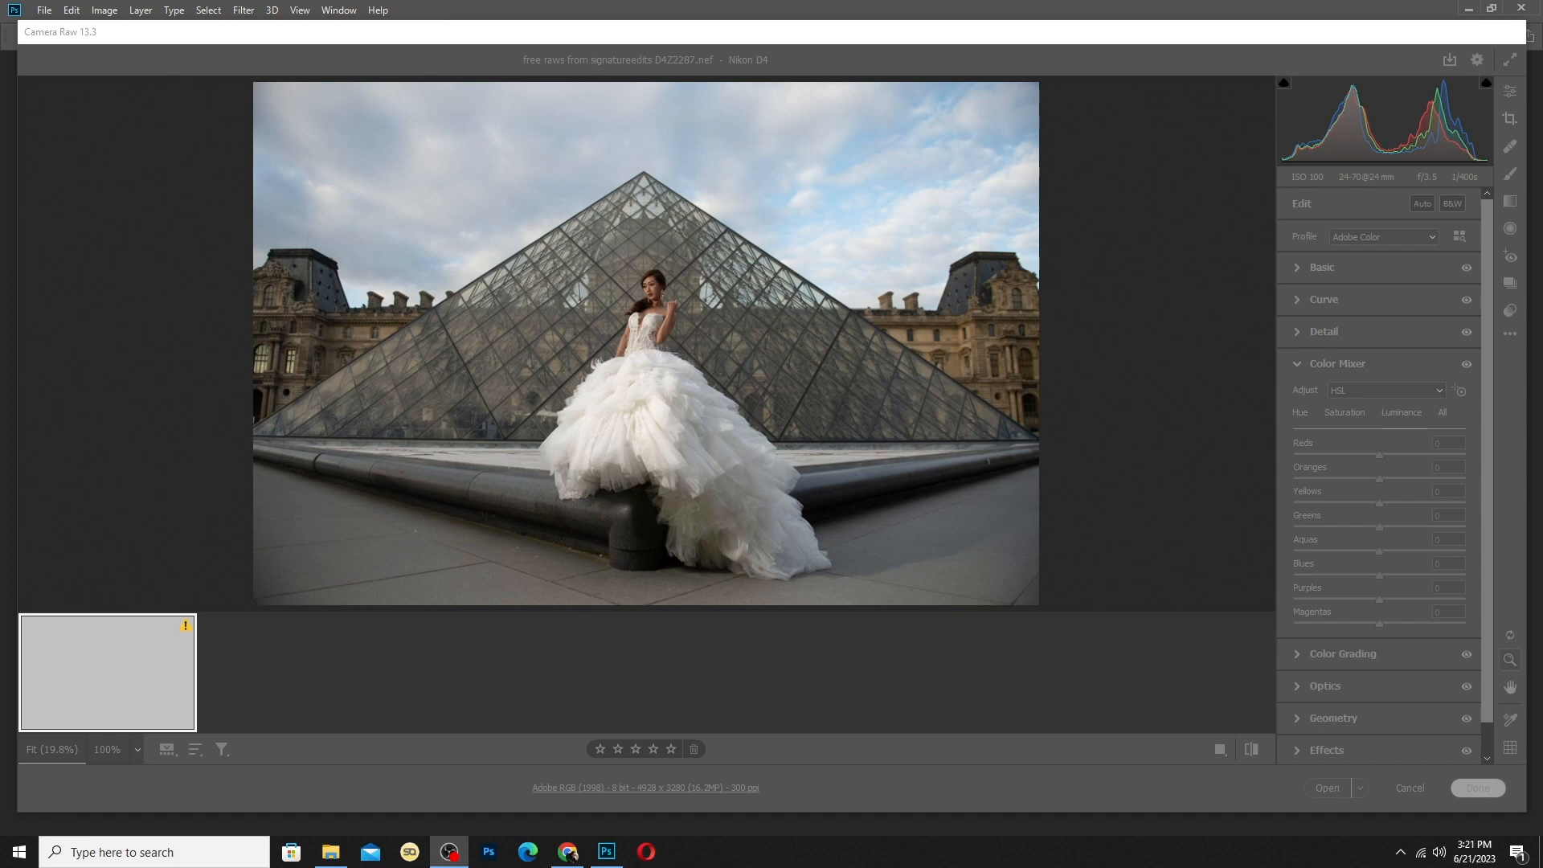
Apply Auto tonal adjustments to the raw photo, then set Highlights to -100 and Whites to +28
{"action": "left_click", "coordinate": [1421, 204]}
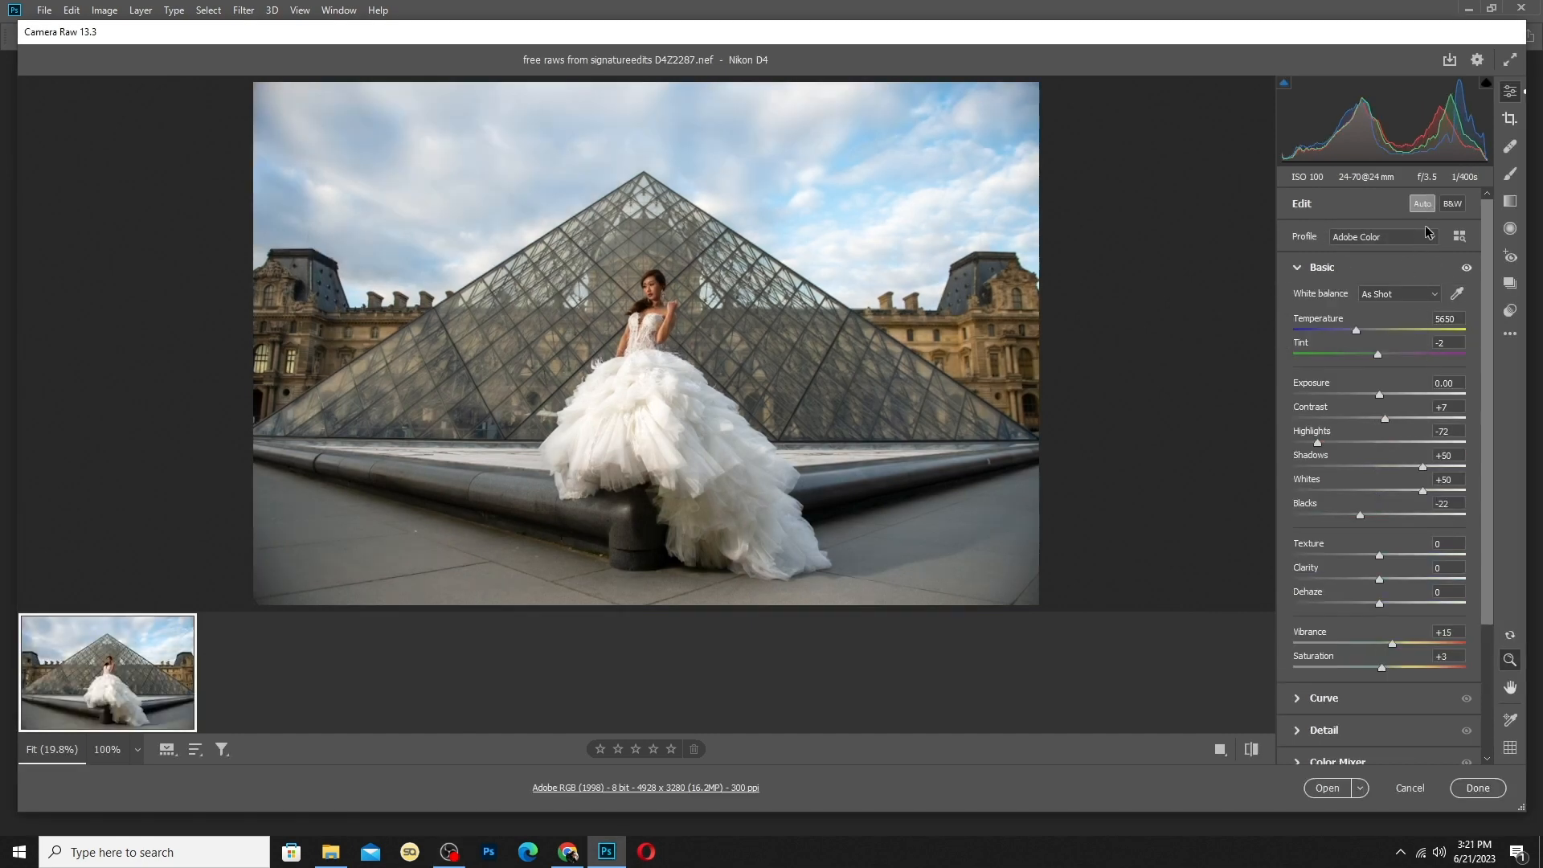
{"action": "left_click_drag", "start_coordinate": [1317, 443], "coordinate": [1275, 442]}
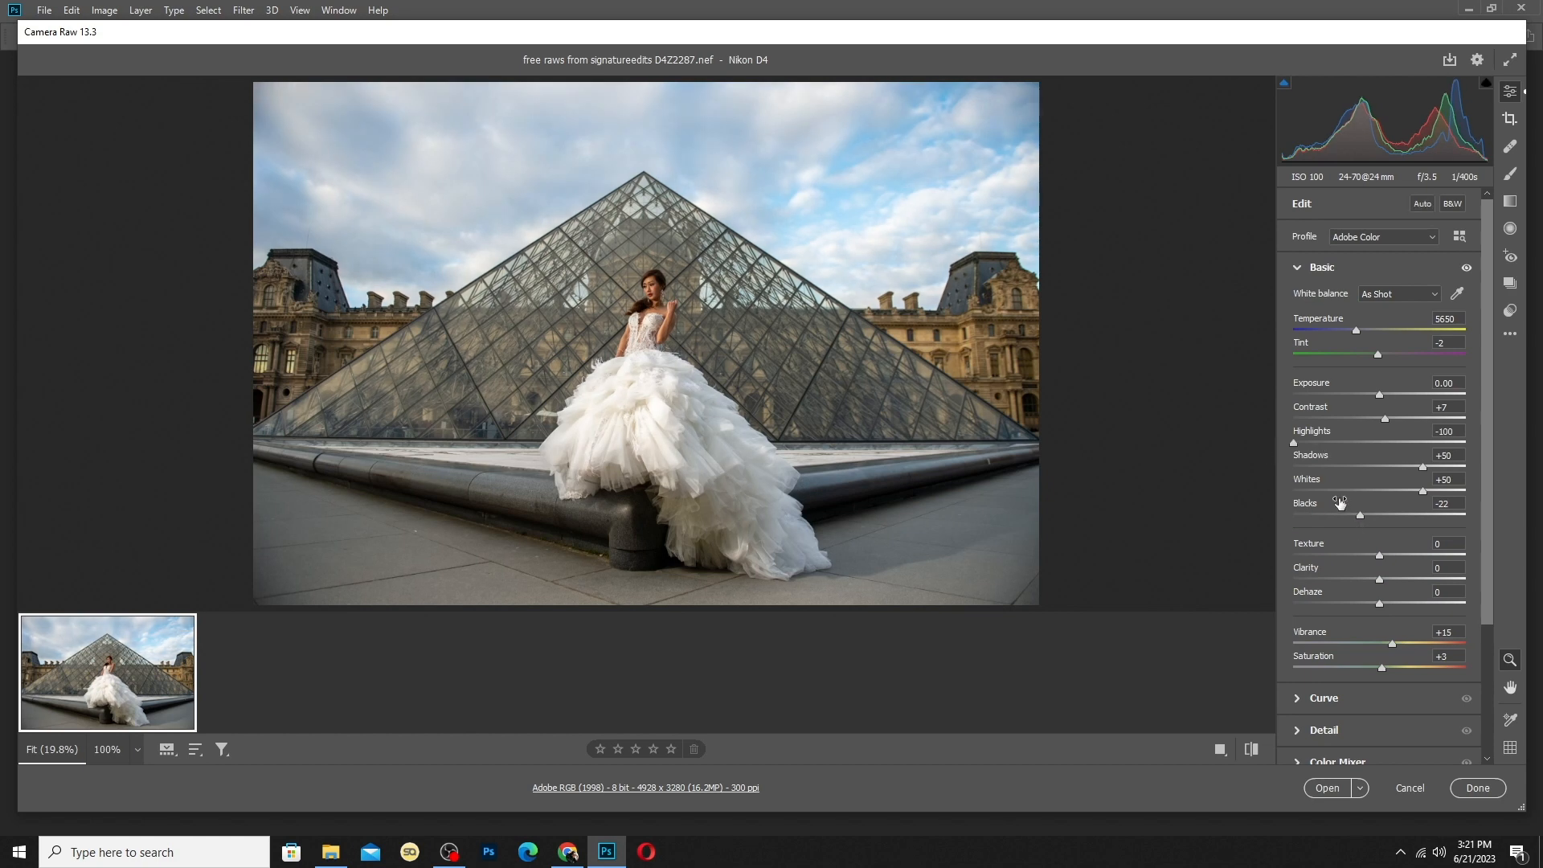
{"action": "left_click_drag", "start_coordinate": [1423, 490], "coordinate": [1364, 493]}
In the HSL Color Mixer, set the luminance of Oranges to +54 and Blues to +14
{"action": "scroll", "coordinate": [1403, 503], "scroll_direction": "down", "scroll_amount": 5}
{"action": "left_click", "coordinate": [1398, 607]}
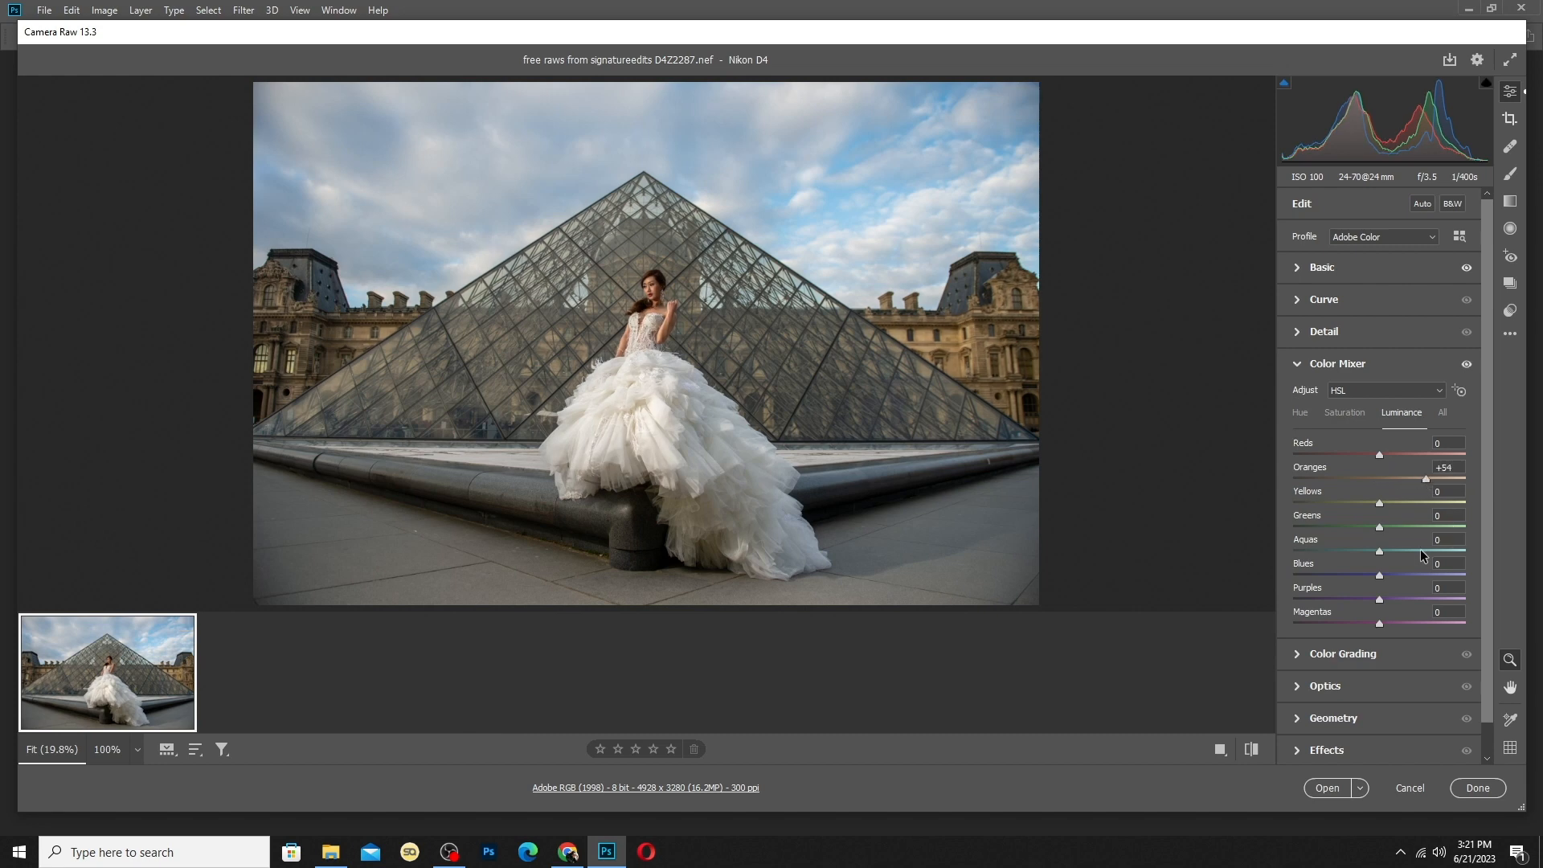
{"action": "left_click_drag", "start_coordinate": [1407, 578], "coordinate": [1393, 586]}
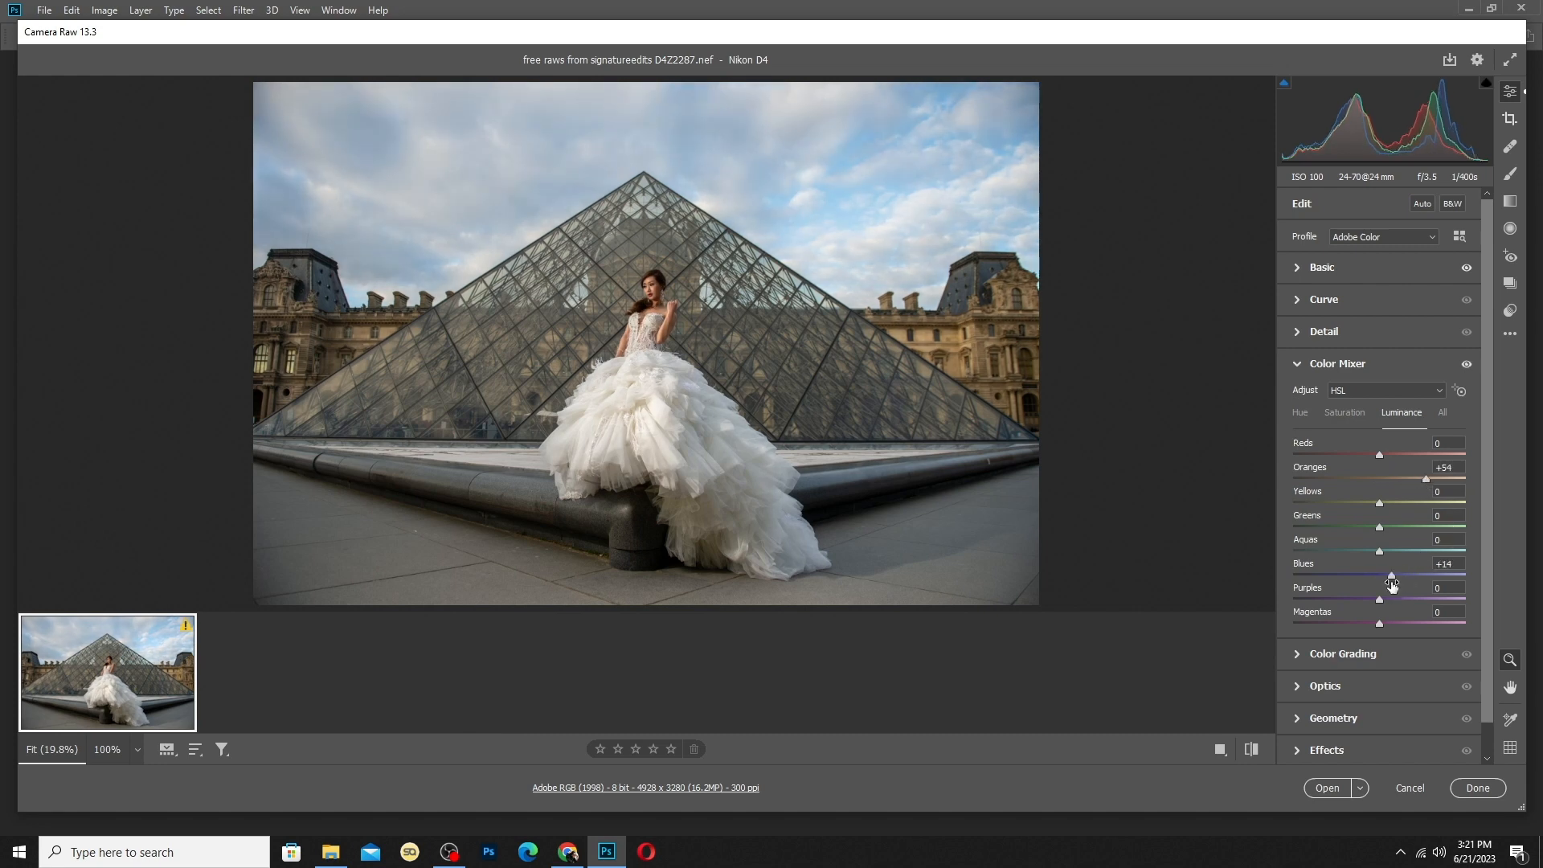
Set the HSL saturation of Yellows to -43 and Blues to +30
{"action": "left_click", "coordinate": [1345, 412]}
{"action": "left_click_drag", "start_coordinate": [1379, 502], "coordinate": [1288, 503]}
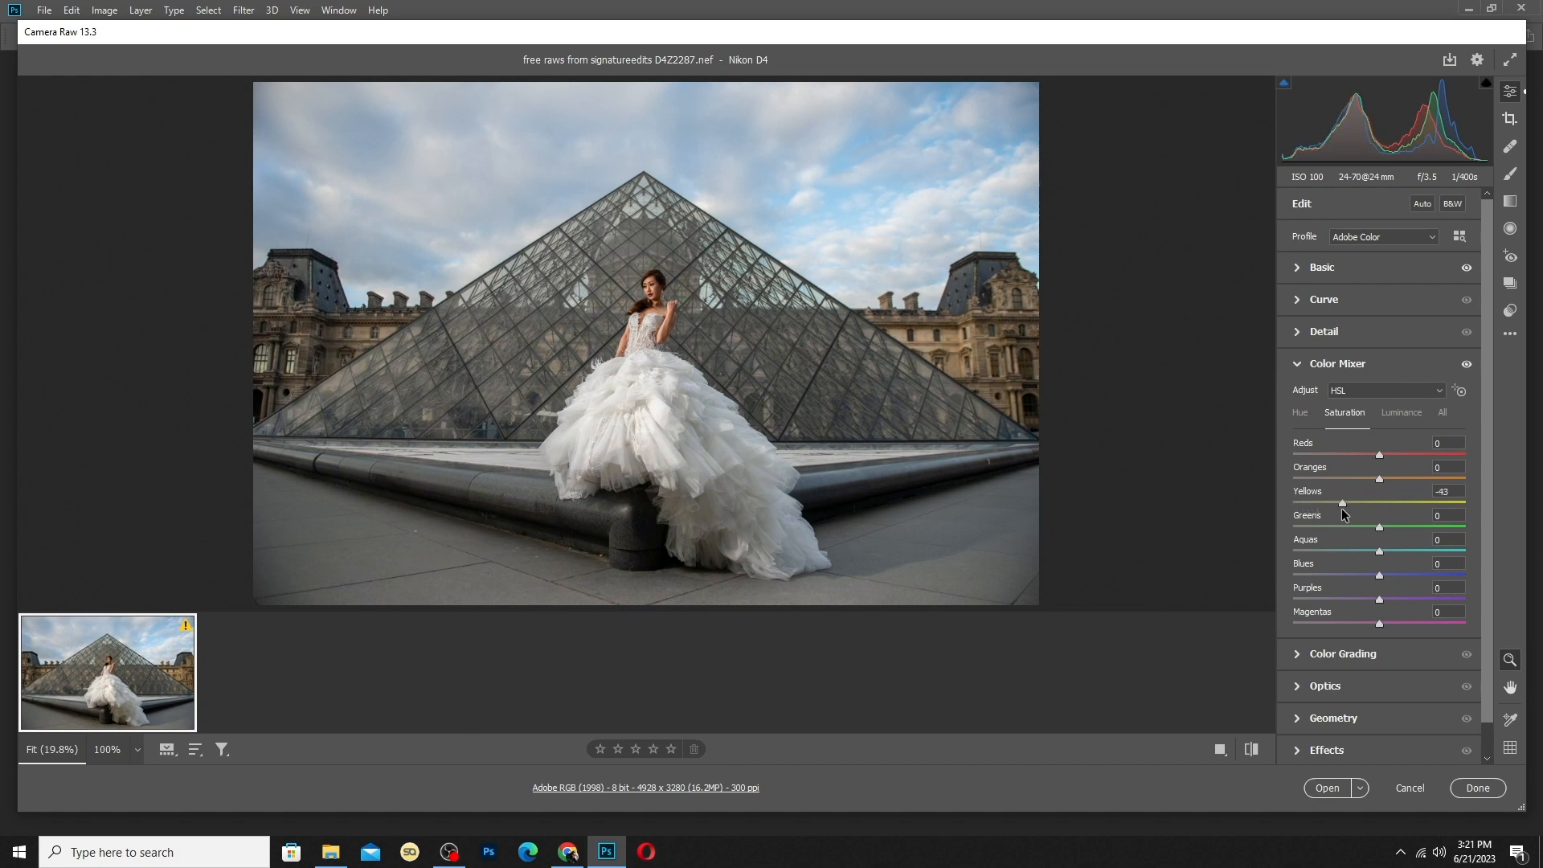
{"action": "left_click_drag", "start_coordinate": [1389, 573], "coordinate": [1406, 573]}
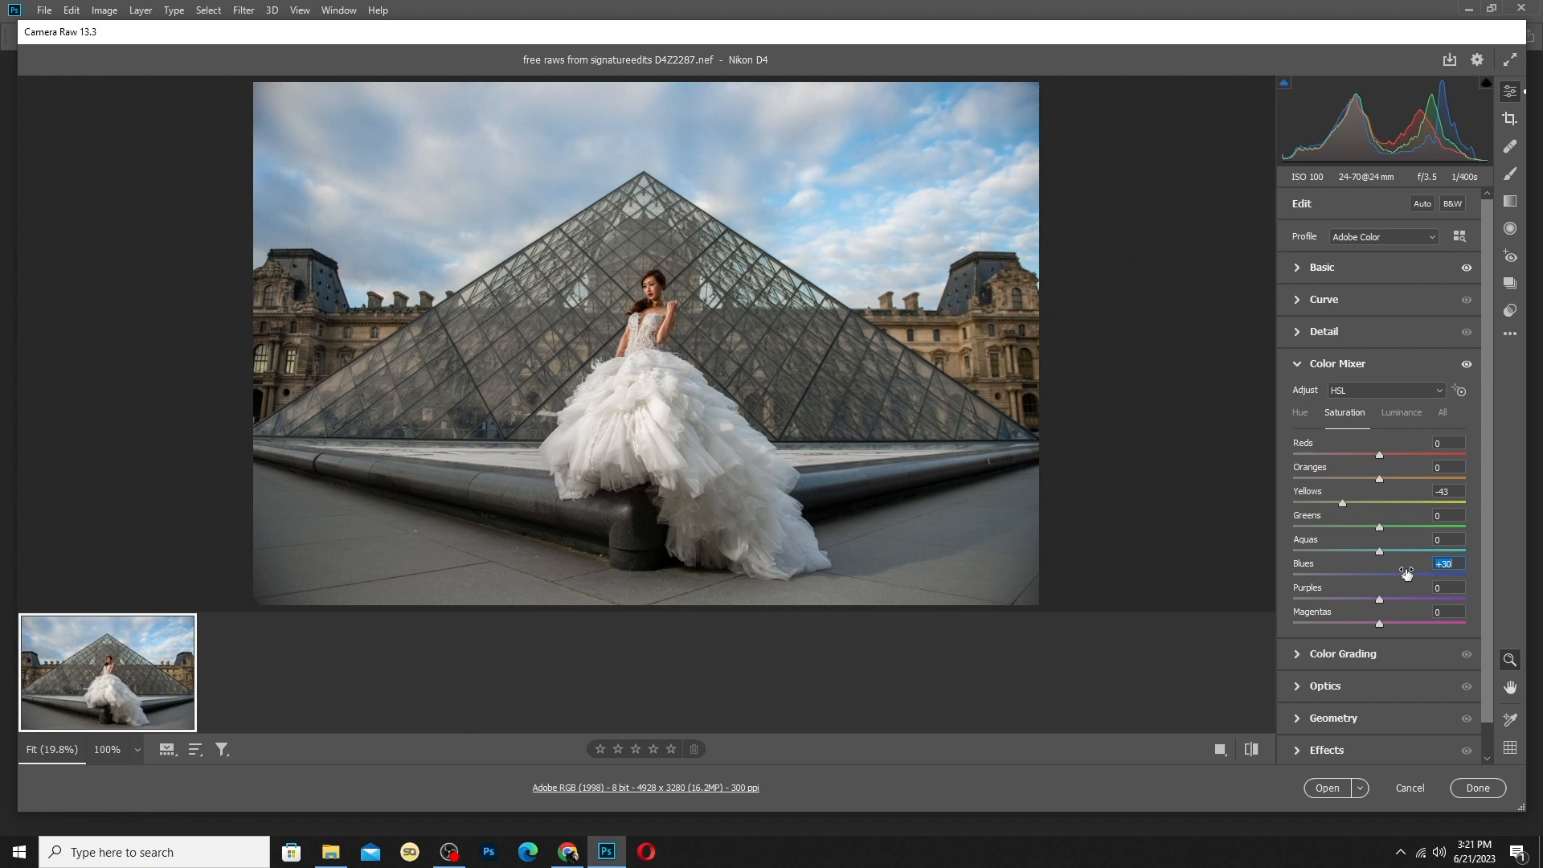
In the Basic adjustments, set Clarity to +7 and Vibrance to +16
{"action": "left_click", "coordinate": [1417, 275]}
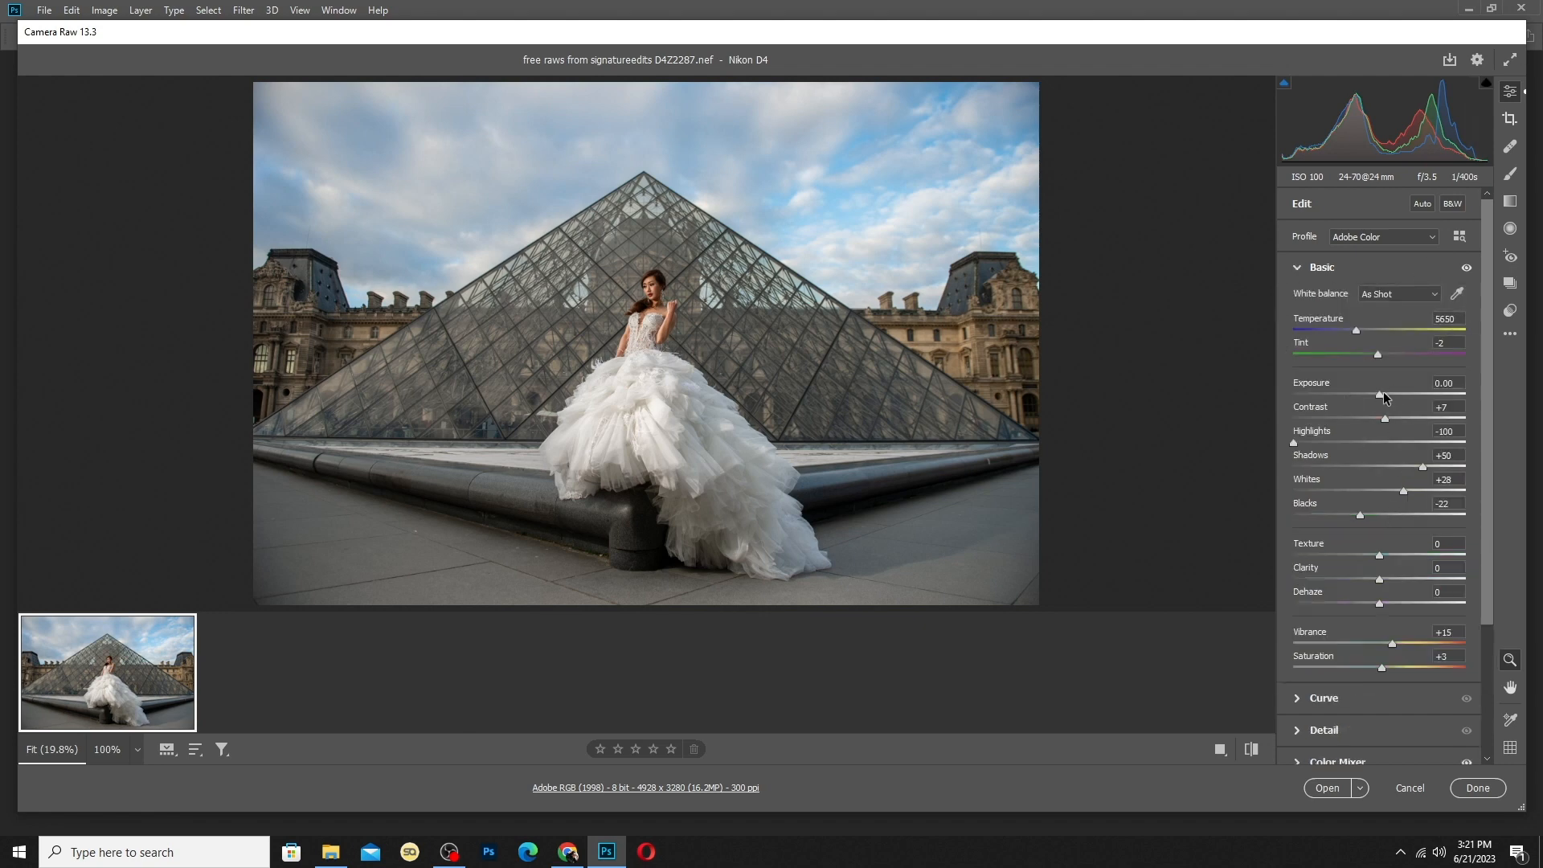
{"action": "left_click_drag", "start_coordinate": [1383, 394], "coordinate": [1382, 399]}
{"action": "mouse_move", "coordinate": [1393, 580]}
{"action": "left_mouse_down"}
{"action": "mouse_move", "coordinate": [1408, 581]}
{"action": "mouse_move", "coordinate": [1385, 580]}
{"action": "left_mouse_up"}
Raise the HSL luminance of Reds to +44, Oranges to +72 and Yellows to +24
{"action": "scroll", "coordinate": [1392, 664], "scroll_direction": "down", "scroll_amount": 3}
{"action": "left_click", "coordinate": [1380, 589]}
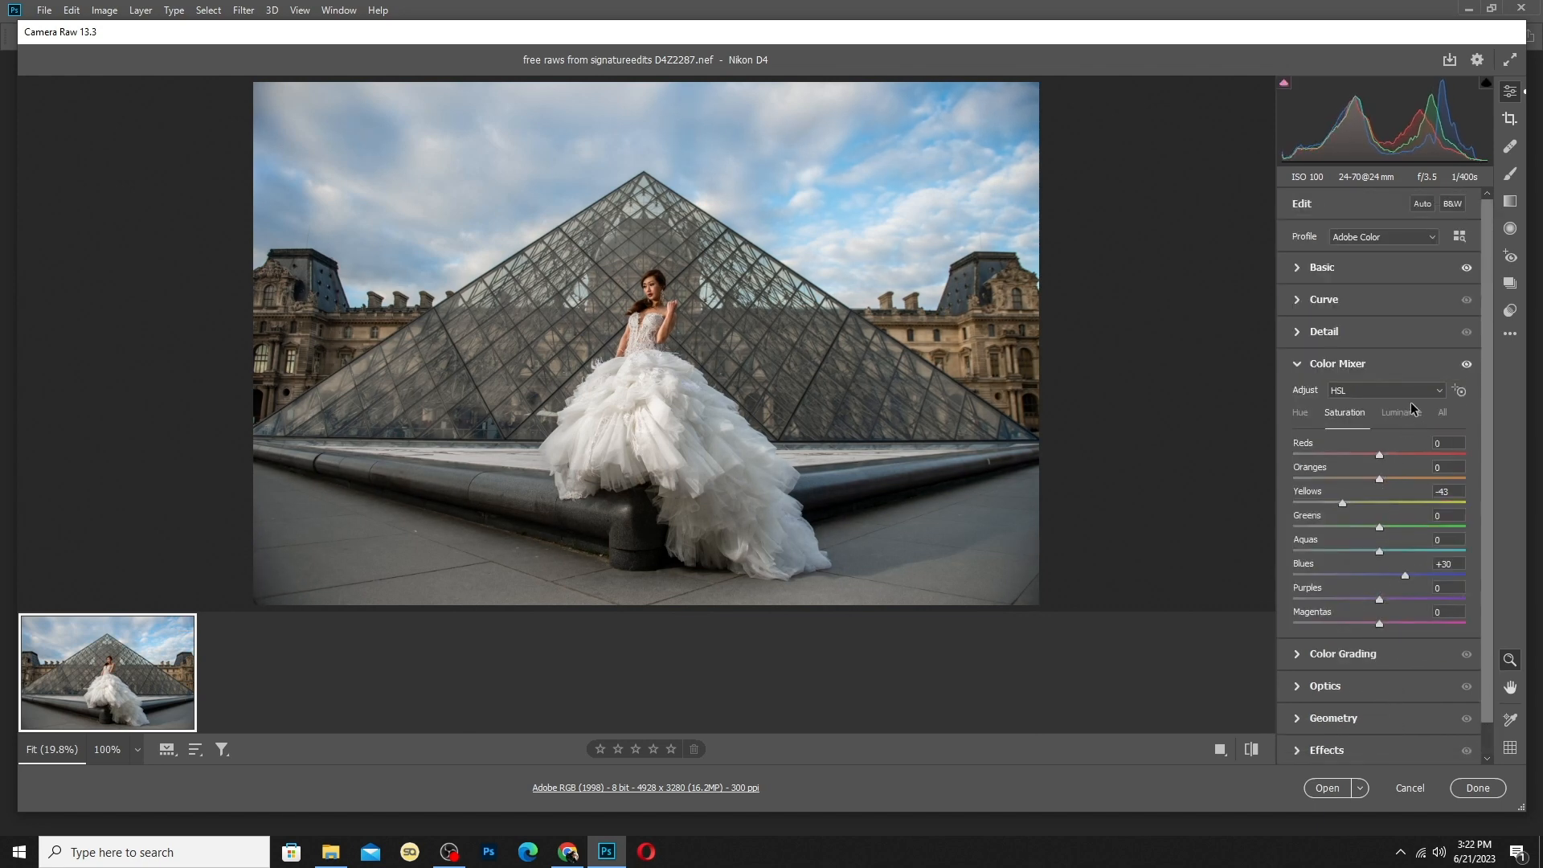
{"action": "left_click", "coordinate": [1406, 410]}
{"action": "left_click_drag", "start_coordinate": [1435, 481], "coordinate": [1411, 504]}
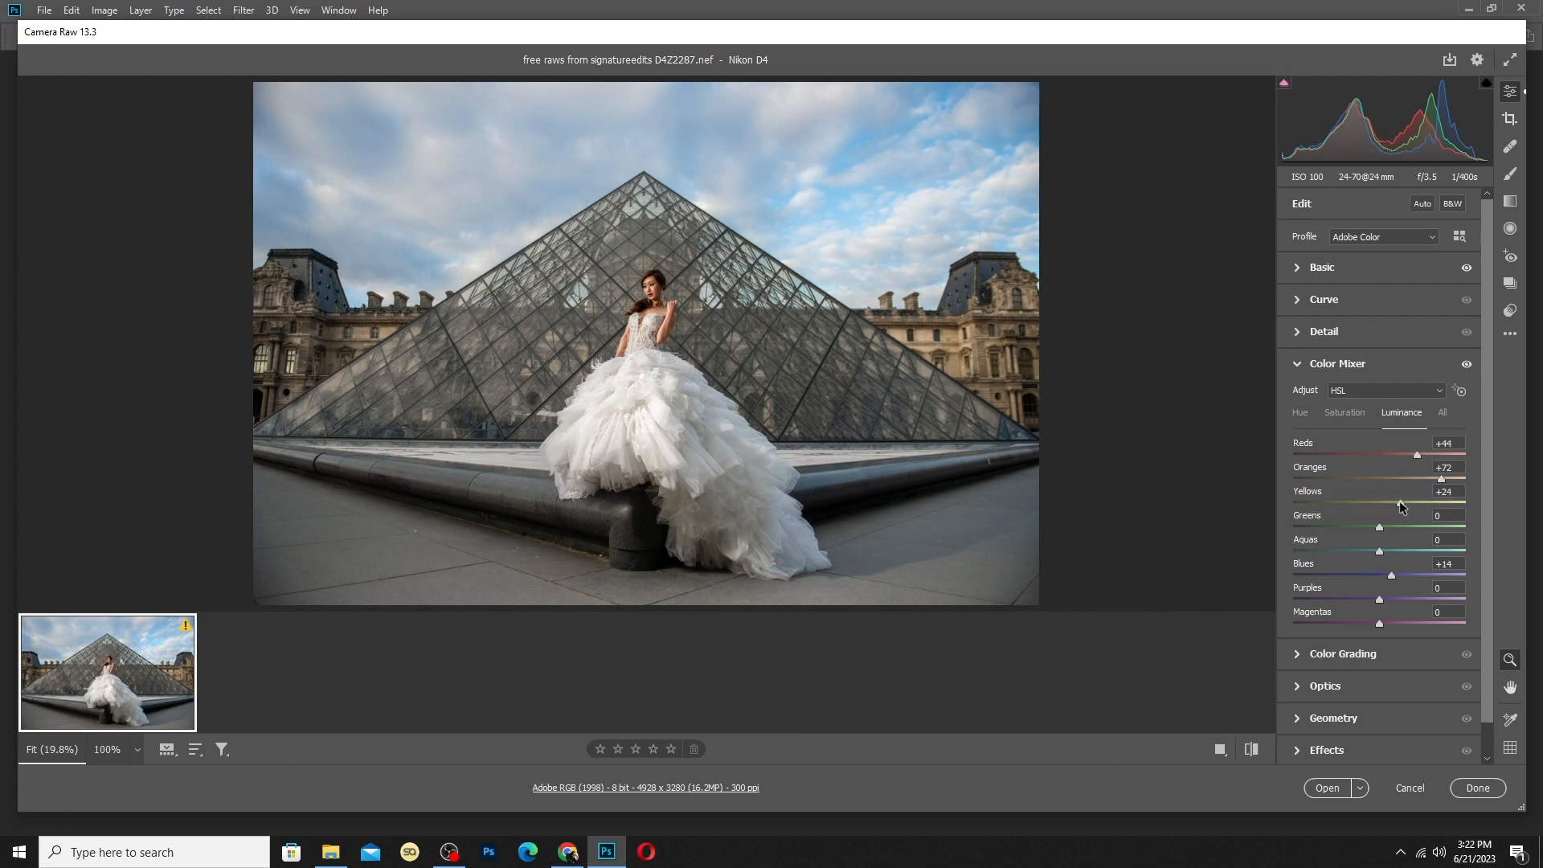
Set Contrast to -7 and Exposure to +0.10, and open the developed raw photo for retouching
{"action": "left_click", "coordinate": [1341, 268]}
{"action": "left_click_drag", "start_coordinate": [1387, 421], "coordinate": [1376, 419]}
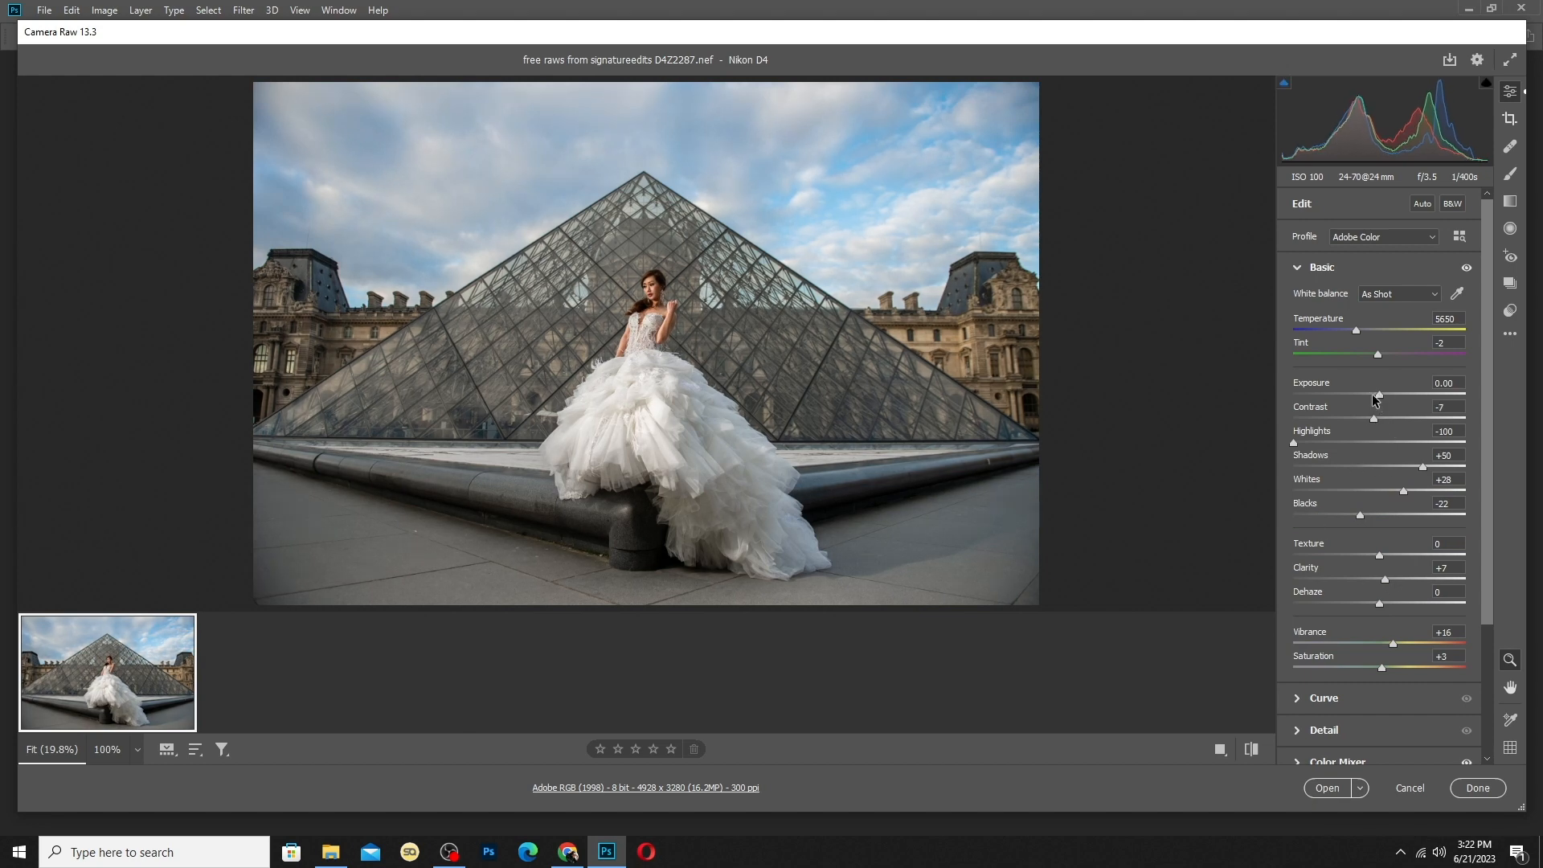
{"action": "left_click_drag", "start_coordinate": [1379, 397], "coordinate": [1382, 405]}
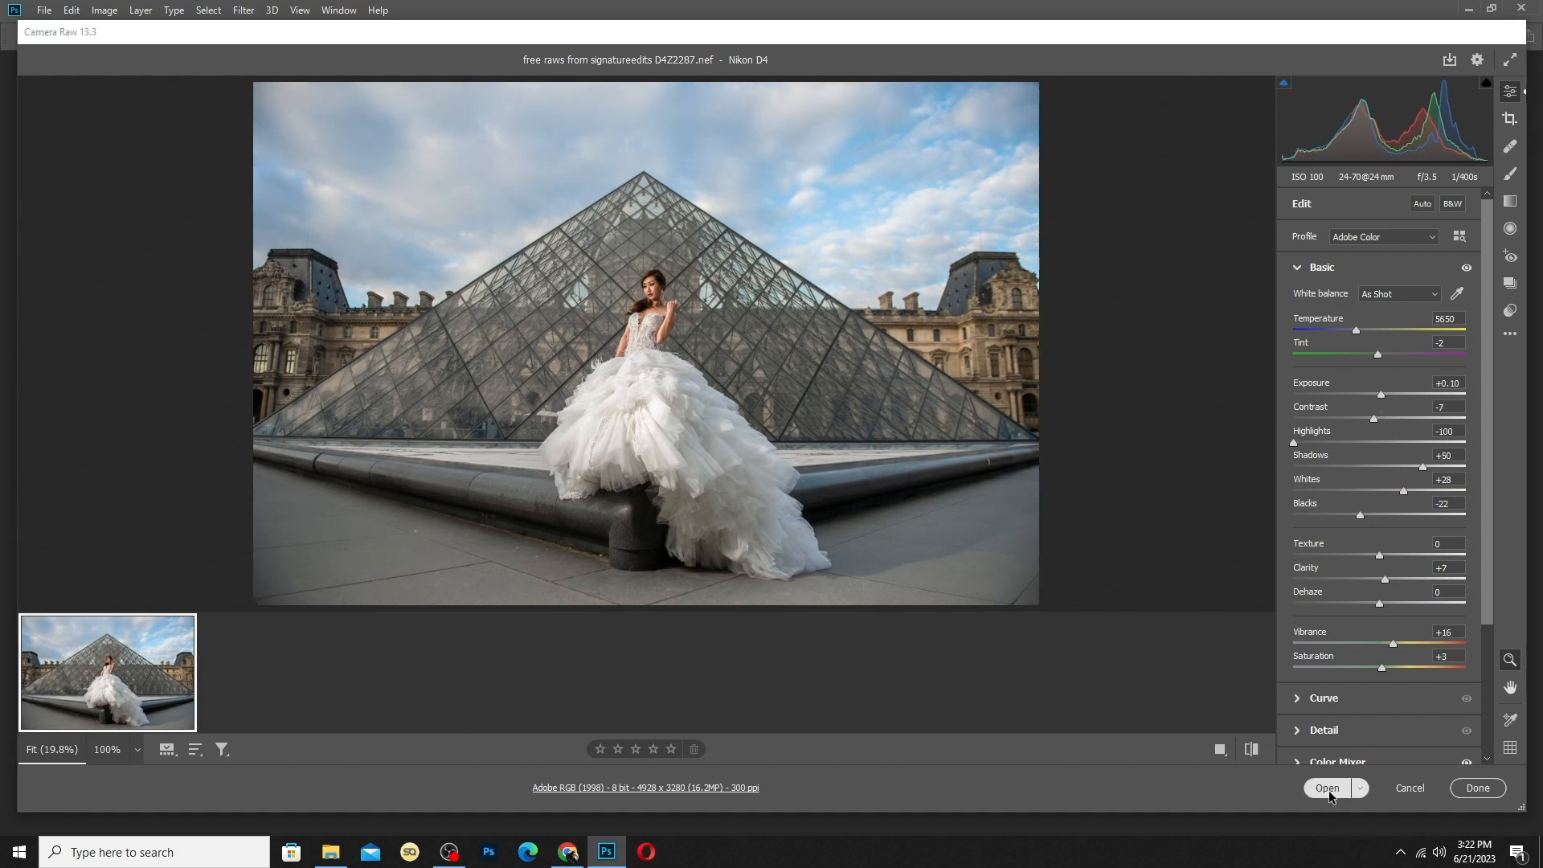
{"action": "left_click", "coordinate": [1327, 787]}
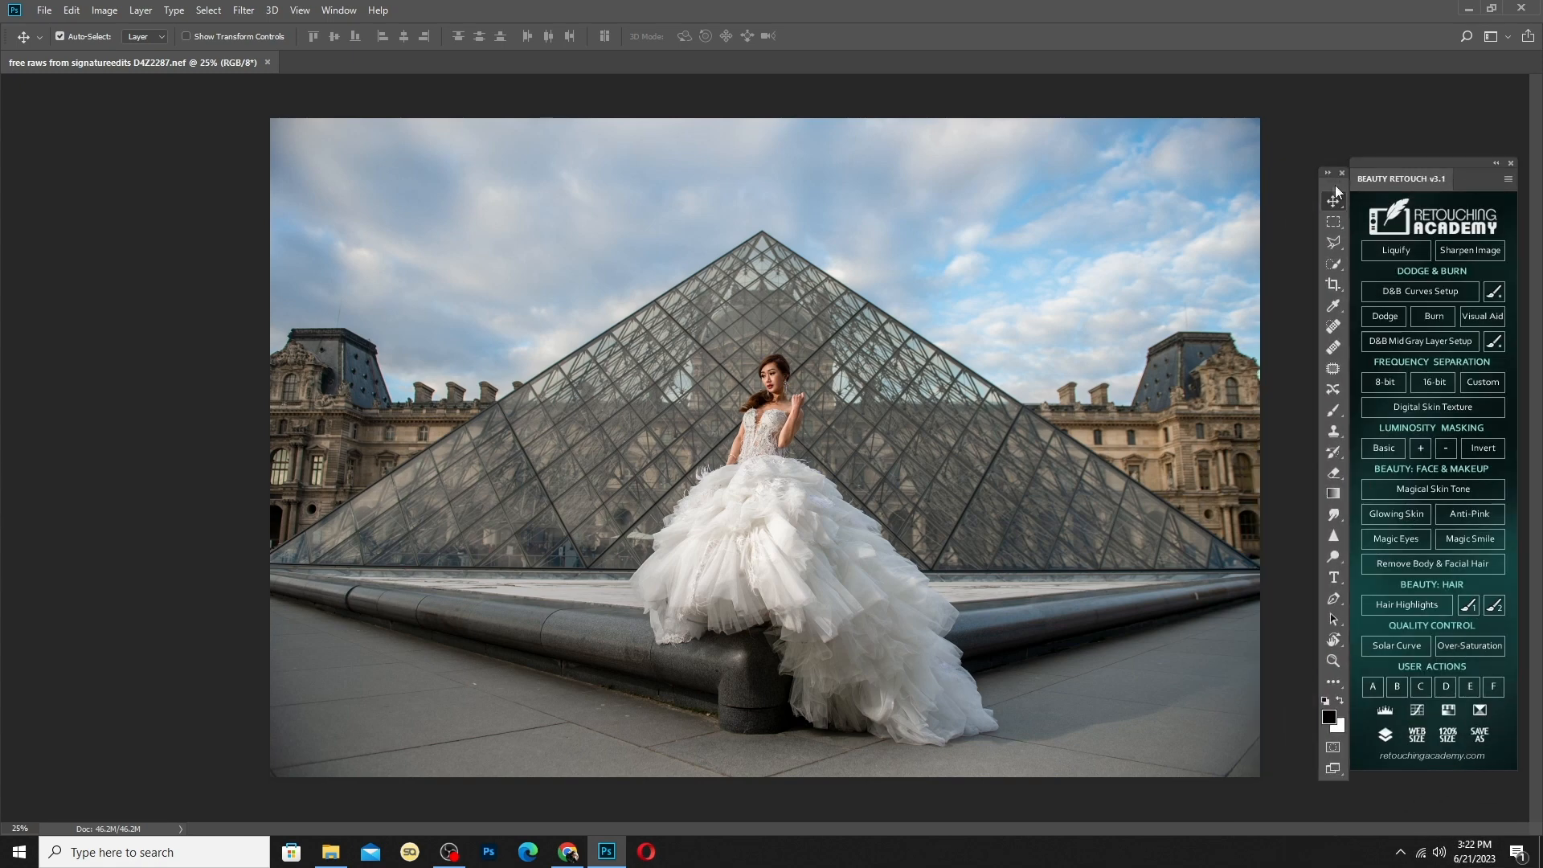
Expand the Layers panel and dock it, narrowed, between the toolbox and the Beauty Retouch panel
{"action": "left_click_drag", "start_coordinate": [1453, 164], "coordinate": [1459, 164]}
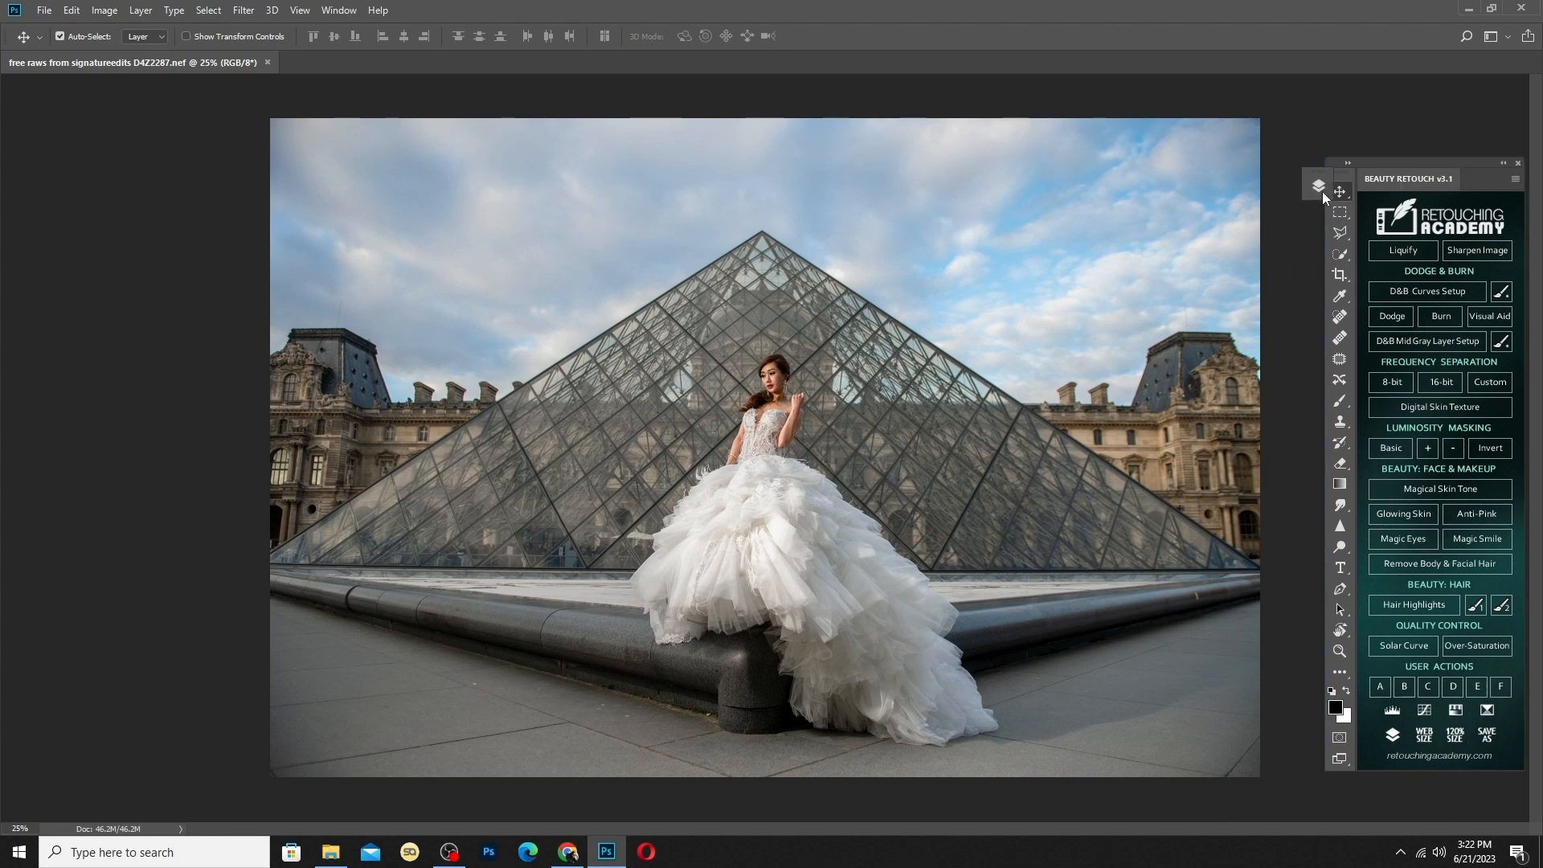
{"action": "left_click", "coordinate": [1319, 187]}
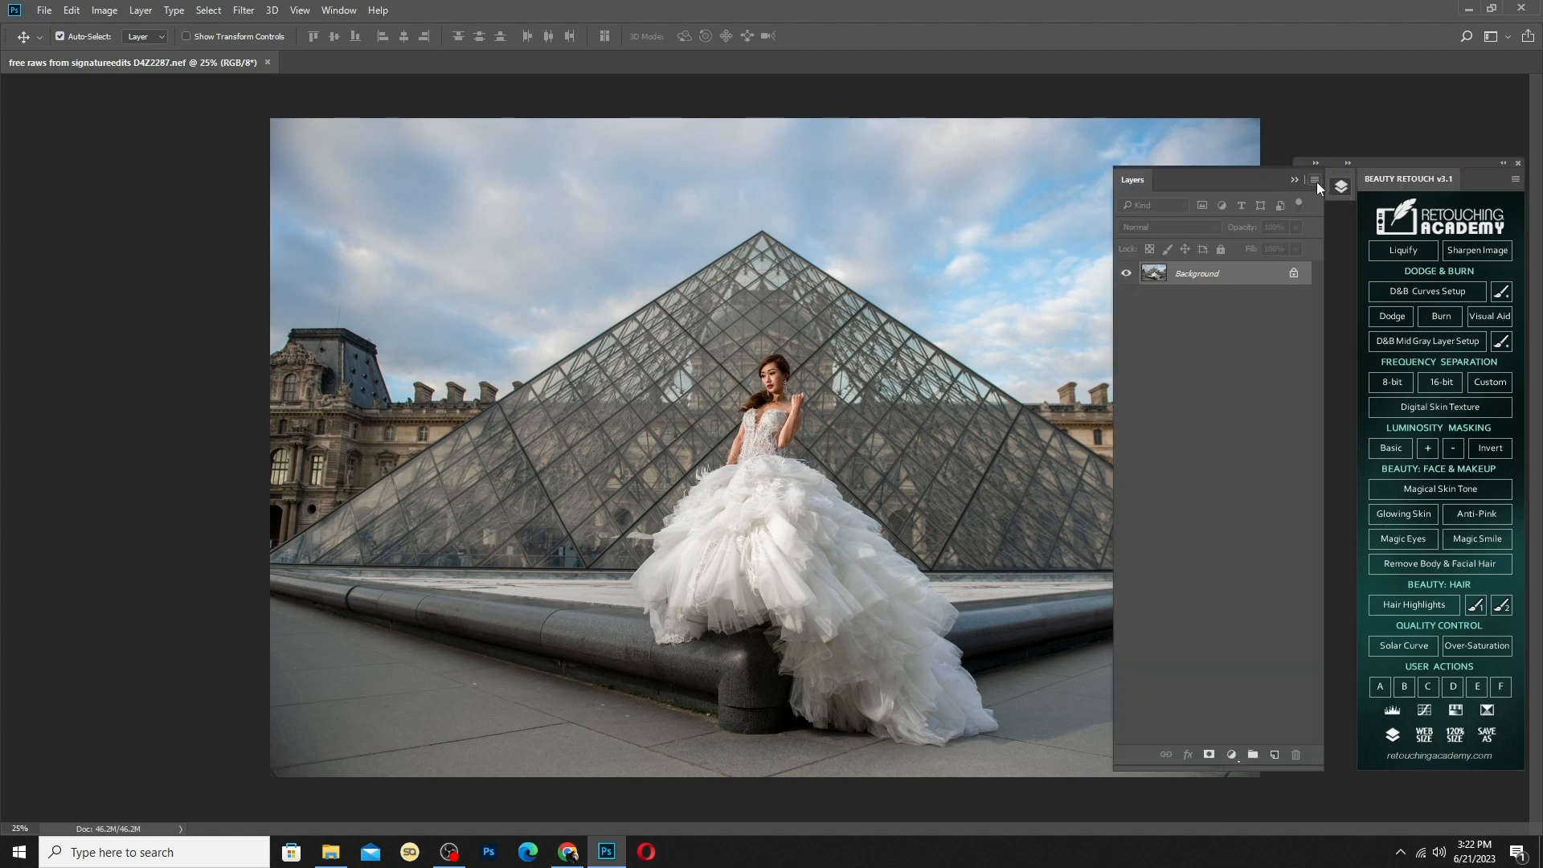
{"action": "mouse_move", "coordinate": [1317, 182]}
{"action": "left_mouse_down"}
{"action": "mouse_move", "coordinate": [1377, 205]}
{"action": "mouse_move", "coordinate": [1344, 189]}
{"action": "mouse_move", "coordinate": [1352, 220]}
{"action": "mouse_move", "coordinate": [1323, 219]}
{"action": "mouse_move", "coordinate": [1334, 175]}
{"action": "mouse_move", "coordinate": [1401, 166]}
{"action": "left_mouse_up"}
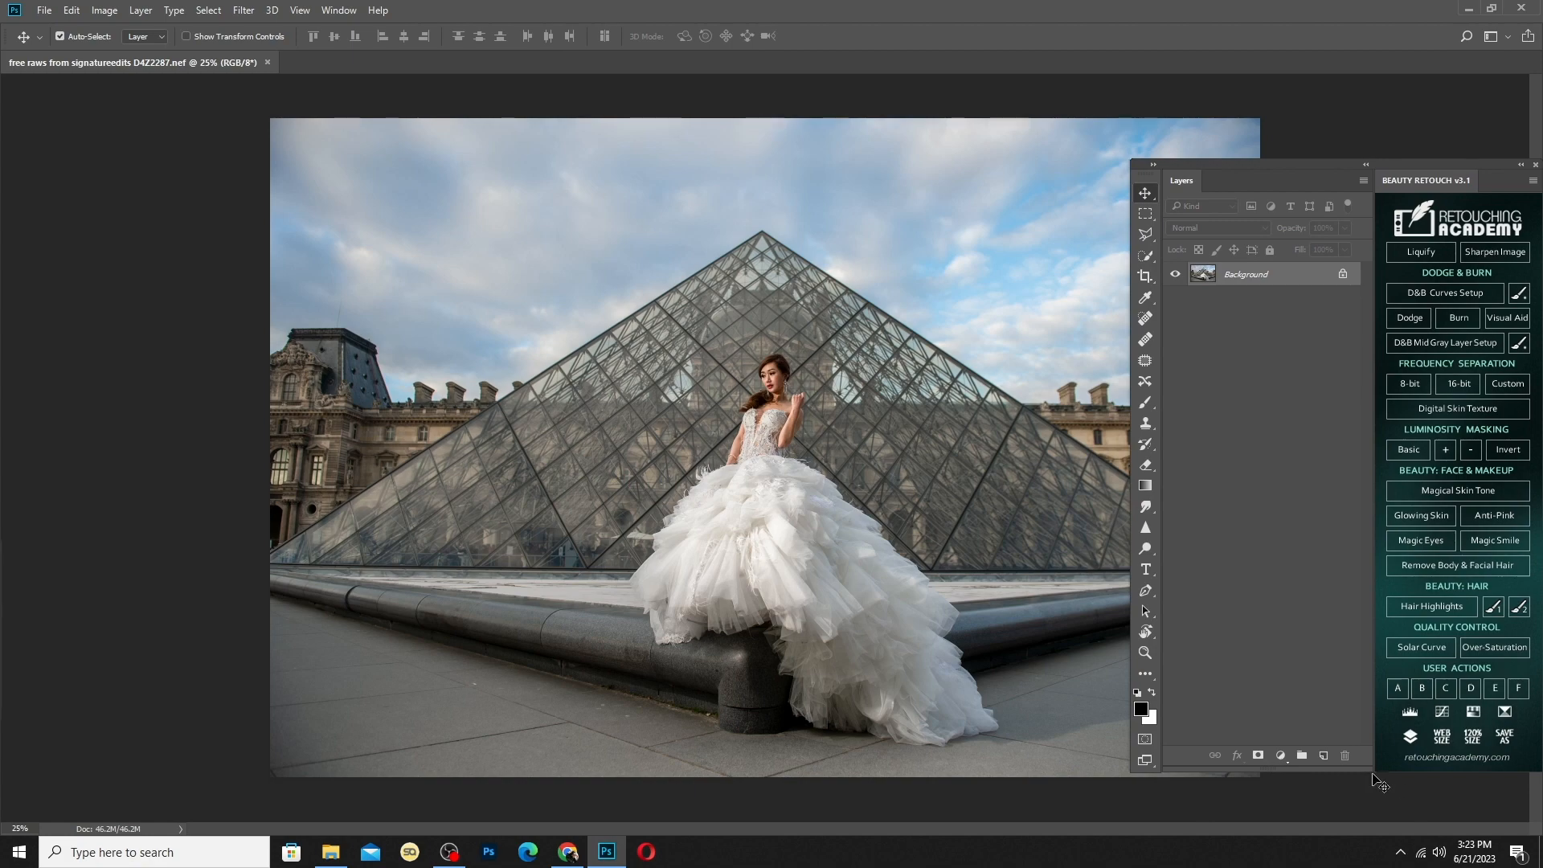
{"action": "left_click_drag", "start_coordinate": [1369, 770], "coordinate": [1326, 770]}
{"action": "left_click_drag", "start_coordinate": [1323, 162], "coordinate": [1343, 164]}
Run the 16-bit frequency separation on the photo and accept an adjusted Gaussian Blur radius for the low-frequency layer
{"action": "scroll", "coordinate": [803, 431], "scroll_direction": "up", "scroll_amount": 20}
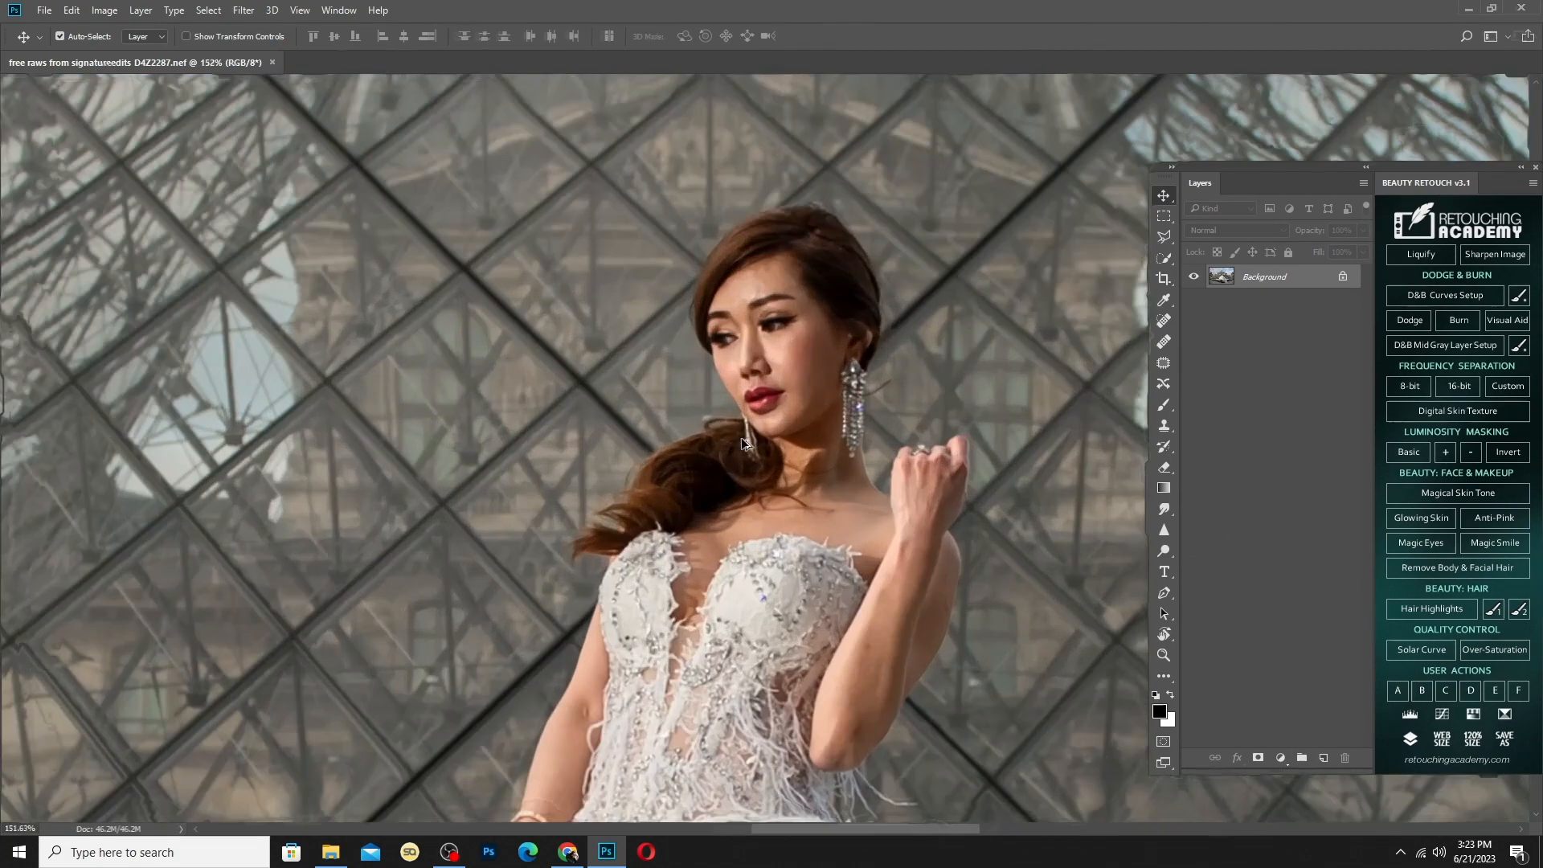
{"action": "scroll", "coordinate": [823, 632], "scroll_direction": "down", "scroll_amount": 8}
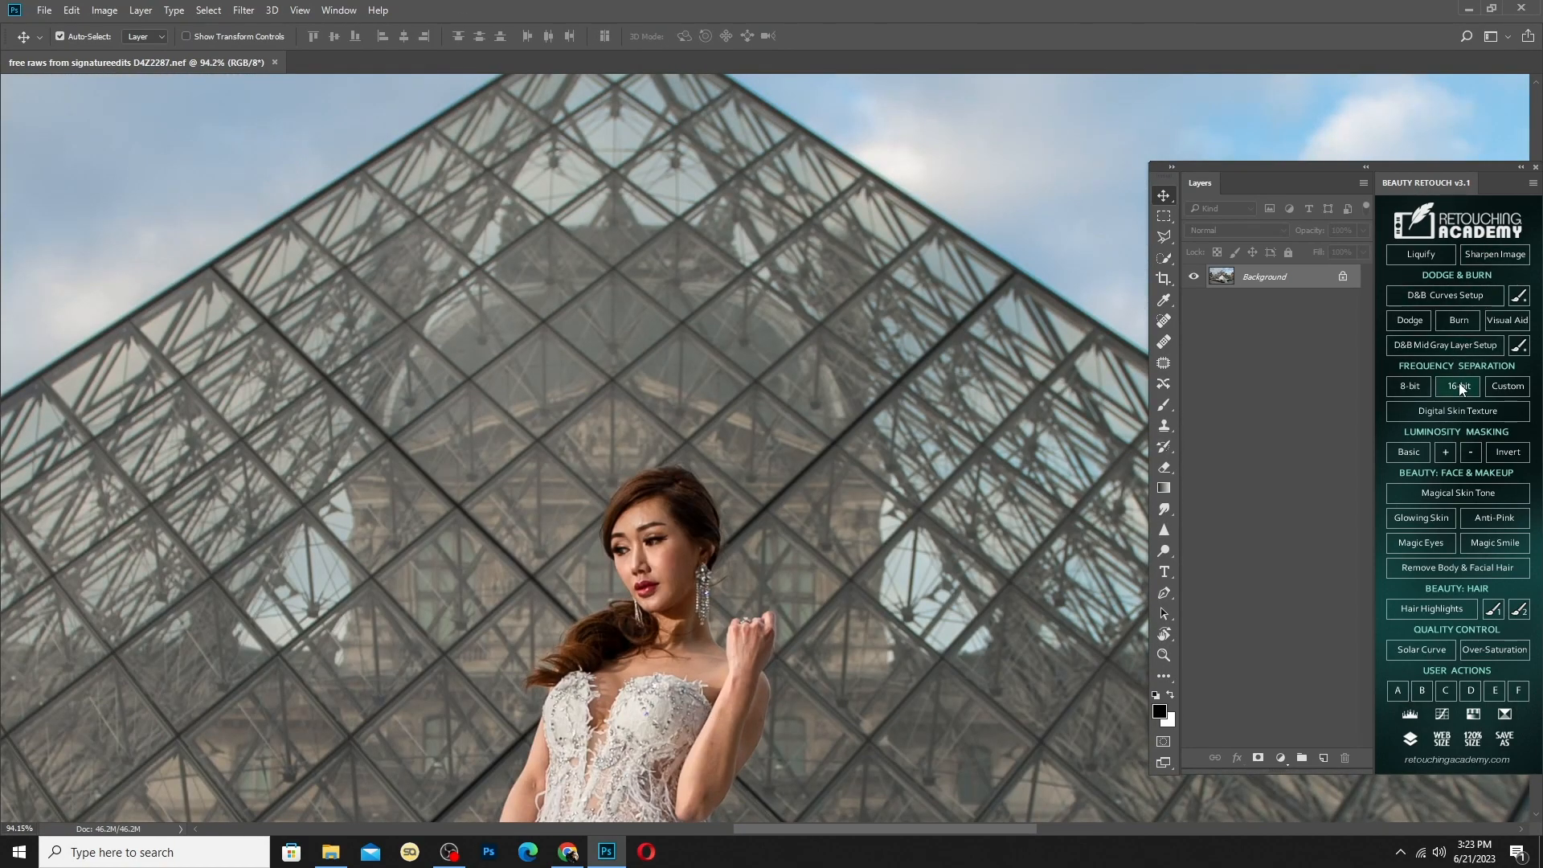
{"action": "left_click", "coordinate": [1458, 386]}
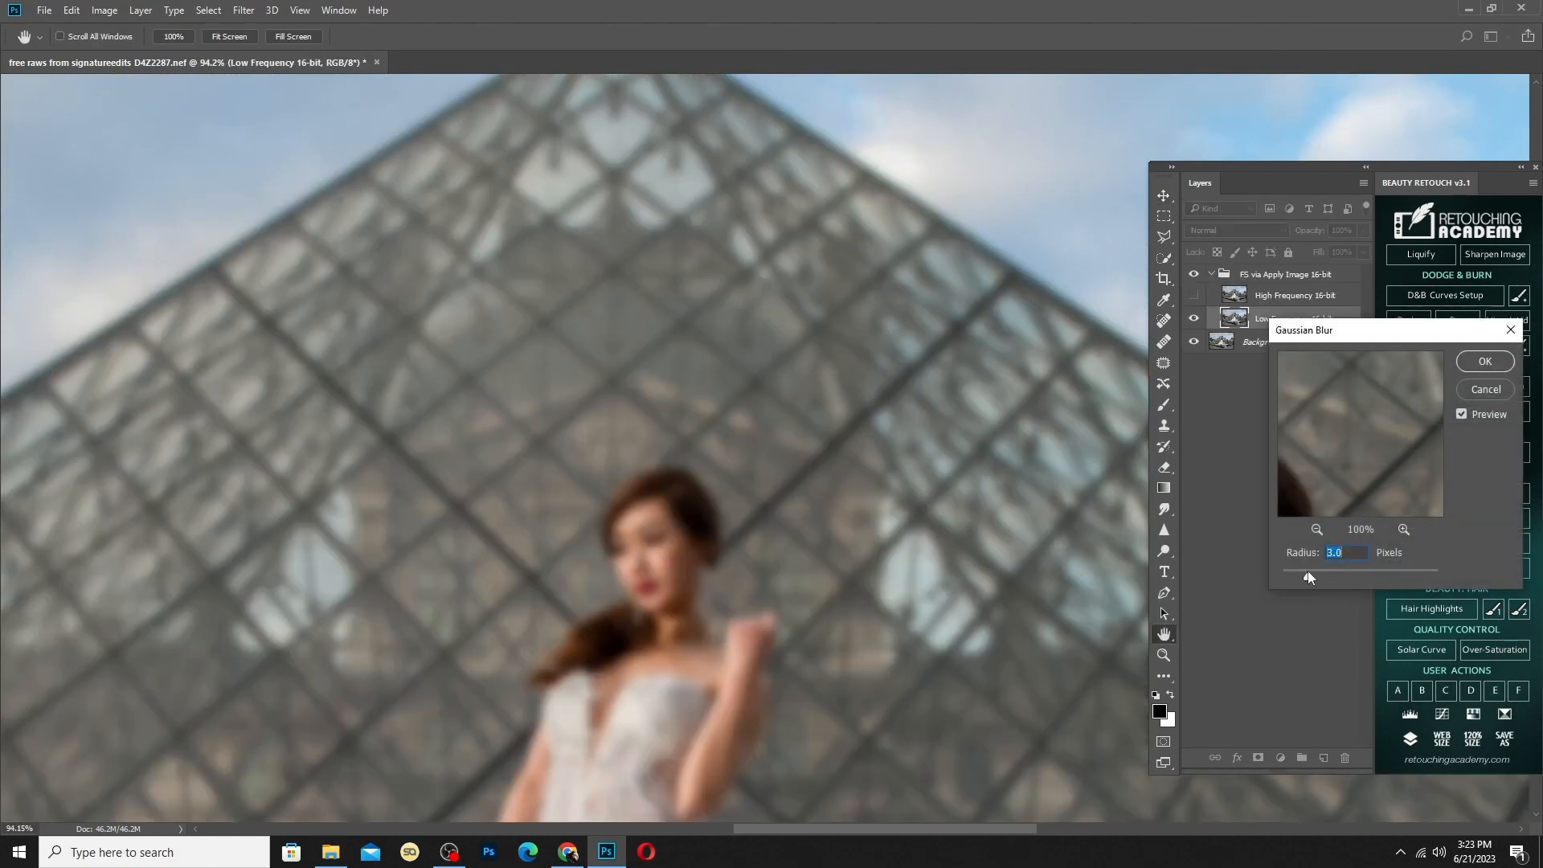
{"action": "left_click_drag", "start_coordinate": [1313, 581], "coordinate": [1305, 581]}
{"action": "left_click", "coordinate": [1470, 366]}
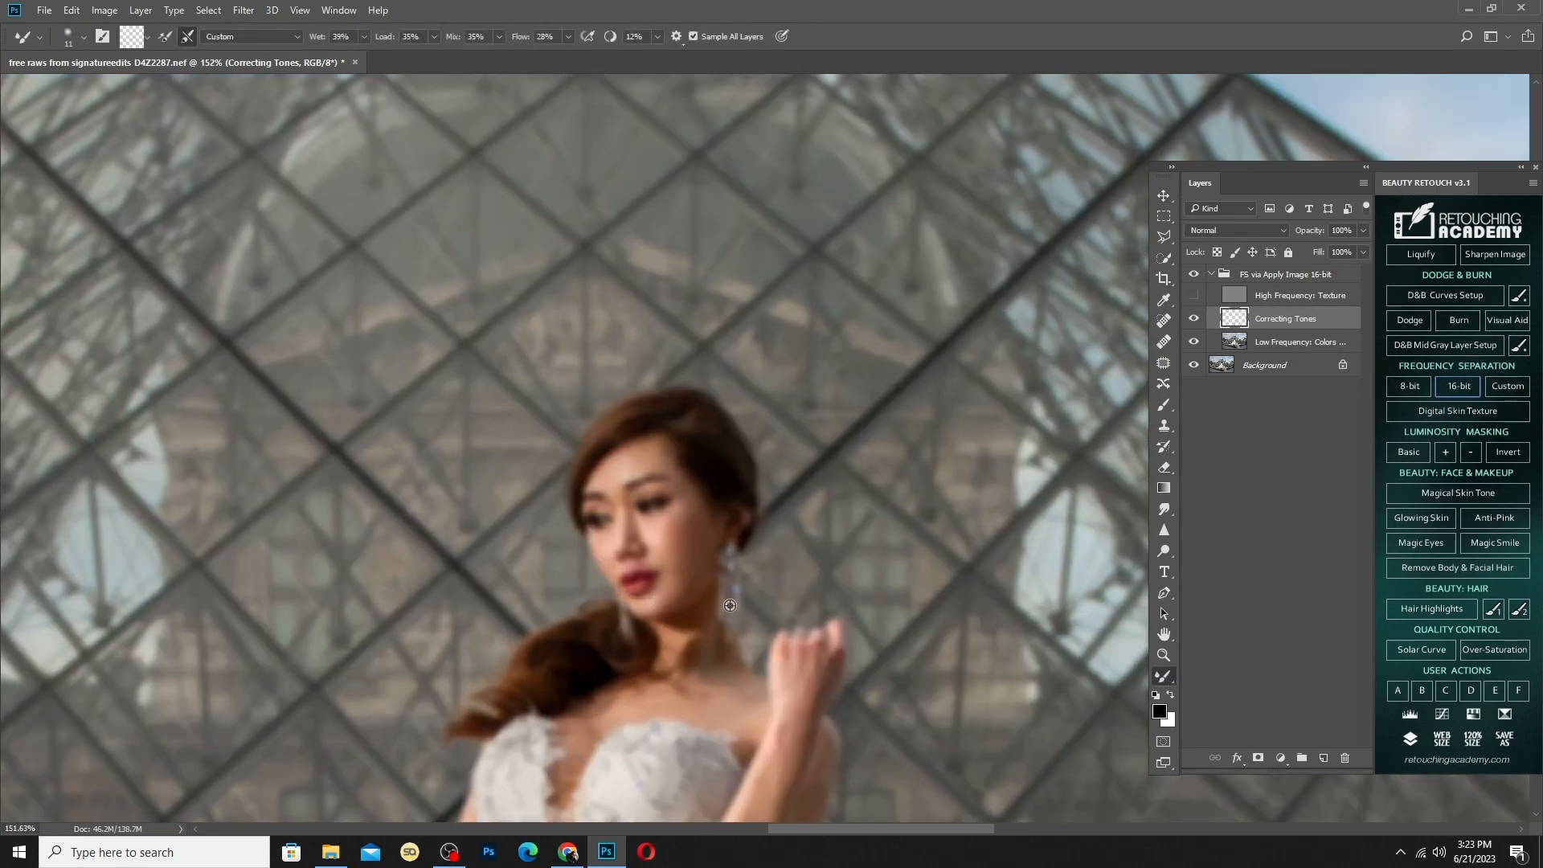
Blend the facial skin tones around the cheek and under the eye on the Correcting Tones layer with a 17 to 19 px Mixer Brush
{"action": "scroll", "coordinate": [677, 538], "scroll_direction": "up", "scroll_amount": 3}
{"action": "right_click", "coordinate": [669, 531], "text": "alt"}
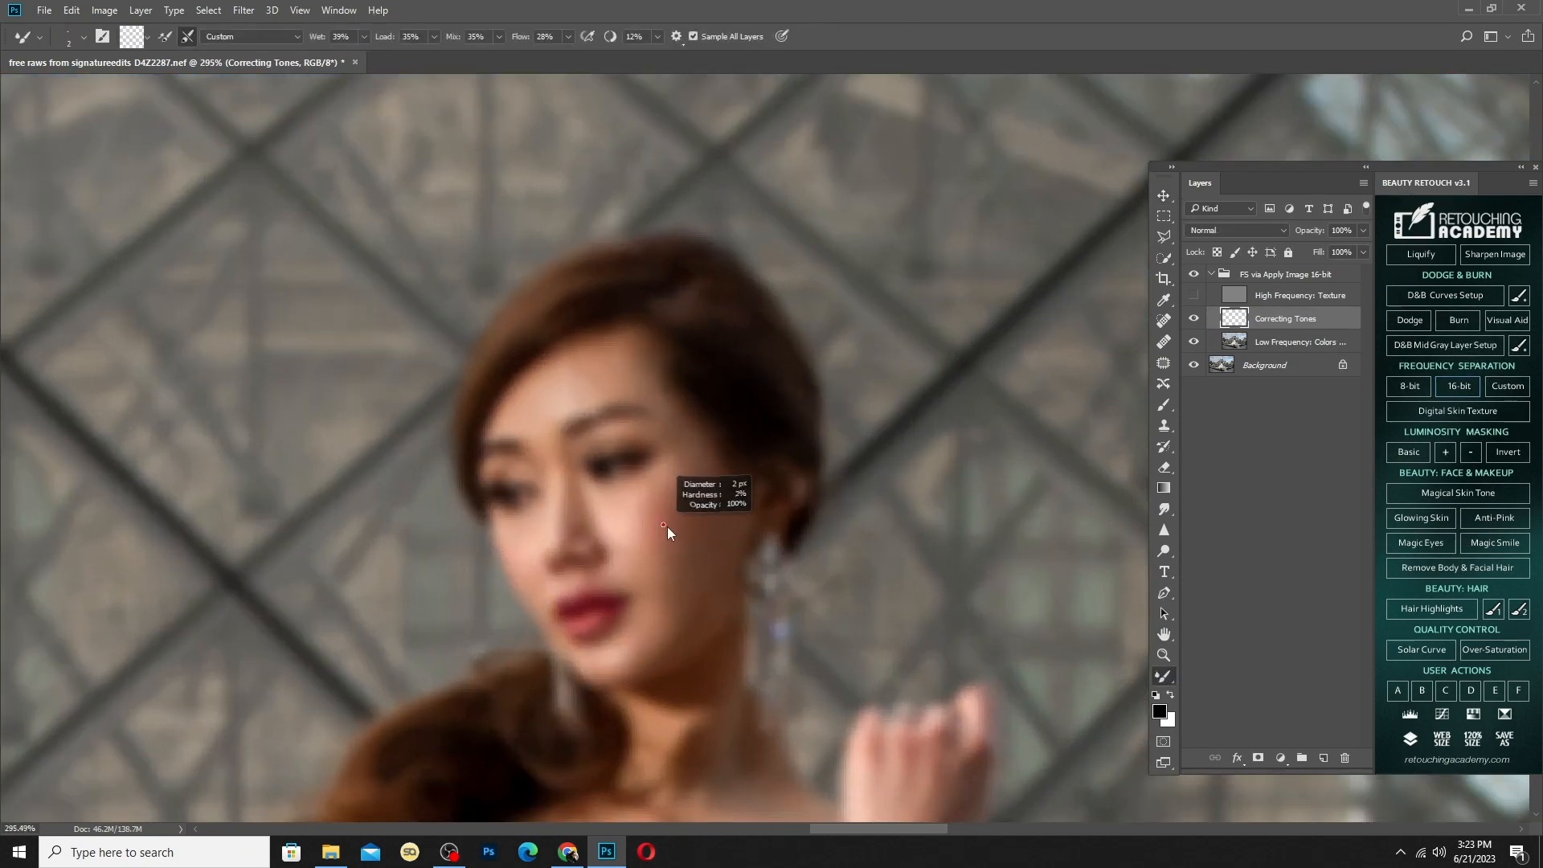
{"action": "scroll", "coordinate": [663, 529], "scroll_direction": "up", "scroll_amount": 2}
{"action": "mouse_move", "coordinate": [675, 531]}
{"action": "left_mouse_down"}
{"action": "mouse_move", "coordinate": [603, 514]}
{"action": "mouse_move", "coordinate": [657, 480]}
{"action": "left_mouse_up"}
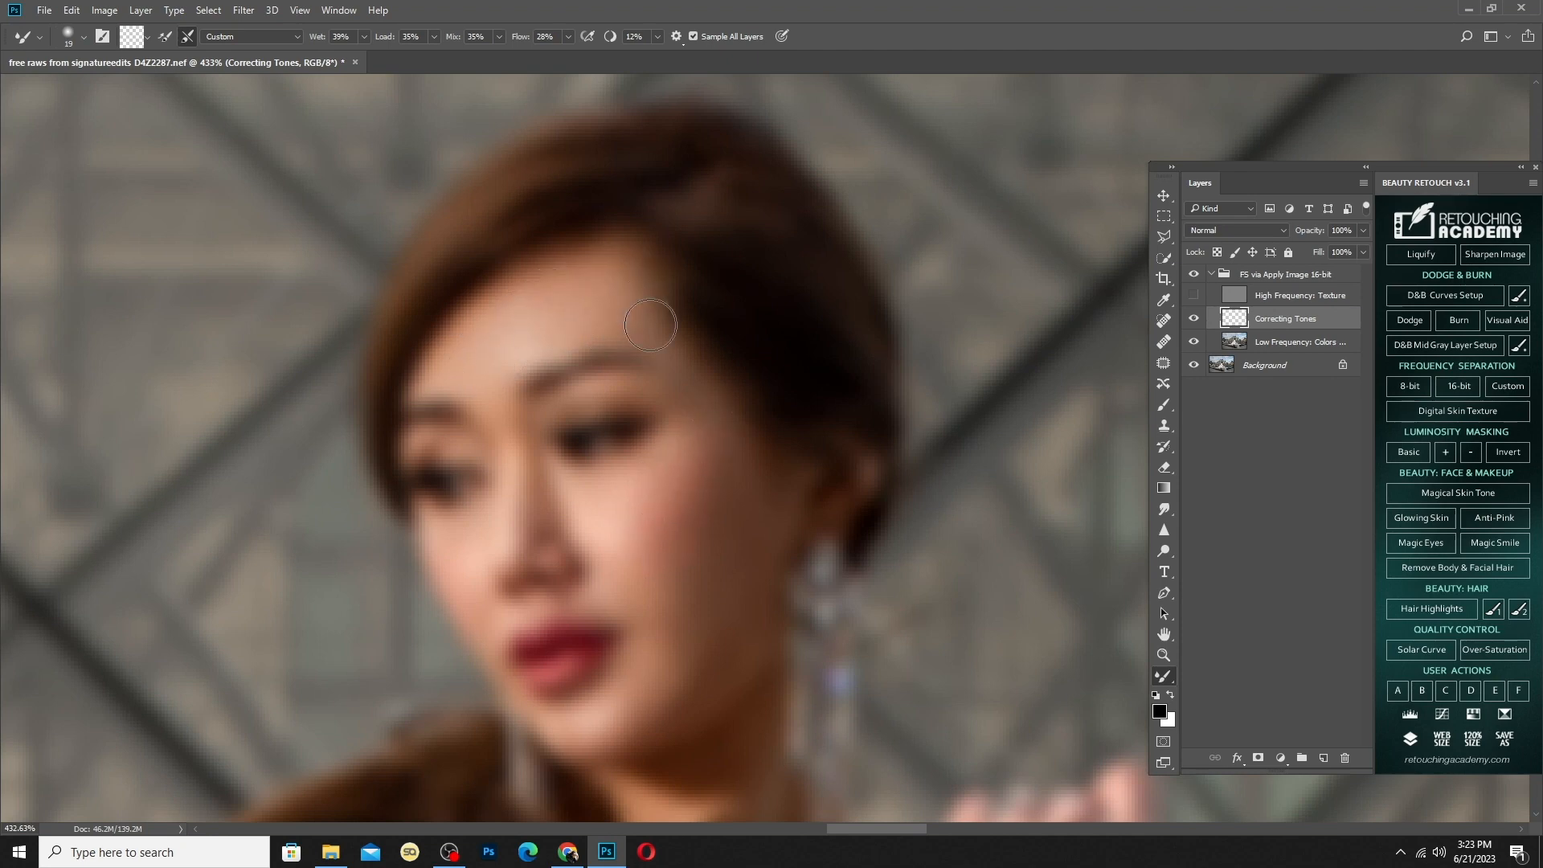
{"action": "right_click", "coordinate": [544, 505], "text": "alt"}
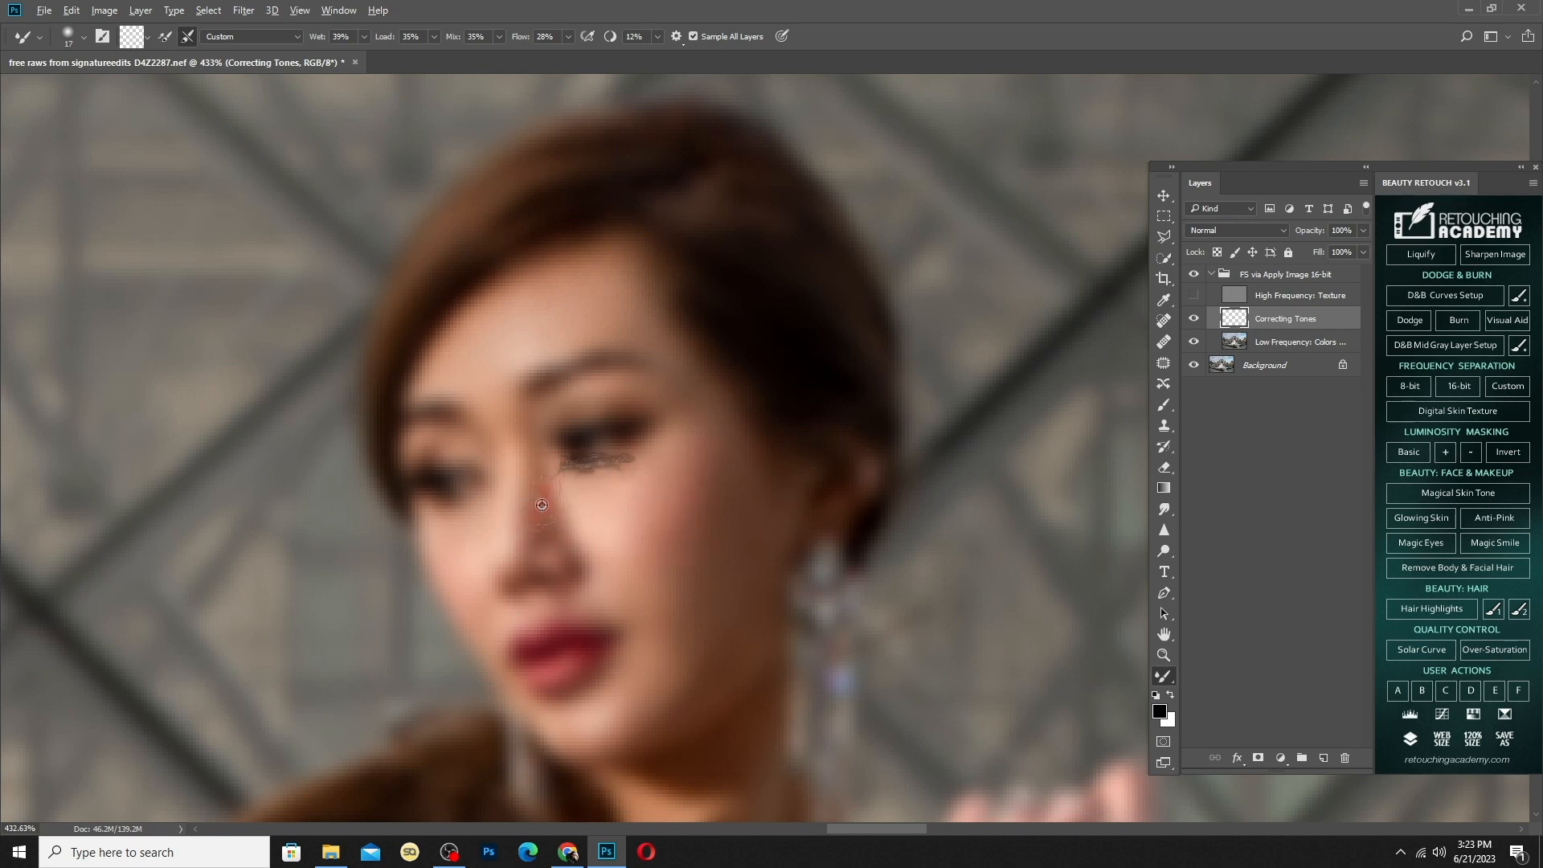
{"action": "left_click_drag", "start_coordinate": [700, 587], "coordinate": [659, 510]}
{"action": "left_click_drag", "start_coordinate": [679, 564], "coordinate": [640, 592]}
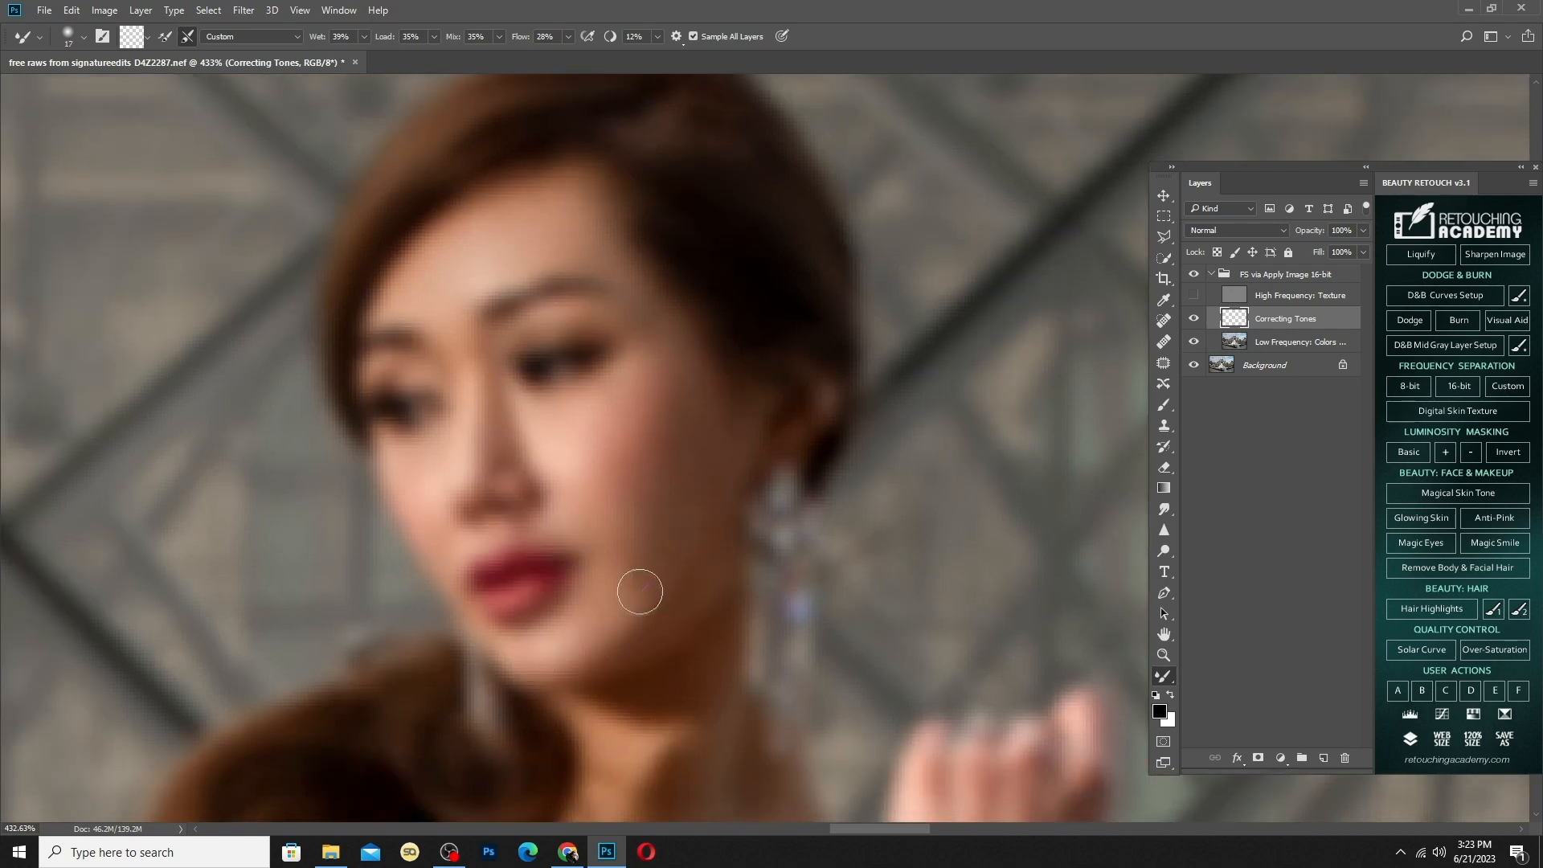
Smooth the skin tones along the bride's jaw and neck with a 19 px Mixer Brush
{"action": "right_click", "coordinate": [672, 483], "text": "alt"}
{"action": "left_click_drag", "start_coordinate": [631, 764], "coordinate": [639, 682]}
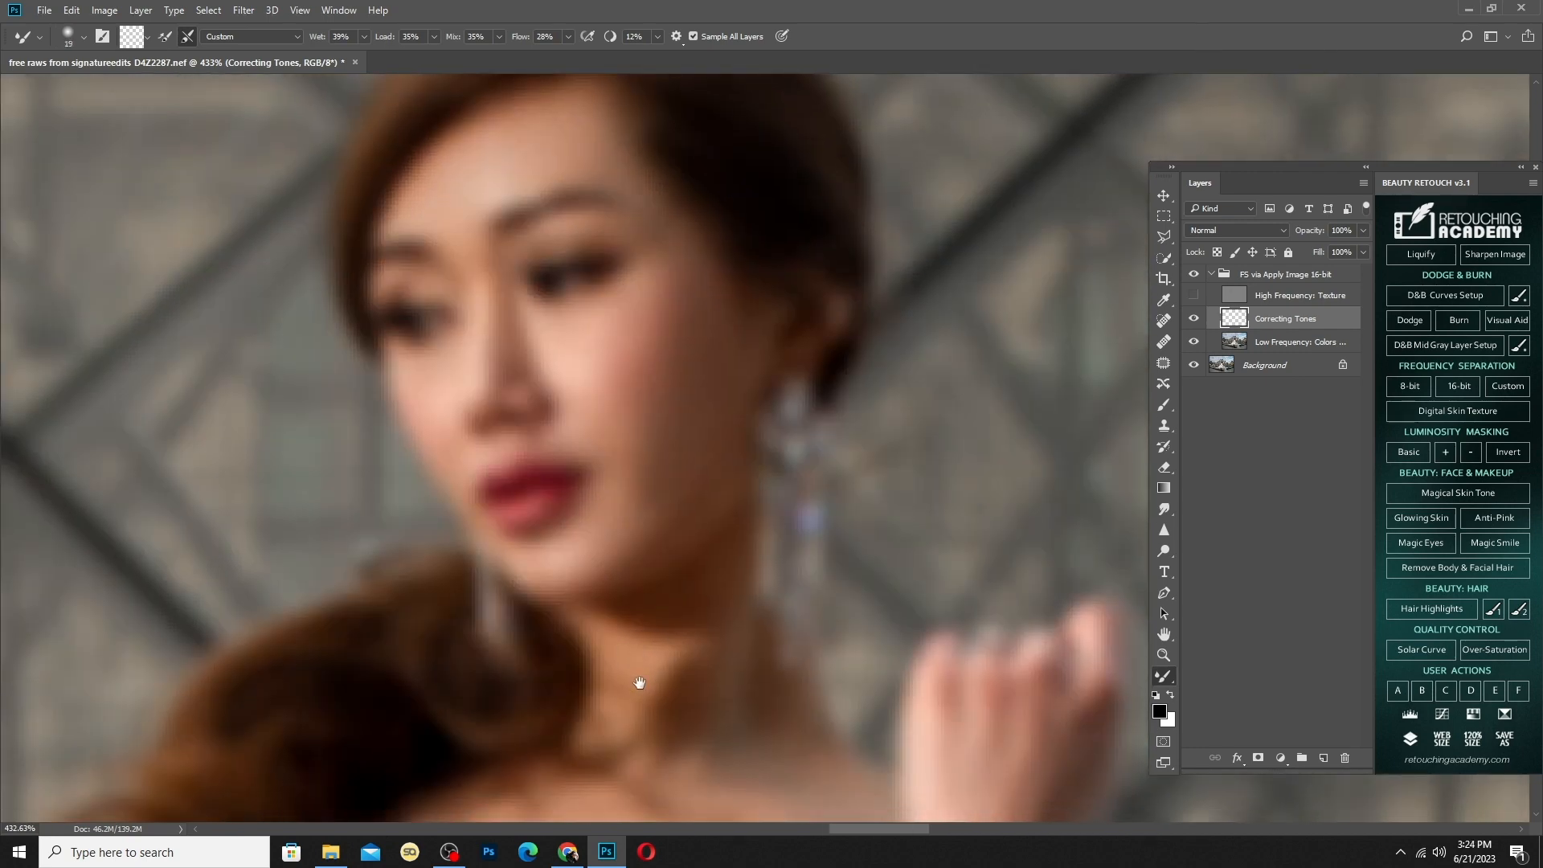
{"action": "mouse_move", "coordinate": [679, 624]}
{"action": "left_mouse_down"}
{"action": "mouse_move", "coordinate": [674, 593]}
{"action": "mouse_move", "coordinate": [647, 638]}
{"action": "left_mouse_up"}
{"action": "scroll", "coordinate": [648, 637], "scroll_direction": "down", "scroll_amount": 4}
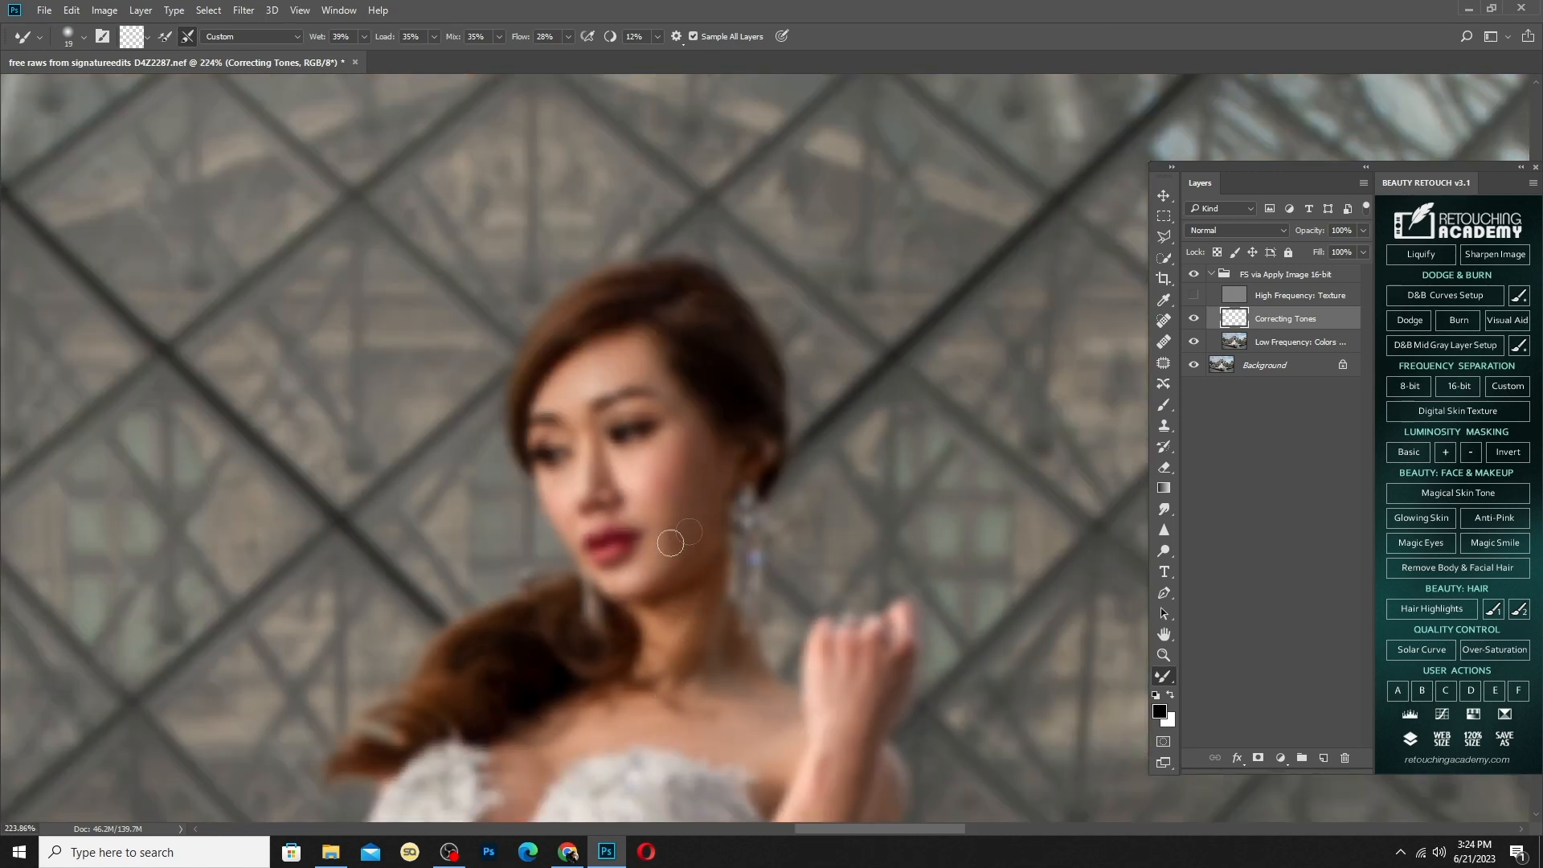
Enlarge the Mixer Brush to 26 px and blend the skin tones on the upper chest and shoulder
{"action": "left_click_drag", "start_coordinate": [701, 658], "coordinate": [740, 477]}
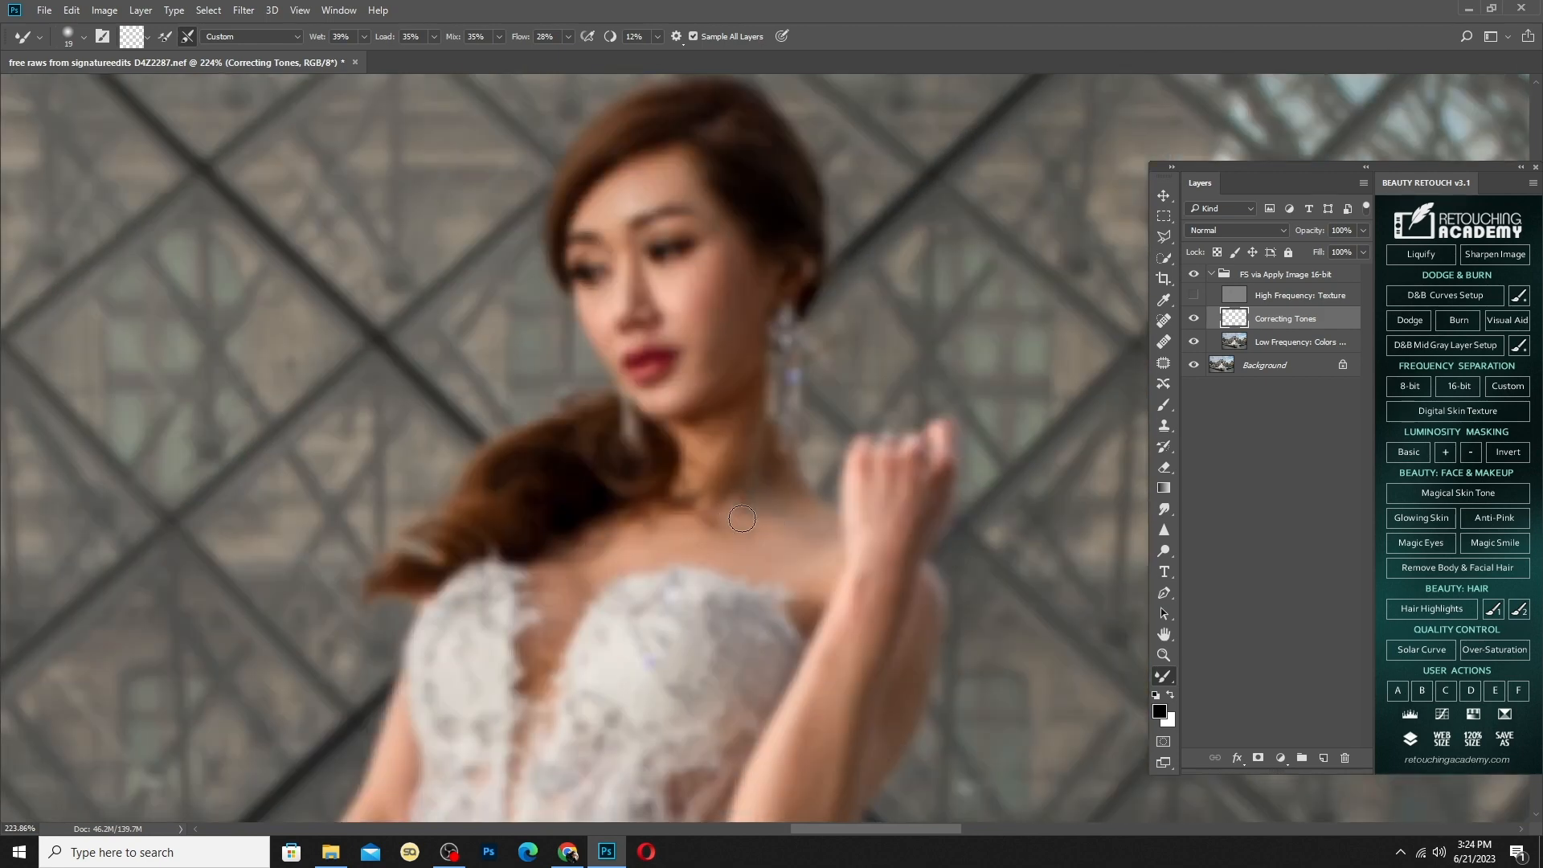
{"action": "right_click", "coordinate": [742, 518], "text": "alt"}
{"action": "left_click_drag", "start_coordinate": [800, 582], "coordinate": [792, 537]}
Even out the skin tones along the bride's raised forearm and elbow with the Mixer Brush
{"action": "left_click_drag", "start_coordinate": [787, 710], "coordinate": [813, 569]}
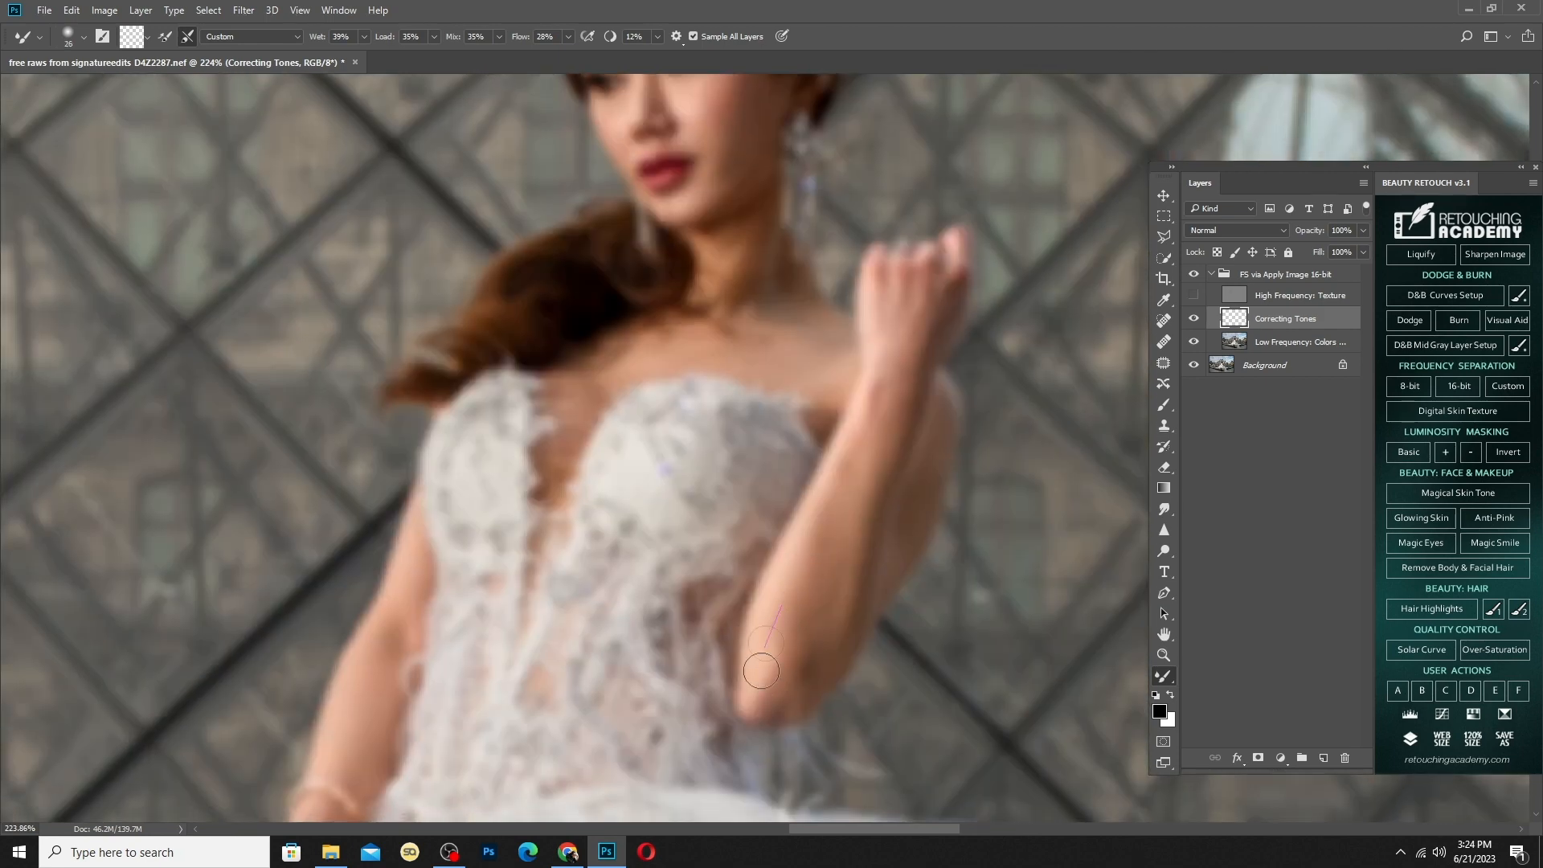
{"action": "mouse_move", "coordinate": [753, 704]}
{"action": "left_mouse_down"}
{"action": "mouse_move", "coordinate": [810, 667]}
{"action": "mouse_move", "coordinate": [768, 641]}
{"action": "left_mouse_up"}
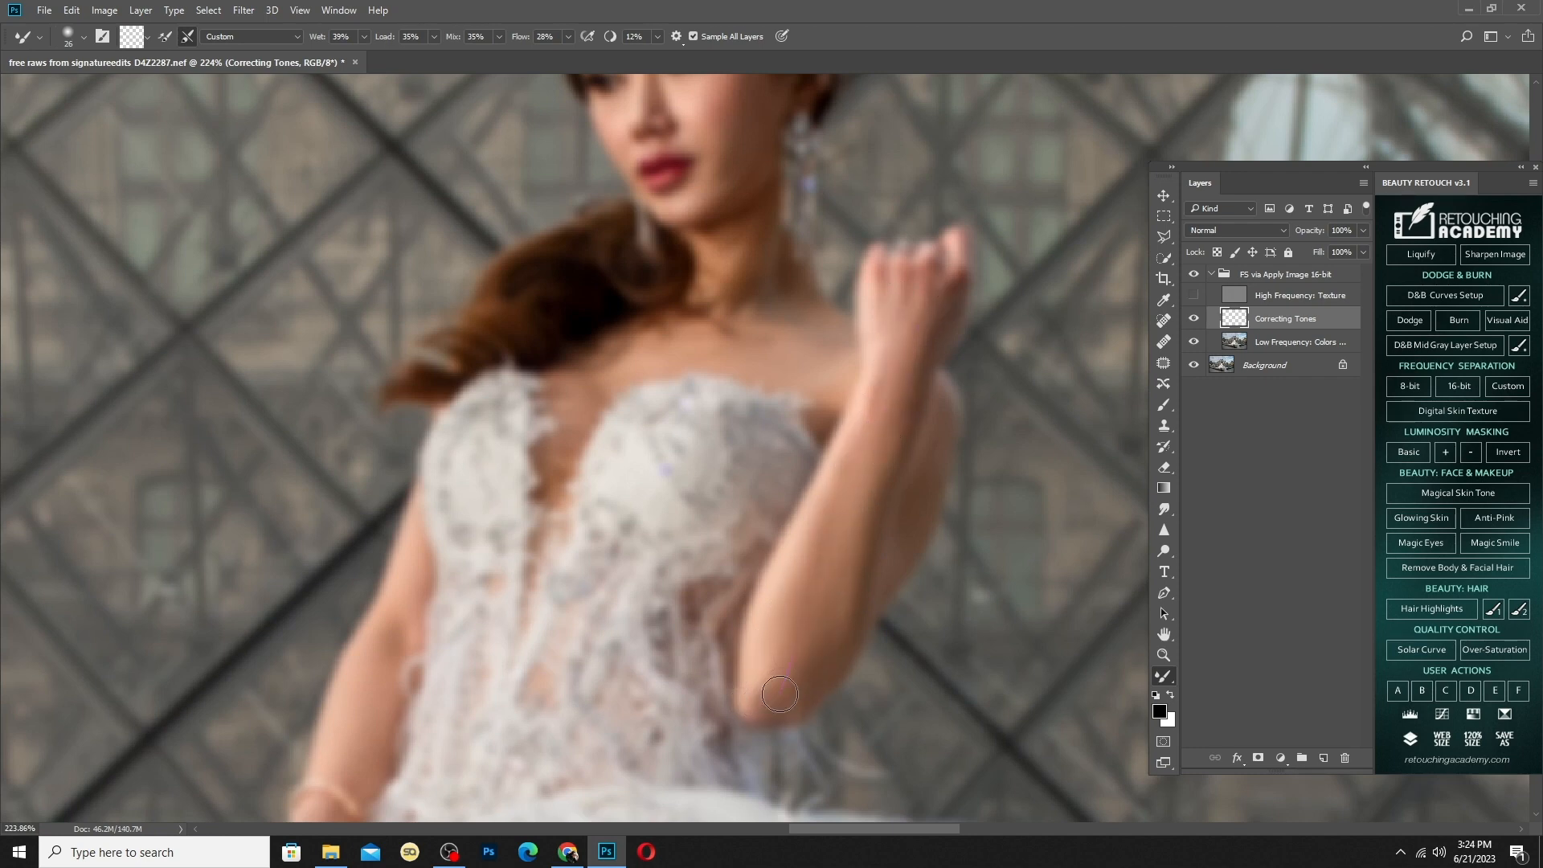
{"action": "mouse_move", "coordinate": [780, 694]}
{"action": "left_mouse_down"}
{"action": "mouse_move", "coordinate": [787, 580]}
{"action": "mouse_move", "coordinate": [754, 695]}
{"action": "mouse_move", "coordinate": [827, 616]}
{"action": "mouse_move", "coordinate": [847, 631]}
{"action": "mouse_move", "coordinate": [840, 547]}
{"action": "left_mouse_up"}
{"action": "scroll", "coordinate": [898, 356], "scroll_direction": "down", "scroll_amount": 2}
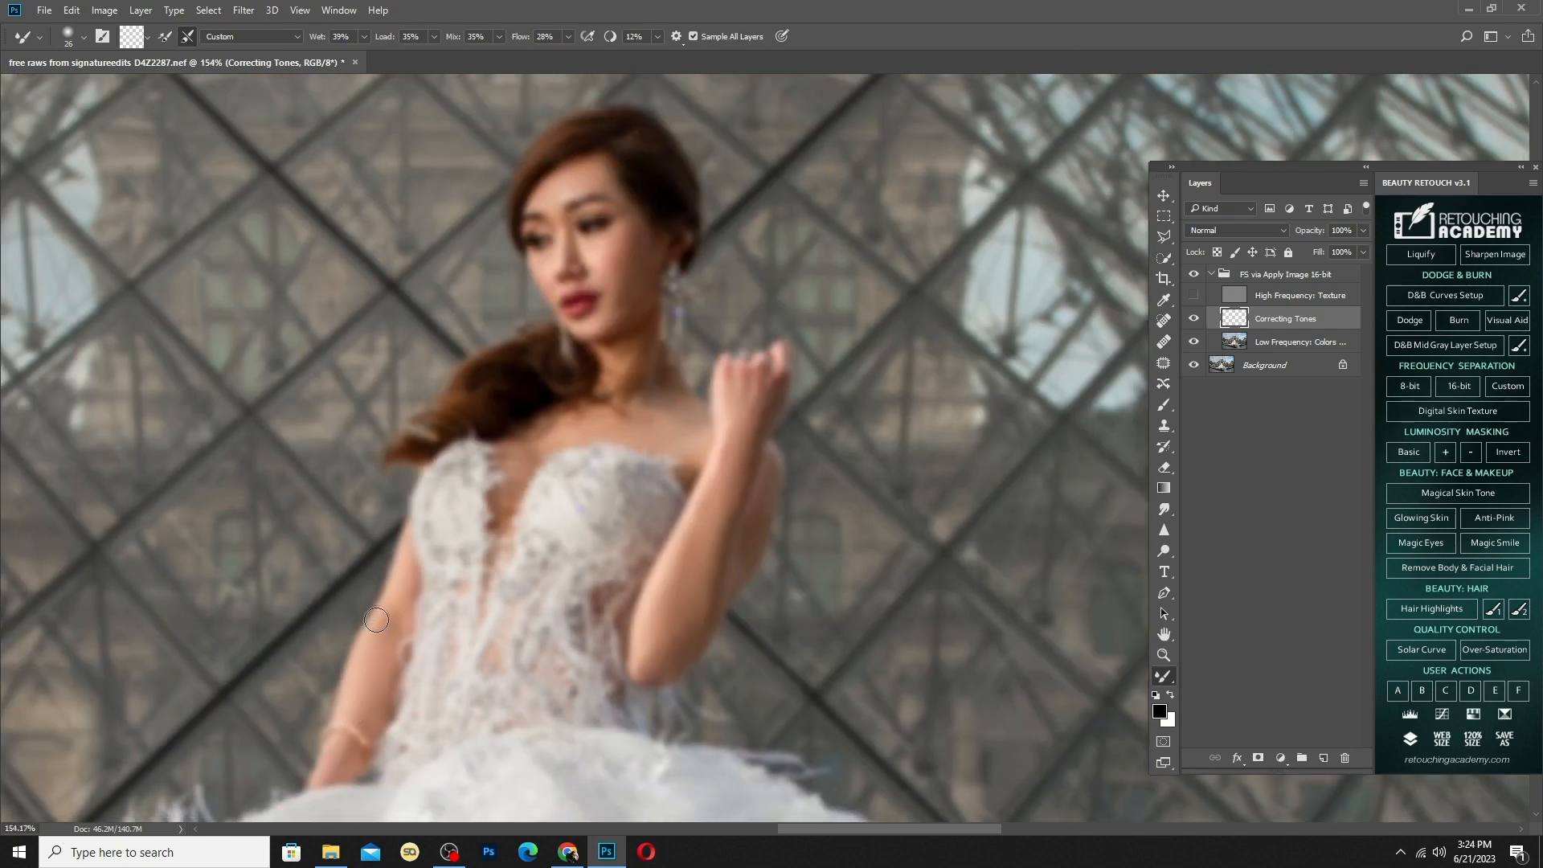
{"action": "scroll", "coordinate": [634, 419], "scroll_direction": "up", "scroll_amount": 2}
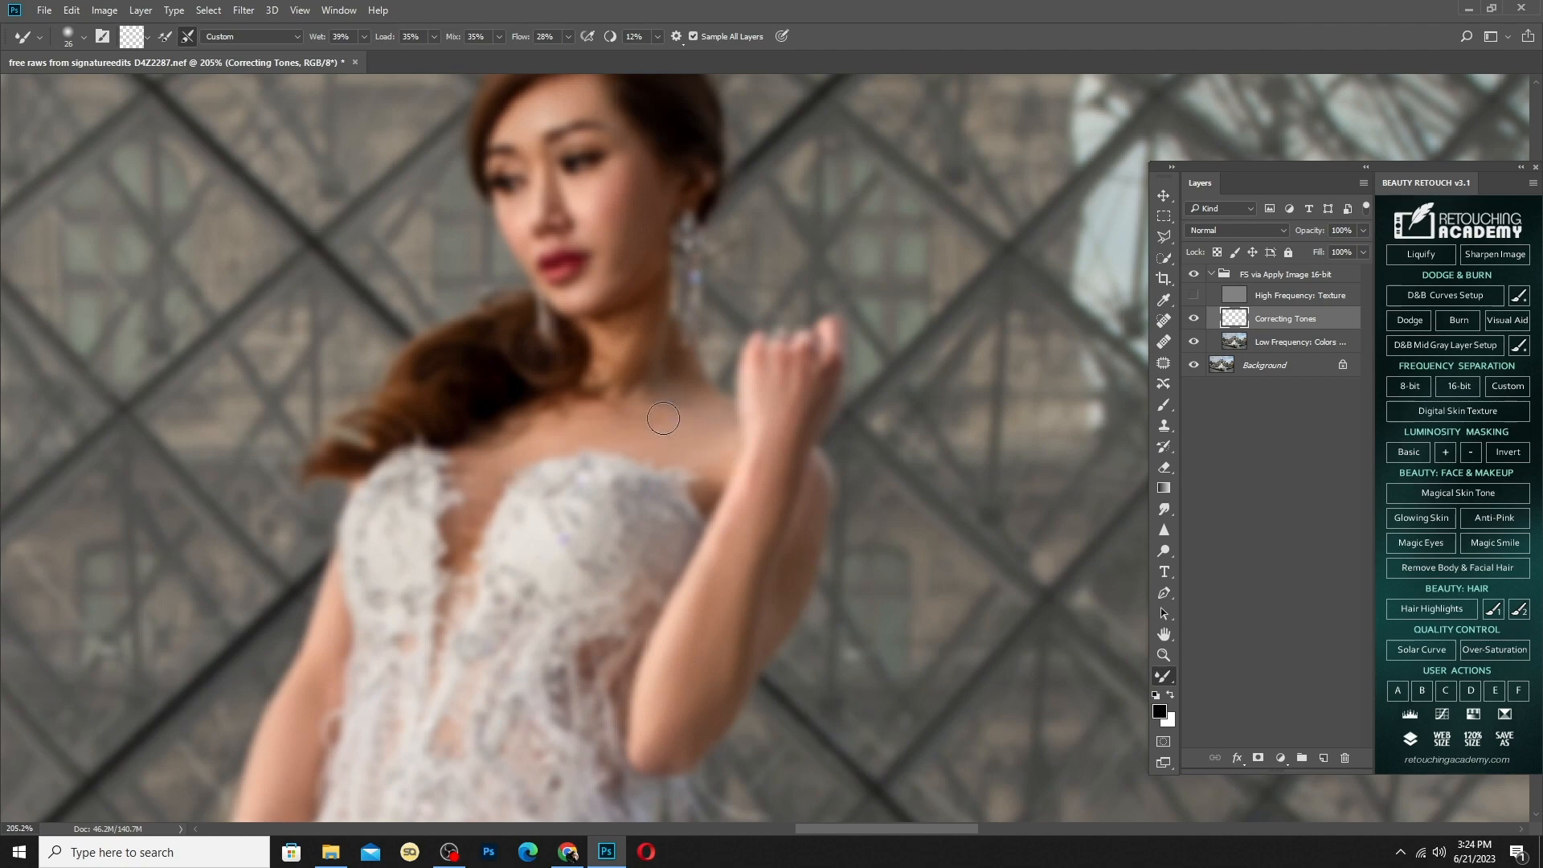
{"action": "scroll", "coordinate": [605, 303], "scroll_direction": "down", "scroll_amount": 5}
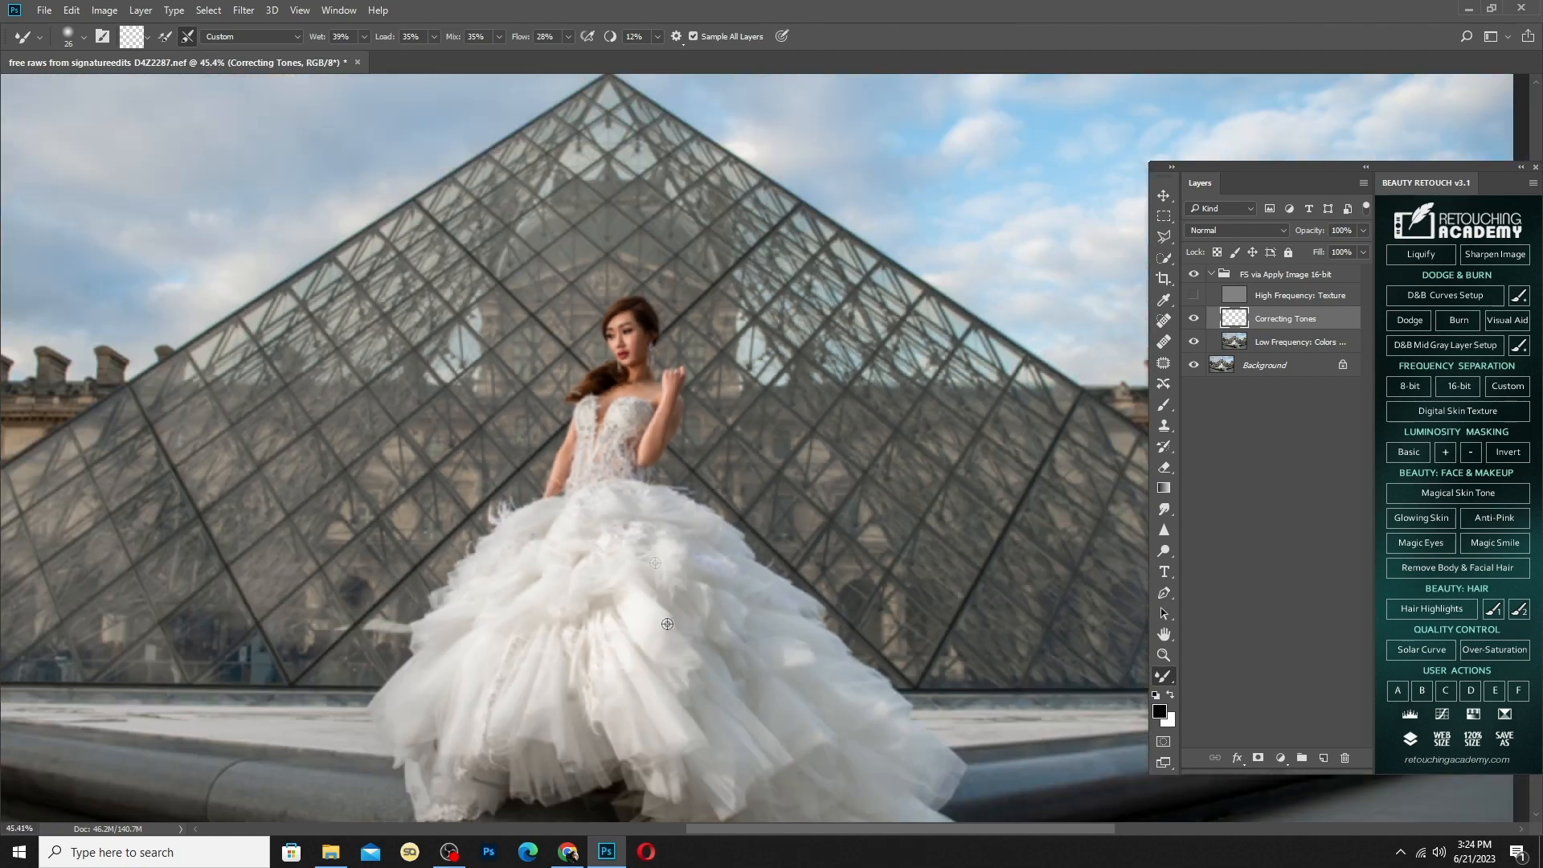
Enlarge the Mixer Brush to 71 px and blend the shadows and tones across the ruffled wedding dress skirt
{"action": "scroll", "coordinate": [590, 568], "scroll_direction": "up", "scroll_amount": 4}
{"action": "right_click", "coordinate": [661, 667], "text": "alt"}
{"action": "left_click_drag", "start_coordinate": [707, 698], "coordinate": [632, 457]}
{"action": "right_click", "coordinate": [926, 541], "text": "alt"}
{"action": "left_click_drag", "start_coordinate": [958, 550], "coordinate": [914, 531]}
{"action": "scroll", "coordinate": [481, 300], "scroll_direction": "down", "scroll_amount": 1}
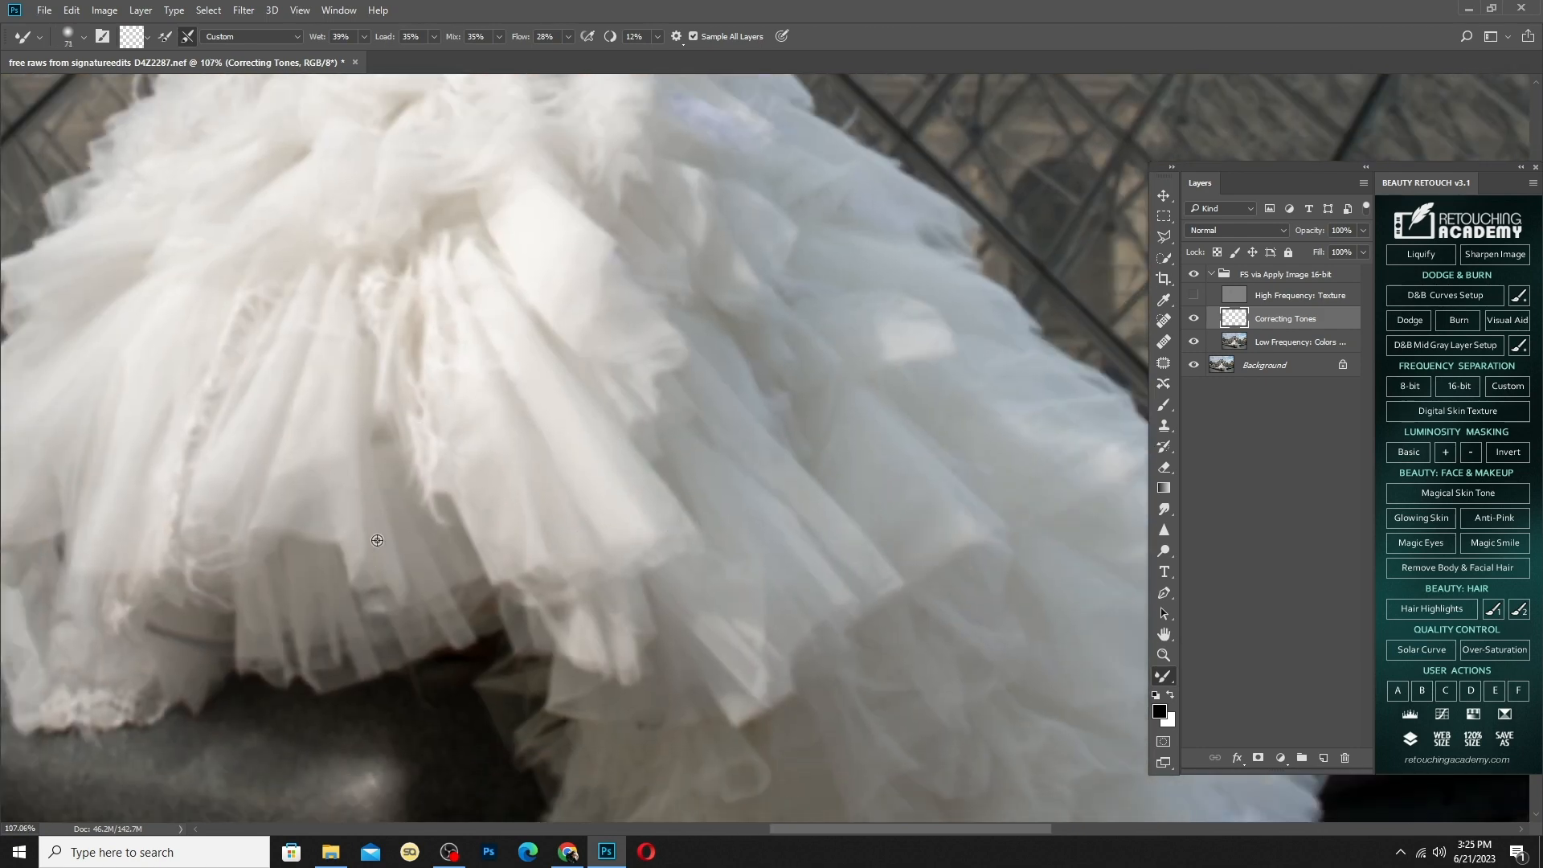
{"action": "left_click_drag", "start_coordinate": [715, 241], "coordinate": [675, 611]}
{"action": "left_click_drag", "start_coordinate": [578, 592], "coordinate": [804, 434]}
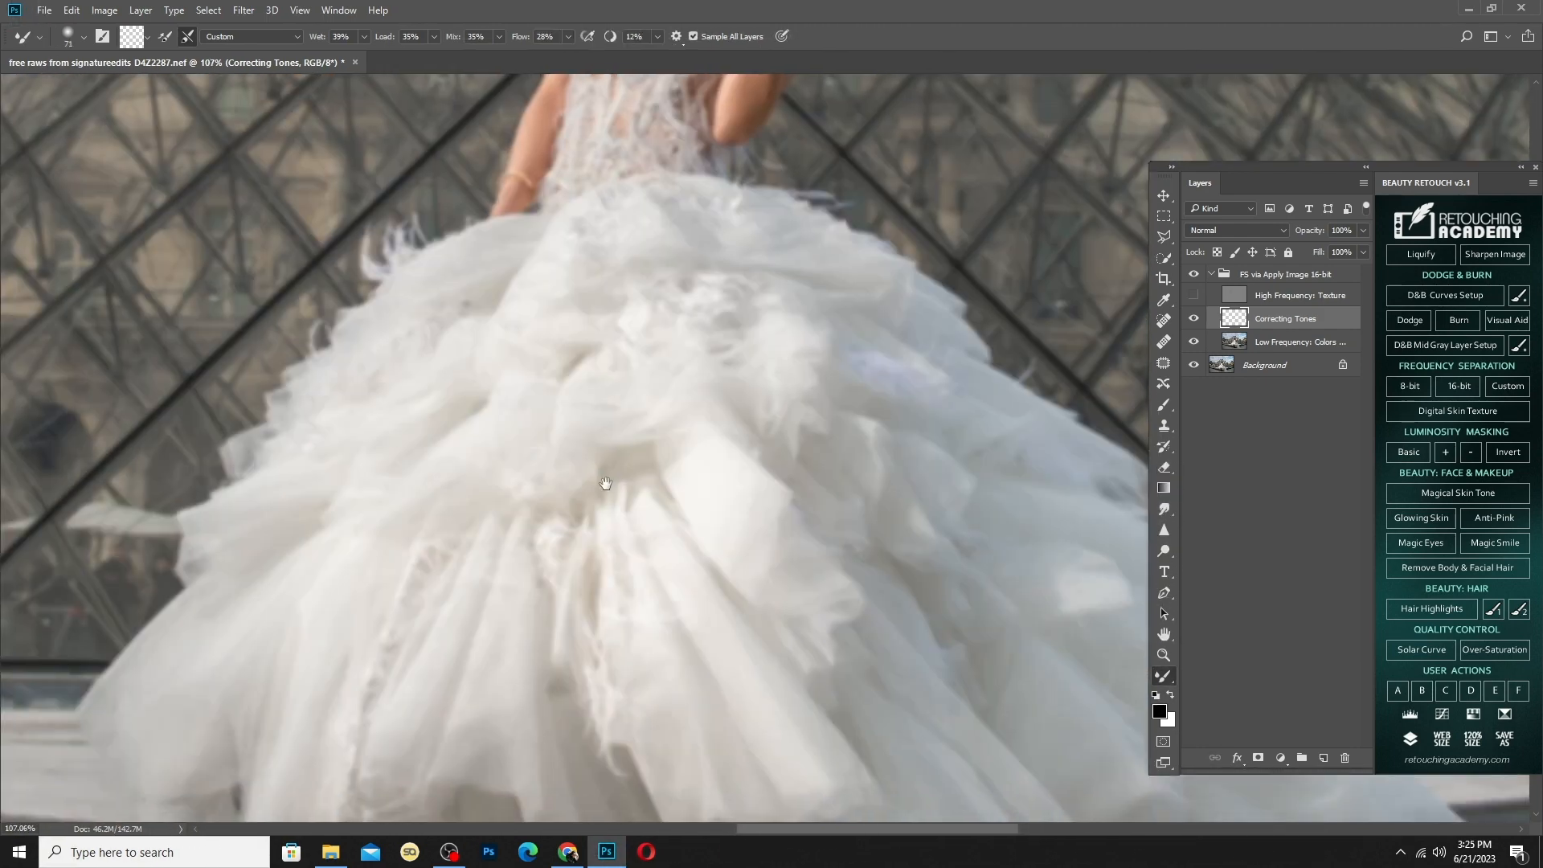
Show the High Frequency texture layer and merge the frequency separation group with its three layers into one layer
{"action": "left_click", "coordinate": [1193, 295]}
{"action": "left_click", "coordinate": [1254, 274]}
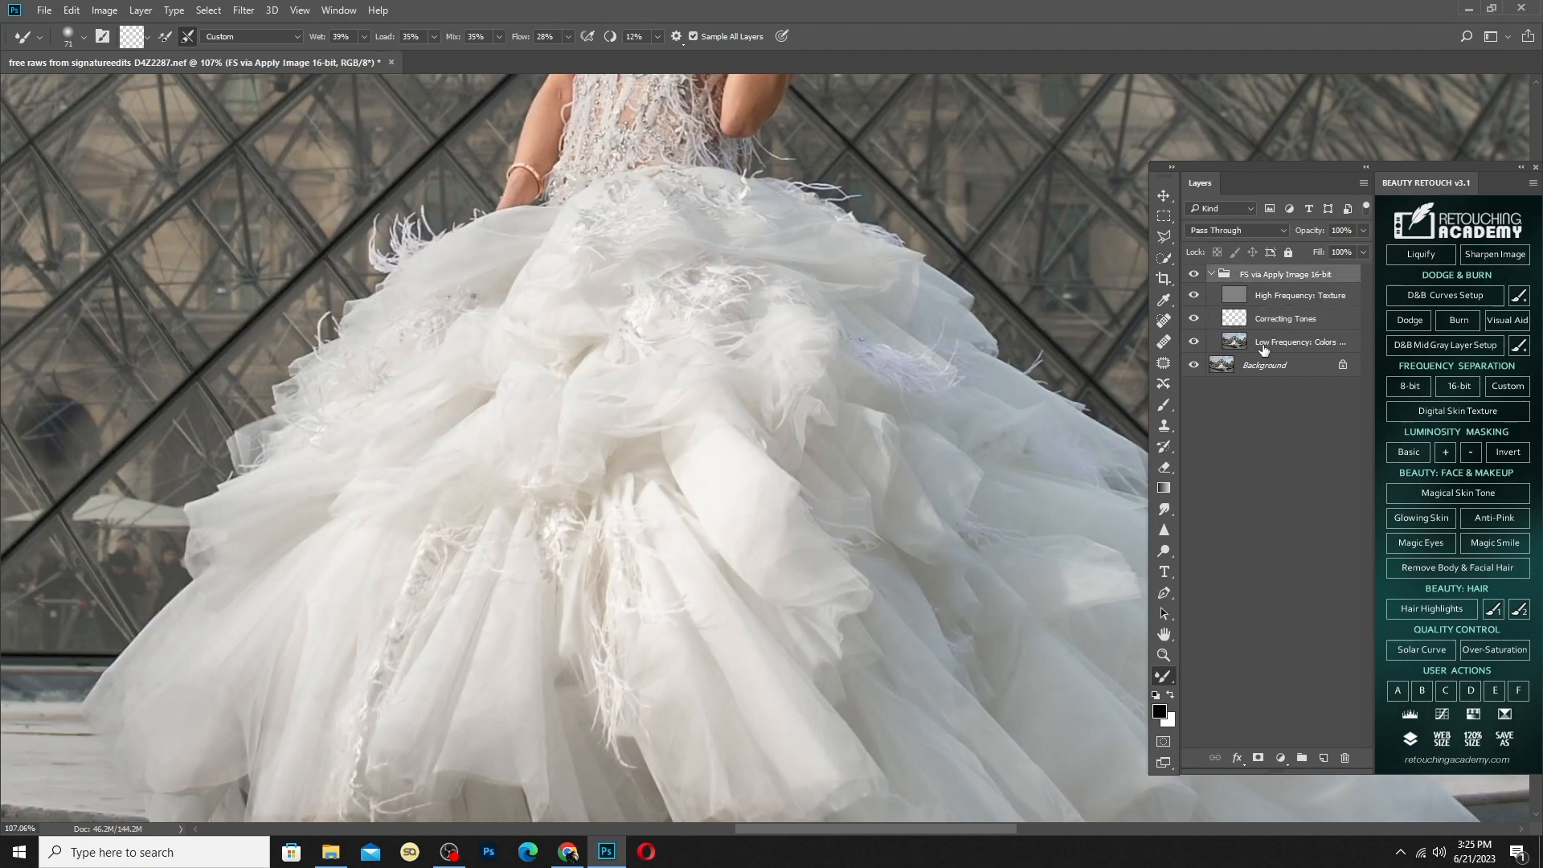
{"action": "left_click", "coordinate": [1265, 342], "text": "ctrl"}
{"action": "left_click", "coordinate": [1279, 321], "text": "ctrl"}
{"action": "left_click", "coordinate": [1285, 298], "text": "ctrl"}
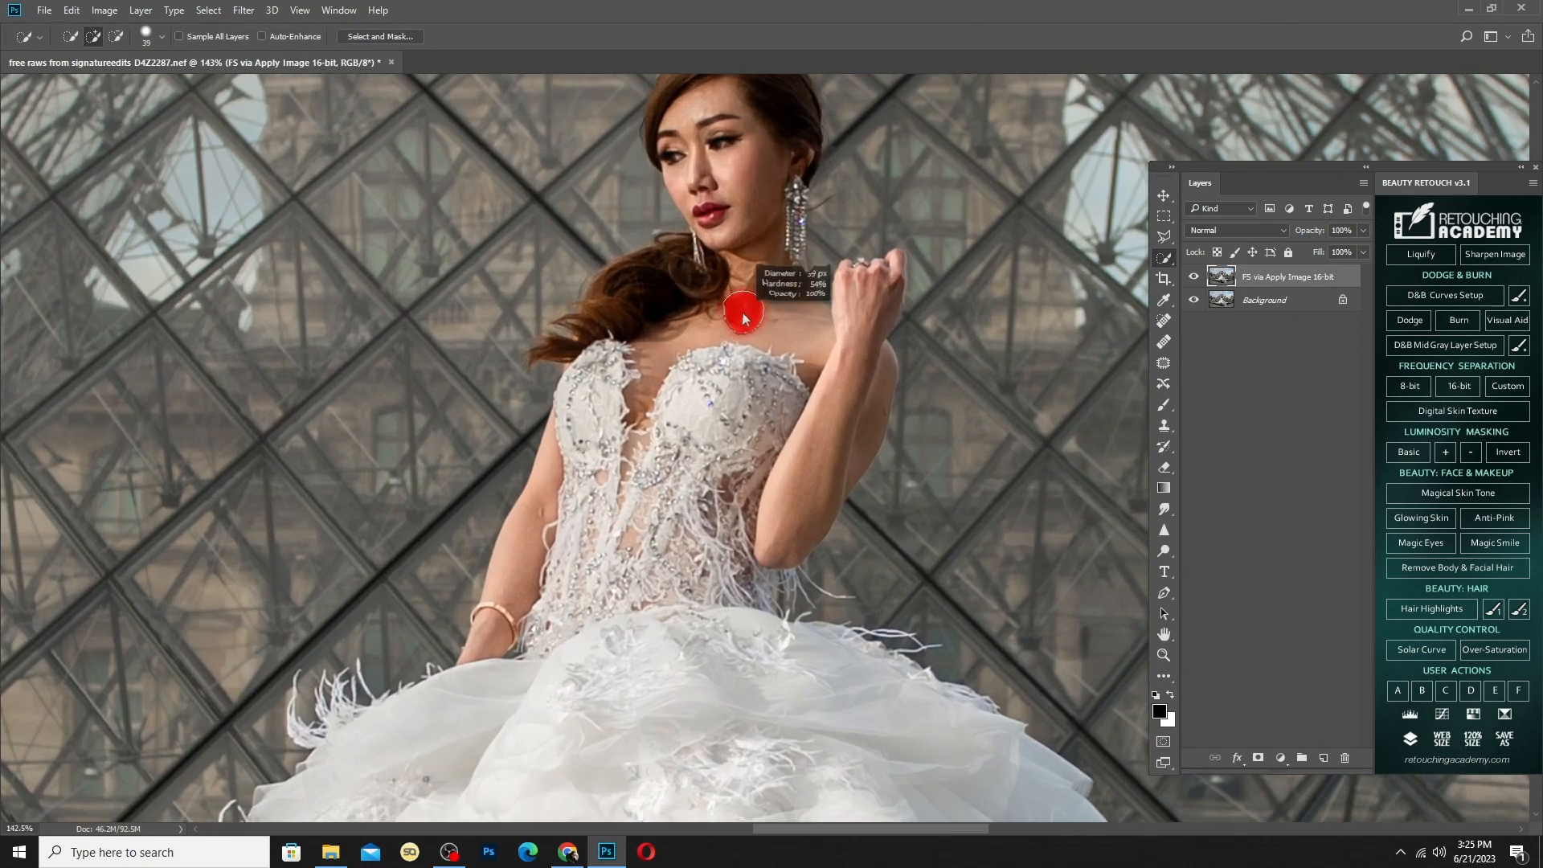
Select the bride's face, neck and upper-chest skin with Quick Selection, trimming the edges near her earring and raised arm
{"action": "left_click_drag", "start_coordinate": [743, 317], "coordinate": [661, 344]}
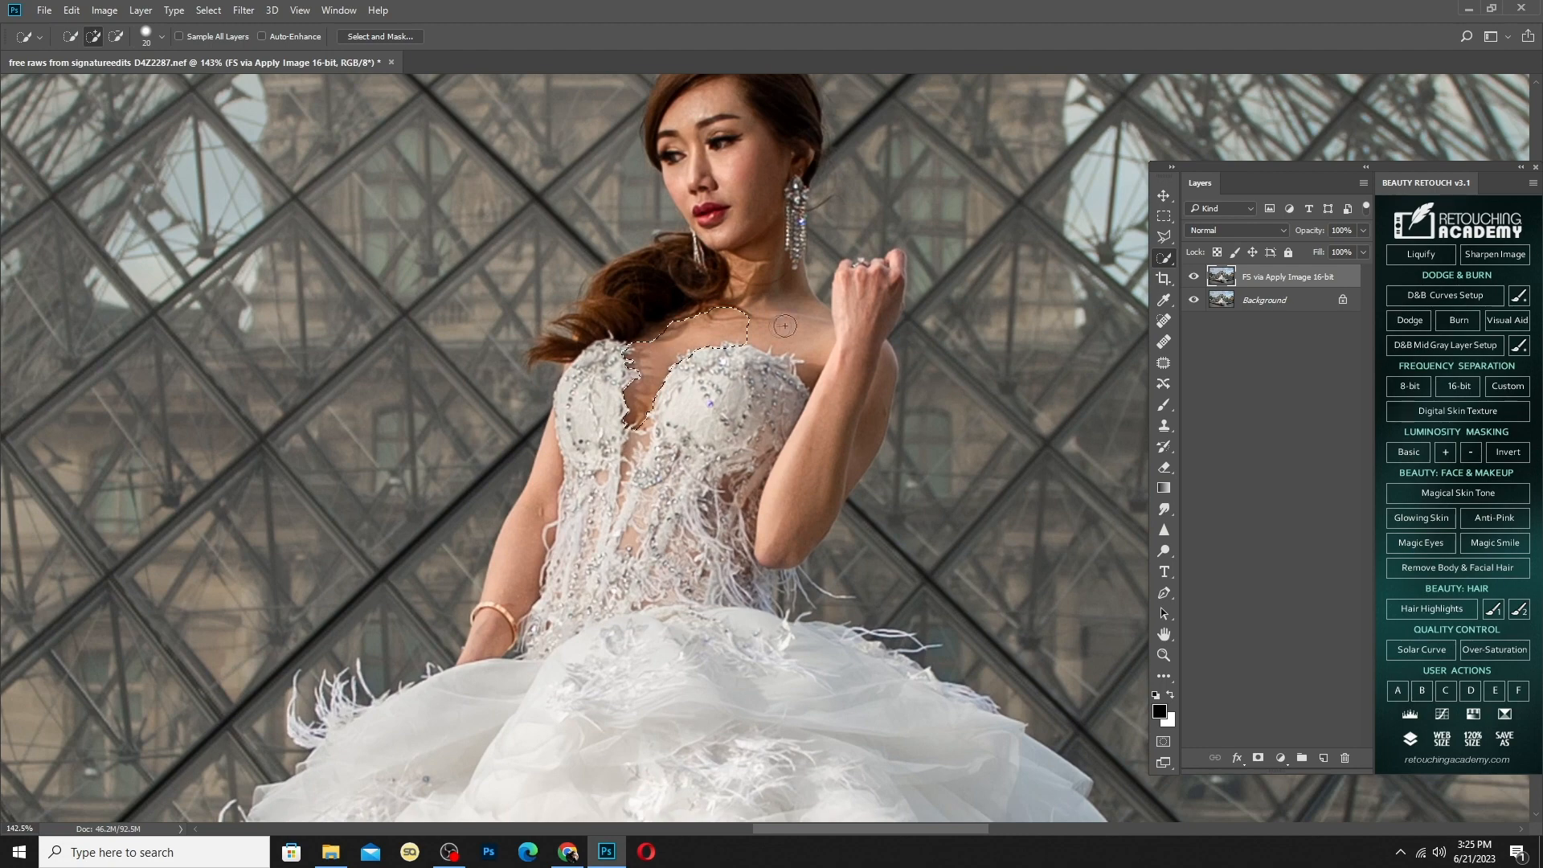
{"action": "mouse_move", "coordinate": [785, 326]}
{"action": "left_mouse_down"}
{"action": "mouse_move", "coordinate": [723, 160]}
{"action": "mouse_move", "coordinate": [772, 152]}
{"action": "mouse_move", "coordinate": [811, 195]}
{"action": "mouse_move", "coordinate": [808, 276]}
{"action": "left_mouse_up"}
{"action": "mouse_move", "coordinate": [773, 143]}
{"action": "left_mouse_down"}
{"action": "mouse_move", "coordinate": [785, 186]}
{"action": "mouse_move", "coordinate": [643, 199]}
{"action": "mouse_move", "coordinate": [728, 178]}
{"action": "left_mouse_up"}
{"action": "left_click", "coordinate": [814, 241], "text": "alt"}
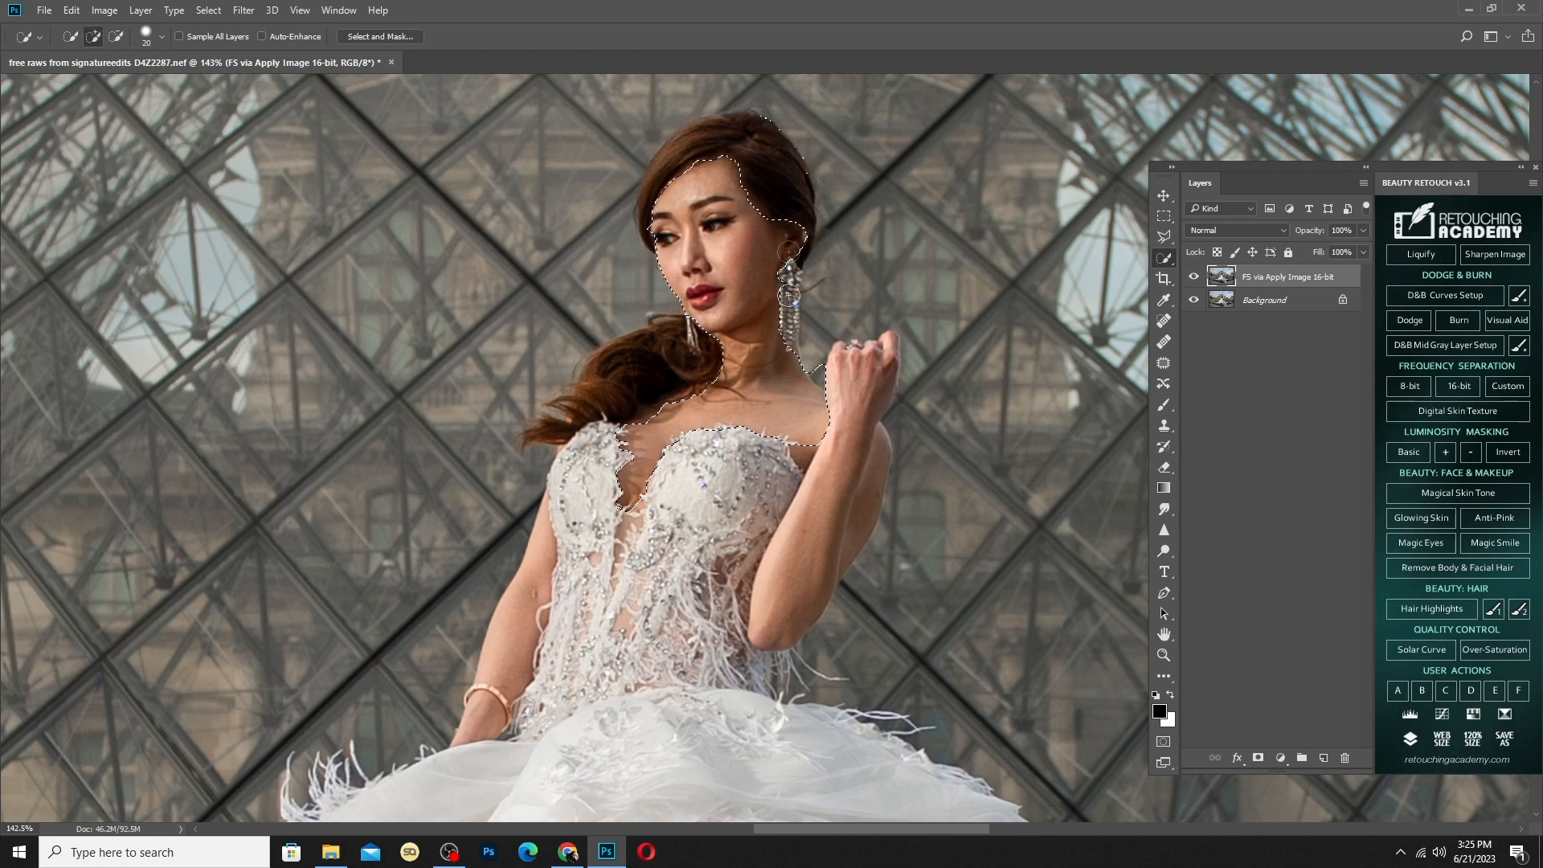
{"action": "left_click", "coordinate": [821, 371], "text": "alt"}
{"action": "left_click_drag", "start_coordinate": [791, 339], "coordinate": [789, 372]}
{"action": "left_click_drag", "start_coordinate": [698, 395], "coordinate": [643, 422]}
{"action": "right_click", "coordinate": [835, 438], "text": "alt"}
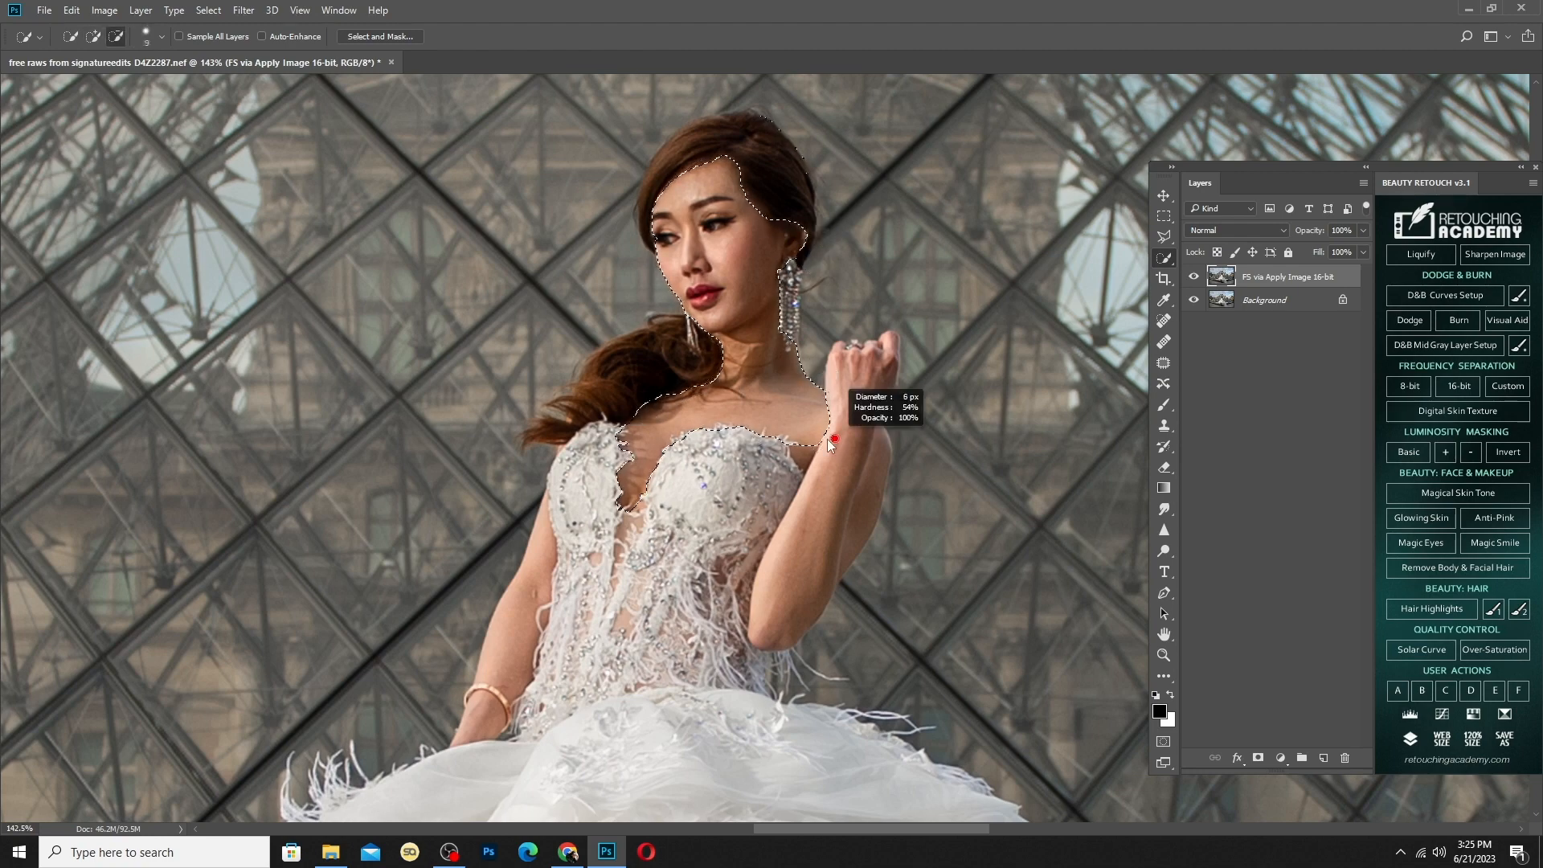
{"action": "scroll", "coordinate": [740, 491], "scroll_direction": "down", "scroll_amount": 3}
Feather the selection of the face, neck and chest skin
{"action": "right_click", "coordinate": [731, 416]}
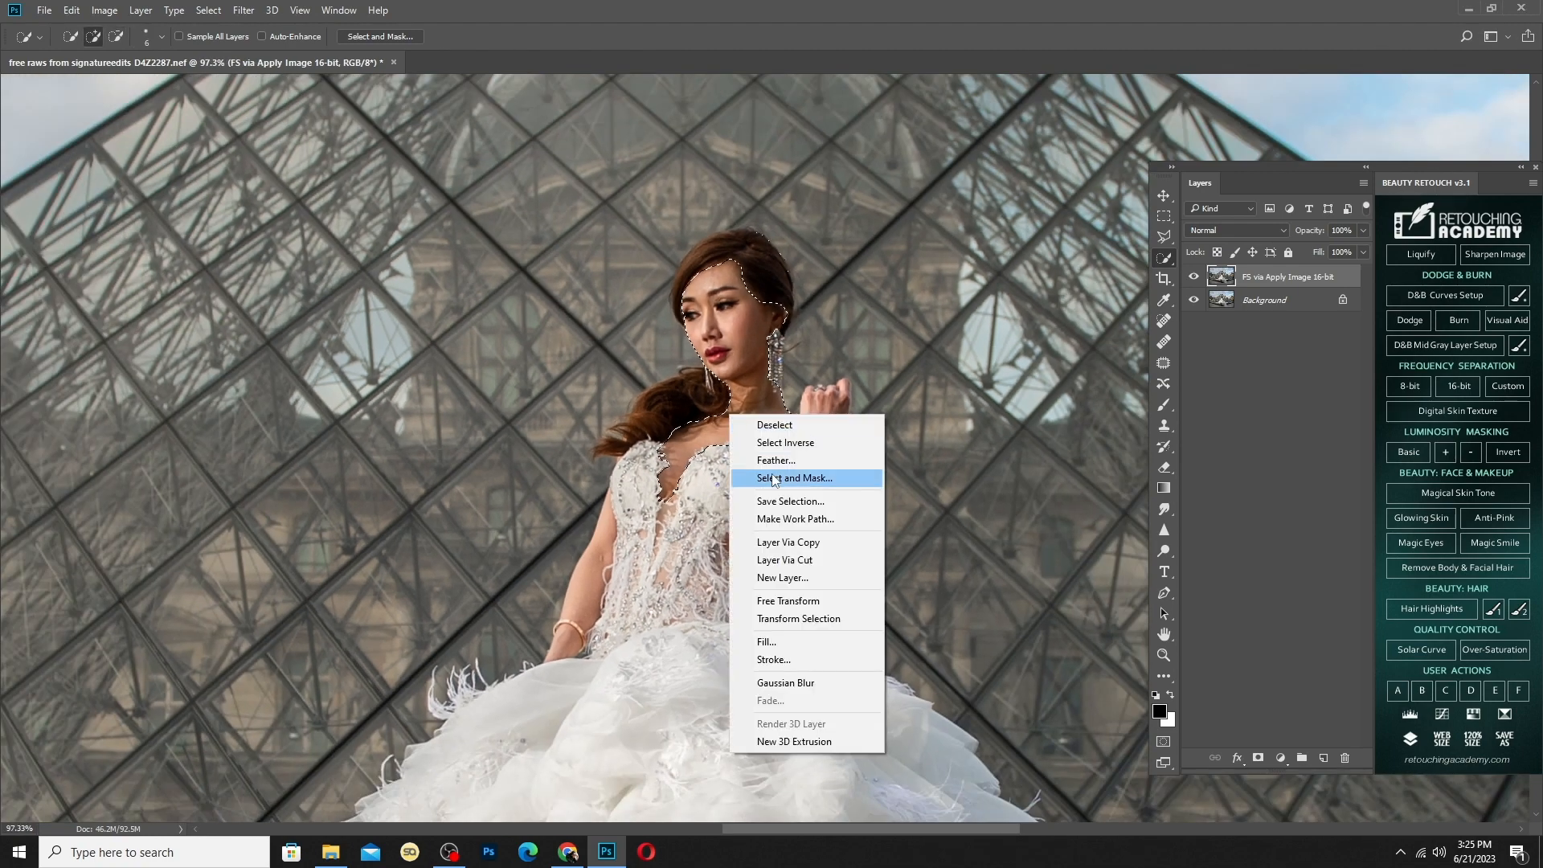
{"action": "left_click", "coordinate": [776, 460]}
{"action": "key", "text": "Return"}
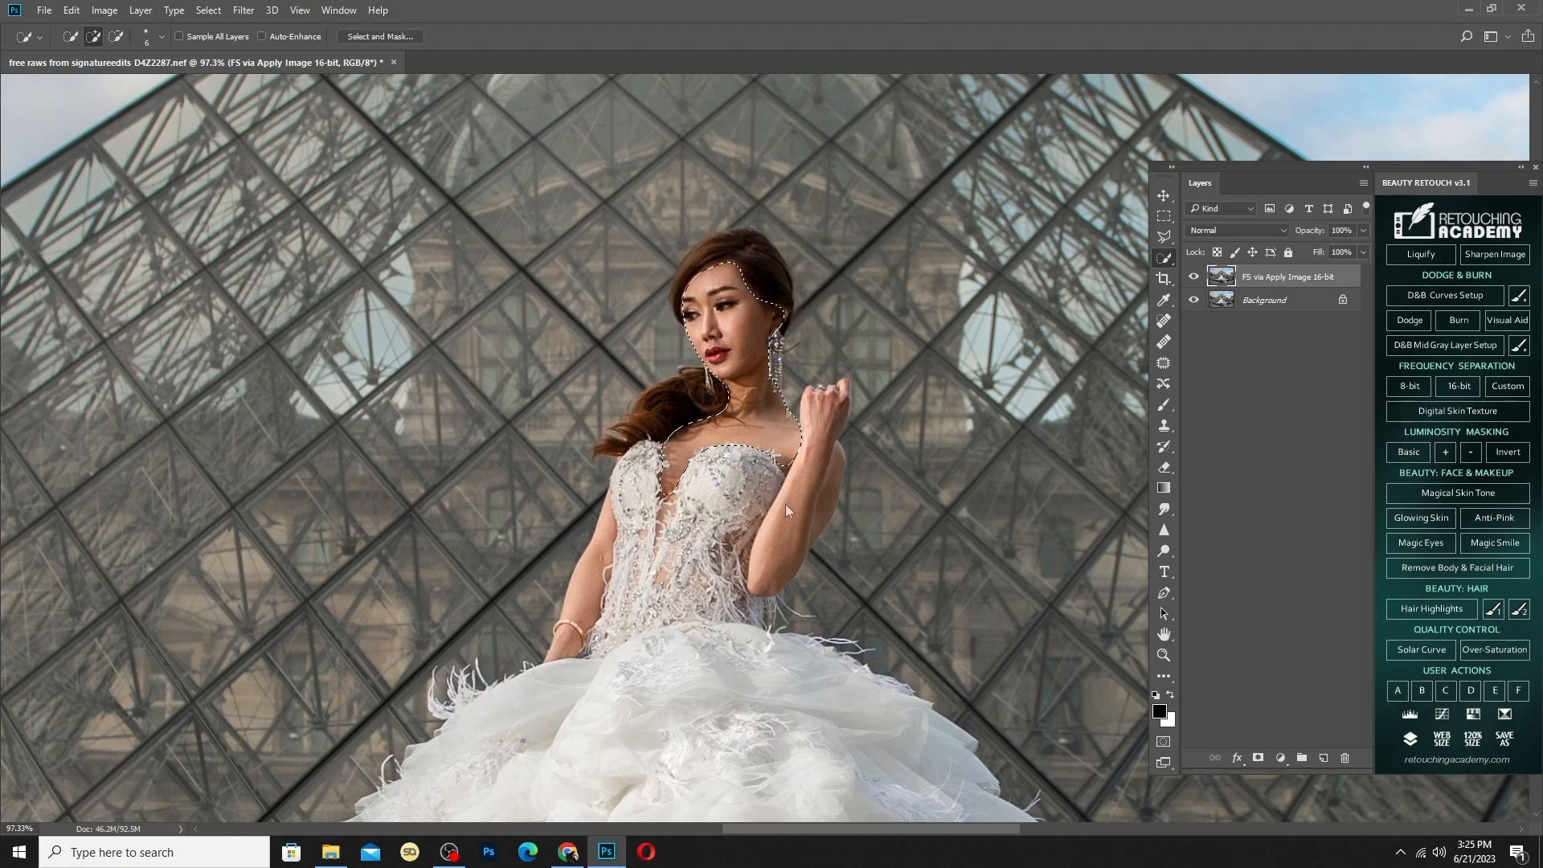
In the Camera Raw filter, slightly warm and brighten the selected skin and raise the luminance of reds, oranges and yellows
{"action": "key", "text": "ctrl+shift+a"}
{"action": "left_click_drag", "start_coordinate": [1379, 394], "coordinate": [1383, 331]}
{"action": "scroll", "coordinate": [1371, 392], "scroll_direction": "down", "scroll_amount": 3}
{"action": "left_click", "coordinate": [1379, 647]}
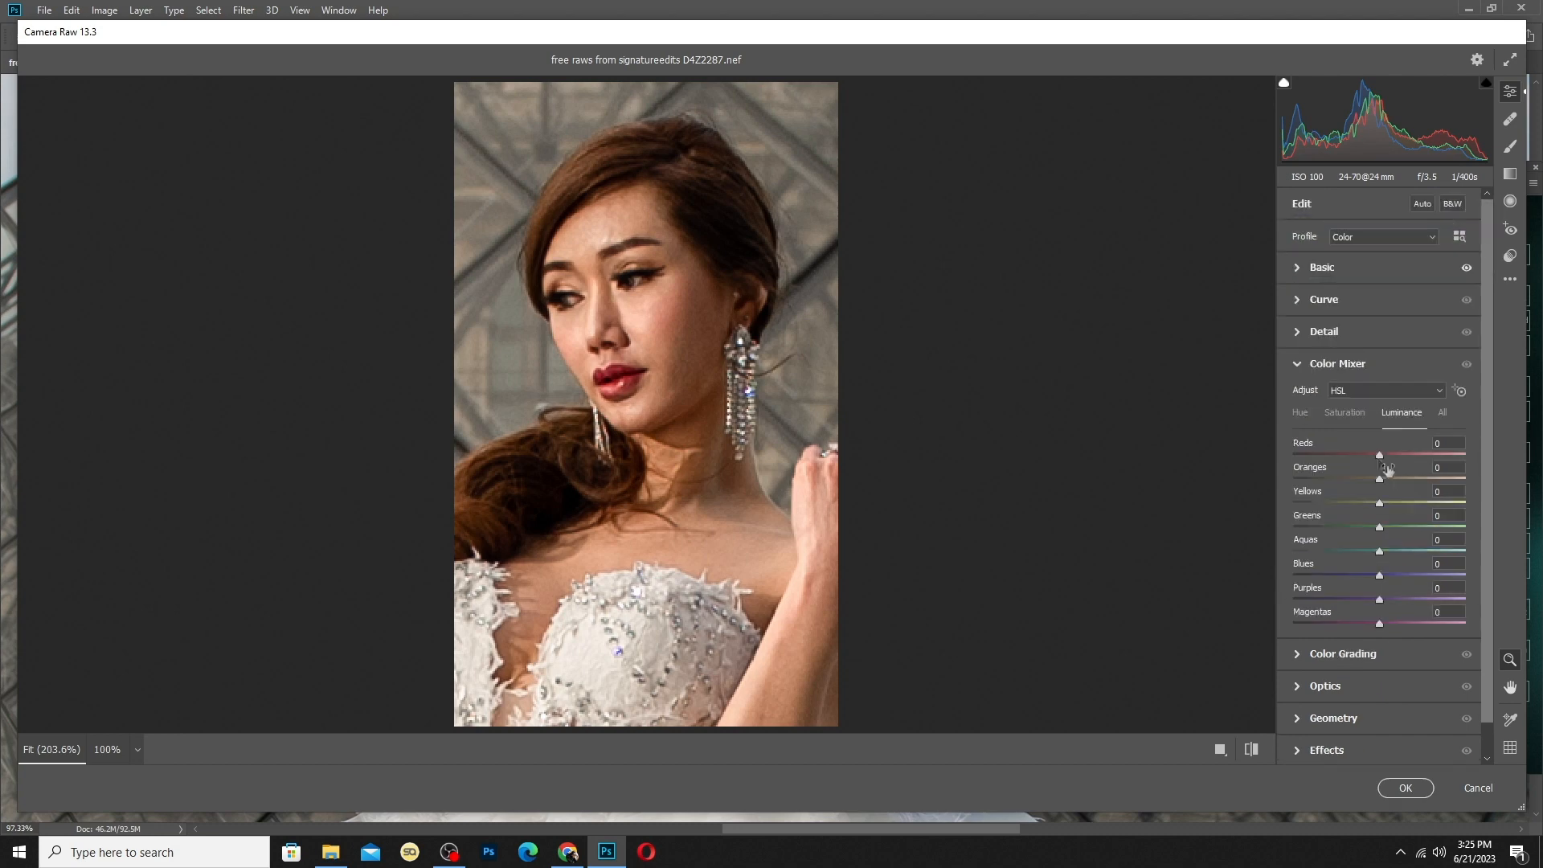
{"action": "left_click", "coordinate": [1391, 479]}
{"action": "left_click", "coordinate": [1396, 455]}
{"action": "left_click", "coordinate": [1408, 502]}
Set Highlights to -80, Exposure to about +0.85, Temperature to +2, Tint to +9 and Clarity to -5, and apply the filter
{"action": "left_click", "coordinate": [1375, 267]}
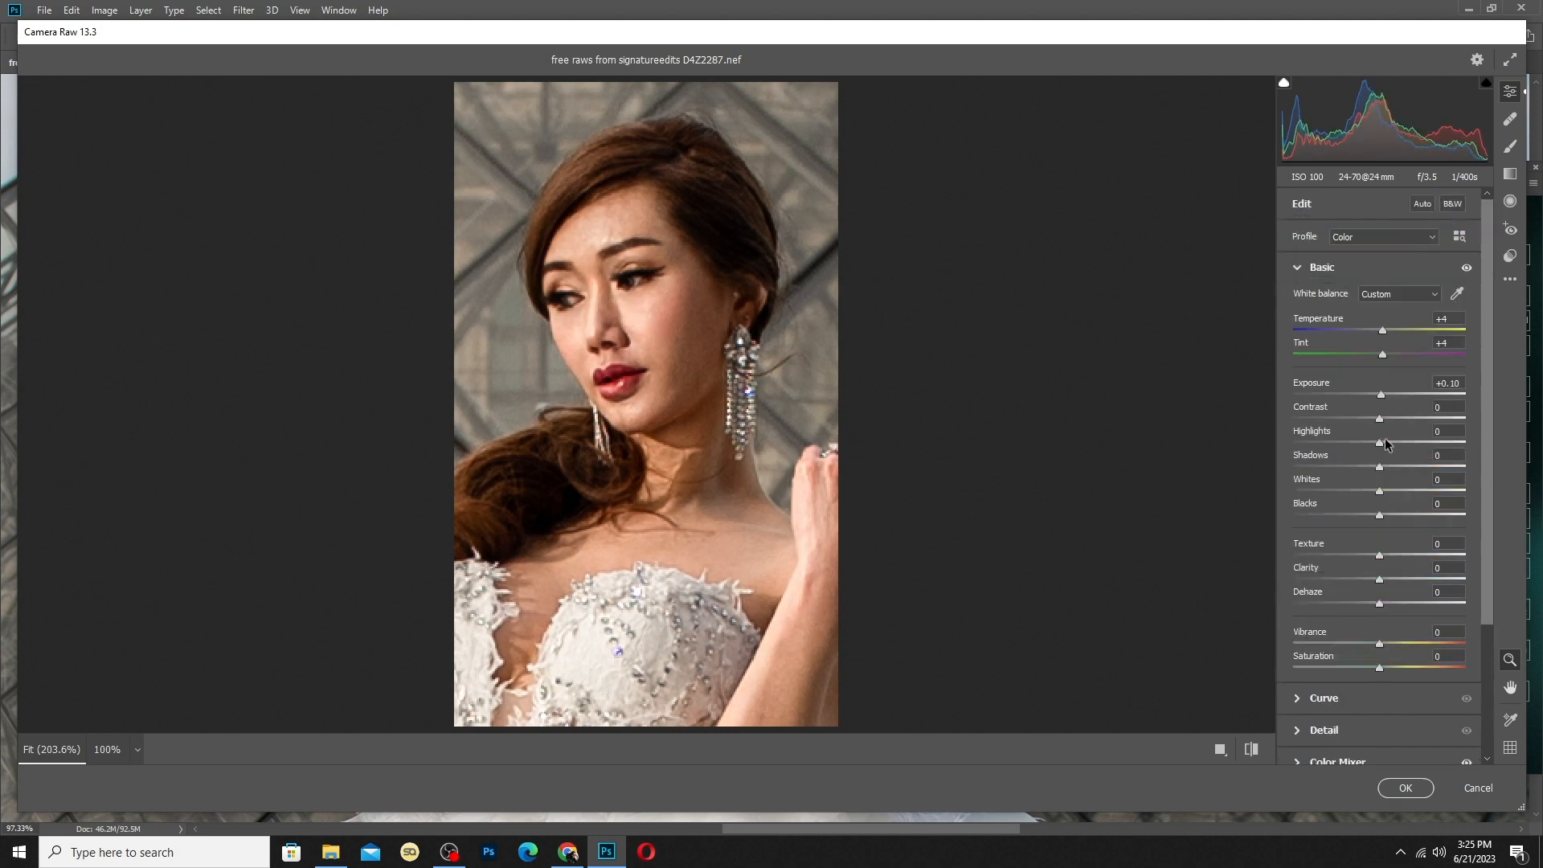
{"action": "left_click_drag", "start_coordinate": [1386, 445], "coordinate": [1310, 442]}
{"action": "left_click_drag", "start_coordinate": [1381, 394], "coordinate": [1381, 331]}
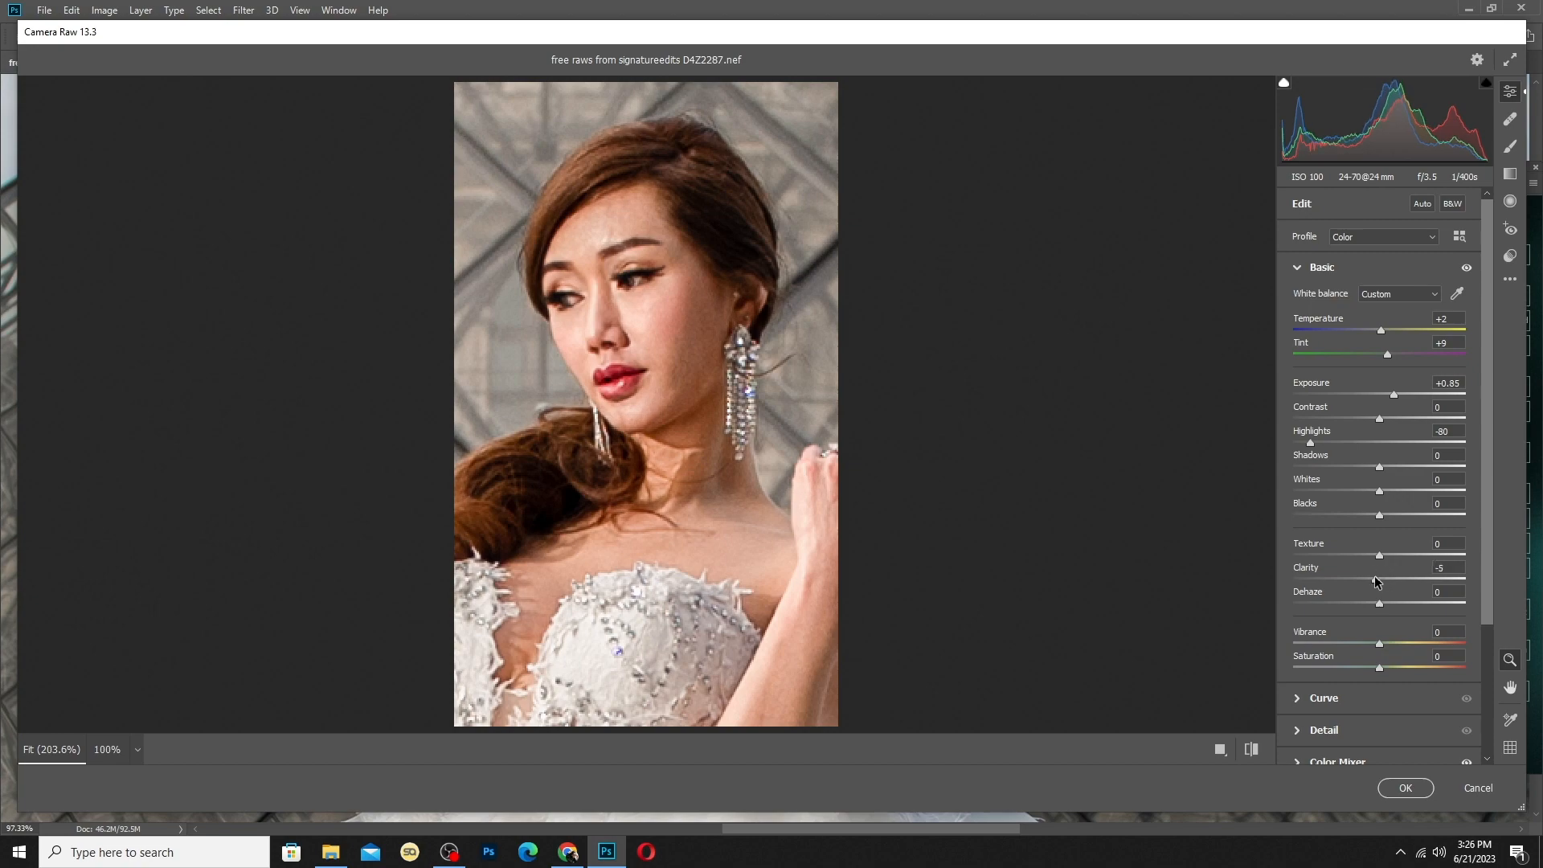
{"action": "left_click_drag", "start_coordinate": [1310, 443], "coordinate": [1382, 419]}
{"action": "left_click_drag", "start_coordinate": [1393, 394], "coordinate": [1393, 392]}
{"action": "left_click", "coordinate": [1405, 787]}
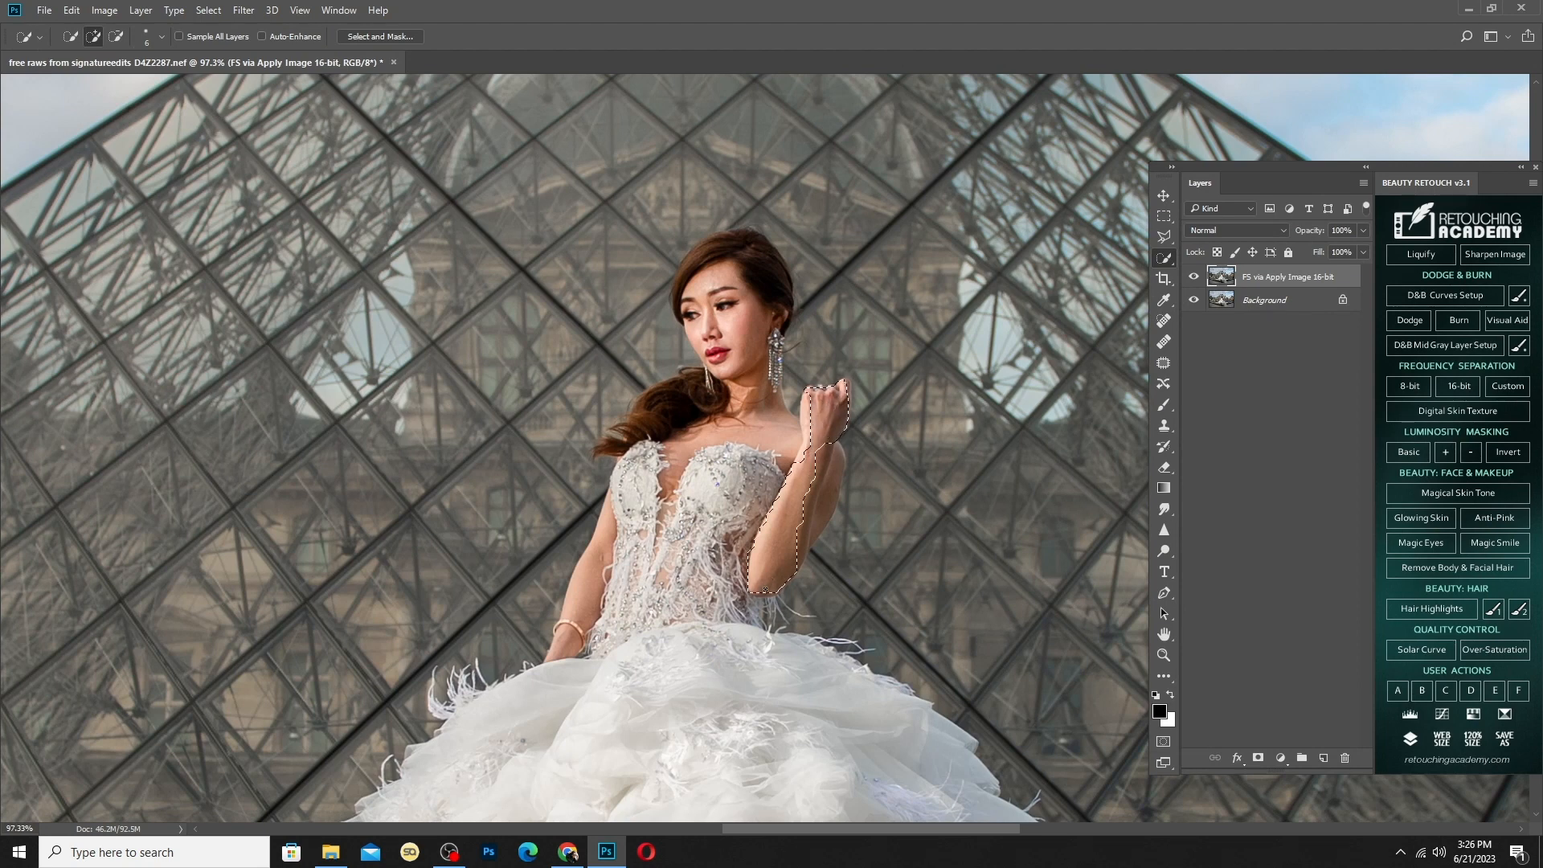
Adjust the selected raised forearm with the Camera Raw filter, and brighten the selected lowered arm with Curves before deselecting
{"action": "mouse_move", "coordinate": [766, 589]}
{"action": "left_mouse_down"}
{"action": "mouse_move", "coordinate": [828, 471]}
{"action": "mouse_move", "coordinate": [807, 431]}
{"action": "left_mouse_up"}
{"action": "key", "text": "ctrl+shift+a"}
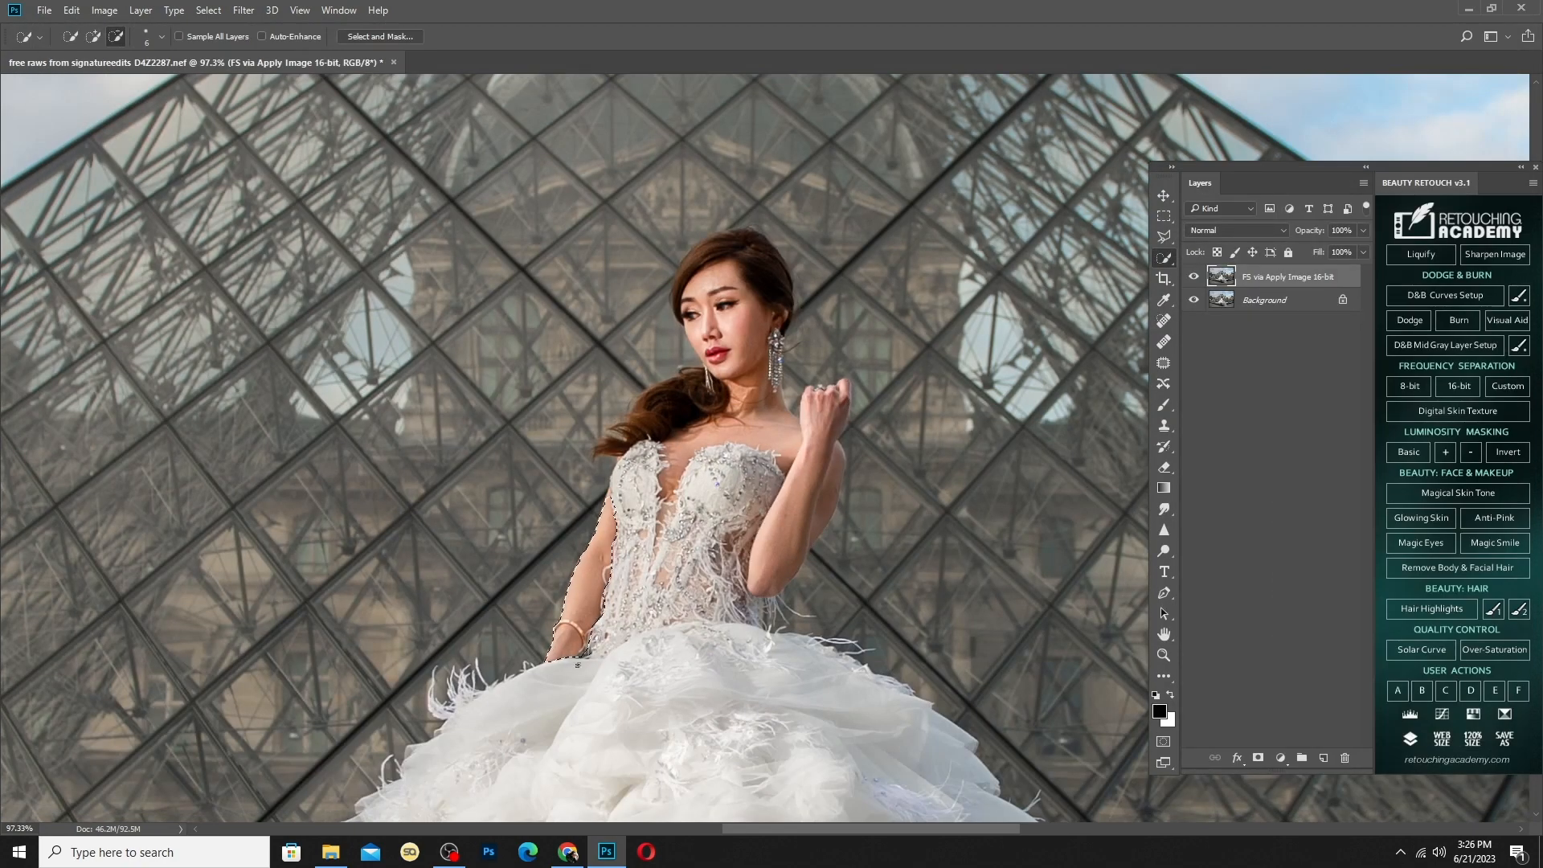
{"action": "key", "text": "ctrl+m"}
{"action": "left_click_drag", "start_coordinate": [1101, 652], "coordinate": [1093, 640]}
{"action": "left_click", "coordinate": [1396, 520]}
{"action": "key", "text": "ctrl+d"}
Select the skin of the bride's neck and upper chest, exclude the earring area, and feather the selection
{"action": "mouse_move", "coordinate": [756, 418]}
{"action": "left_mouse_down"}
{"action": "mouse_move", "coordinate": [707, 442]}
{"action": "mouse_move", "coordinate": [736, 406]}
{"action": "mouse_move", "coordinate": [803, 440]}
{"action": "left_mouse_up"}
{"action": "left_click", "coordinate": [784, 468]}
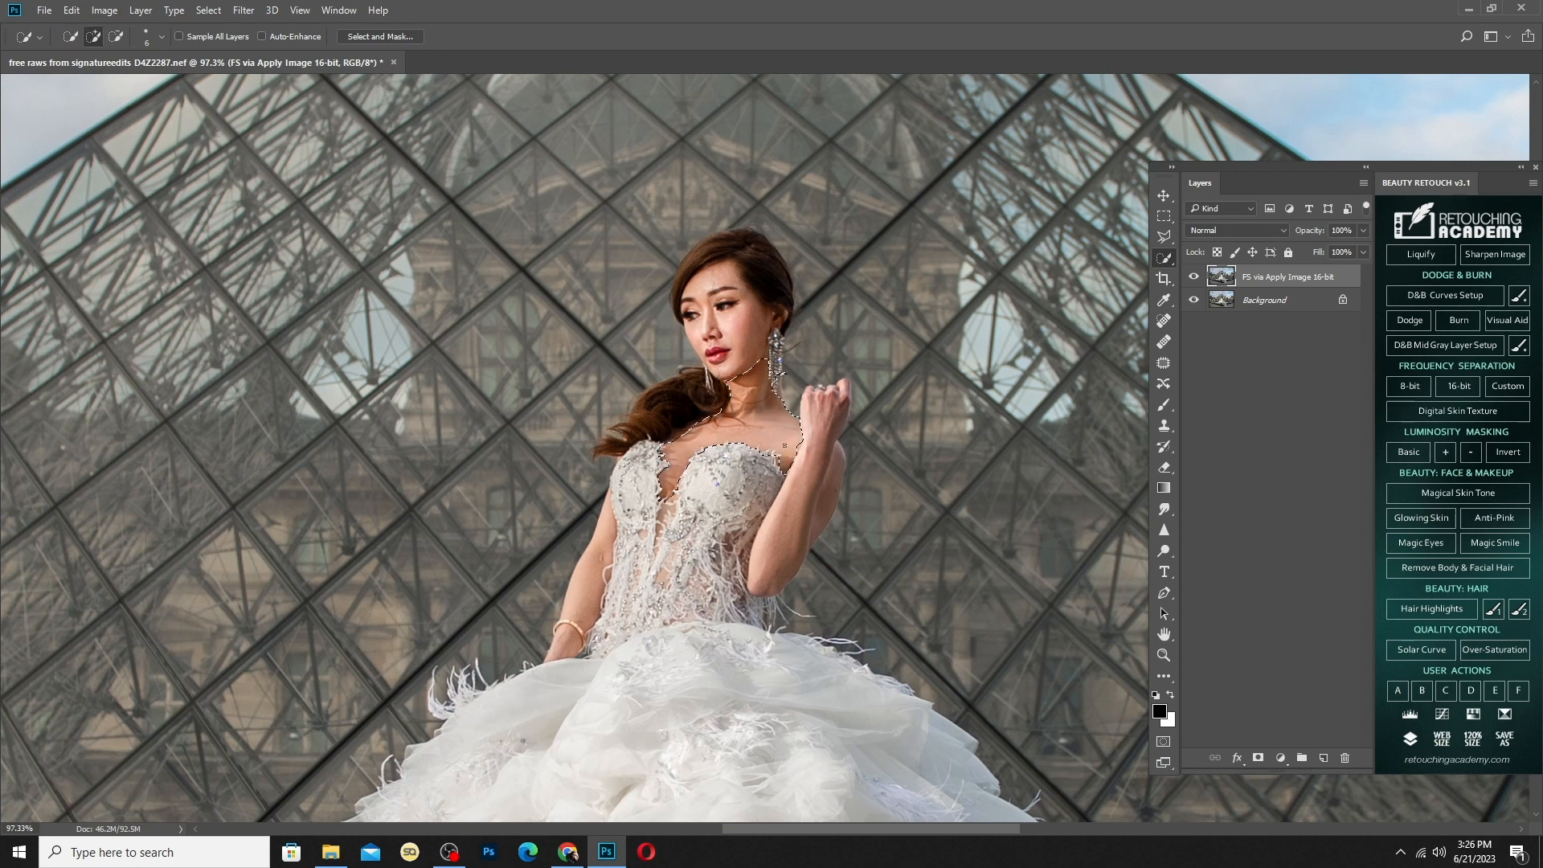
{"action": "left_click_drag", "start_coordinate": [778, 384], "coordinate": [767, 367], "text": "alt"}
{"action": "right_click", "coordinate": [740, 406]}
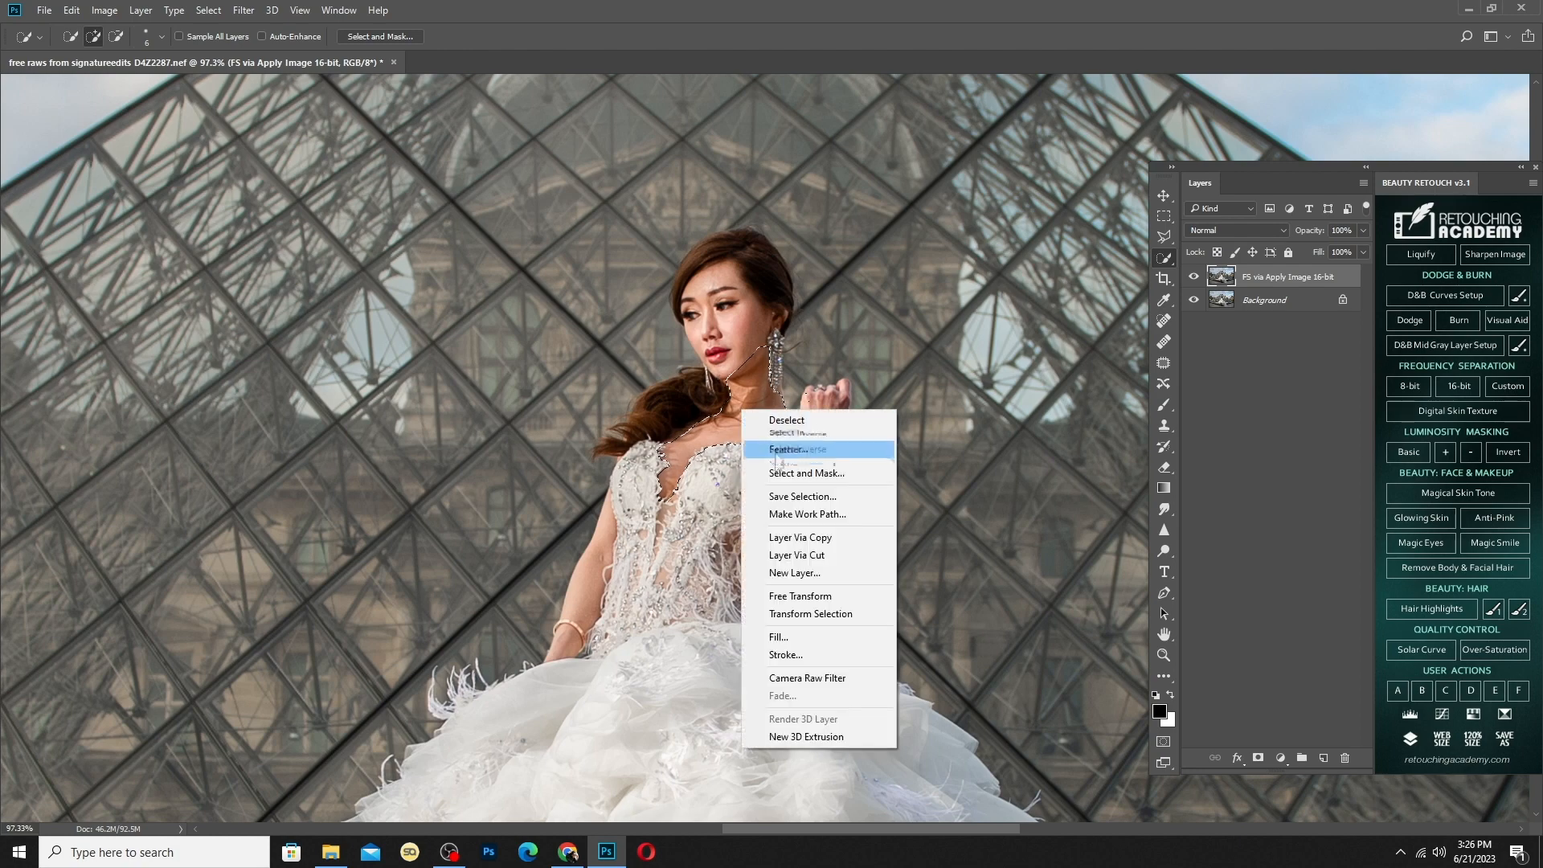
{"action": "left_click", "coordinate": [774, 460]}
{"action": "key", "text": "Return"}
Apply a Selective Color adjustment to the selected neck and chest skin, and deselect
{"action": "left_click", "coordinate": [105, 9]}
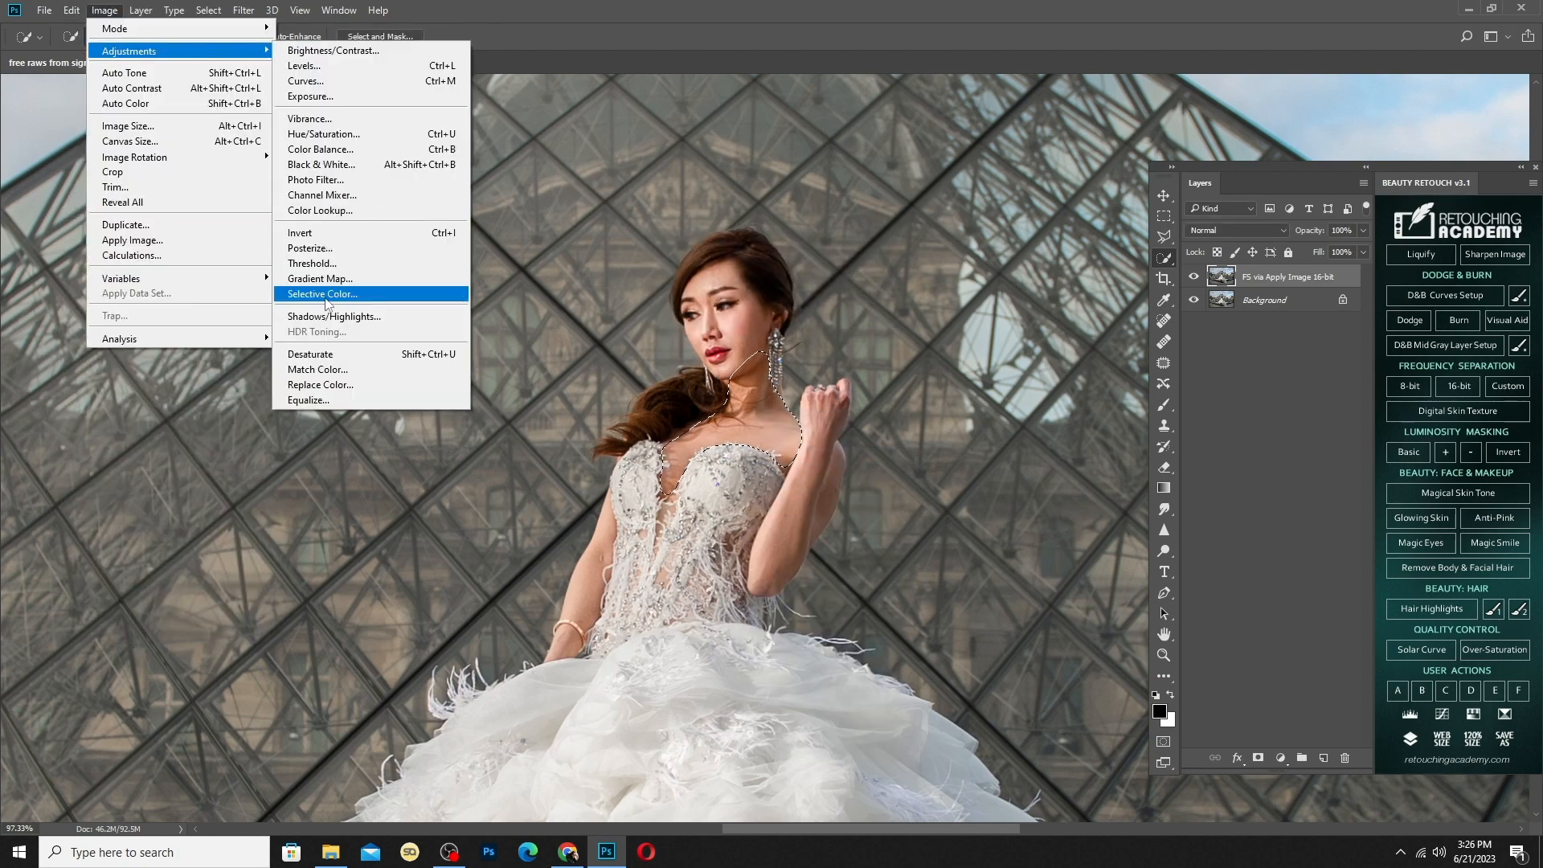
{"action": "left_click", "coordinate": [321, 297]}
{"action": "left_click_drag", "start_coordinate": [1099, 722], "coordinate": [1068, 722]}
{"action": "left_click", "coordinate": [1241, 556]}
{"action": "key", "text": "ctrl+d"}
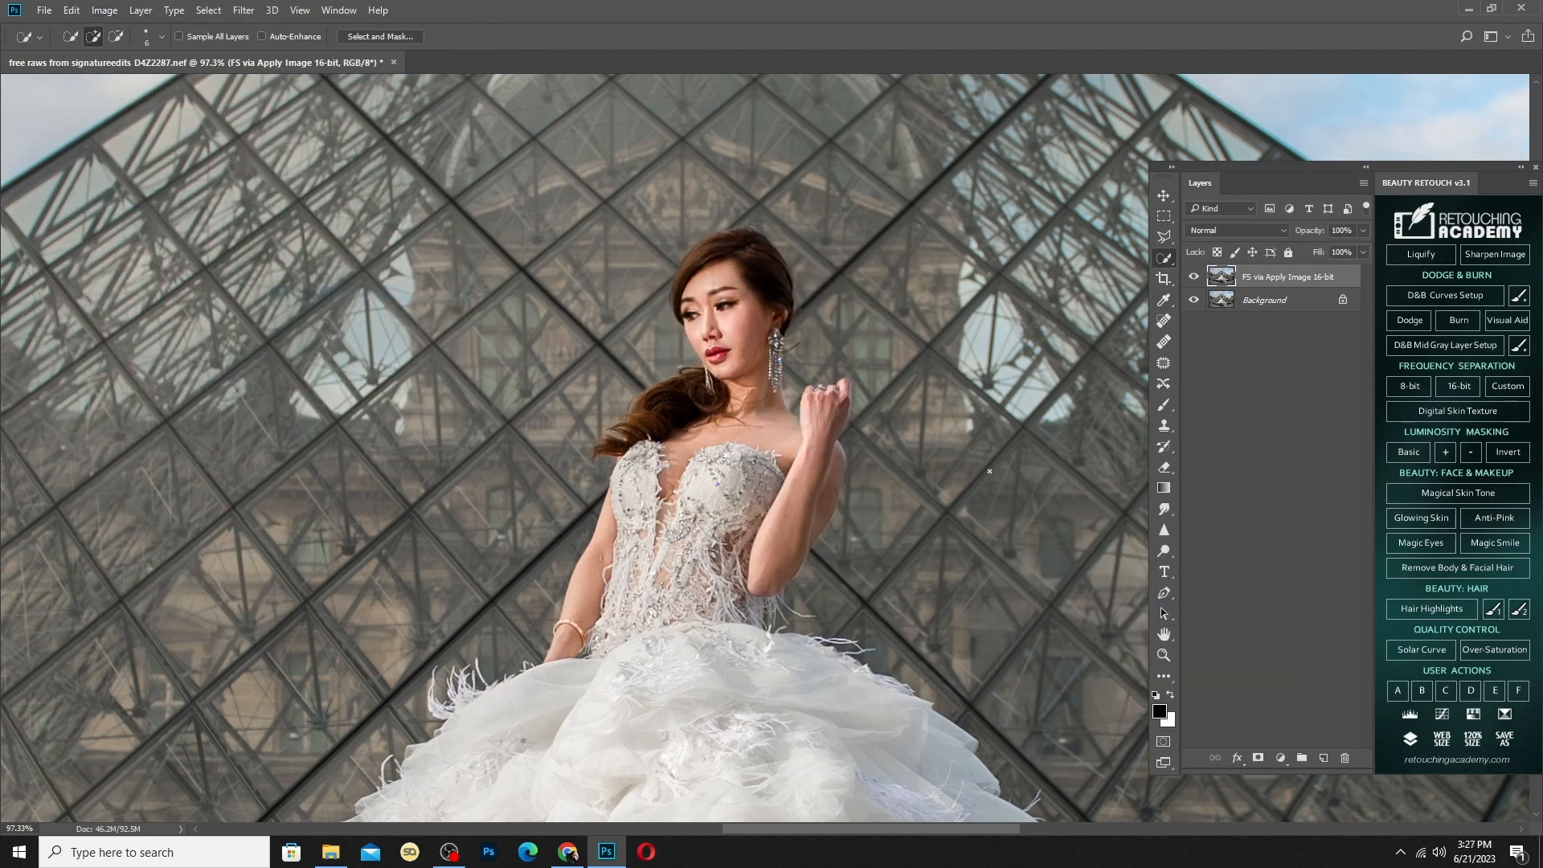
Compare the retouch with the original by hiding and showing the merged frequency separation layer
{"action": "scroll", "coordinate": [798, 410], "scroll_direction": "down", "scroll_amount": 5}
{"action": "scroll", "coordinate": [798, 411], "scroll_direction": "up", "scroll_amount": 5}
{"action": "left_click", "coordinate": [1193, 276]}
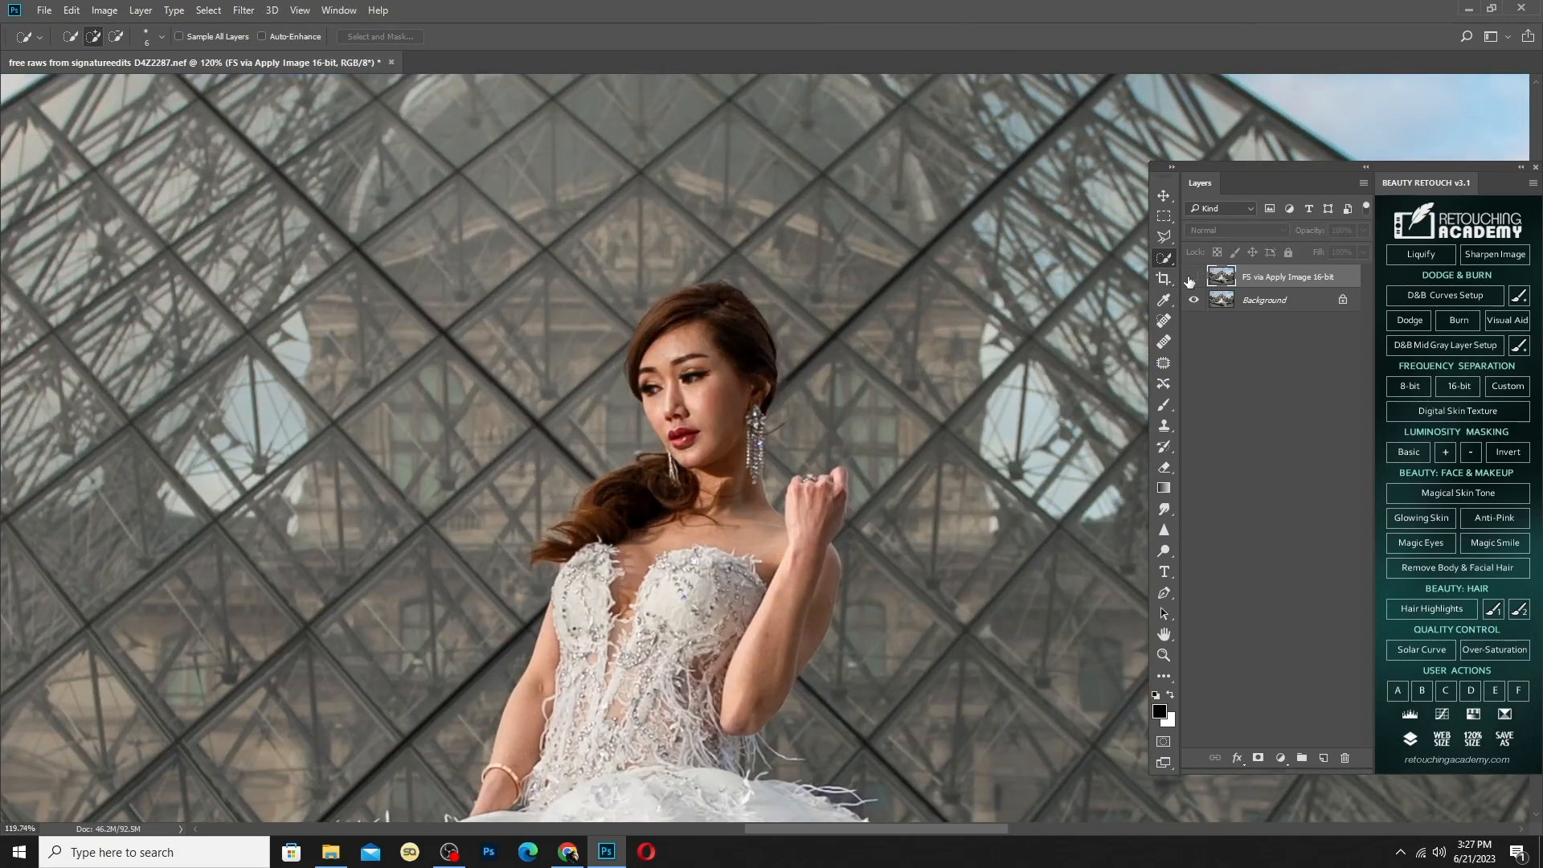
{"action": "left_click", "coordinate": [1193, 276]}
{"action": "left_click", "coordinate": [1193, 277]}
{"action": "left_click", "coordinate": [1193, 276]}
Lower the Red channel midtones slightly with Curves, moving input 130 to output 126, and apply the adjustment
{"action": "key", "text": "i"}
{"action": "key", "text": "ctrl+m"}
{"action": "left_click", "coordinate": [1030, 543]}
{"action": "left_click", "coordinate": [1014, 569]}
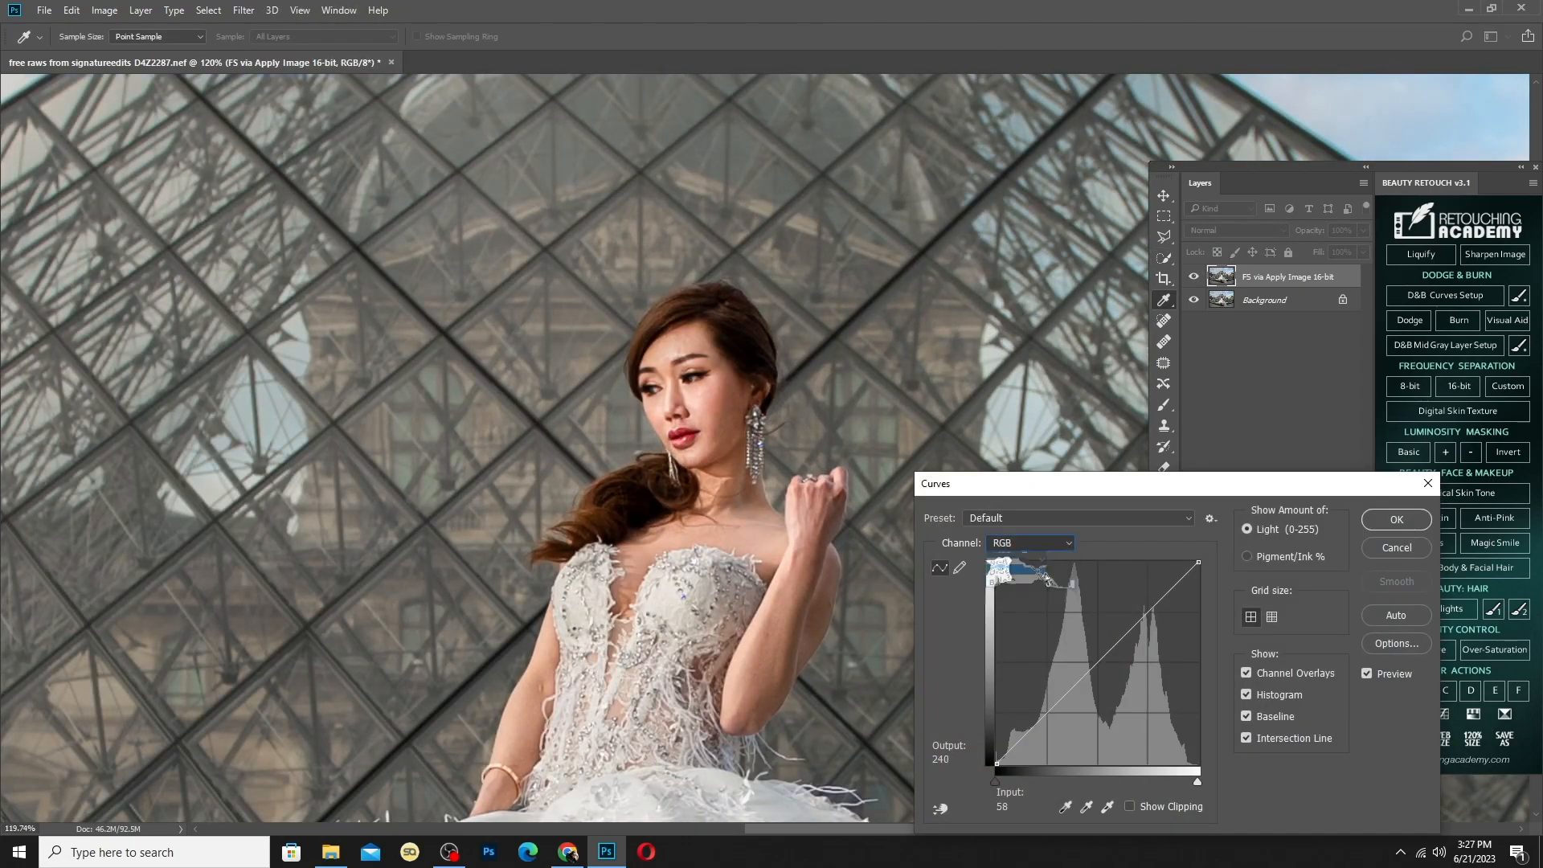
{"action": "left_click_drag", "start_coordinate": [1100, 660], "coordinate": [1103, 664]}
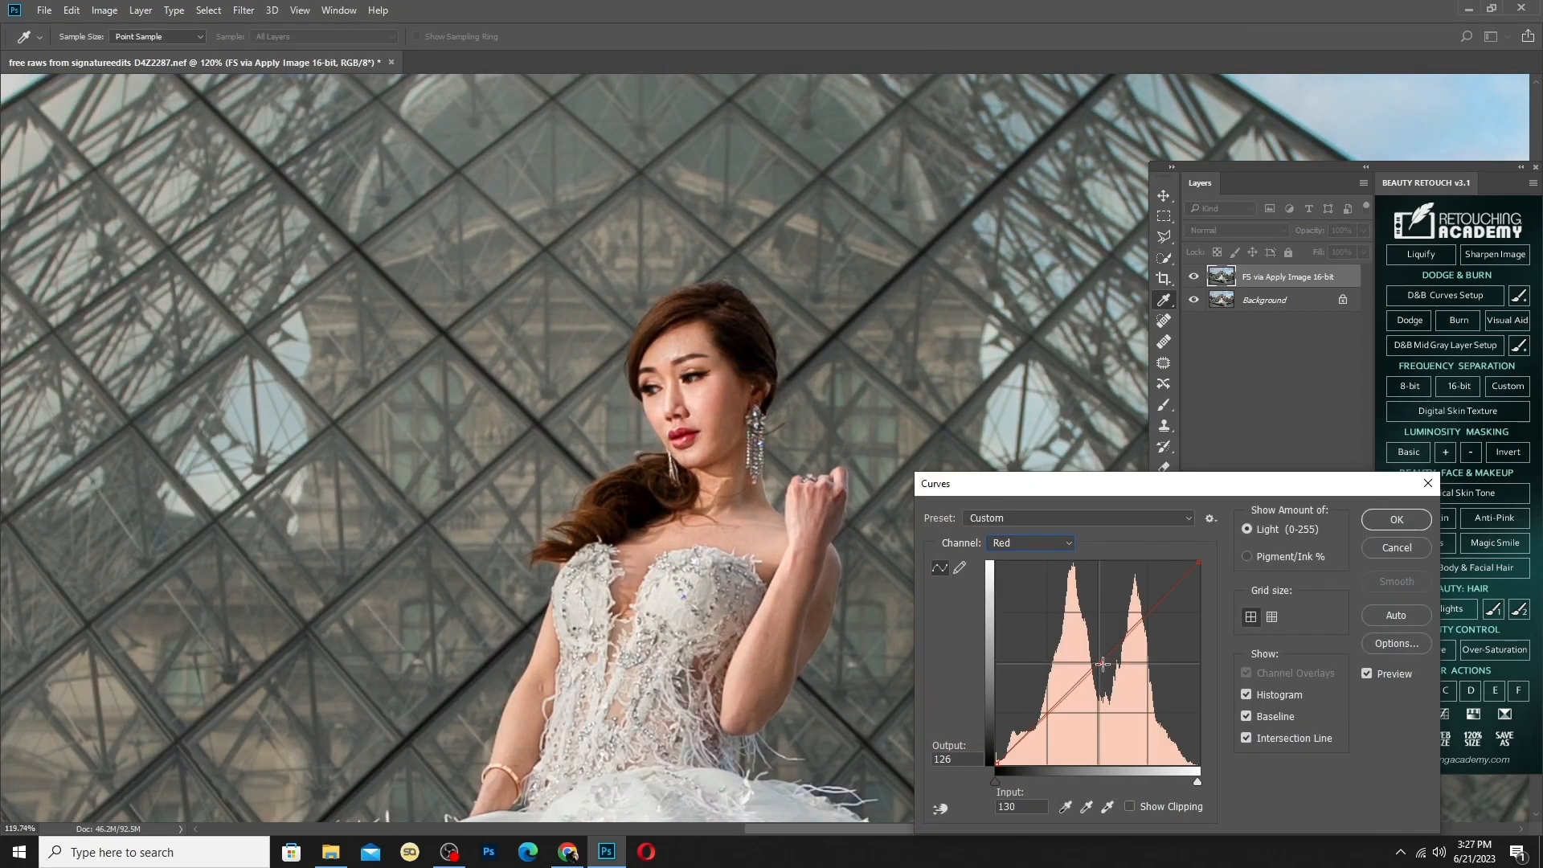
{"action": "left_click", "coordinate": [1397, 519]}
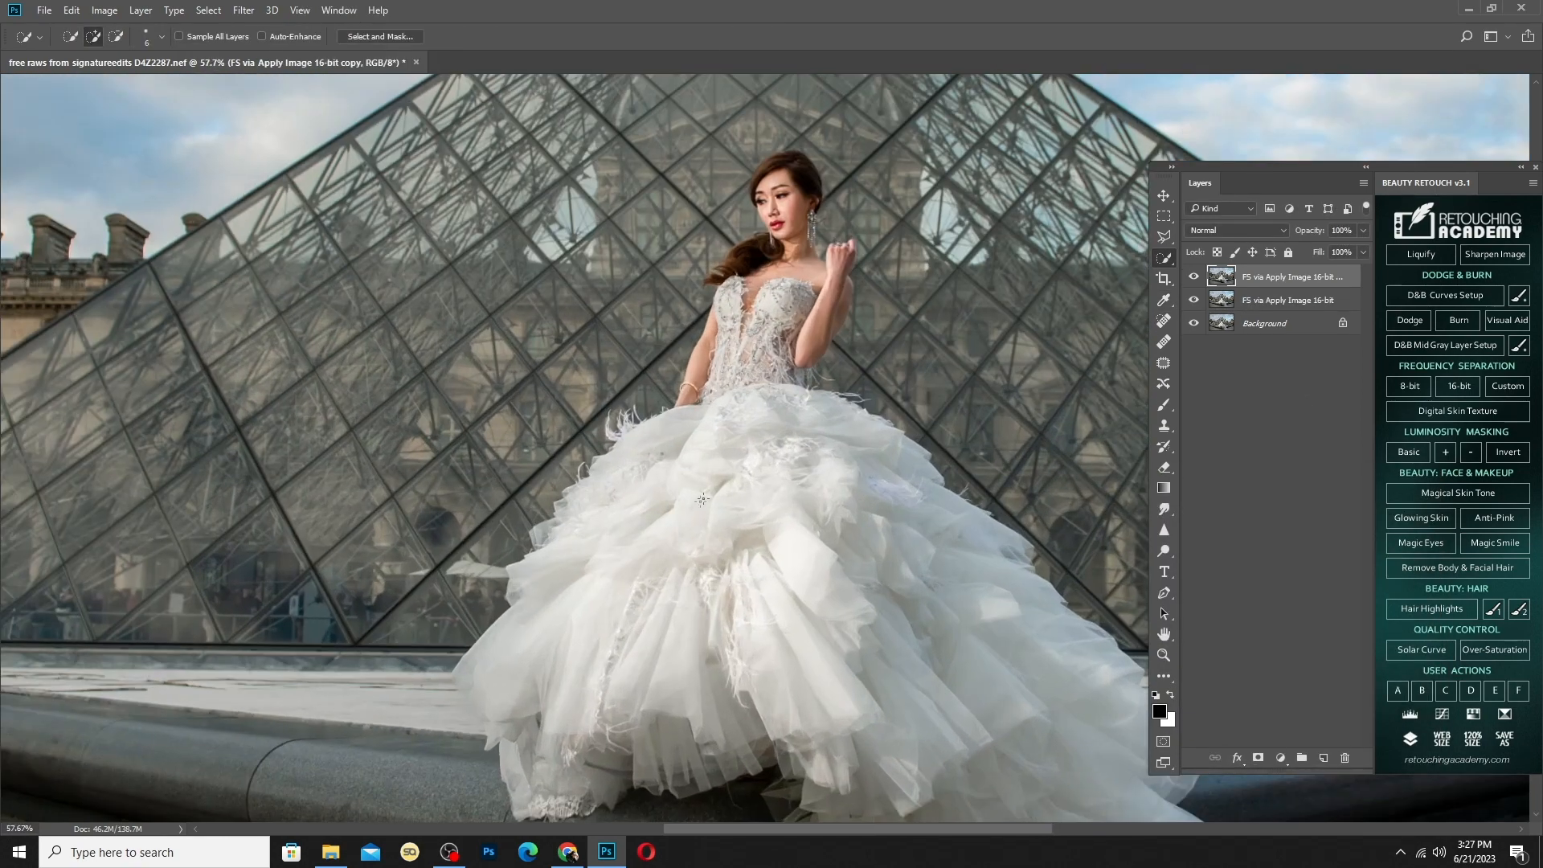
Select the beaded bodice and the ruffled skirt of the wedding dress with Quick Selection
{"action": "left_click", "coordinate": [729, 391], "text": "ctrl"}
{"action": "left_click", "coordinate": [729, 391], "text": "ctrl"}
{"action": "mouse_move", "coordinate": [729, 391]}
{"action": "left_mouse_down"}
{"action": "mouse_move", "coordinate": [731, 288]}
{"action": "mouse_move", "coordinate": [726, 305]}
{"action": "mouse_move", "coordinate": [776, 304]}
{"action": "mouse_move", "coordinate": [820, 264]}
{"action": "mouse_move", "coordinate": [799, 216]}
{"action": "mouse_move", "coordinate": [759, 265]}
{"action": "mouse_move", "coordinate": [850, 222]}
{"action": "mouse_move", "coordinate": [856, 263]}
{"action": "mouse_move", "coordinate": [818, 246]}
{"action": "mouse_move", "coordinate": [722, 313]}
{"action": "mouse_move", "coordinate": [700, 305]}
{"action": "mouse_move", "coordinate": [668, 428]}
{"action": "mouse_move", "coordinate": [701, 288]}
{"action": "left_mouse_up"}
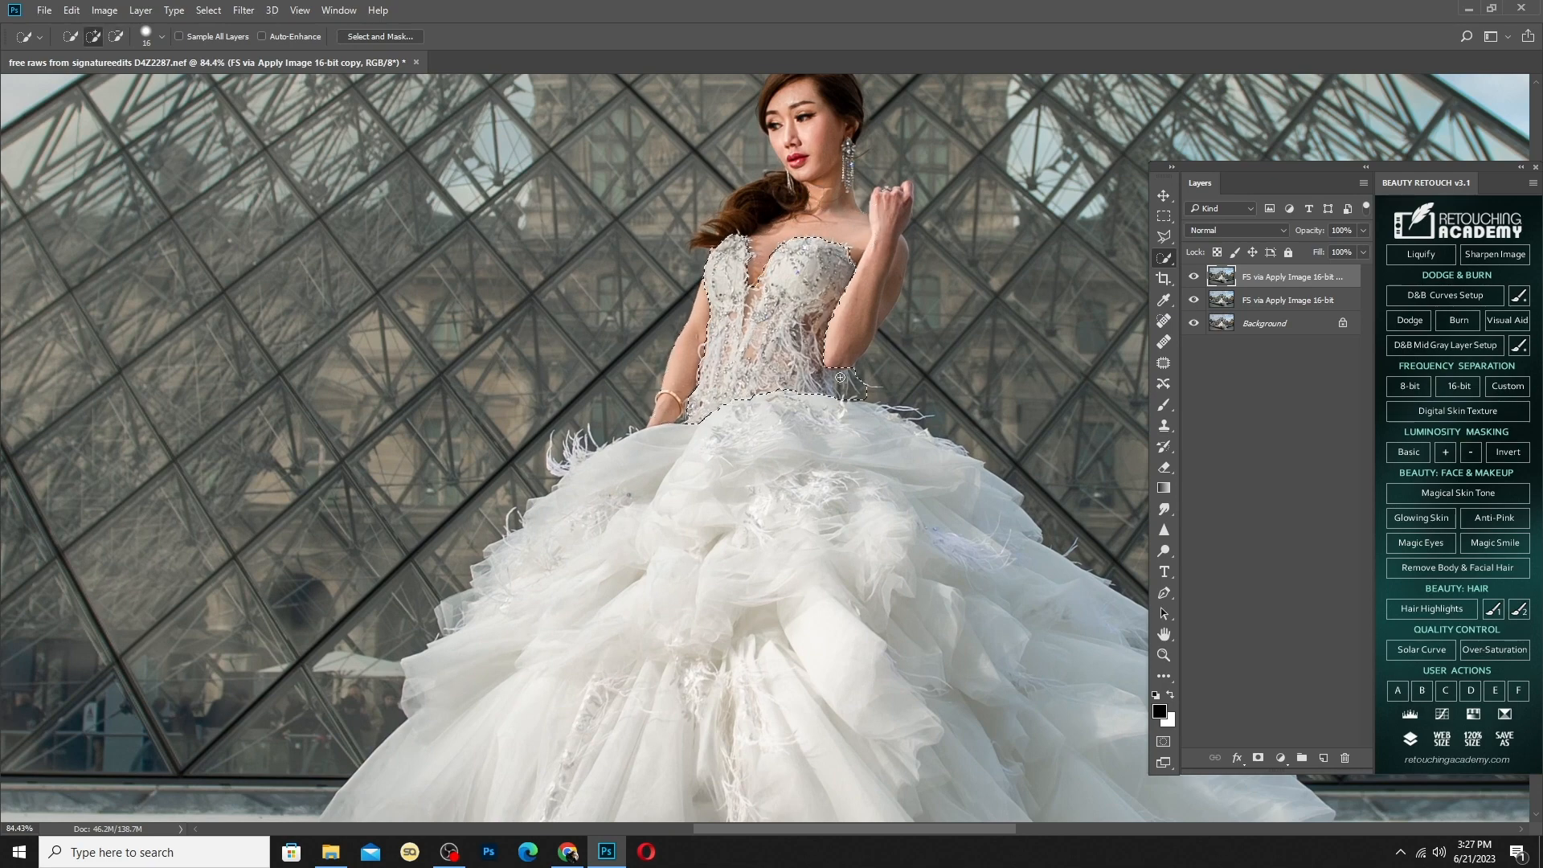
{"action": "scroll", "coordinate": [781, 441], "scroll_direction": "down", "scroll_amount": 4}
{"action": "right_click", "coordinate": [770, 489], "text": "alt"}
{"action": "left_click_drag", "start_coordinate": [770, 490], "coordinate": [1085, 794]}
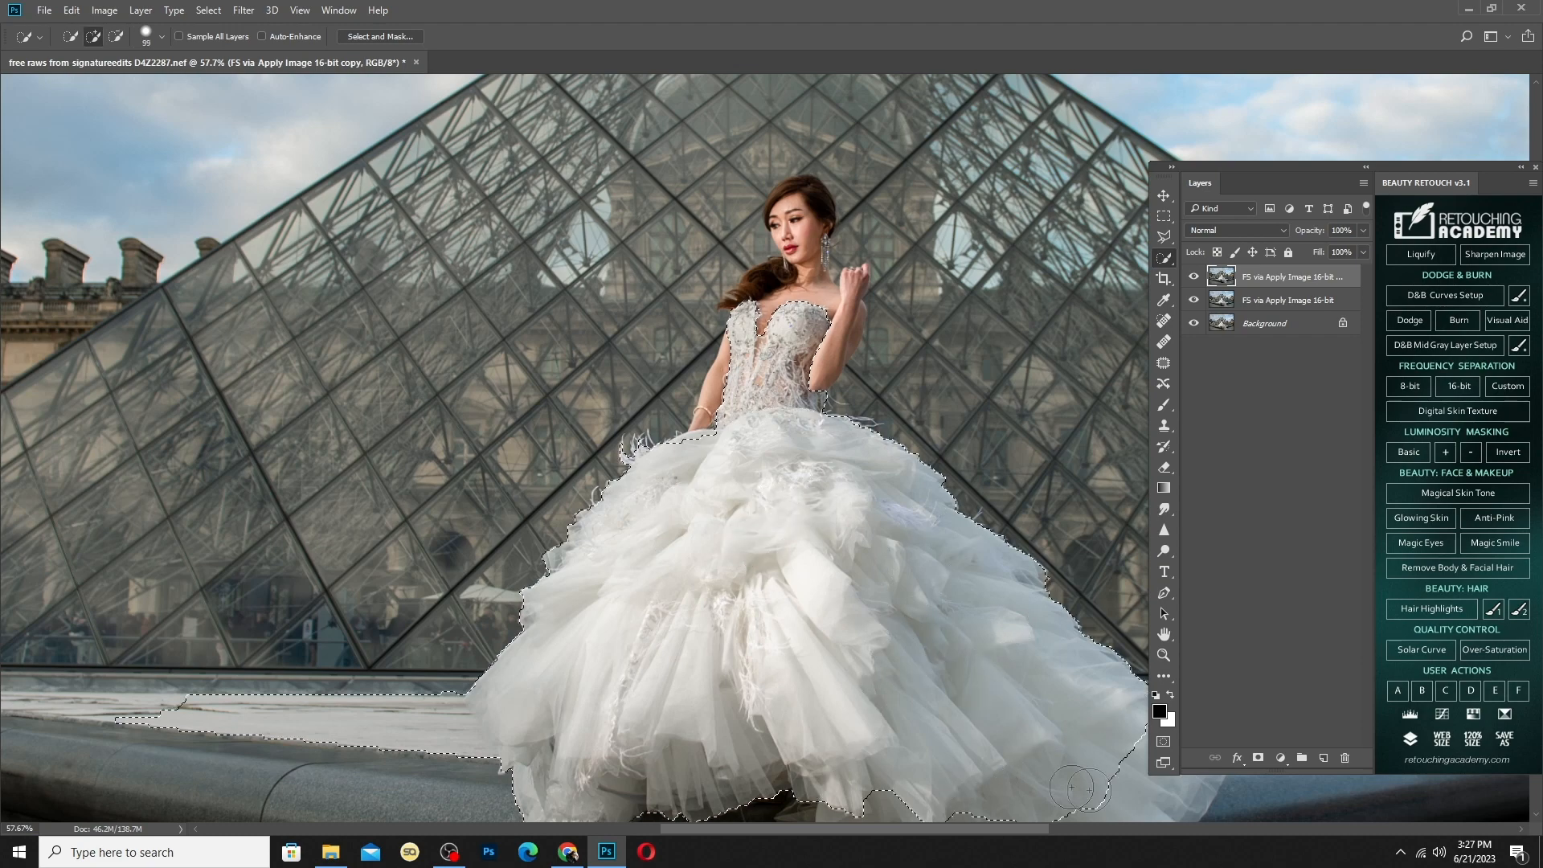
Refine the dress selection with a smaller brush, removing the stone ledge and including the lower train
{"action": "scroll", "coordinate": [643, 667], "scroll_direction": "down", "scroll_amount": 4}
{"action": "left_click_drag", "start_coordinate": [427, 709], "coordinate": [506, 707]}
{"action": "mouse_move", "coordinate": [874, 748]}
{"action": "left_mouse_down"}
{"action": "mouse_move", "coordinate": [806, 599]}
{"action": "mouse_move", "coordinate": [912, 551]}
{"action": "left_mouse_up"}
{"action": "scroll", "coordinate": [908, 538], "scroll_direction": "down", "scroll_amount": 1}
{"action": "scroll", "coordinate": [844, 450], "scroll_direction": "up", "scroll_amount": 4}
{"action": "scroll", "coordinate": [701, 337], "scroll_direction": "up", "scroll_amount": 3}
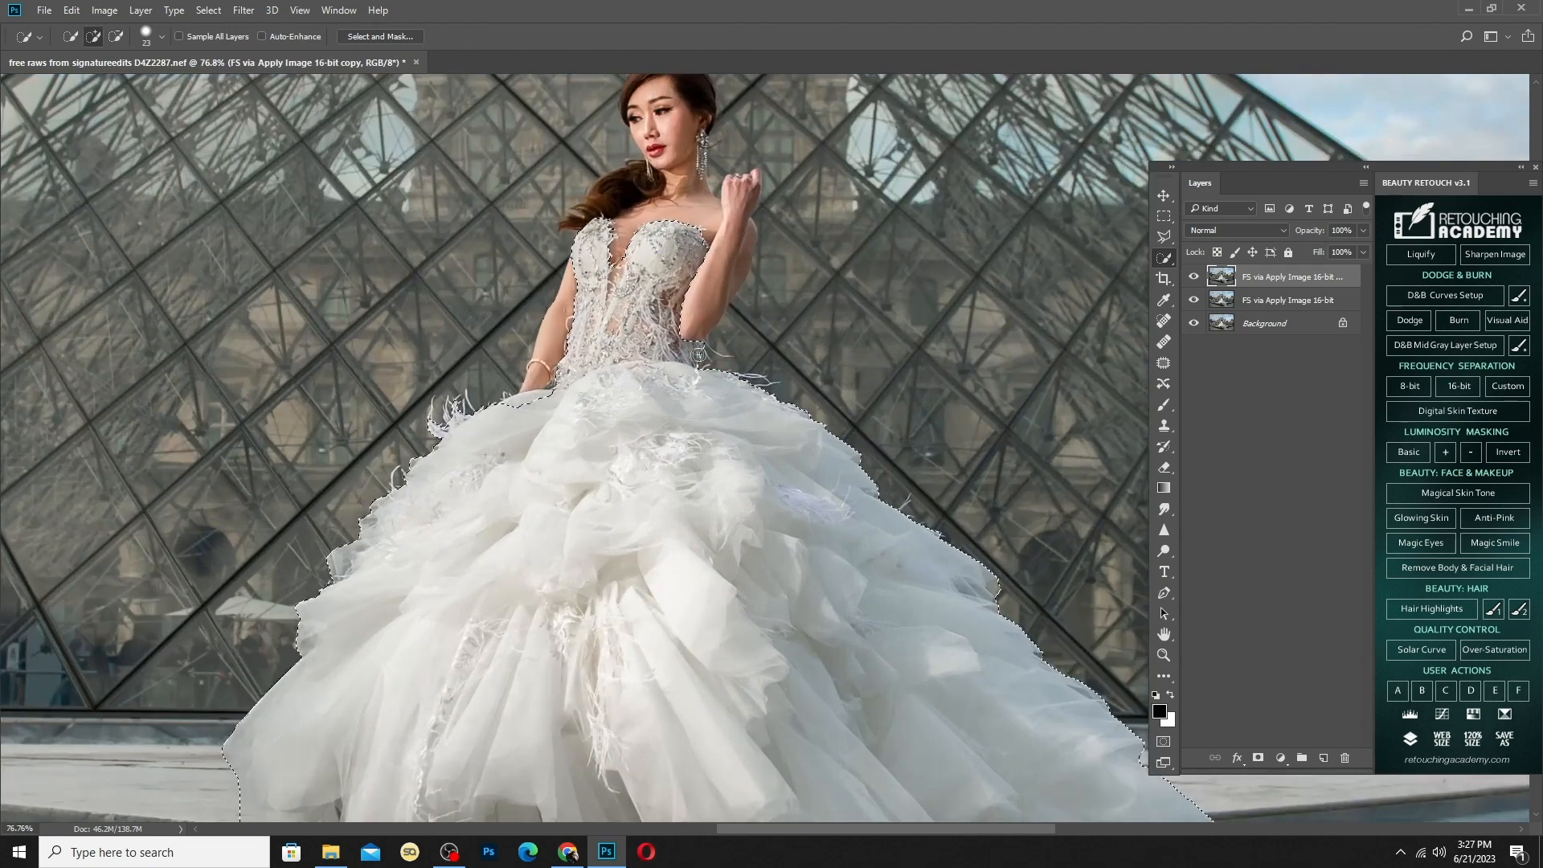
{"action": "key", "text": "bracketleft"}
{"action": "key", "text": "bracketleft"}
{"action": "key", "text": "bracketleft"}
{"action": "key", "text": "bracketleft"}
{"action": "key", "text": "bracketleft"}
{"action": "key", "text": "bracketleft"}
{"action": "key", "text": "bracketleft"}
{"action": "key", "text": "bracketleft"}
{"action": "scroll", "coordinate": [682, 359], "scroll_direction": "down", "scroll_amount": 4}
Feather the dress selection
{"action": "right_click", "coordinate": [631, 438]}
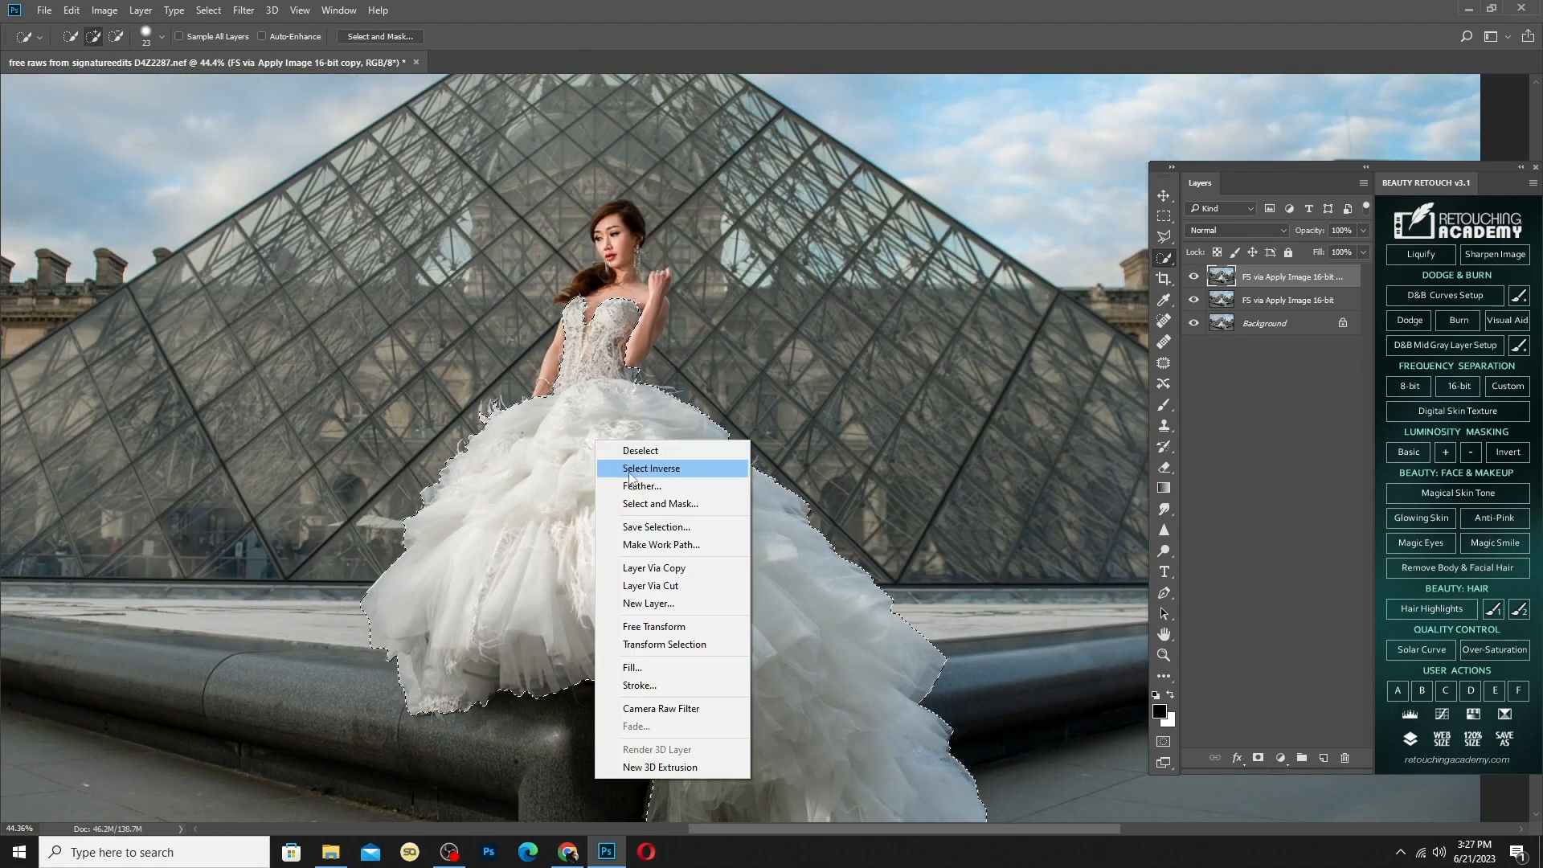
{"action": "left_click", "coordinate": [627, 484]}
{"action": "key", "text": "Return"}
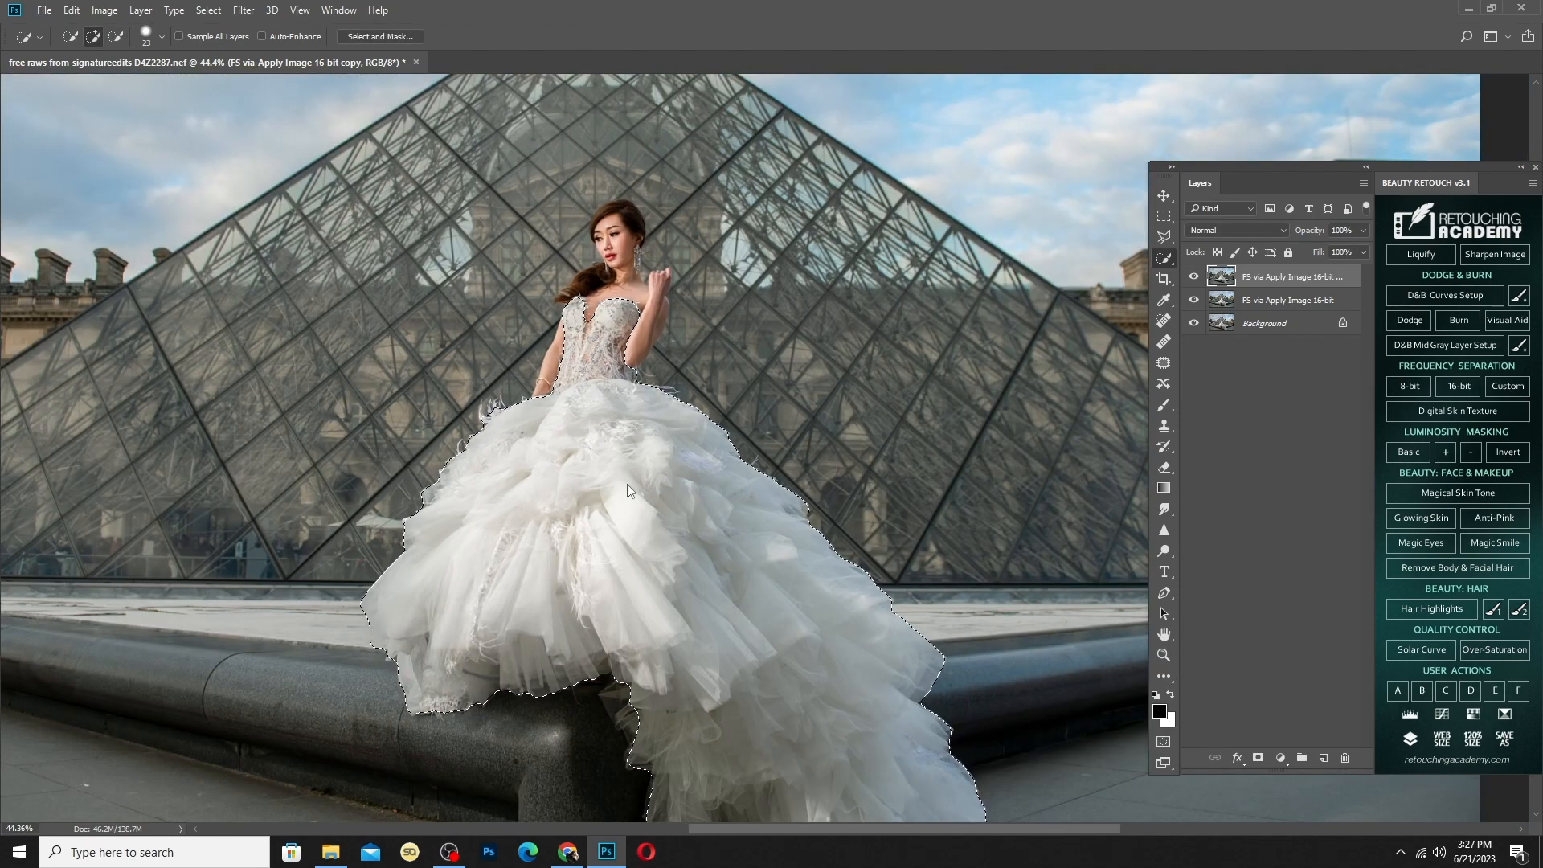
In the Camera Raw filter, raise the blues' luminance, set the blues' saturation to -66 and reduce the yellows' saturation
{"action": "key", "text": "ctrl+shift+a"}
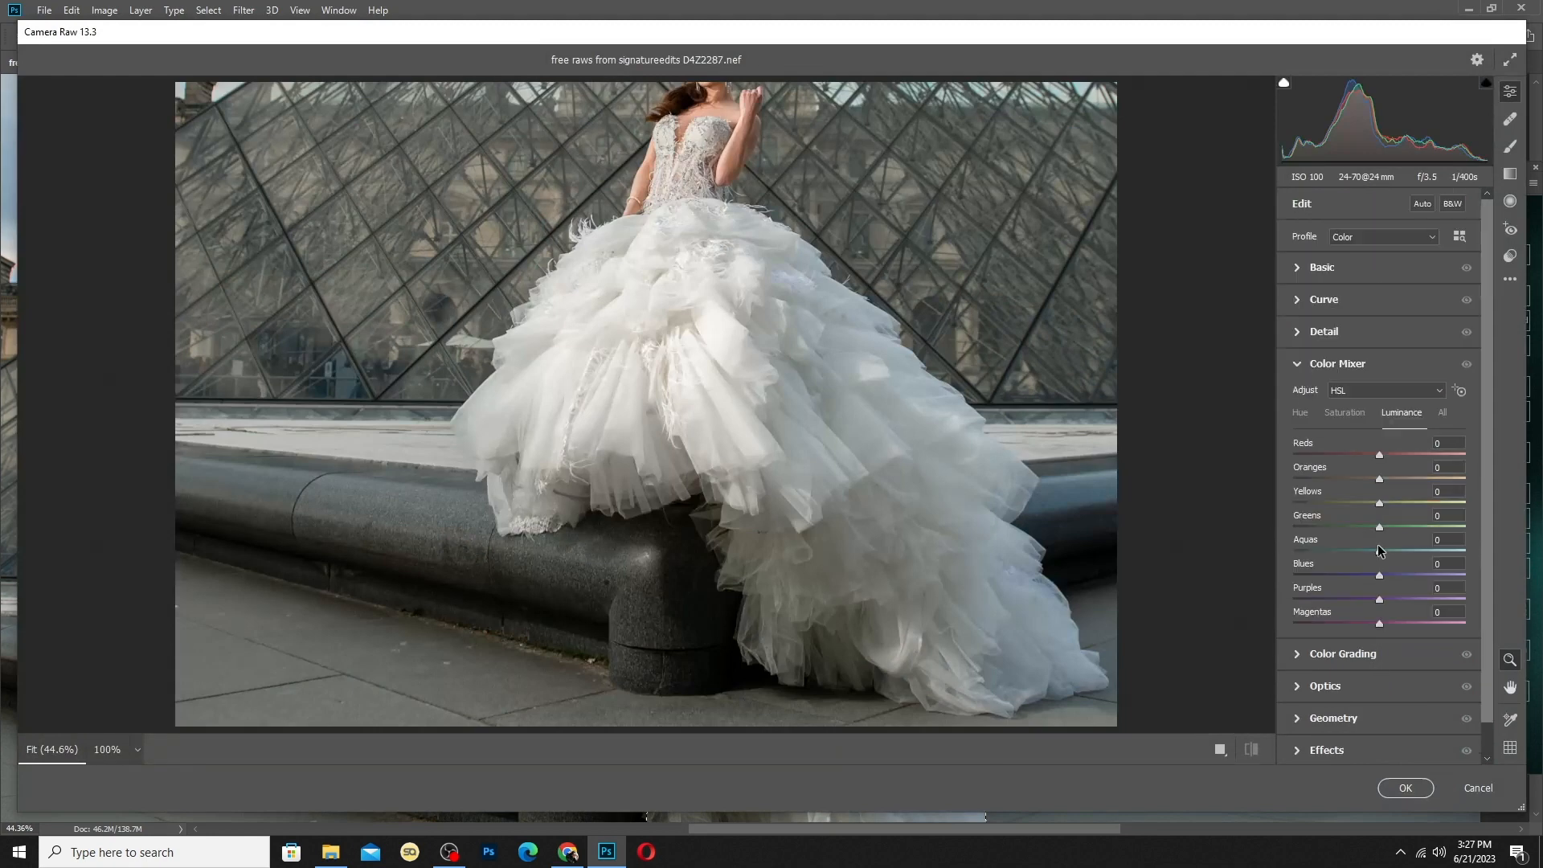
{"action": "left_click", "coordinate": [1400, 575]}
{"action": "left_click", "coordinate": [1344, 408]}
{"action": "left_click_drag", "start_coordinate": [1373, 573], "coordinate": [1322, 573]}
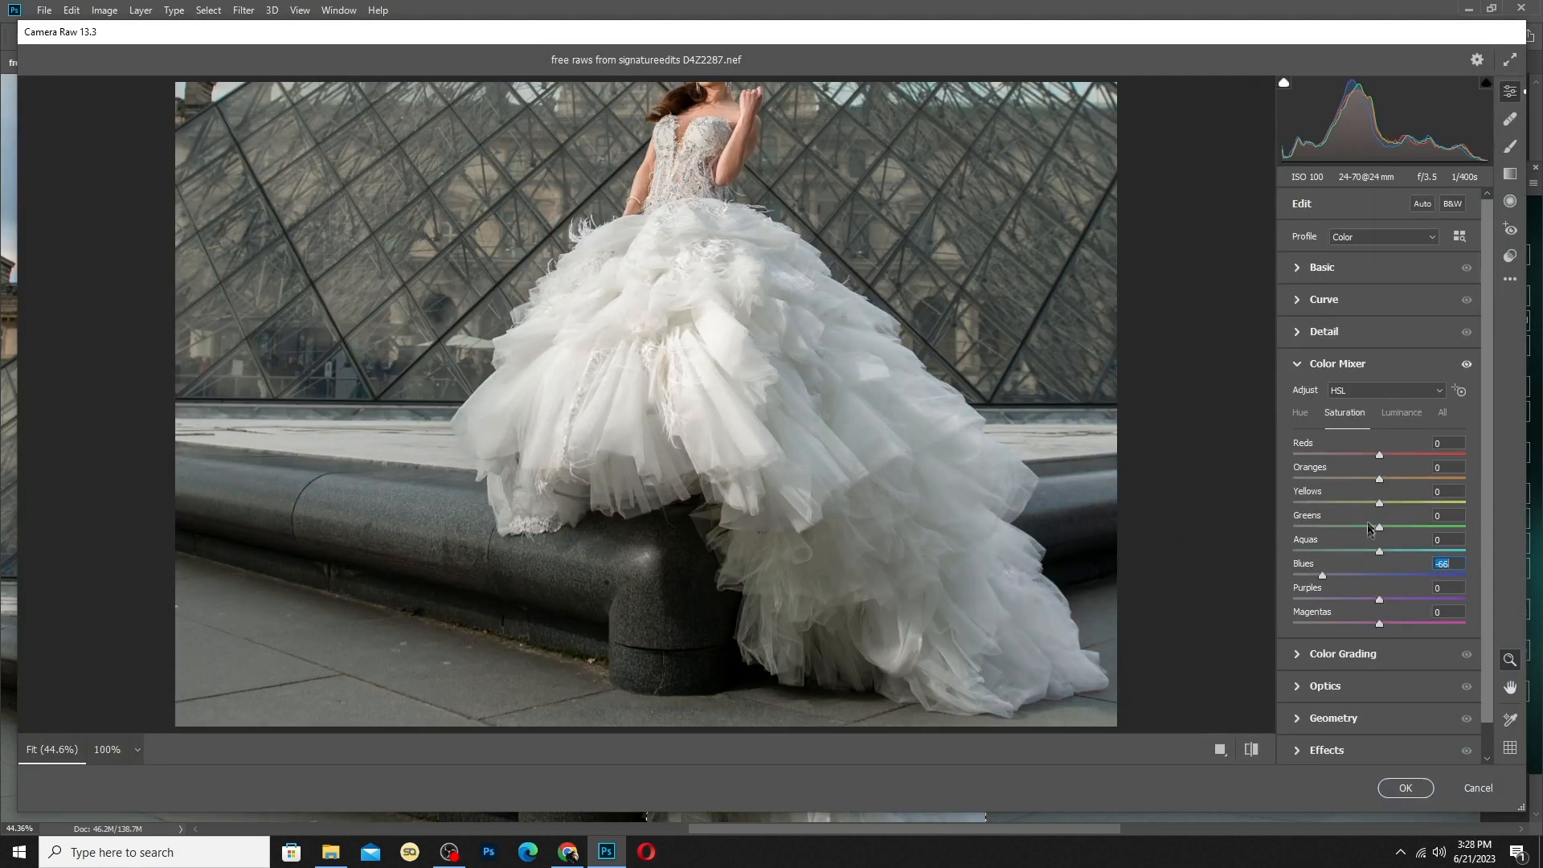
{"action": "left_click_drag", "start_coordinate": [1379, 503], "coordinate": [1329, 505]}
Set the dress's Highlights to -79, Exposure to +0.25 and Temperature to -3, and apply the filter
{"action": "left_click", "coordinate": [1340, 278]}
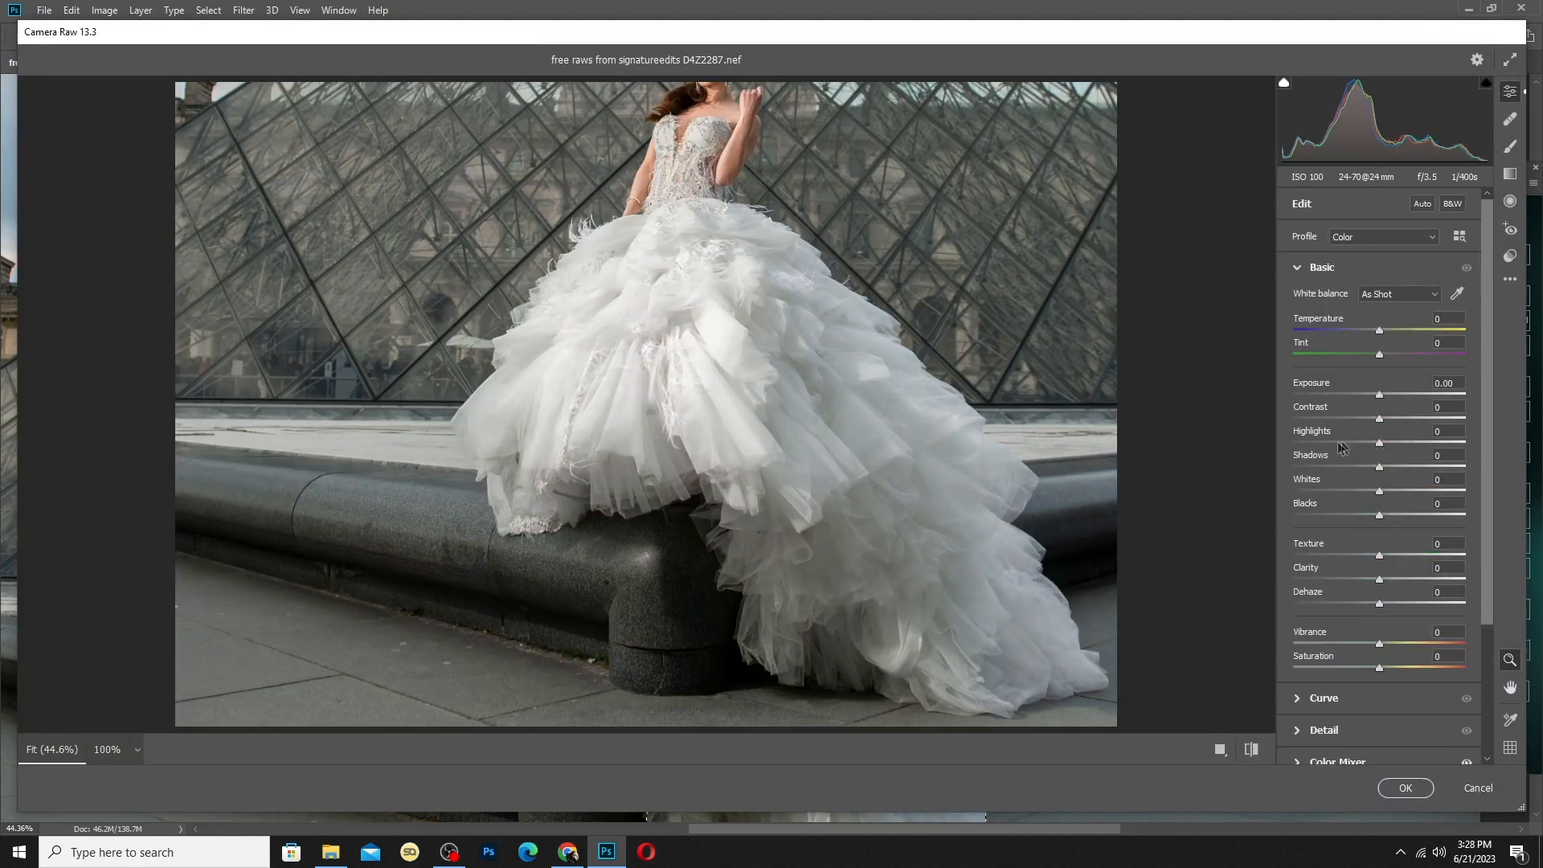
{"action": "left_click", "coordinate": [1328, 442]}
{"action": "left_click_drag", "start_coordinate": [1379, 395], "coordinate": [1379, 397]}
{"action": "left_click_drag", "start_coordinate": [1328, 442], "coordinate": [1313, 442]}
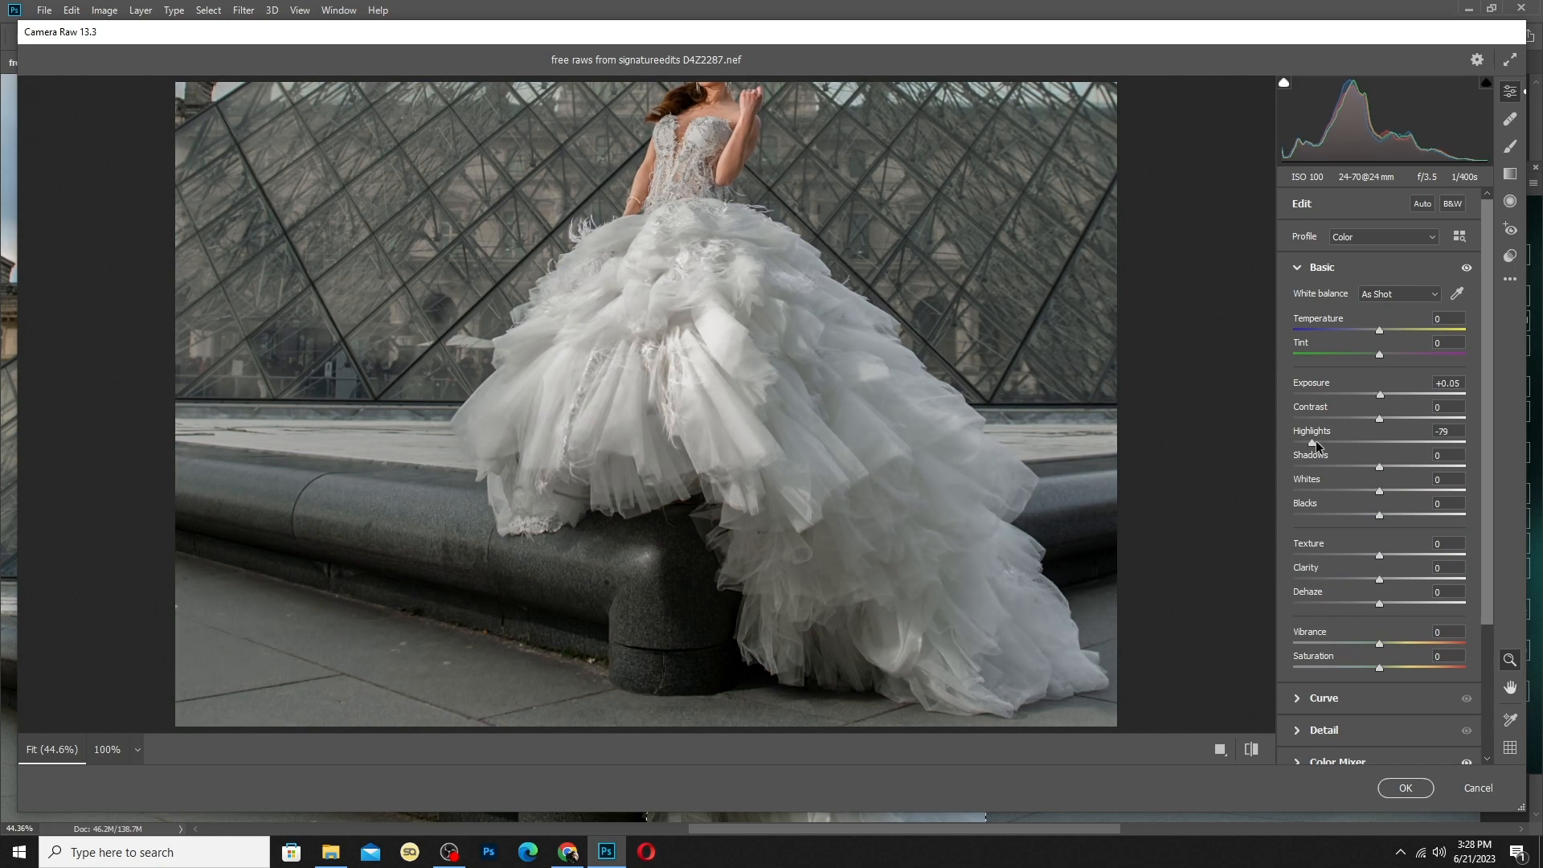
{"action": "left_click_drag", "start_coordinate": [1386, 401], "coordinate": [1383, 396]}
{"action": "left_click_drag", "start_coordinate": [1380, 331], "coordinate": [1376, 346]}
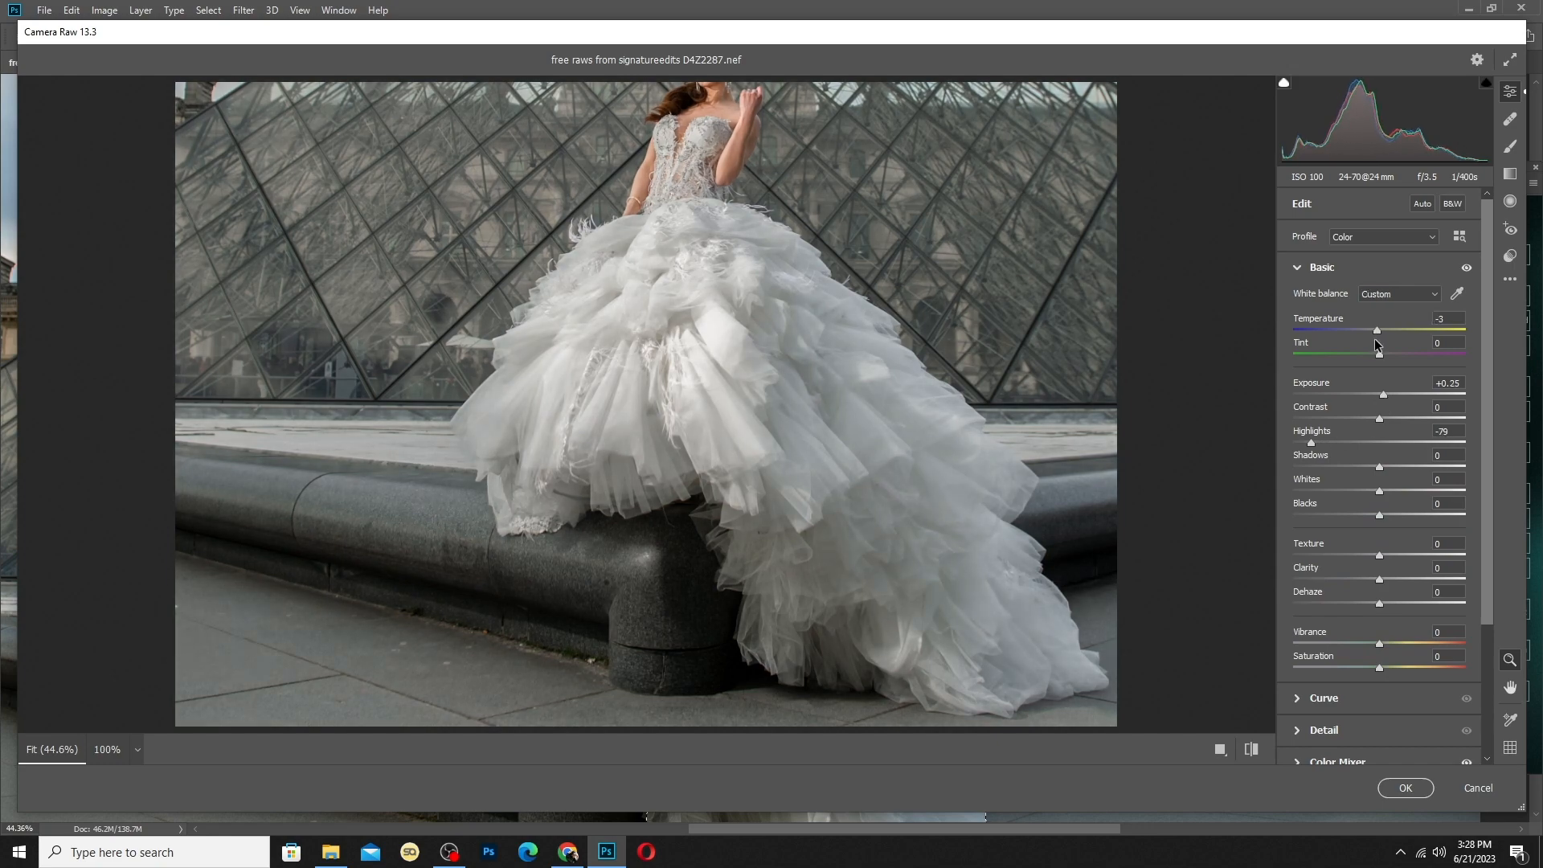
{"action": "left_click", "coordinate": [1404, 788]}
Review the whole photo to judge how the retouched dress fits with the surroundings
{"action": "key", "text": "ctrl+0"}
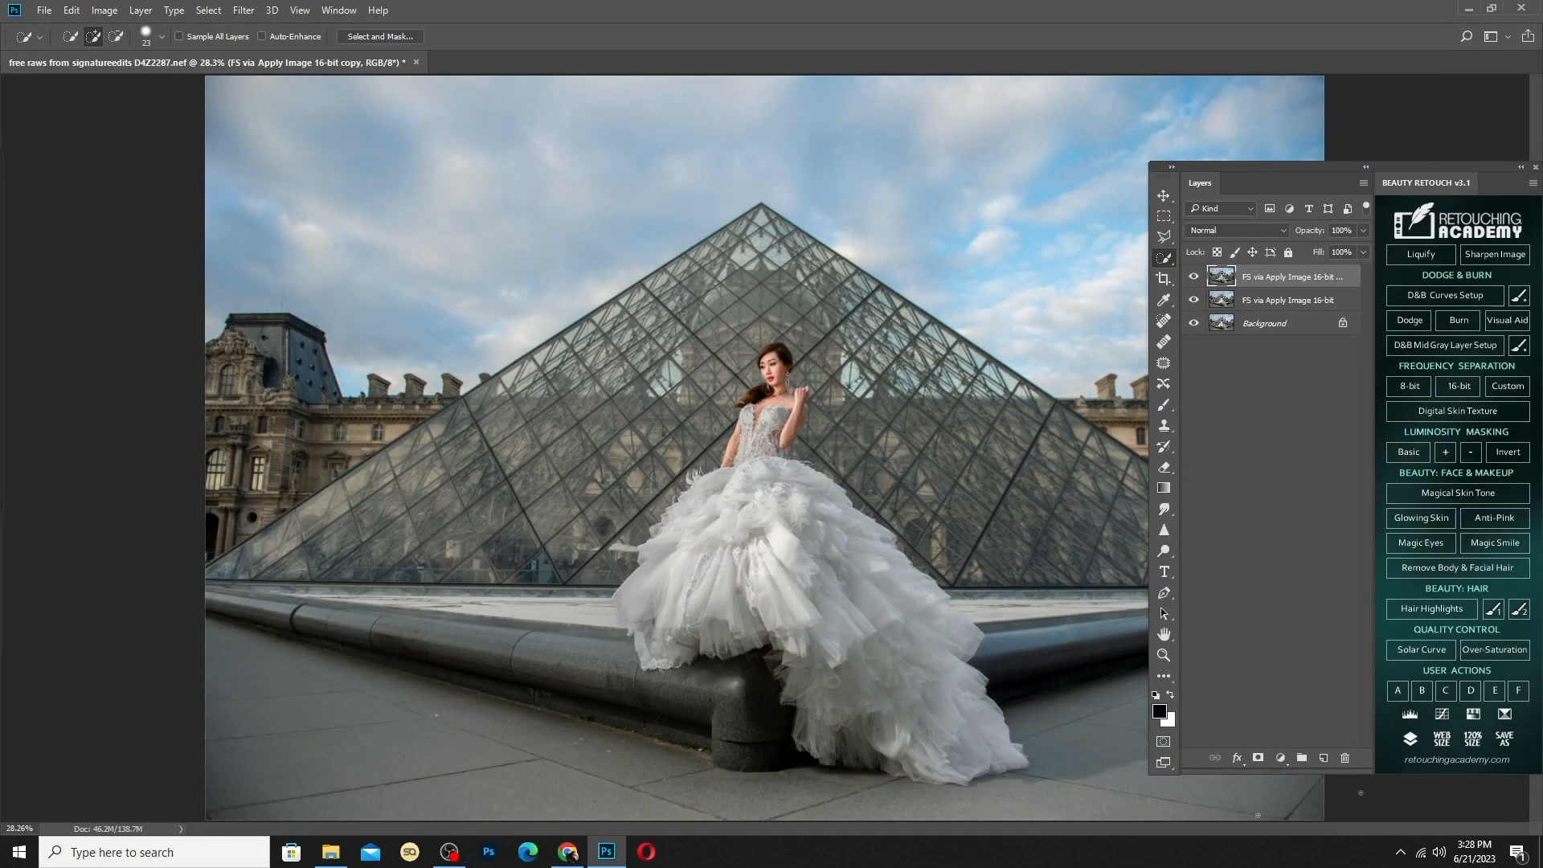
{"action": "scroll", "coordinate": [764, 447], "scroll_direction": "down", "scroll_amount": 5}
{"action": "scroll", "coordinate": [765, 448], "scroll_direction": "up", "scroll_amount": 5}
{"action": "scroll", "coordinate": [617, 642], "scroll_direction": "down", "scroll_amount": 2}
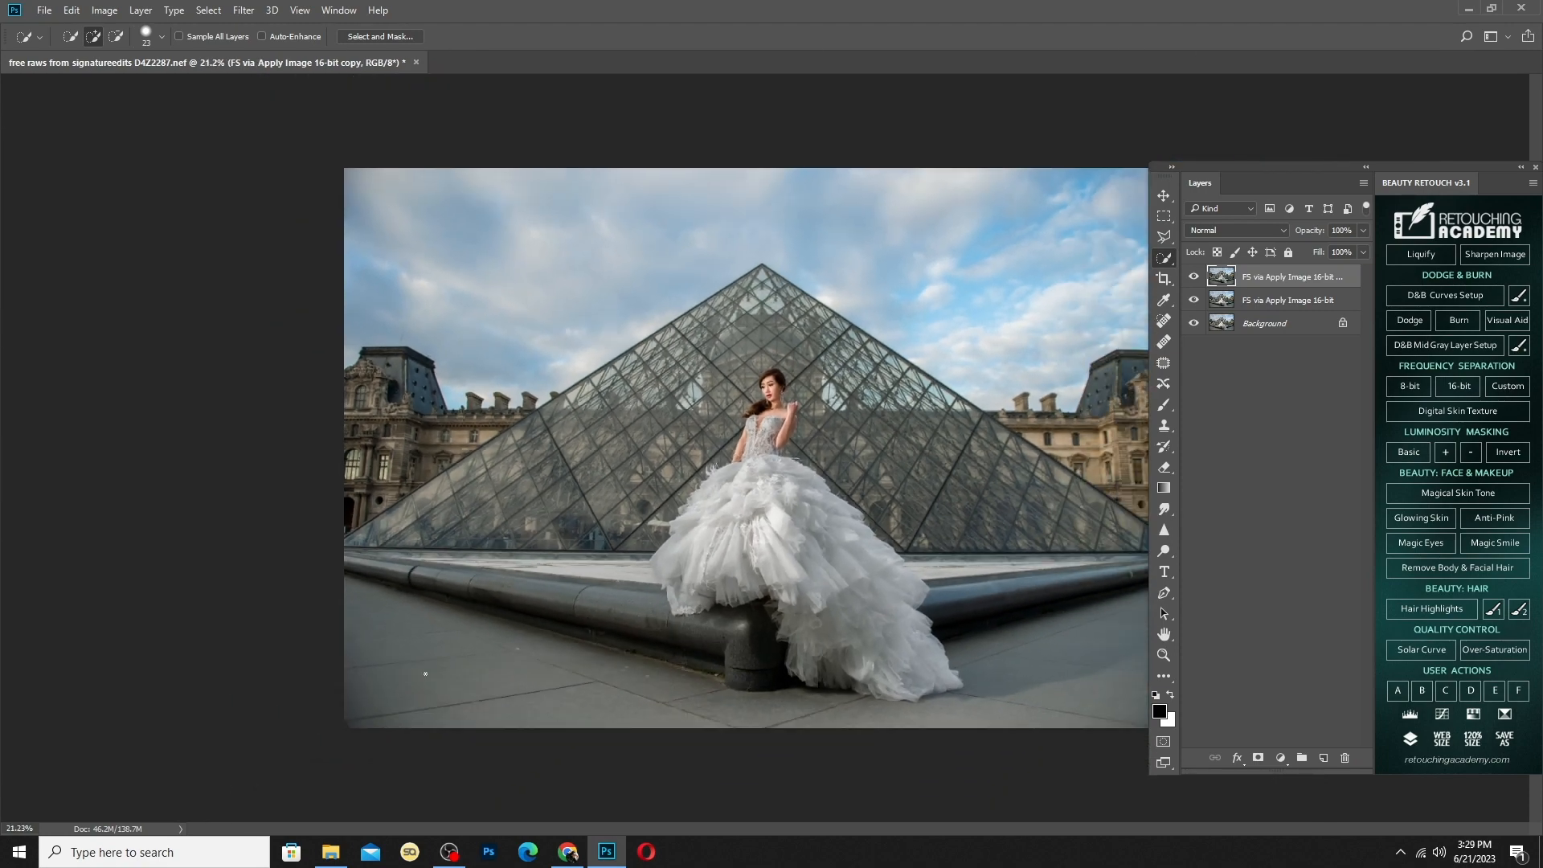
{"action": "scroll", "coordinate": [426, 674], "scroll_direction": "up", "scroll_amount": 1}
{"action": "scroll", "coordinate": [425, 673], "scroll_direction": "up", "scroll_amount": 2}
{"action": "scroll", "coordinate": [426, 673], "scroll_direction": "down", "scroll_amount": 2}
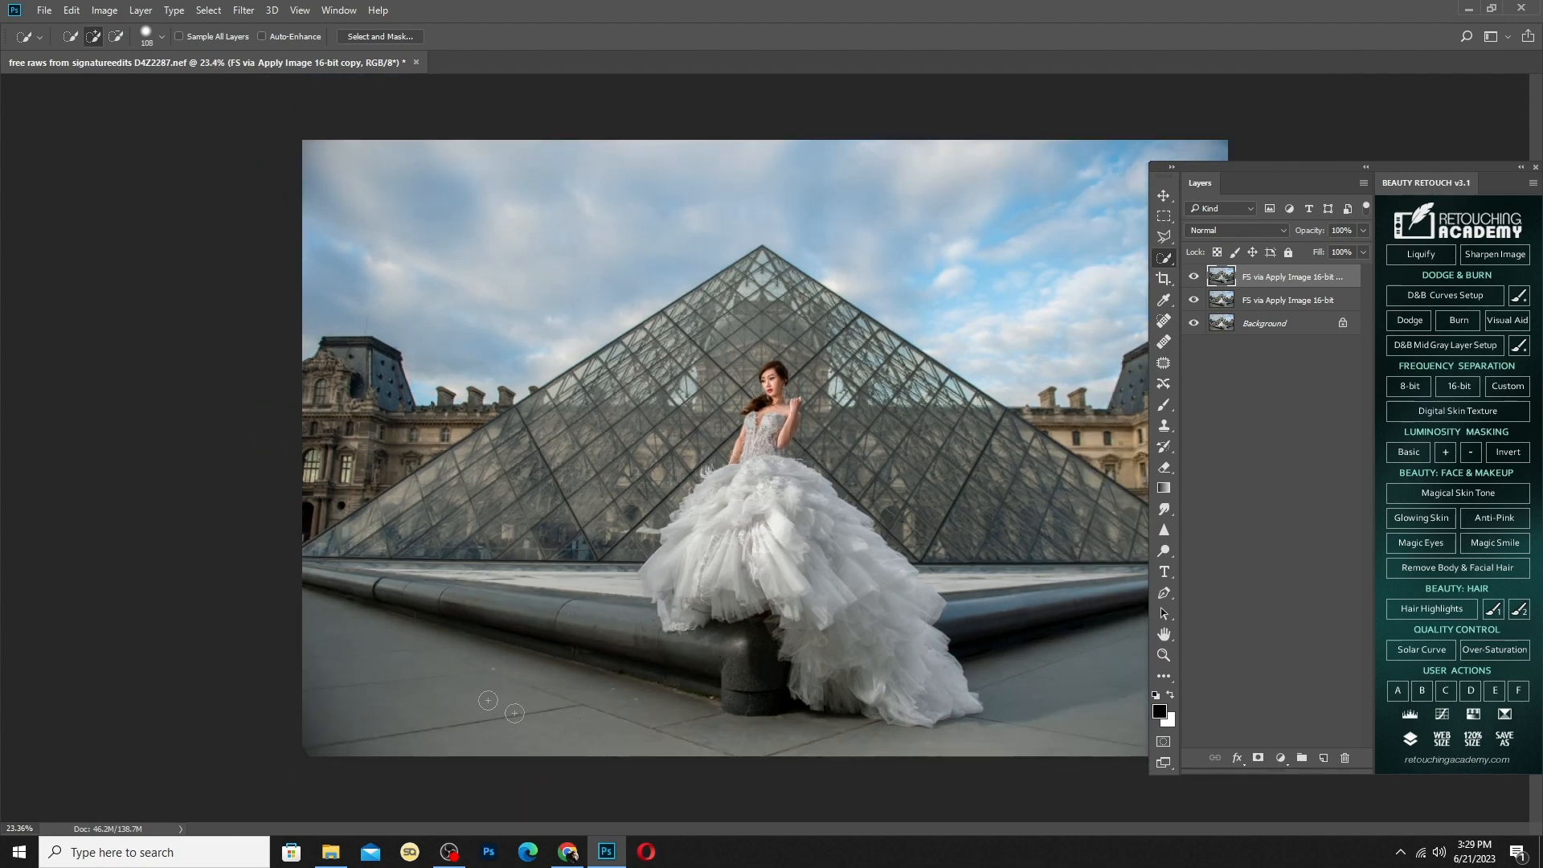
Pick the Spot Healing Brush and check the pavement and stone ledge around the dress for blemishes
{"action": "scroll", "coordinate": [602, 765], "scroll_direction": "up", "scroll_amount": 5}
{"action": "key", "text": "j"}
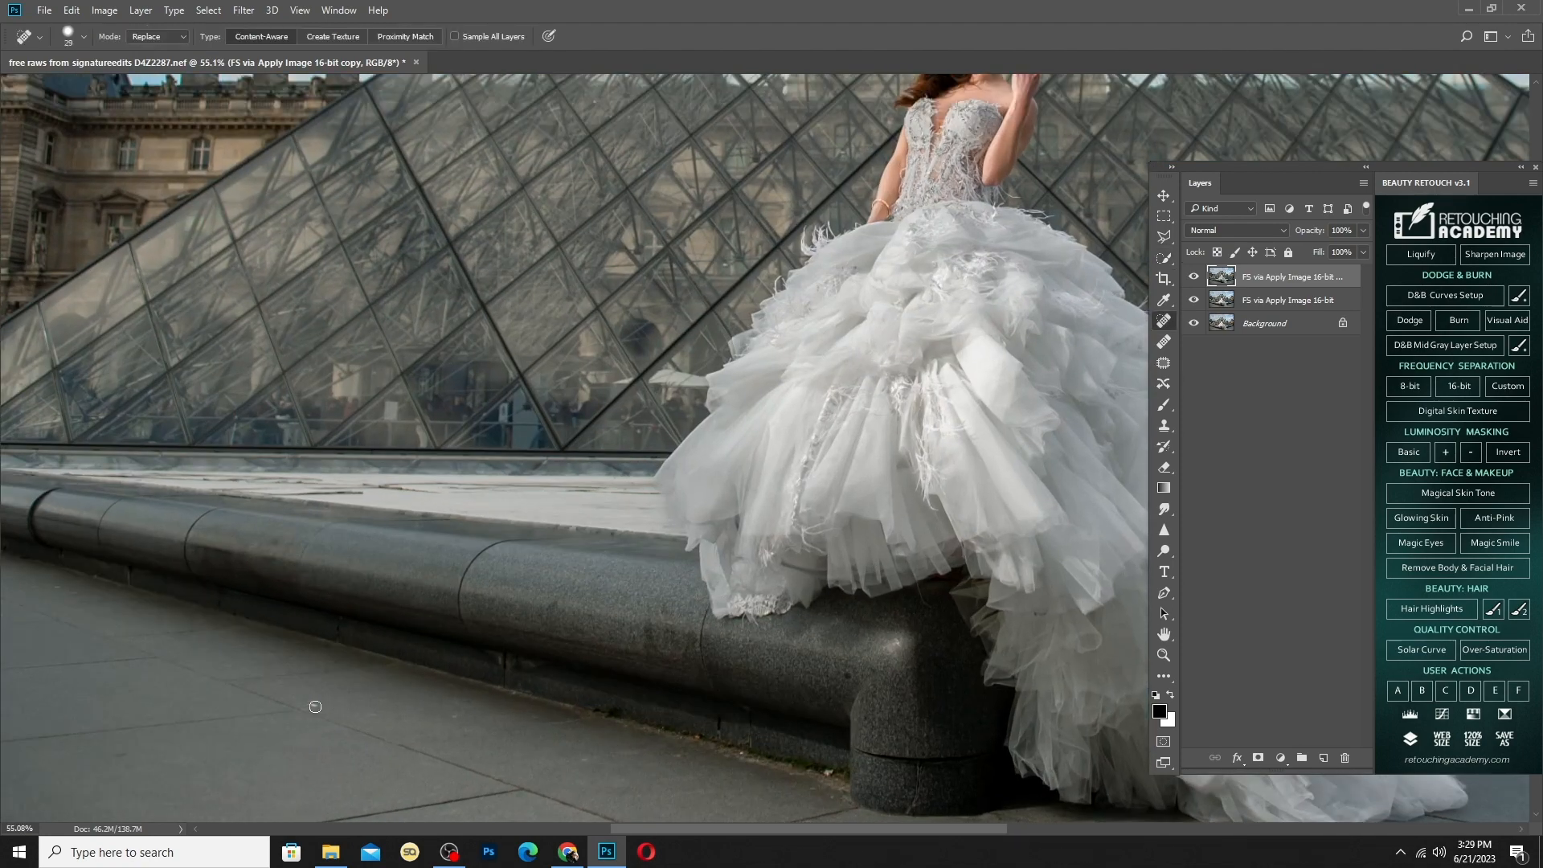
{"action": "left_click_drag", "start_coordinate": [695, 736], "coordinate": [233, 727]}
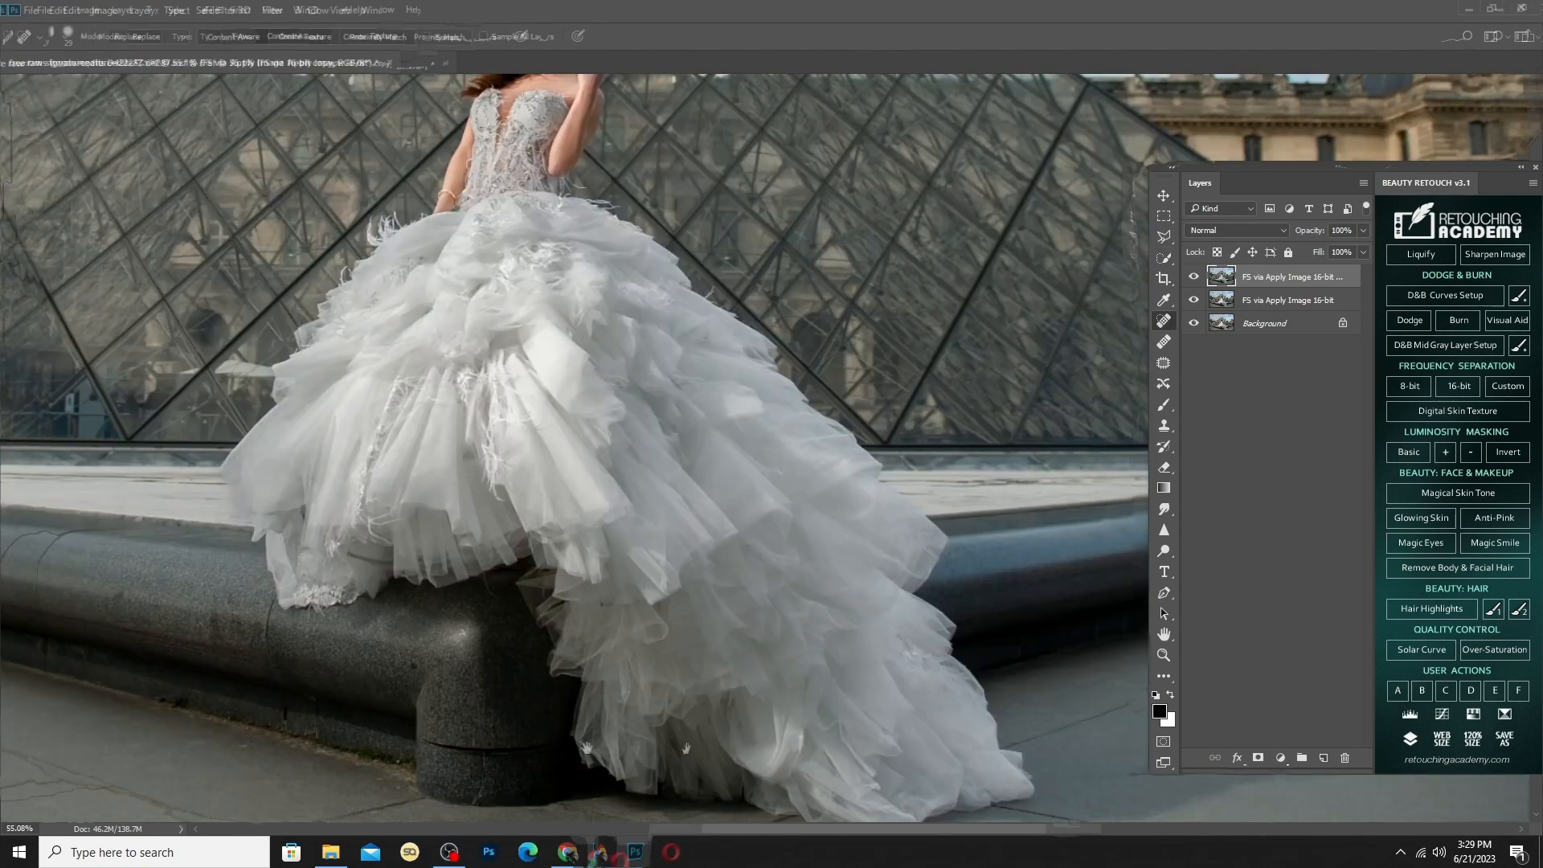
{"action": "left_click_drag", "start_coordinate": [933, 744], "coordinate": [667, 737]}
{"action": "left_click_drag", "start_coordinate": [774, 699], "coordinate": [704, 676]}
{"action": "scroll", "coordinate": [965, 574], "scroll_direction": "down", "scroll_amount": 2}
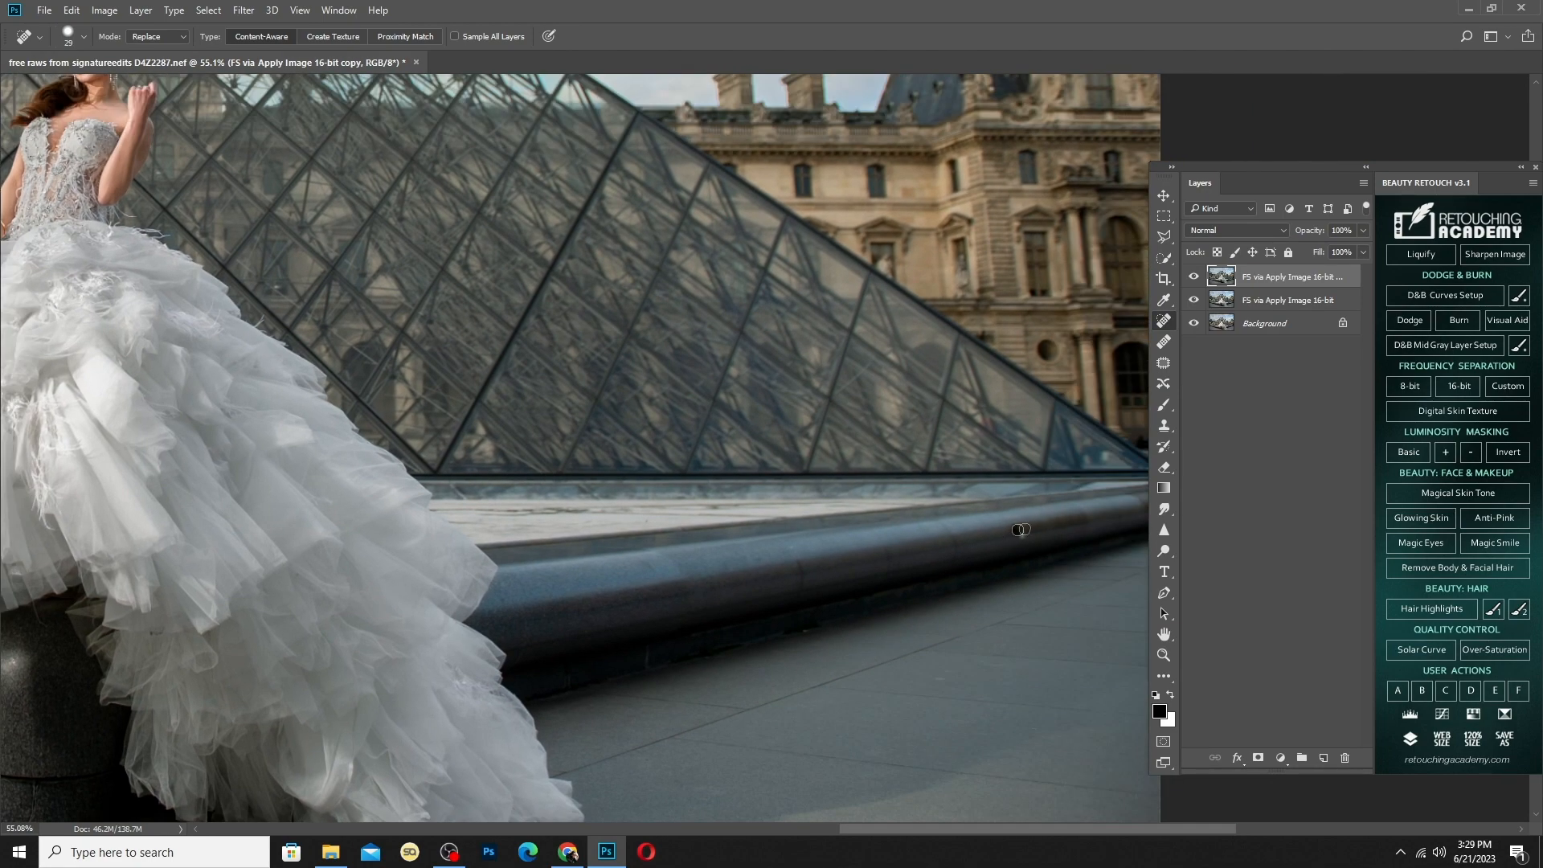
{"action": "scroll", "coordinate": [822, 604], "scroll_direction": "down", "scroll_amount": 2}
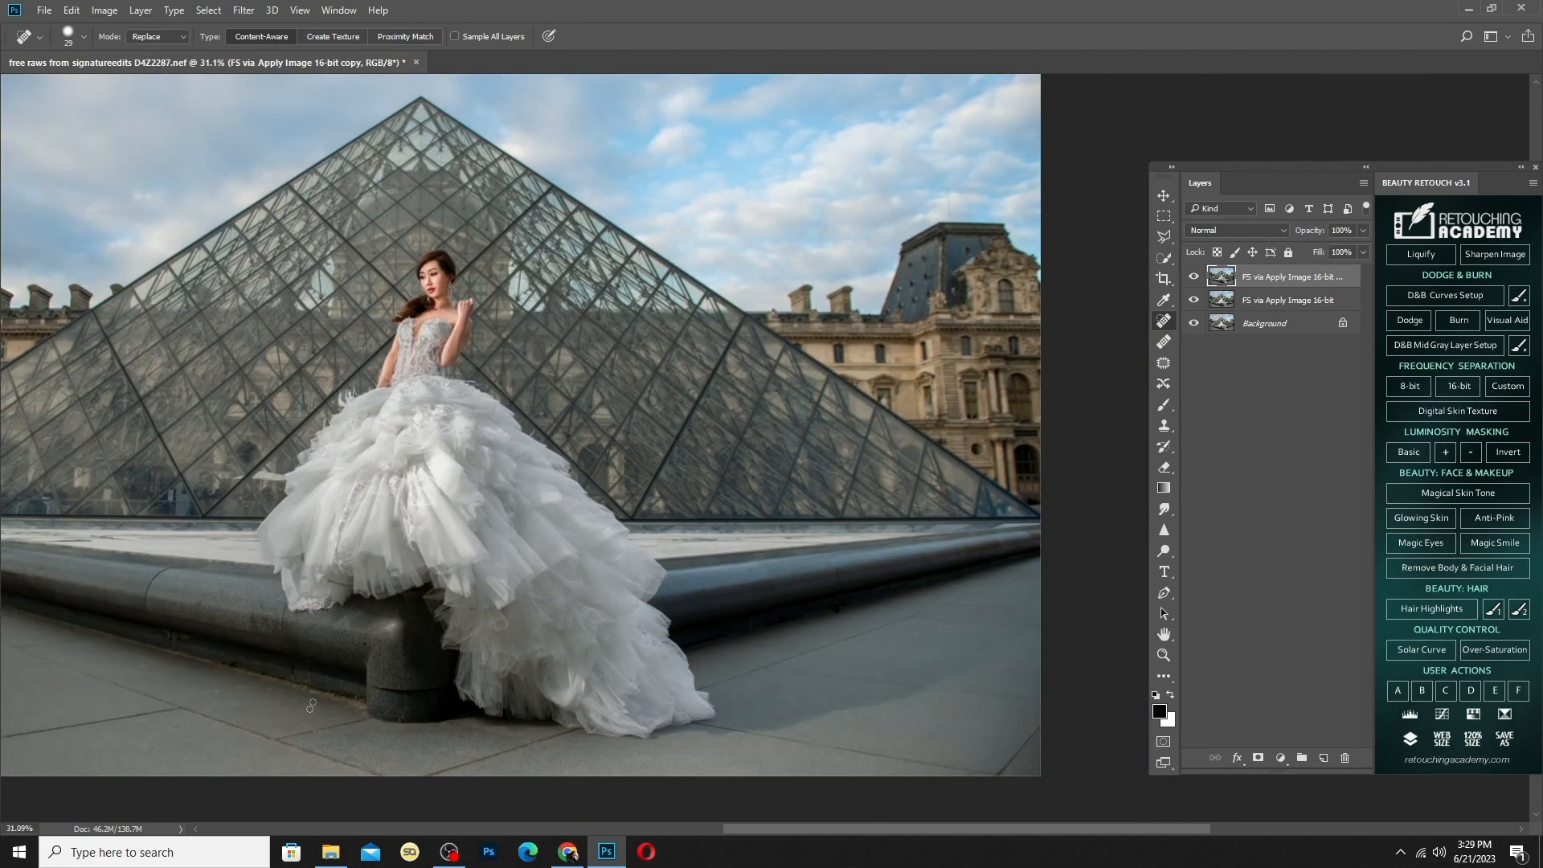
Zoom in on the bride and generate the dodge and burn curve layers with their black-and-white visual aid
{"action": "scroll", "coordinate": [552, 644], "scroll_direction": "down", "scroll_amount": 2}
{"action": "scroll", "coordinate": [568, 398], "scroll_direction": "down", "scroll_amount": 1}
{"action": "key", "text": "w"}
{"action": "scroll", "coordinate": [772, 421], "scroll_direction": "up", "scroll_amount": 10}
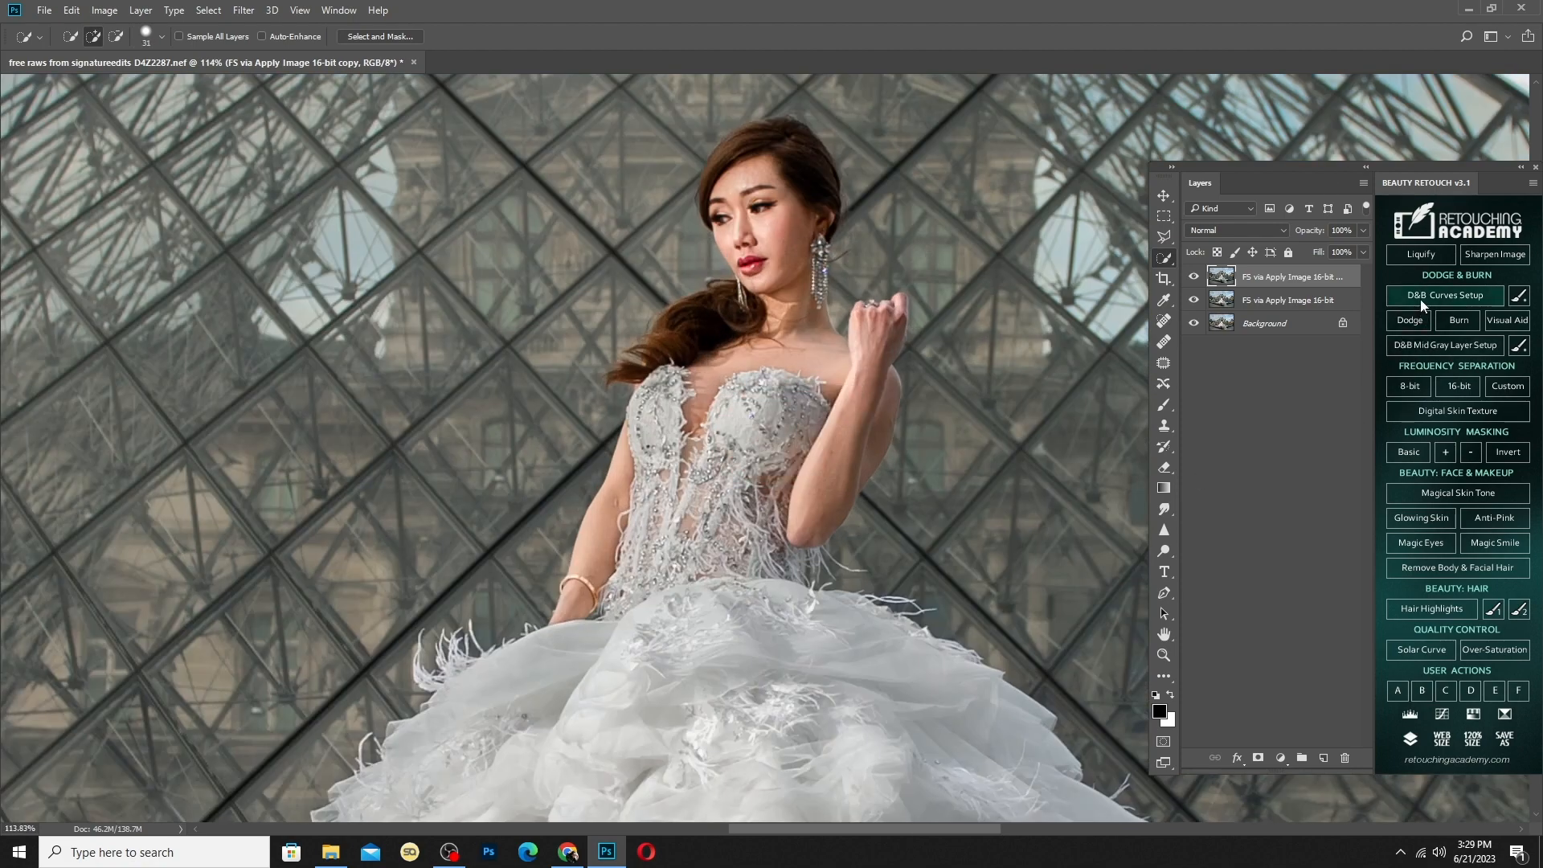
{"action": "left_click", "coordinate": [1420, 299]}
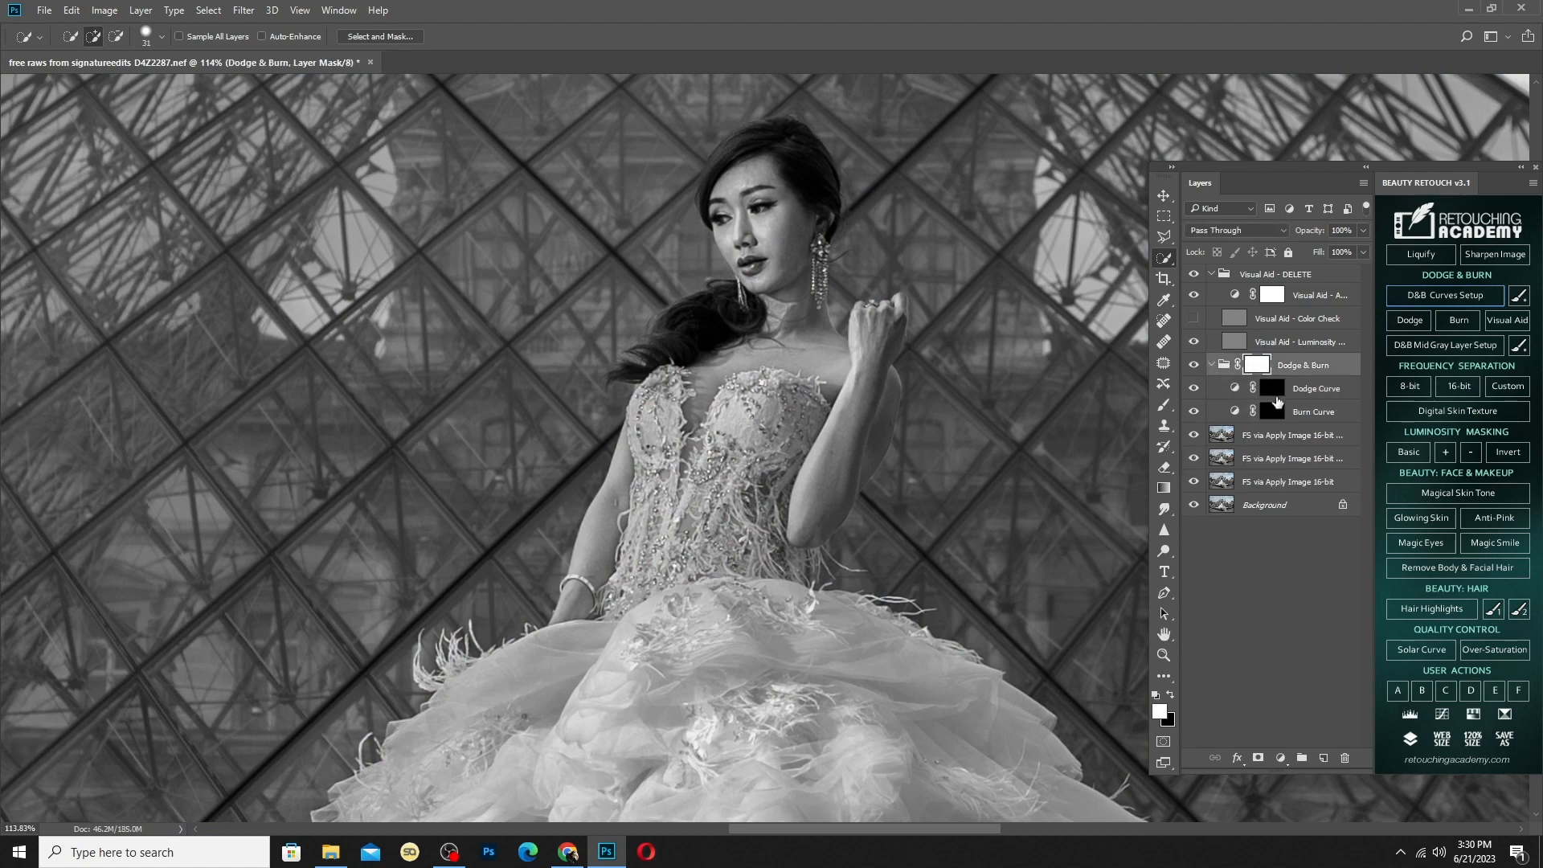
Lighten the dark patches on the bride's face by painting white on the Dodge Curve mask with a small soft brush at 27% opacity
{"action": "scroll", "coordinate": [781, 129], "scroll_direction": "up", "scroll_amount": 11}
{"action": "left_click_drag", "start_coordinate": [723, 393], "coordinate": [562, 394]}
{"action": "mouse_move", "coordinate": [949, 478]}
{"action": "left_mouse_down"}
{"action": "mouse_move", "coordinate": [604, 468]}
{"action": "mouse_move", "coordinate": [672, 450]}
{"action": "left_mouse_up"}
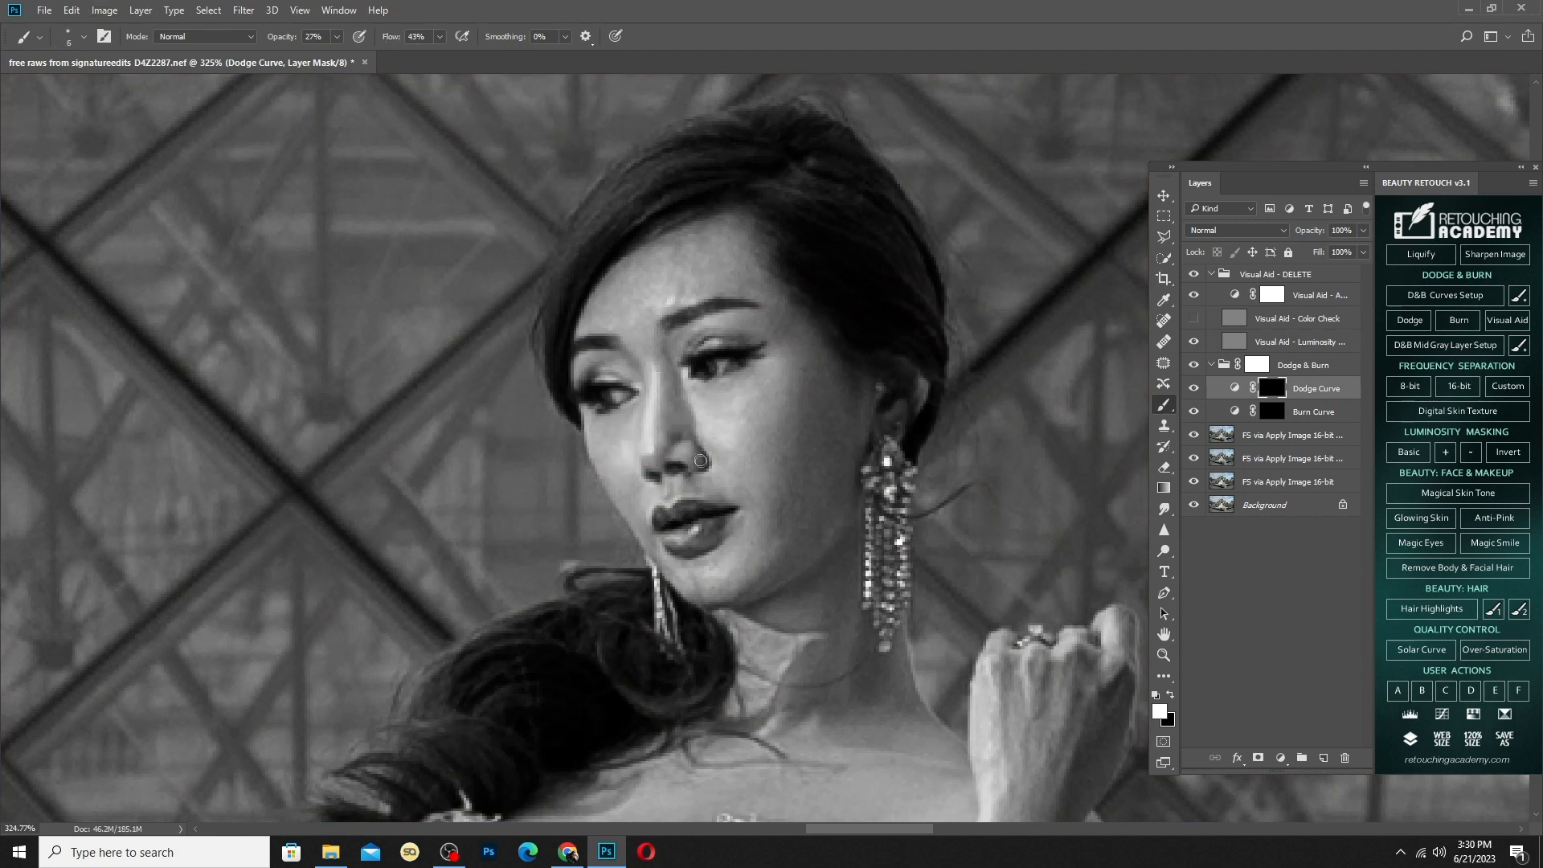
{"action": "key", "text": "bracketright"}
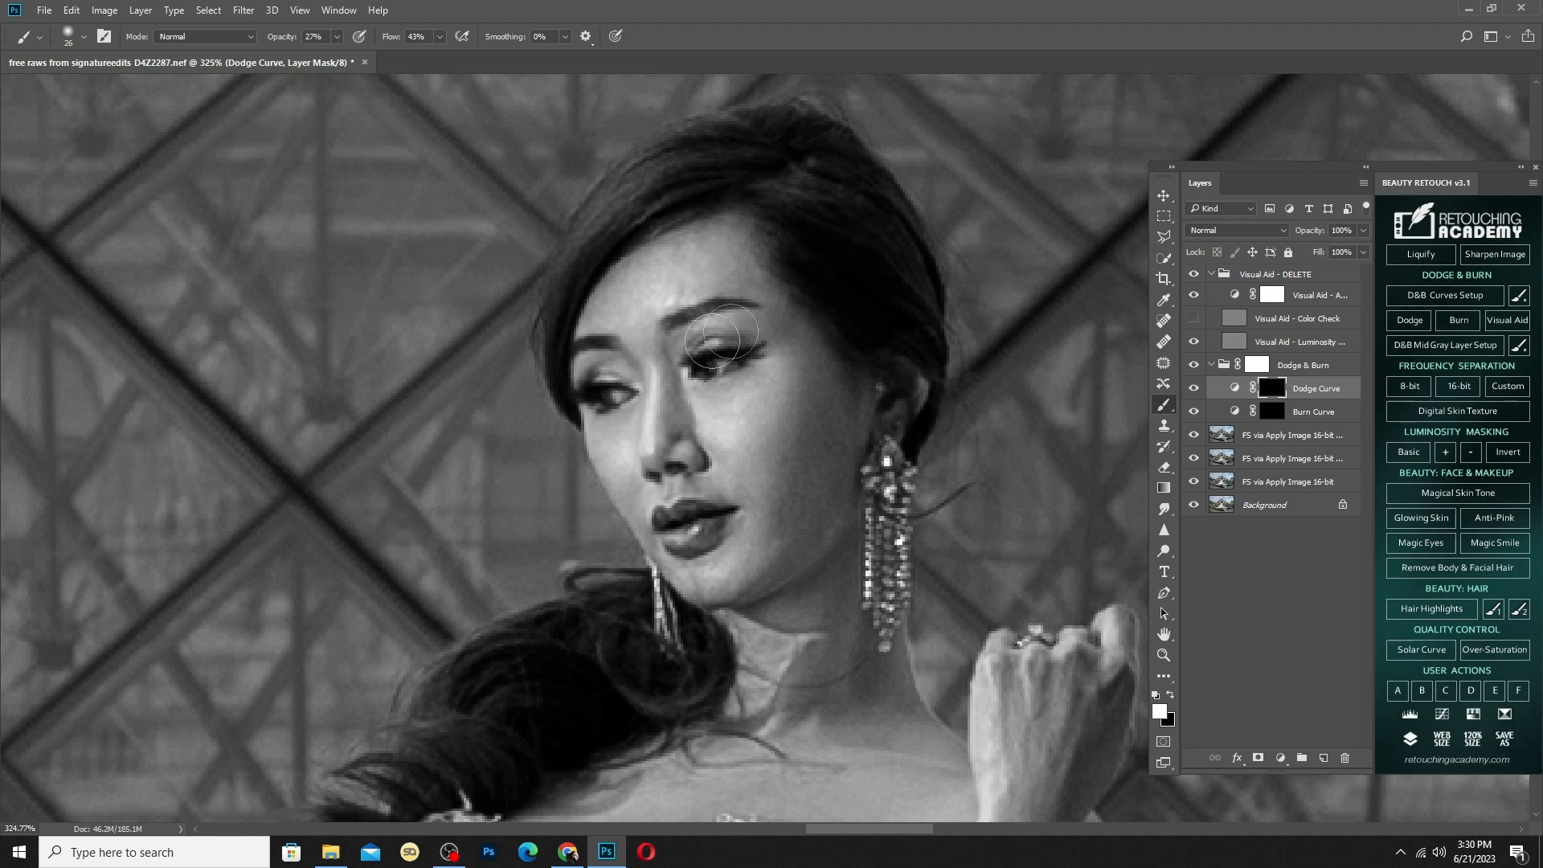
{"action": "key", "text": "bracketleft"}
{"action": "key", "text": "bracketleft"}
{"action": "scroll", "coordinate": [659, 442], "scroll_direction": "down", "scroll_amount": 2}
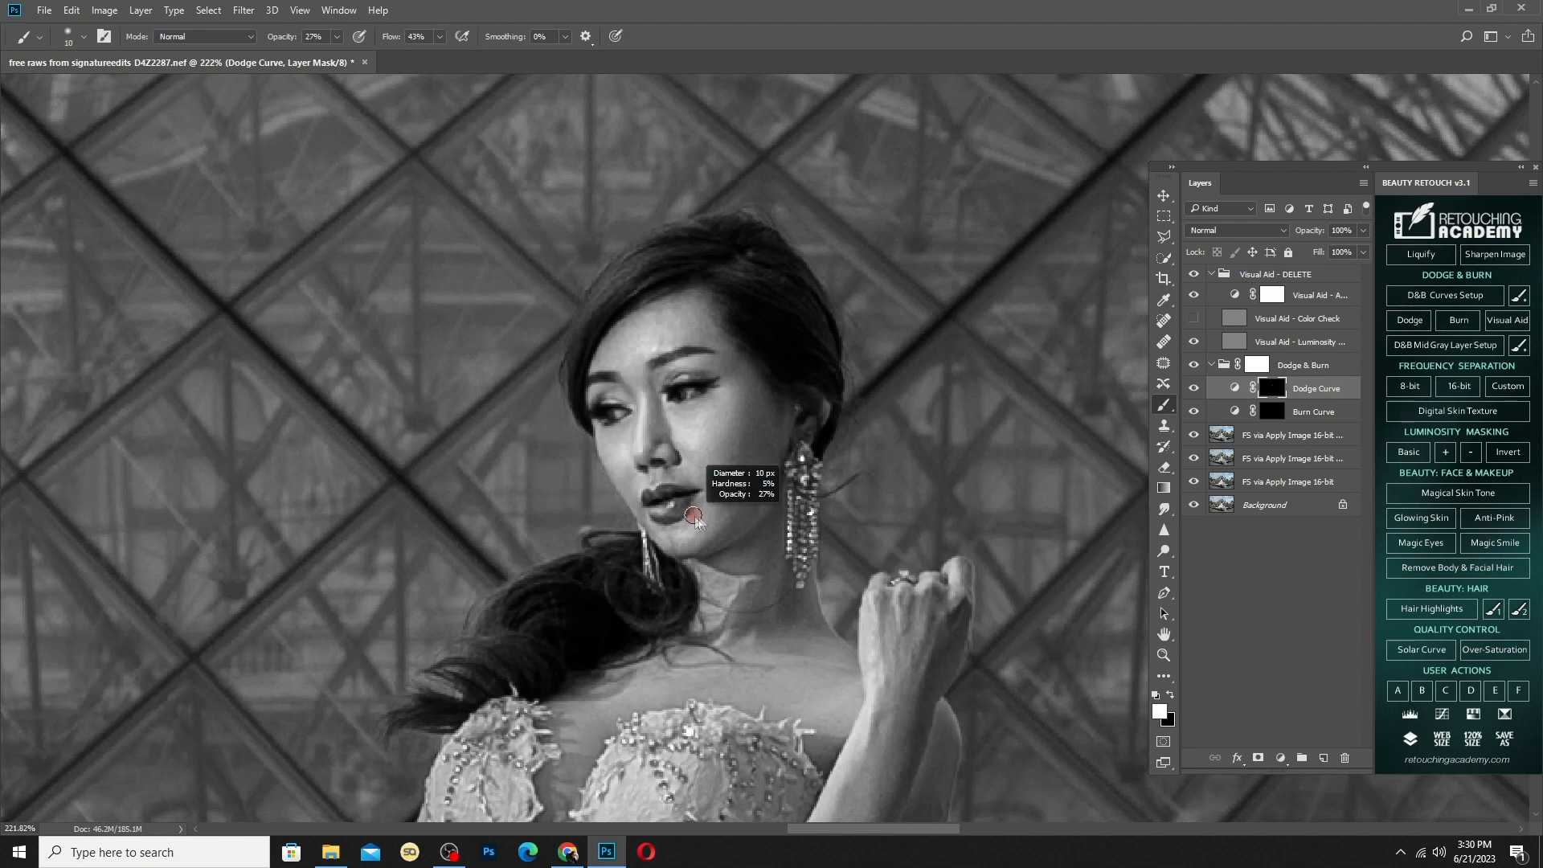
{"action": "key", "text": "bracketright"}
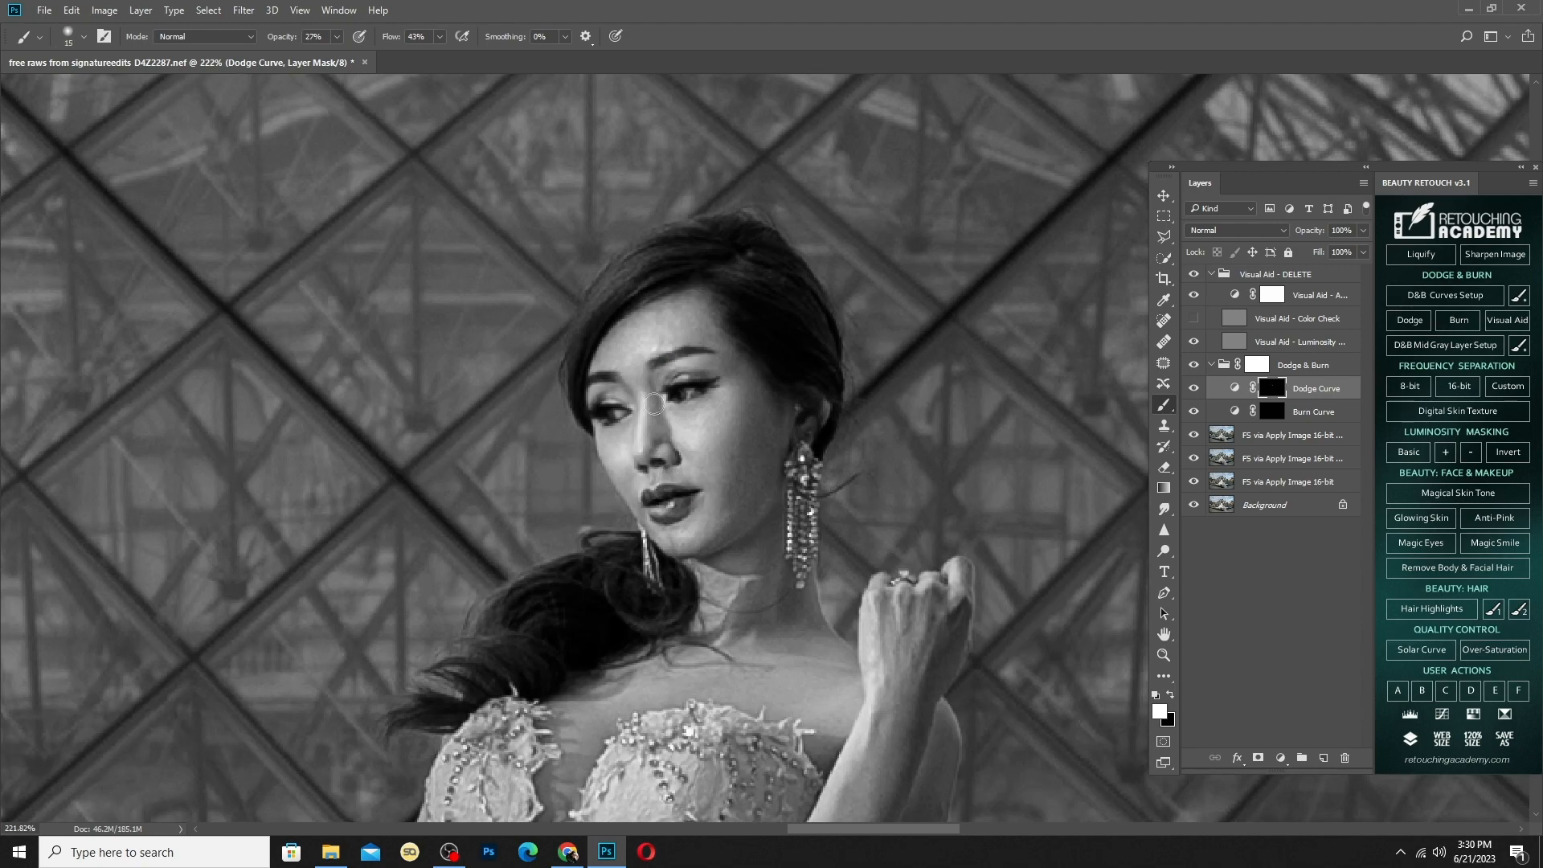
Dodge the bride's forehead, neck and upper chest with a larger soft brush on the Dodge Curve mask
{"action": "key", "text": "bracketright"}
{"action": "key", "text": "bracketright"}
{"action": "key", "text": "bracketright"}
{"action": "scroll", "coordinate": [724, 514], "scroll_direction": "down", "scroll_amount": 2}
{"action": "key", "text": "bracketright"}
{"action": "key", "text": "bracketright"}
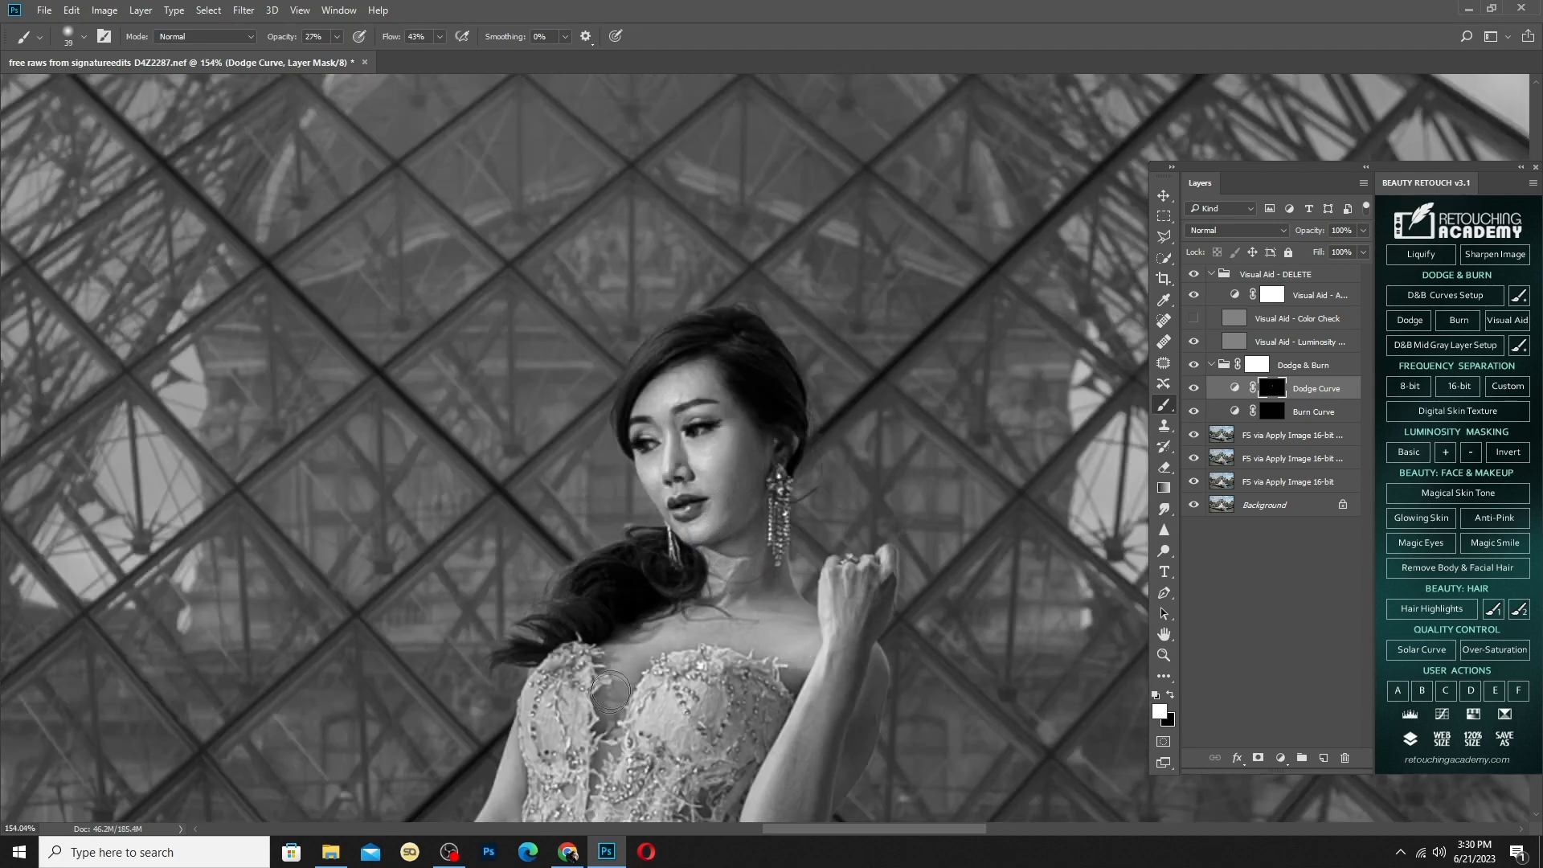
{"action": "key", "text": "bracketleft"}
{"action": "key", "text": "bracketleft"}
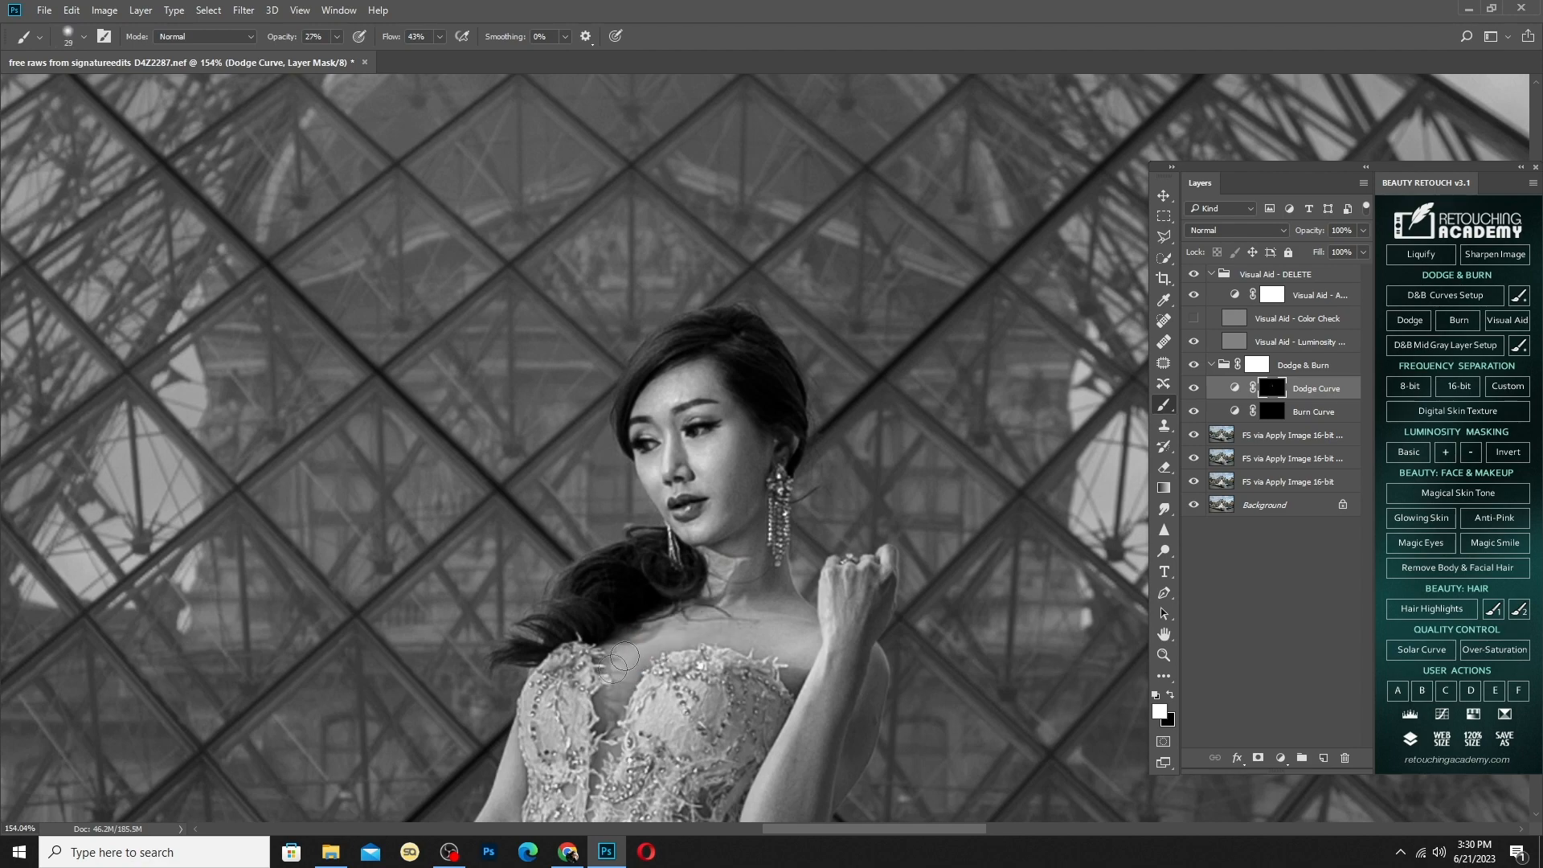
Dodge the bride's raised hand and arms, reselecting the Dodge Curve mask with white as the painting colour
{"action": "left_click_drag", "start_coordinate": [723, 669], "coordinate": [645, 555]}
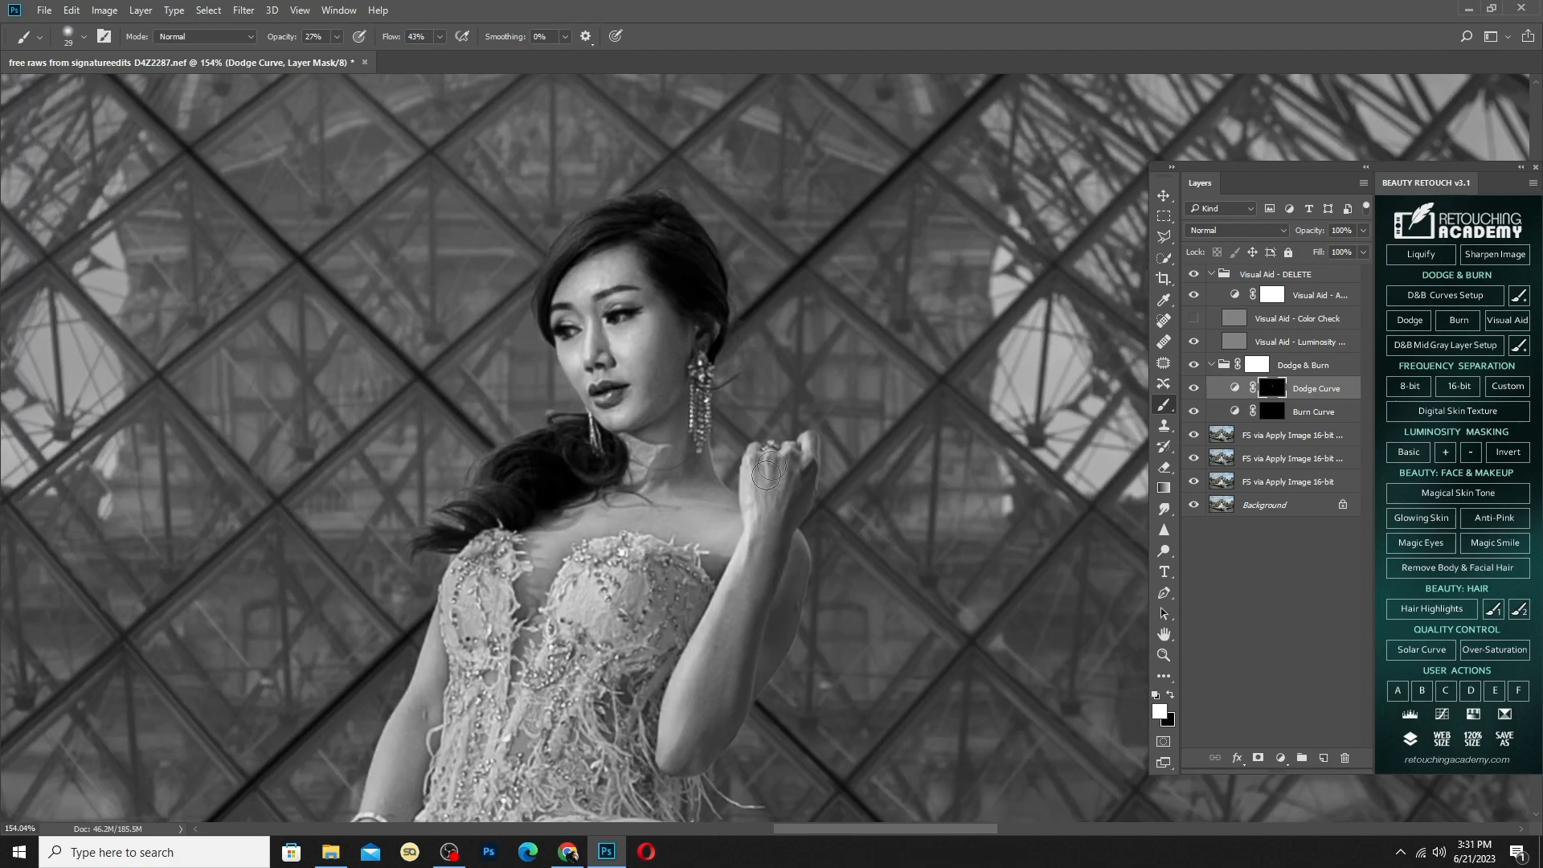
{"action": "left_click_drag", "start_coordinate": [411, 699], "coordinate": [544, 510]}
{"action": "right_click", "coordinate": [519, 620]}
{"action": "left_click", "coordinate": [593, 498], "text": "ctrl"}
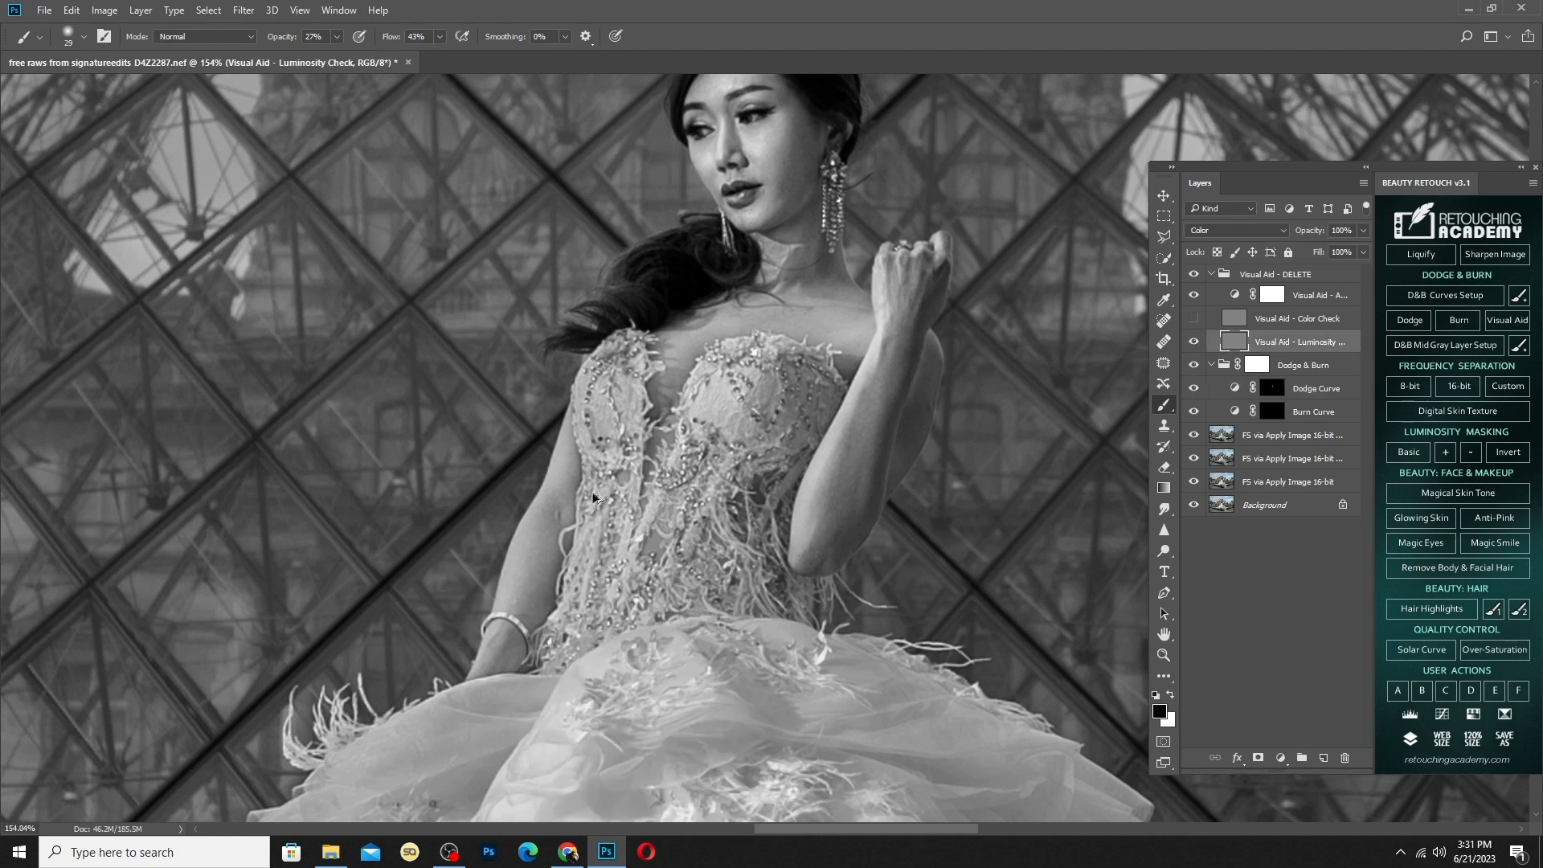
{"action": "right_click", "coordinate": [560, 477], "text": "alt"}
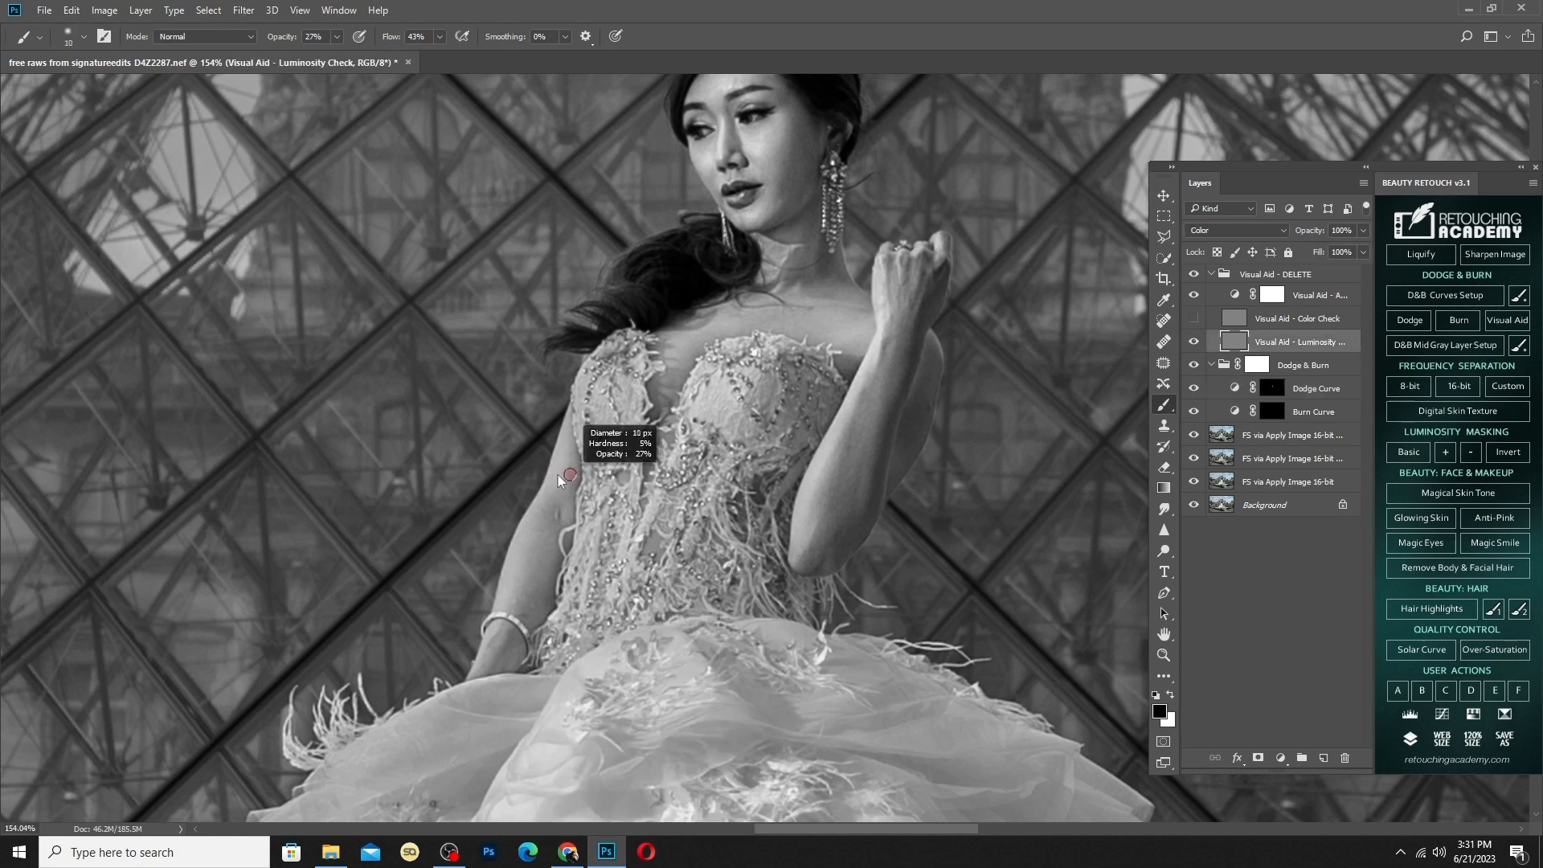
{"action": "left_click", "coordinate": [1278, 388]}
{"action": "key", "text": "x"}
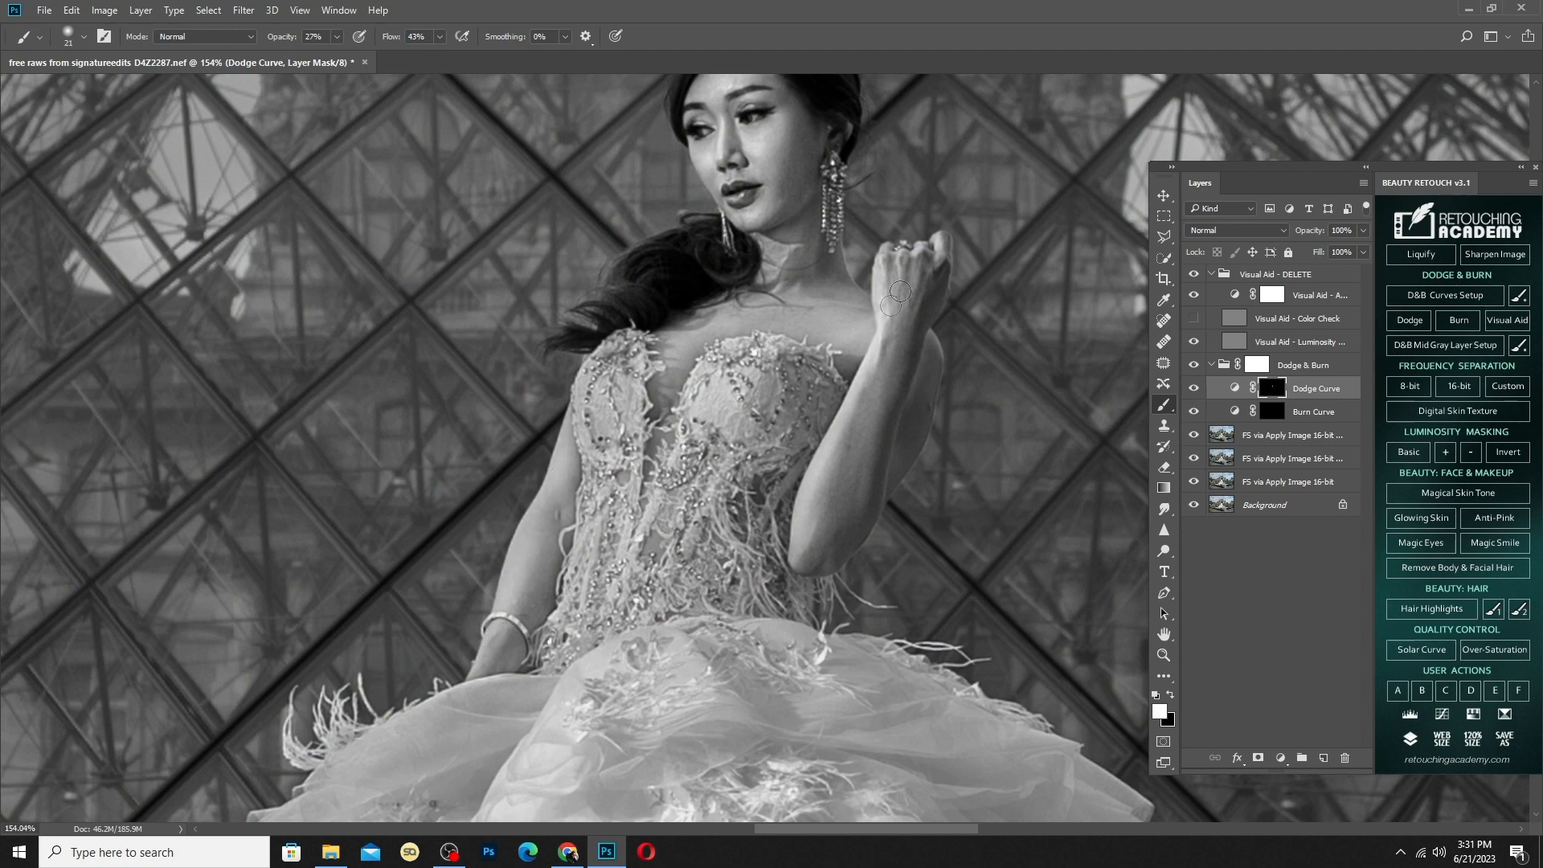
Enlarge the brush and dodge the bride's shoulders, chest and bodice to even out the light
{"action": "key", "text": "bracketright"}
{"action": "key", "text": "bracketright"}
{"action": "scroll", "coordinate": [698, 353], "scroll_direction": "up", "scroll_amount": 5}
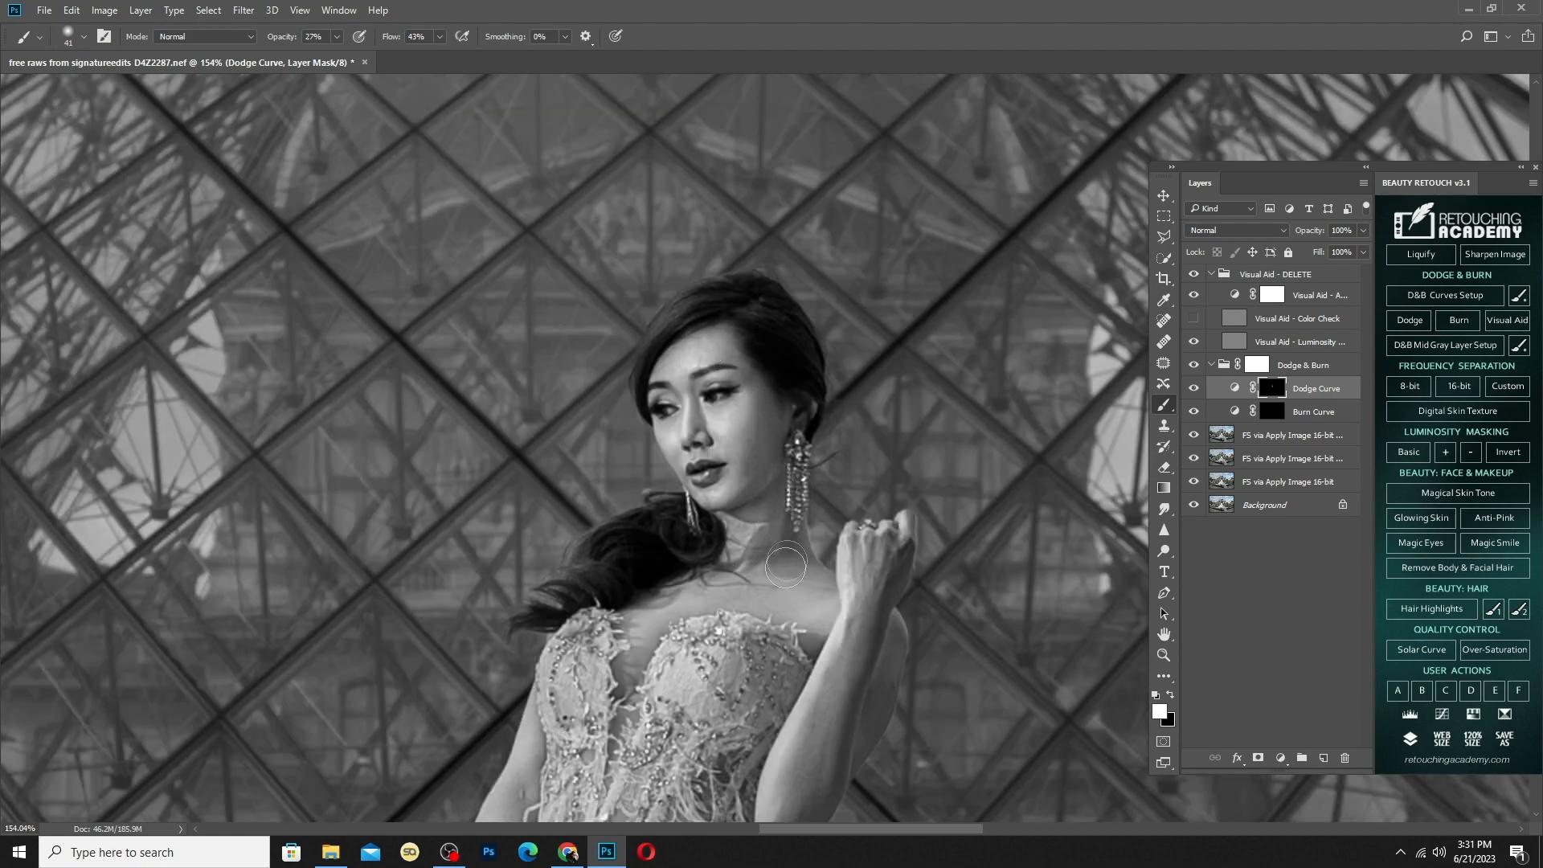
{"action": "scroll", "coordinate": [746, 709], "scroll_direction": "down", "scroll_amount": 3}
{"action": "left_click_drag", "start_coordinate": [746, 709], "coordinate": [768, 708]}
{"action": "mouse_move", "coordinate": [746, 709]}
{"action": "left_mouse_down"}
{"action": "mouse_move", "coordinate": [755, 572]}
{"action": "mouse_move", "coordinate": [686, 544]}
{"action": "left_mouse_up"}
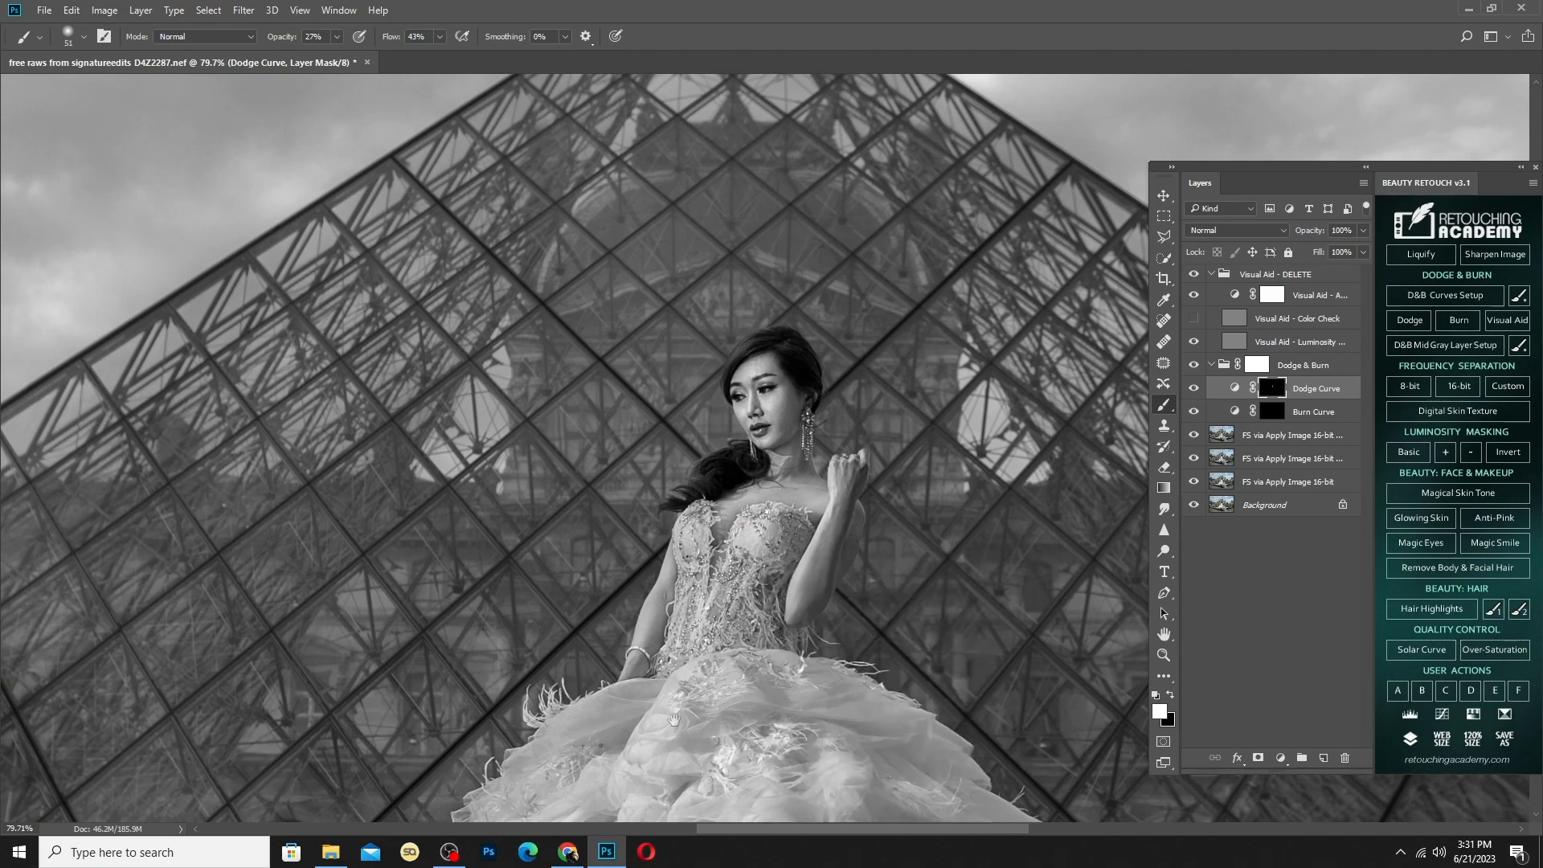
Dodge the tulle along the left edge and lower left hem of the skirt
{"action": "left_click_drag", "start_coordinate": [631, 712], "coordinate": [700, 490]}
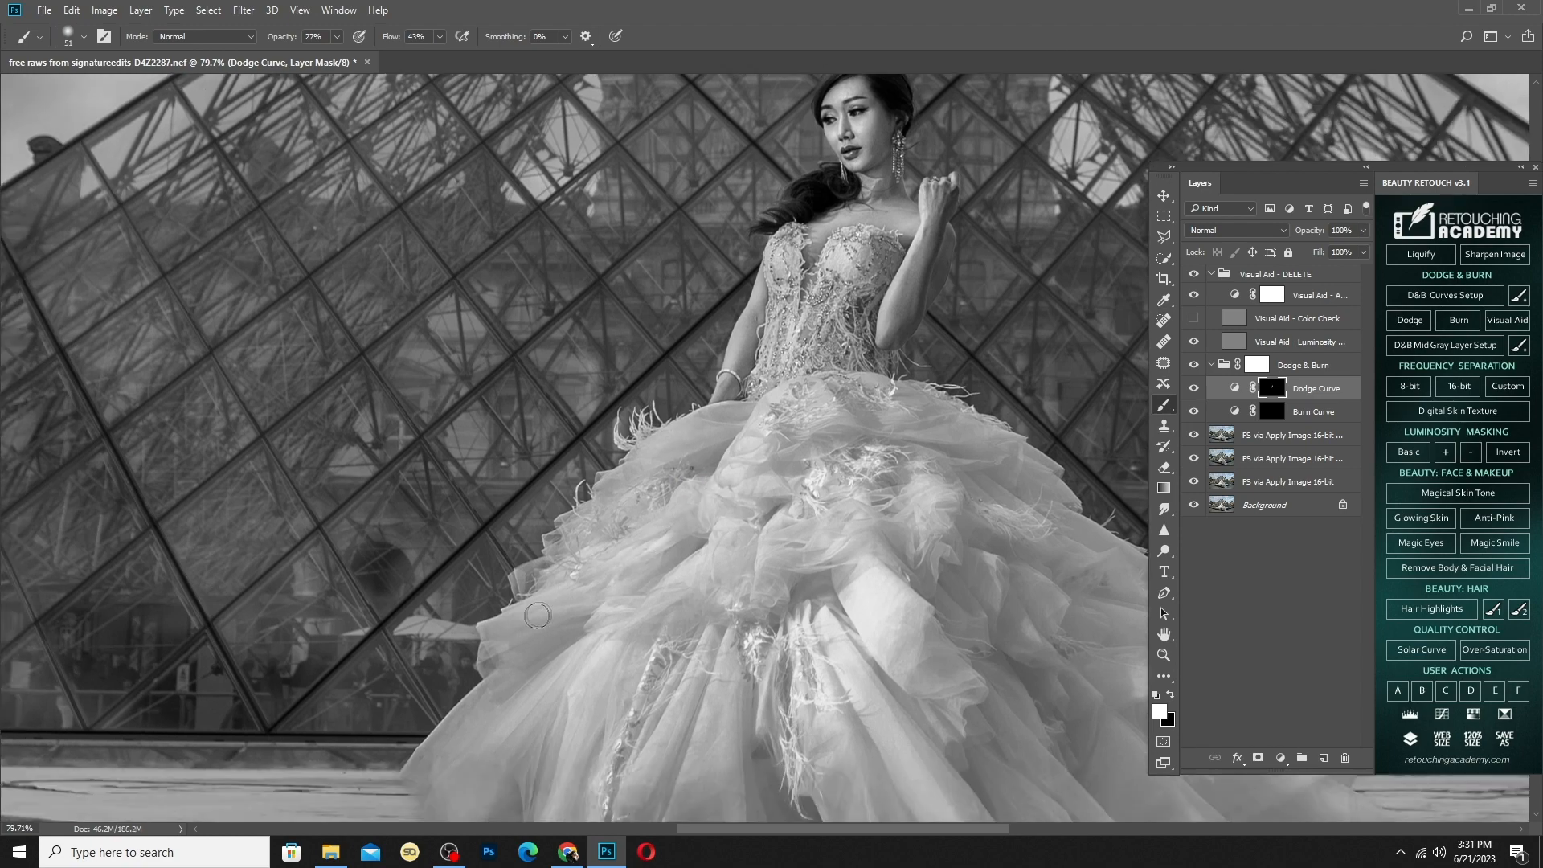
{"action": "left_click_drag", "start_coordinate": [482, 751], "coordinate": [560, 585]}
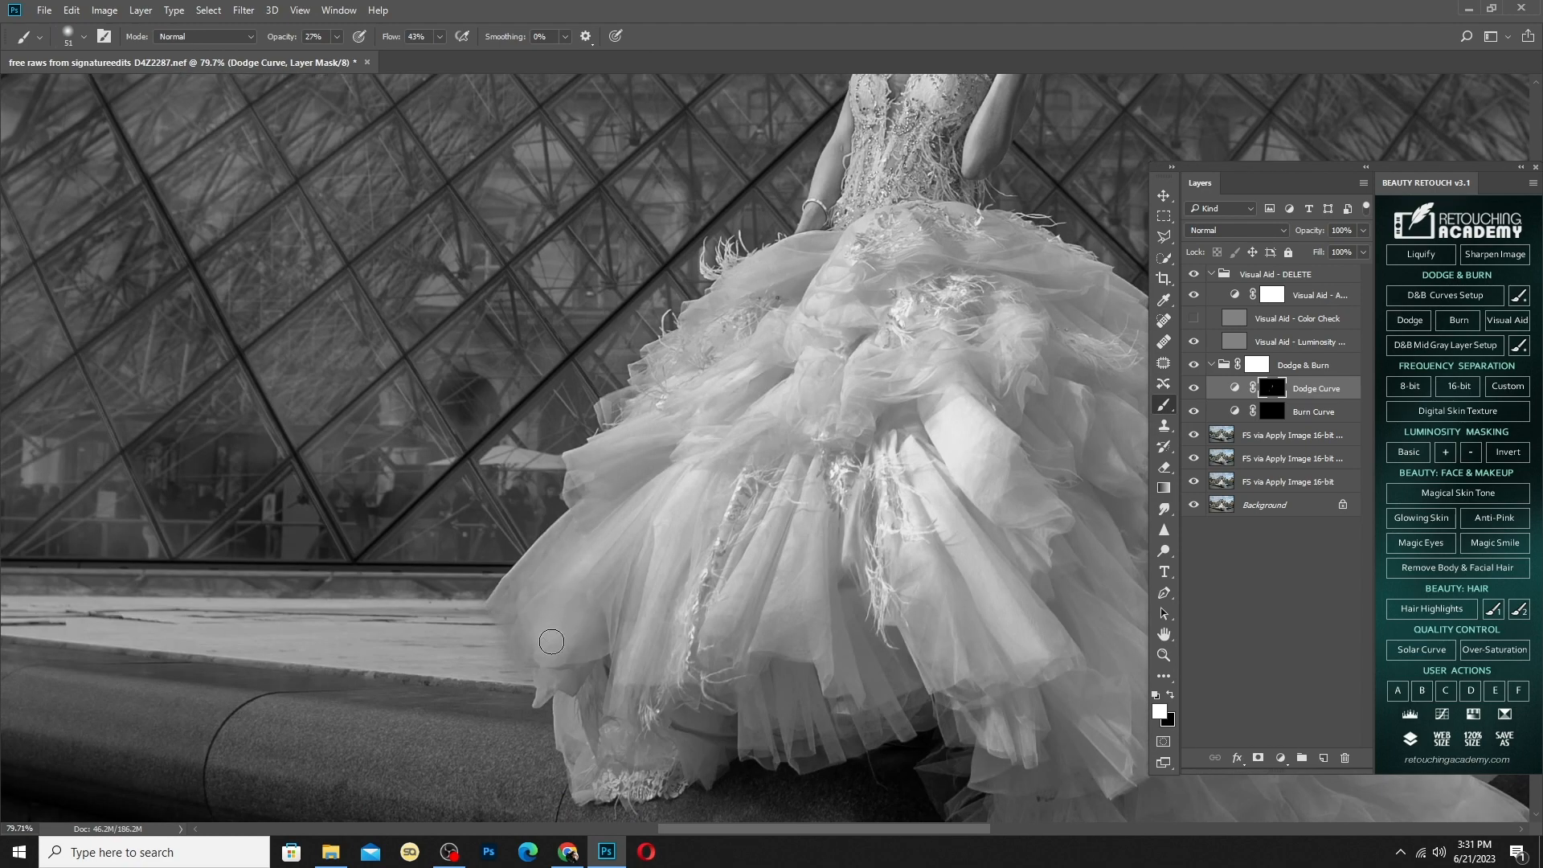
{"action": "left_click_drag", "start_coordinate": [635, 463], "coordinate": [603, 498]}
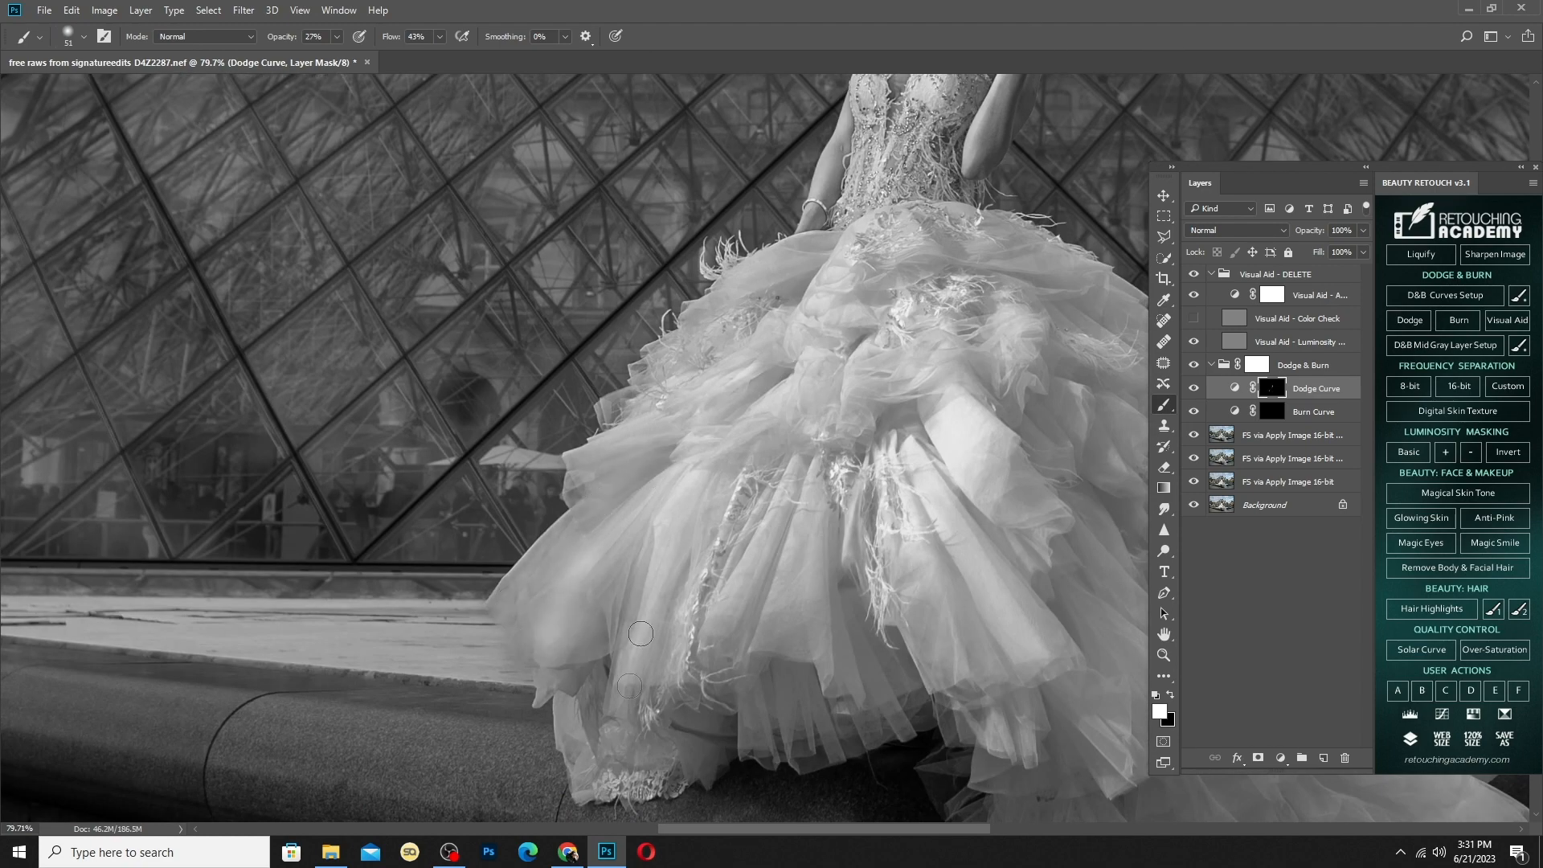
{"action": "key", "text": "bracketright"}
{"action": "key", "text": "bracketright"}
Dodge the ruffles of the upper and middle skirt below the bride's waist
{"action": "left_click_drag", "start_coordinate": [811, 371], "coordinate": [721, 531]}
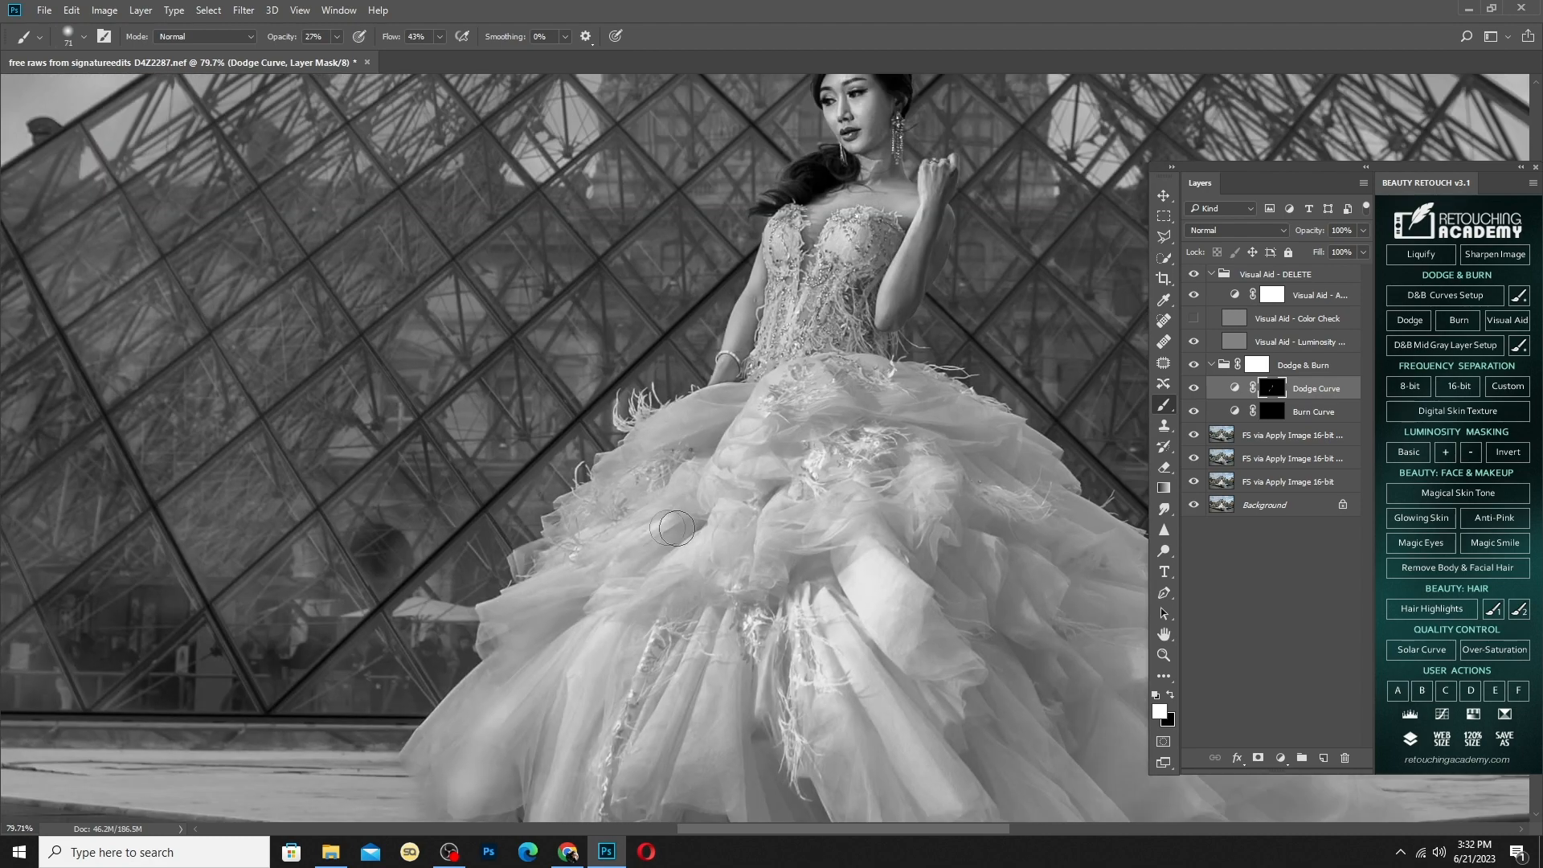
{"action": "left_click_drag", "start_coordinate": [828, 433], "coordinate": [741, 472]}
{"action": "mouse_move", "coordinate": [712, 417]}
{"action": "left_mouse_down"}
{"action": "mouse_move", "coordinate": [803, 425]}
{"action": "mouse_move", "coordinate": [755, 428]}
{"action": "left_mouse_up"}
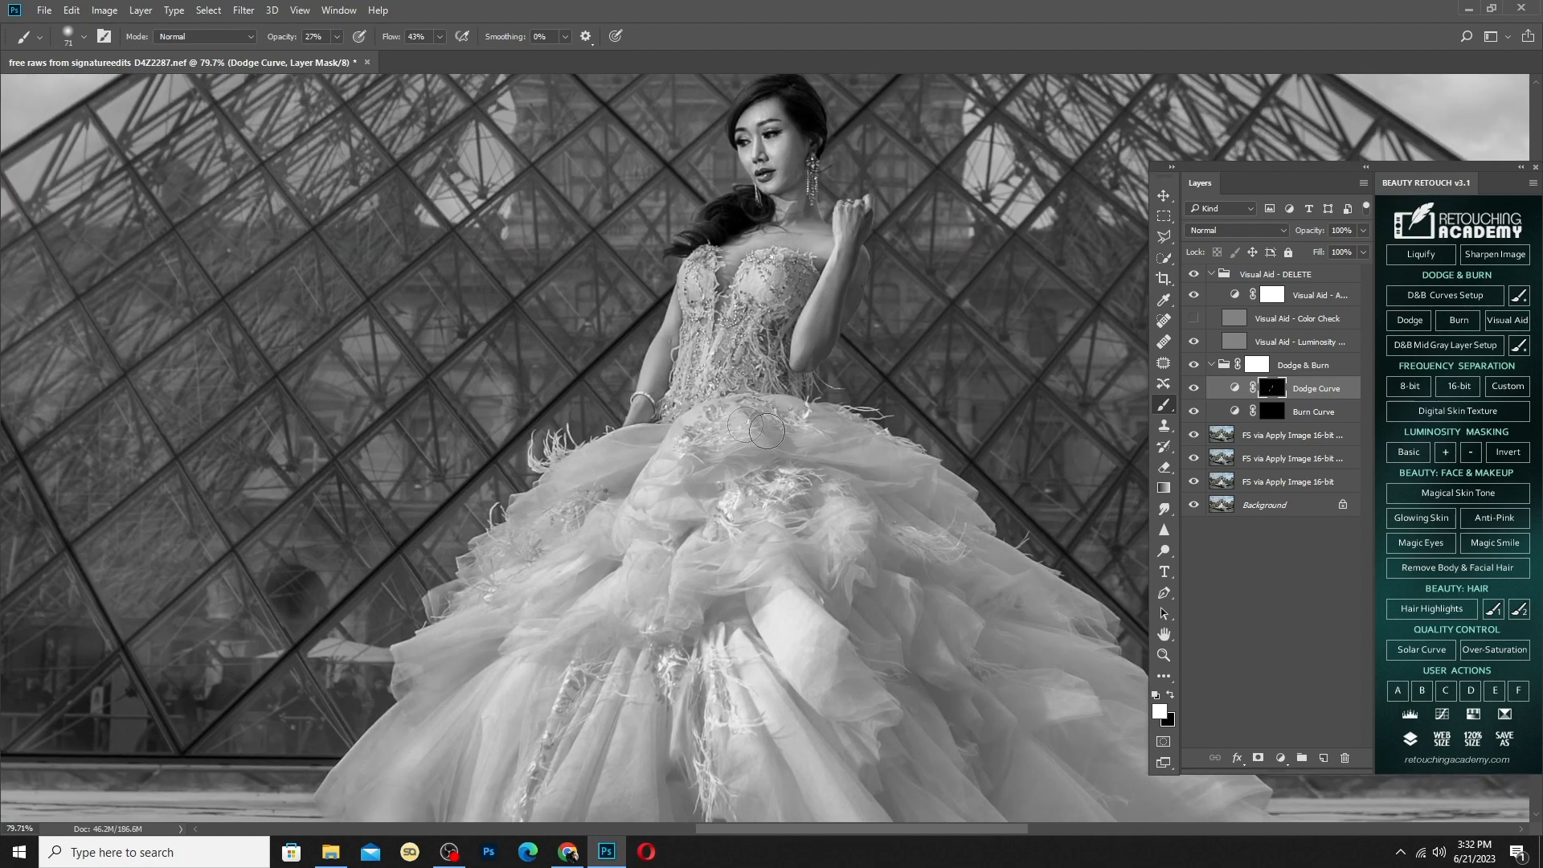
{"action": "left_click_drag", "start_coordinate": [823, 601], "coordinate": [774, 480]}
{"action": "left_click_drag", "start_coordinate": [688, 642], "coordinate": [692, 536]}
{"action": "mouse_move", "coordinate": [655, 536]}
{"action": "left_mouse_down"}
{"action": "mouse_move", "coordinate": [696, 577]}
{"action": "mouse_move", "coordinate": [654, 536]}
{"action": "mouse_move", "coordinate": [553, 549]}
{"action": "mouse_move", "coordinate": [604, 575]}
{"action": "left_mouse_up"}
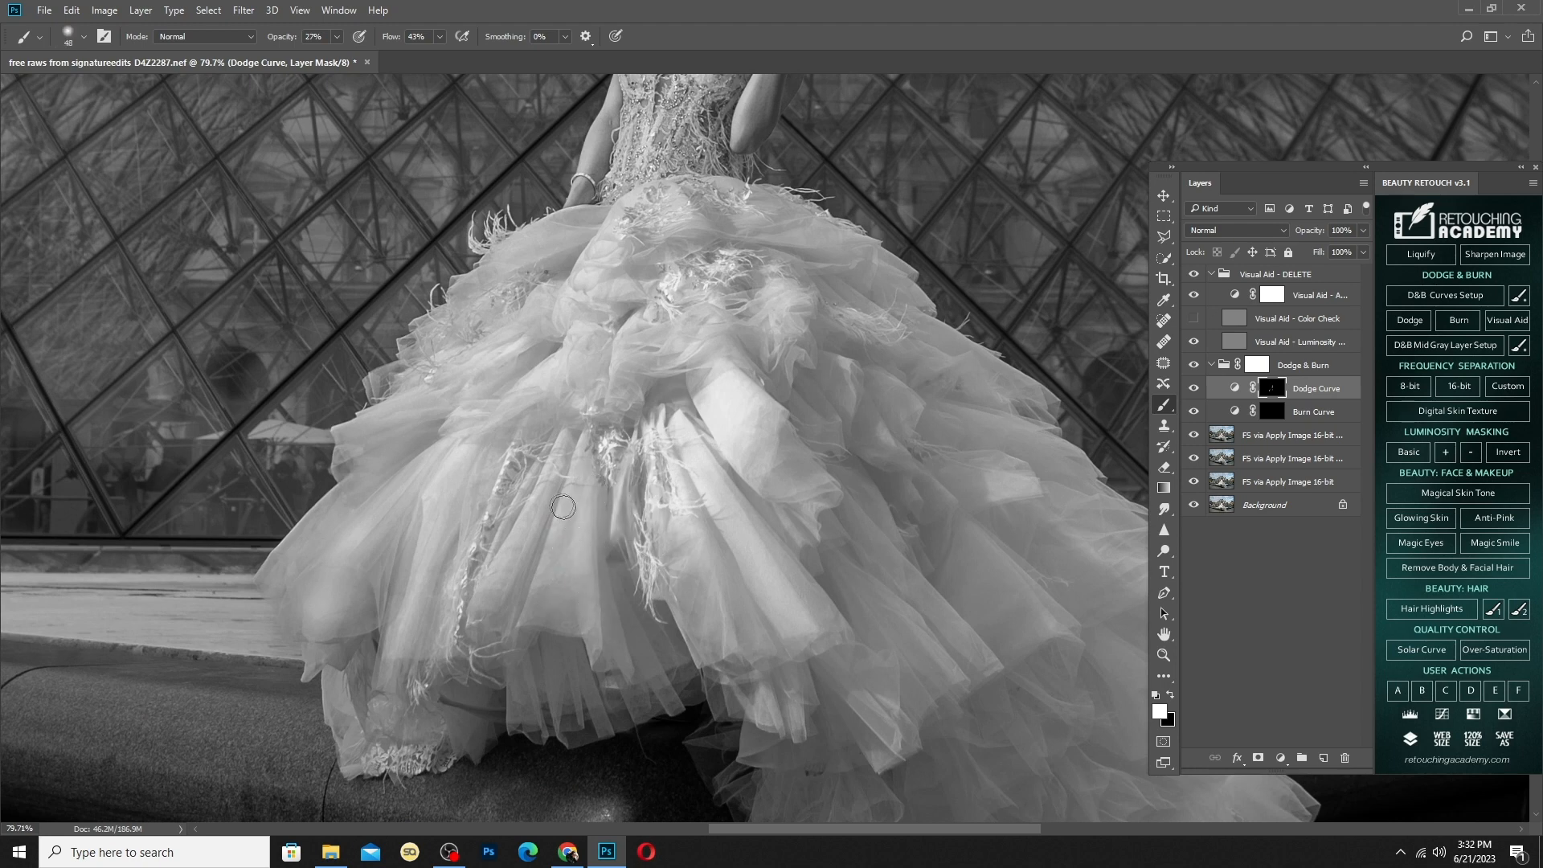
Brighten the front pleats and the right side ruffles of the skirt on the Dodge Curve mask
{"action": "left_click_drag", "start_coordinate": [541, 649], "coordinate": [583, 657]}
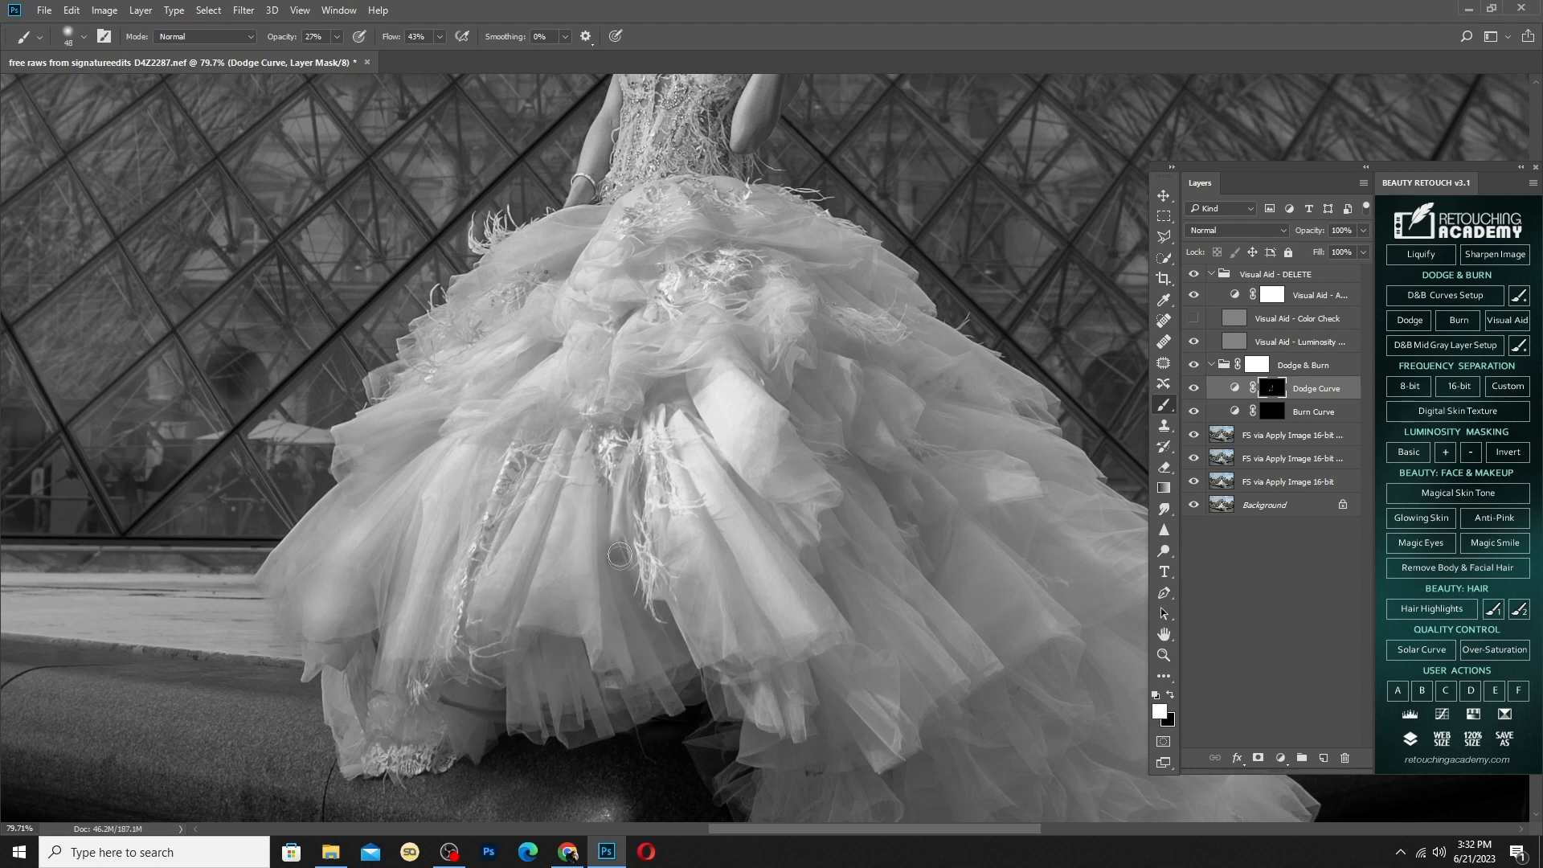
{"action": "scroll", "coordinate": [739, 623], "scroll_direction": "down", "scroll_amount": 3}
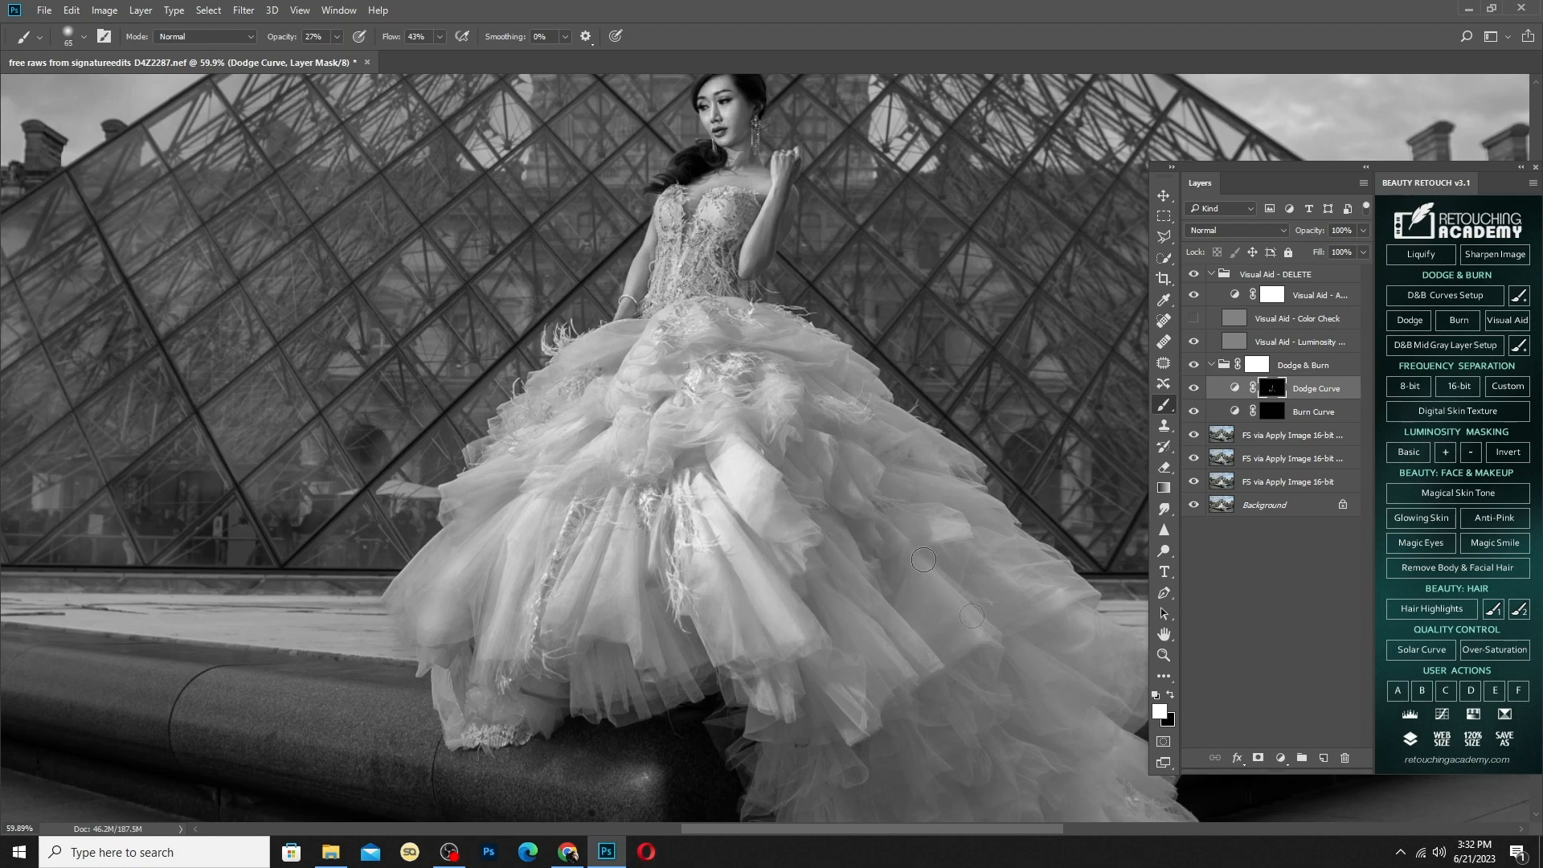
{"action": "left_click_drag", "start_coordinate": [1041, 581], "coordinate": [876, 582]}
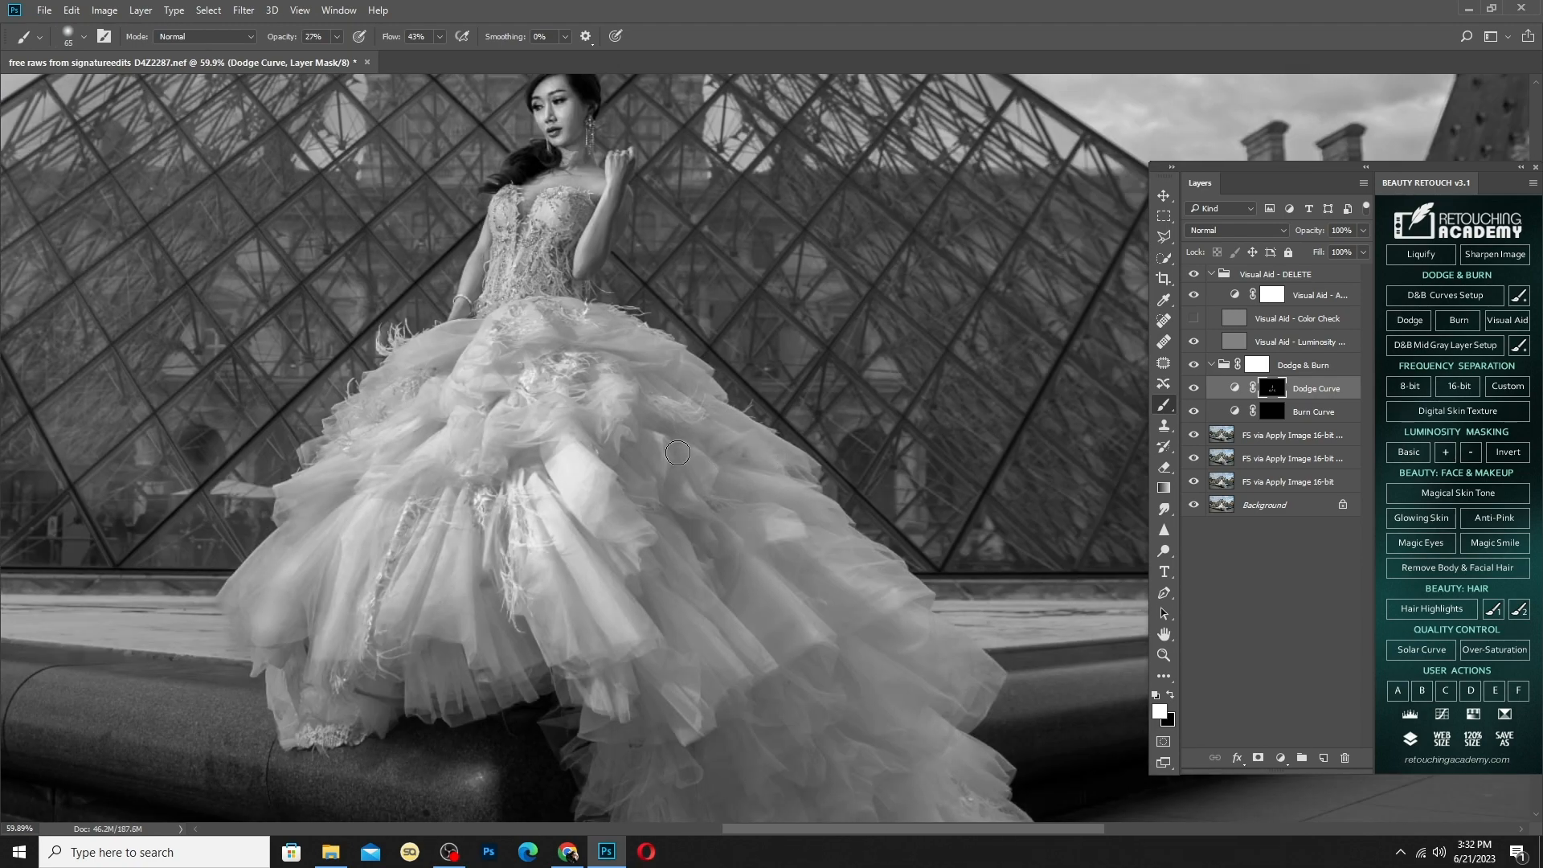
{"action": "left_click_drag", "start_coordinate": [619, 546], "coordinate": [716, 701]}
{"action": "left_click_drag", "start_coordinate": [796, 751], "coordinate": [788, 630]}
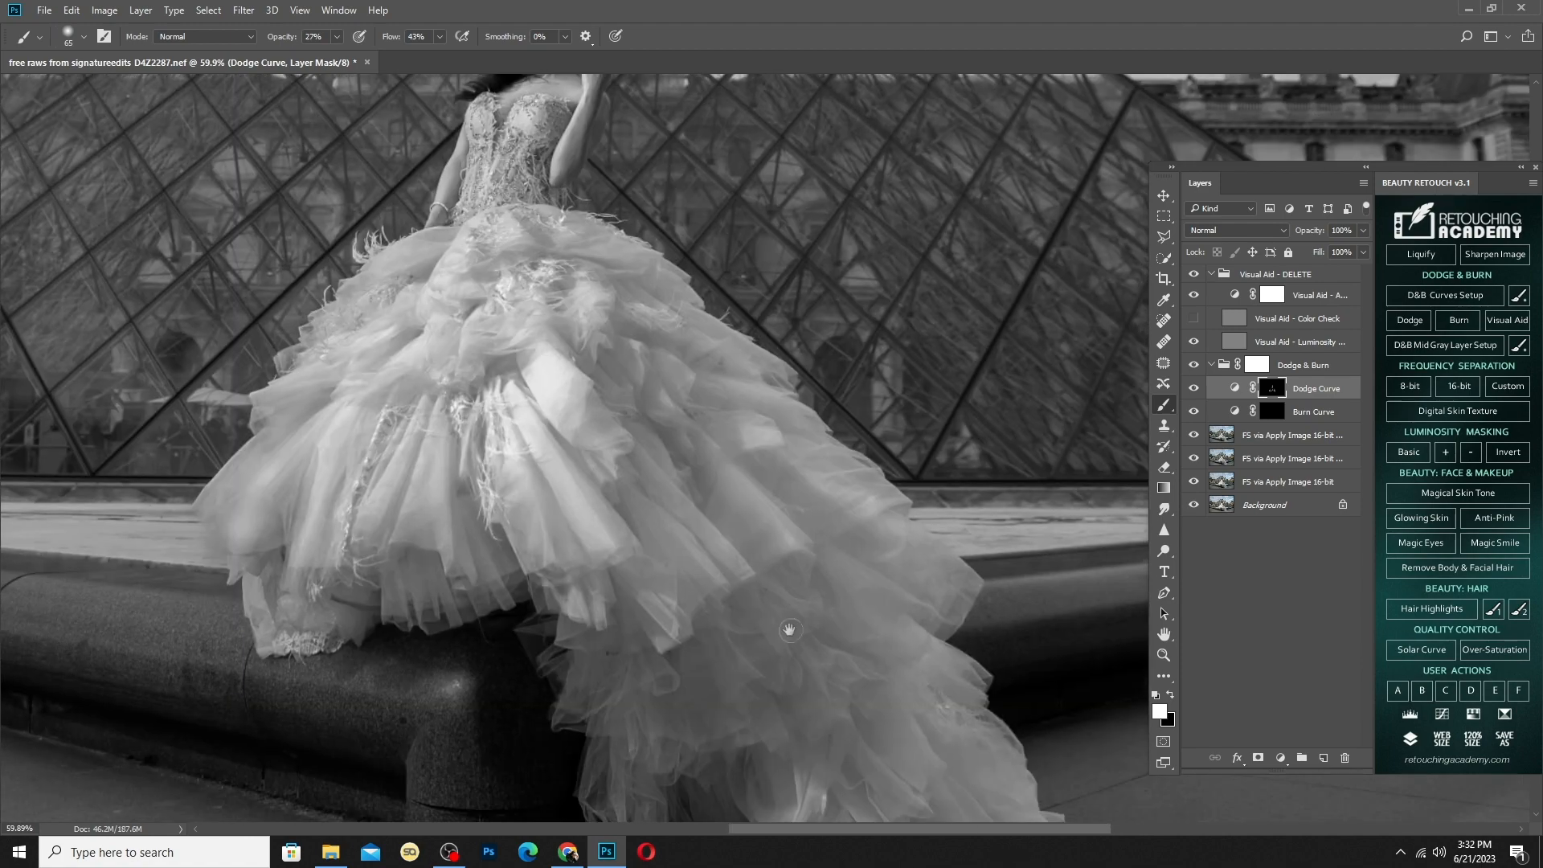
Dodge the dress's long train down to its tip, varying the brush size between broad areas and individual folds
{"action": "key", "text": "bracketright"}
{"action": "key", "text": "bracketright"}
{"action": "key", "text": "bracketright"}
{"action": "key", "text": "bracketright"}
{"action": "key", "text": "bracketright"}
{"action": "left_click_drag", "start_coordinate": [884, 651], "coordinate": [877, 587]}
{"action": "left_click_drag", "start_coordinate": [949, 737], "coordinate": [999, 743]}
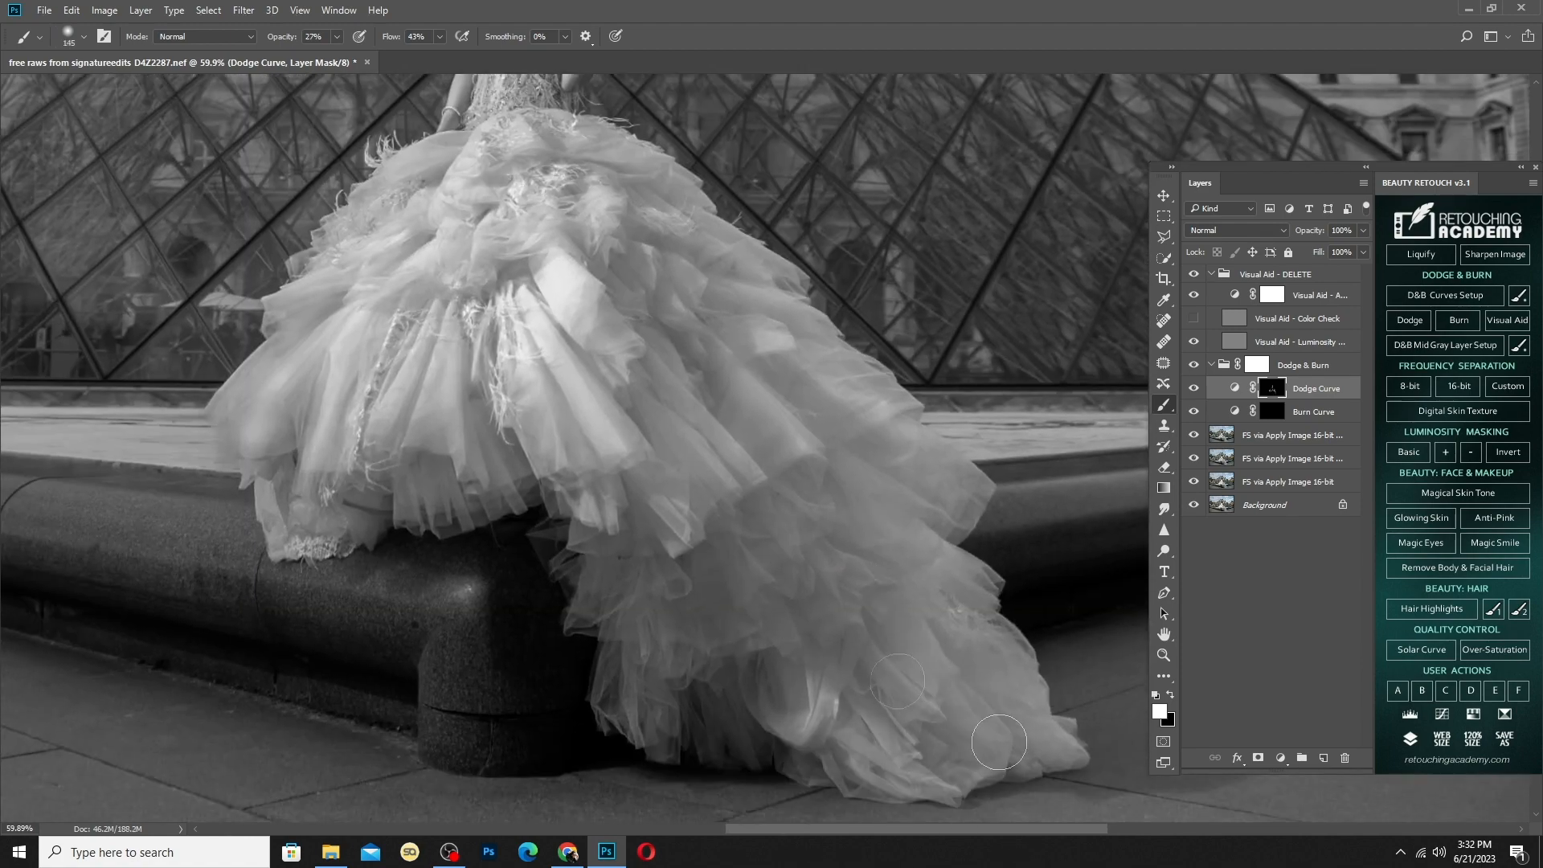
{"action": "mouse_move", "coordinate": [738, 608]}
{"action": "left_mouse_down"}
{"action": "mouse_move", "coordinate": [672, 595]}
{"action": "mouse_move", "coordinate": [641, 643]}
{"action": "left_mouse_up"}
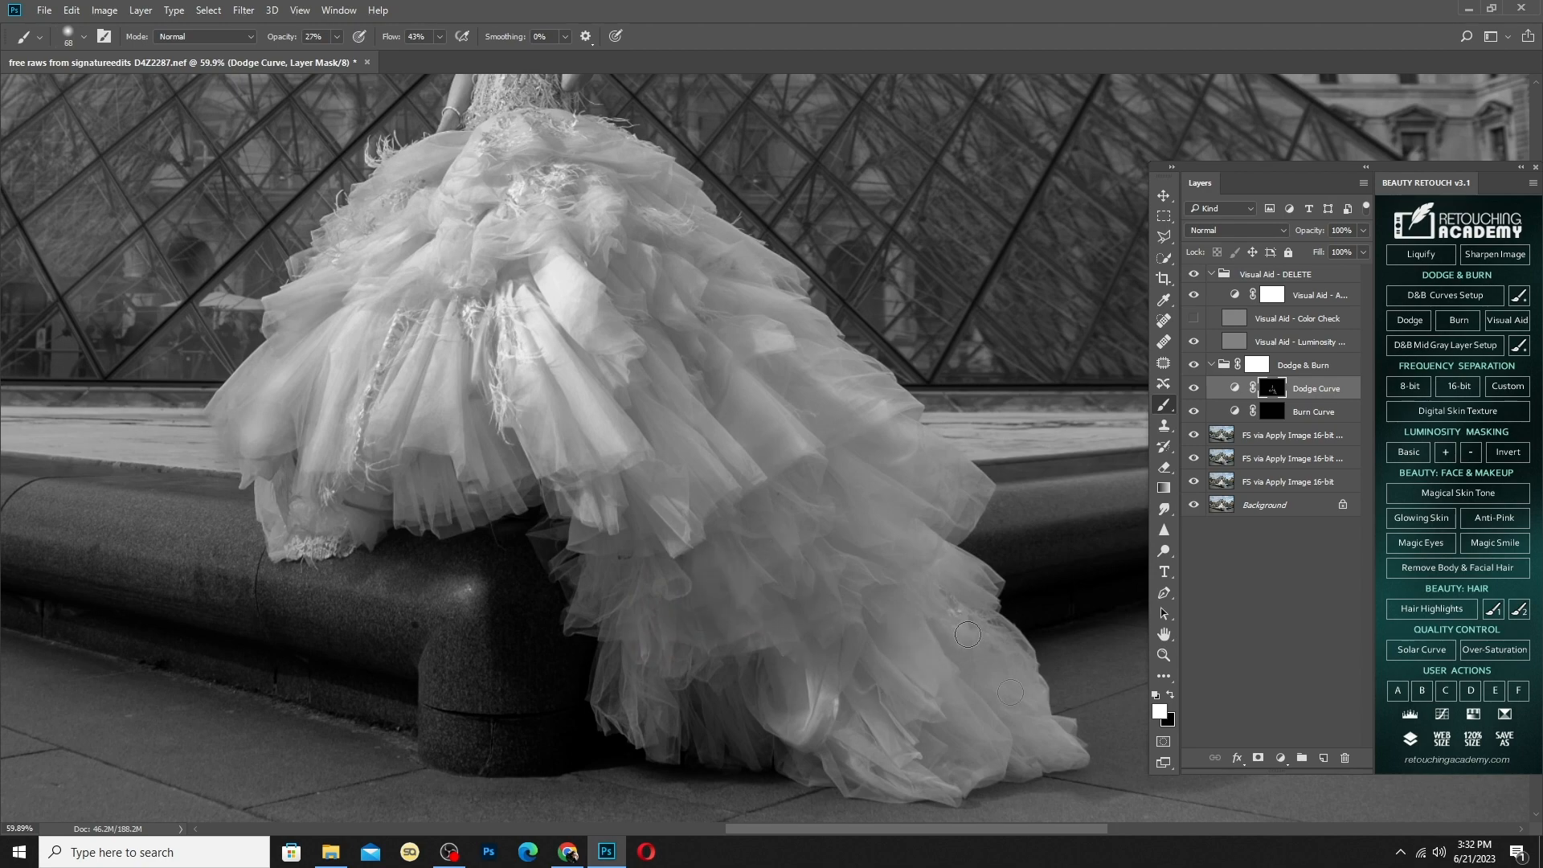
{"action": "left_click_drag", "start_coordinate": [864, 526], "coordinate": [935, 722]}
{"action": "left_click_drag", "start_coordinate": [844, 558], "coordinate": [888, 726]}
Dodge the highlights along the curved stone ledge on the left side of the photo
{"action": "scroll", "coordinate": [757, 576], "scroll_direction": "down", "scroll_amount": 4}
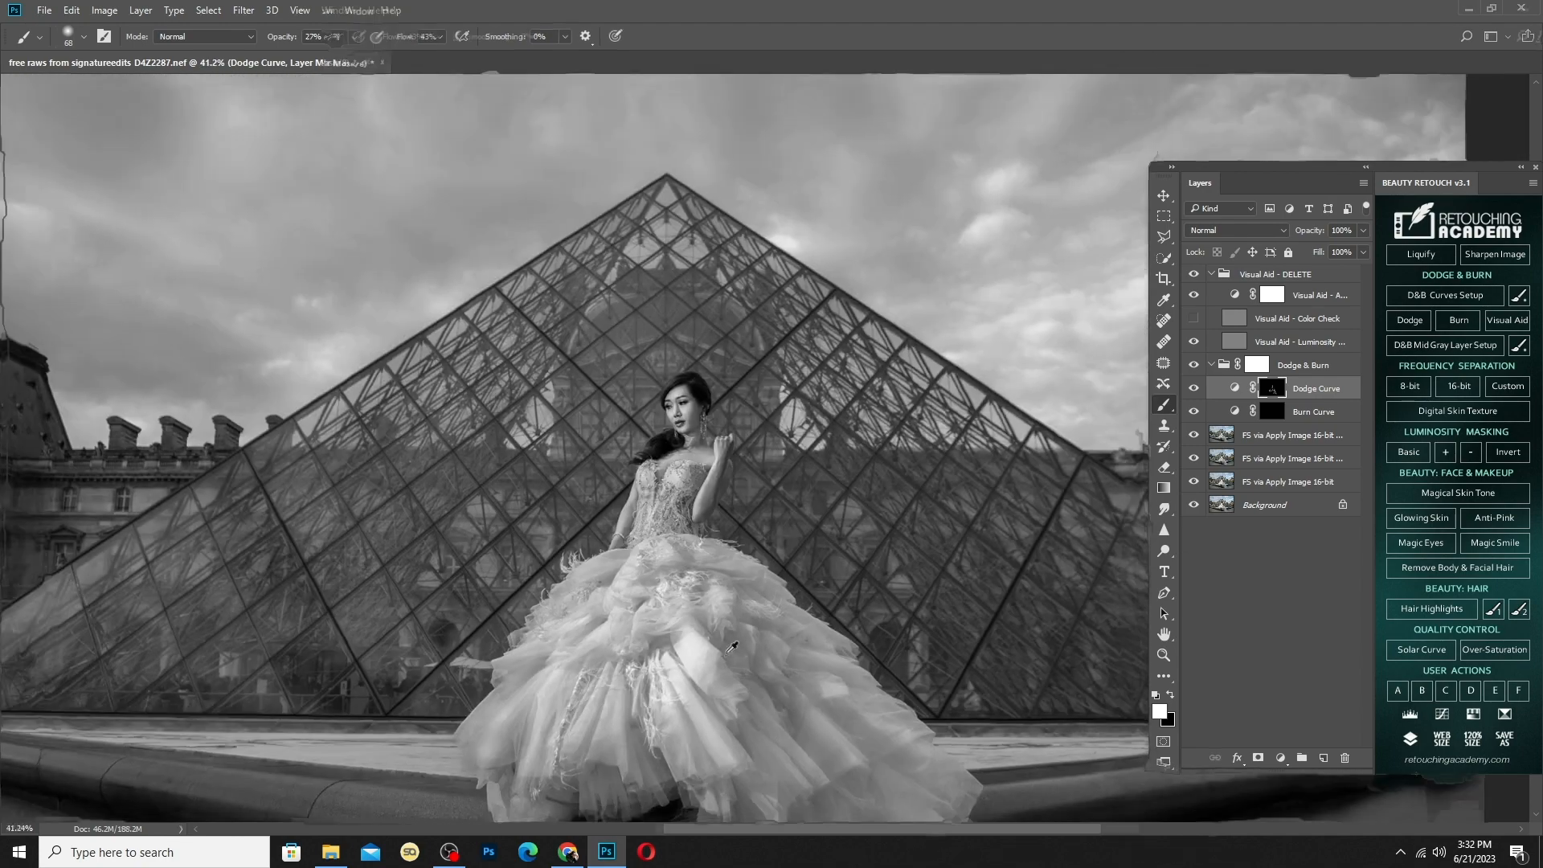
{"action": "scroll", "coordinate": [711, 627], "scroll_direction": "up", "scroll_amount": 2}
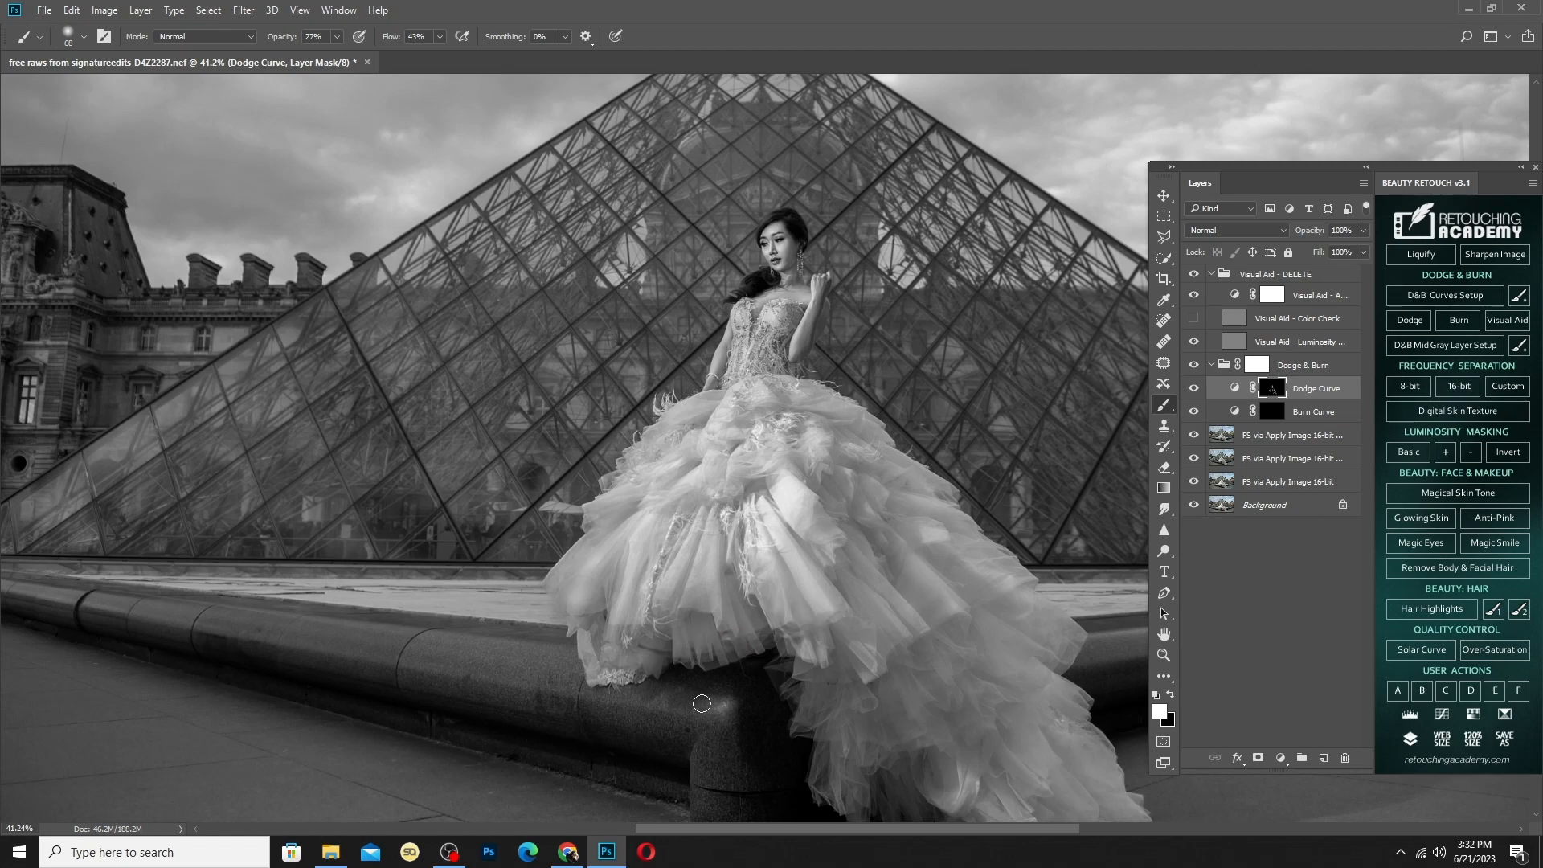
{"action": "left_click_drag", "start_coordinate": [693, 698], "coordinate": [949, 558]}
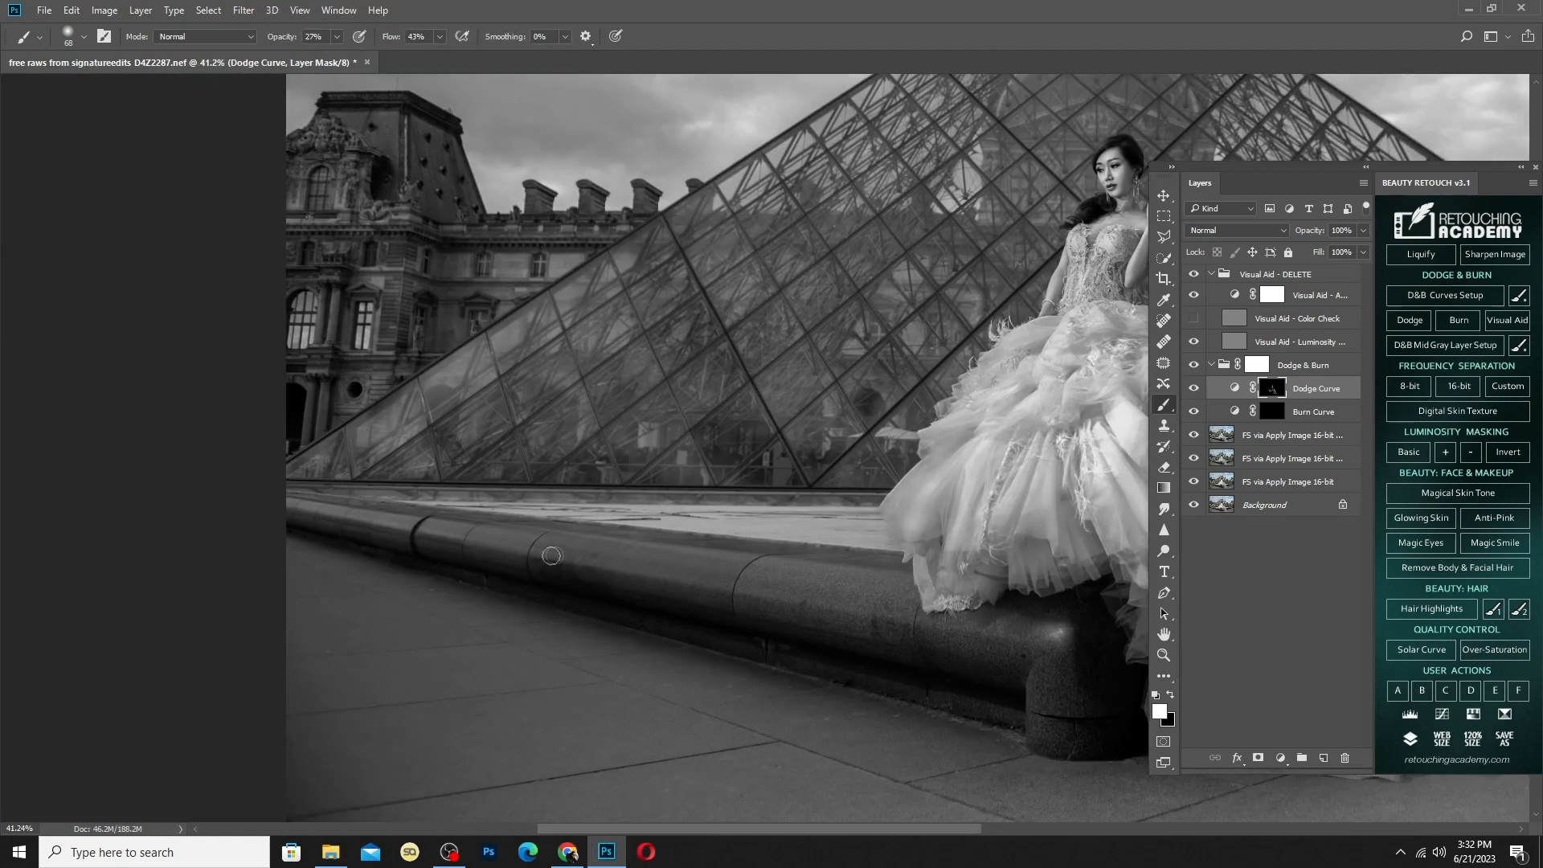
{"action": "left_click_drag", "start_coordinate": [649, 543], "coordinate": [830, 568]}
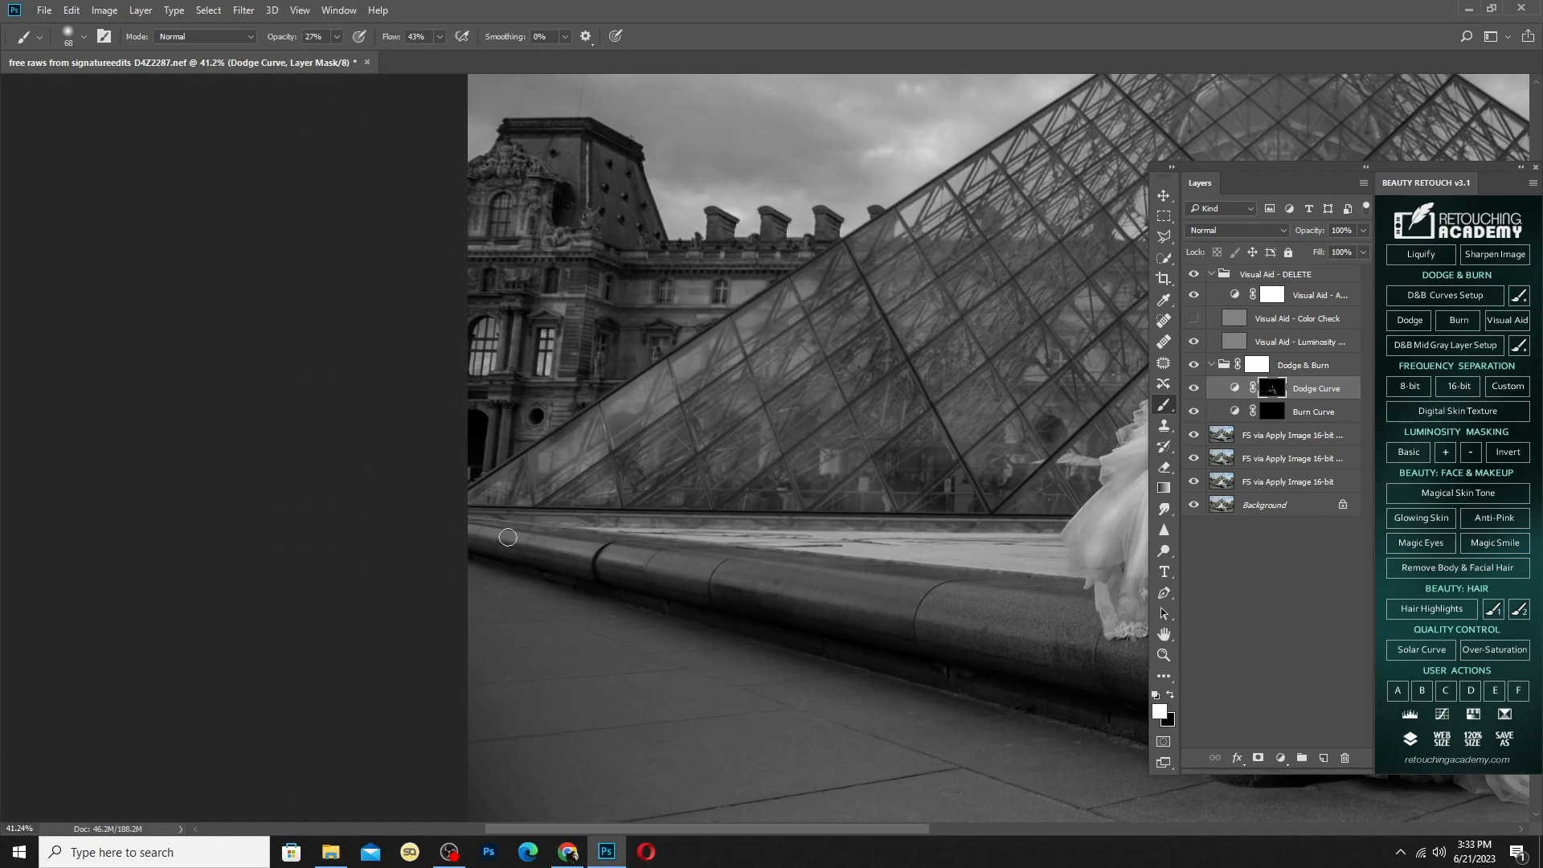
{"action": "left_click_drag", "start_coordinate": [963, 621], "coordinate": [707, 591]}
{"action": "scroll", "coordinate": [901, 625], "scroll_direction": "down", "scroll_amount": 4}
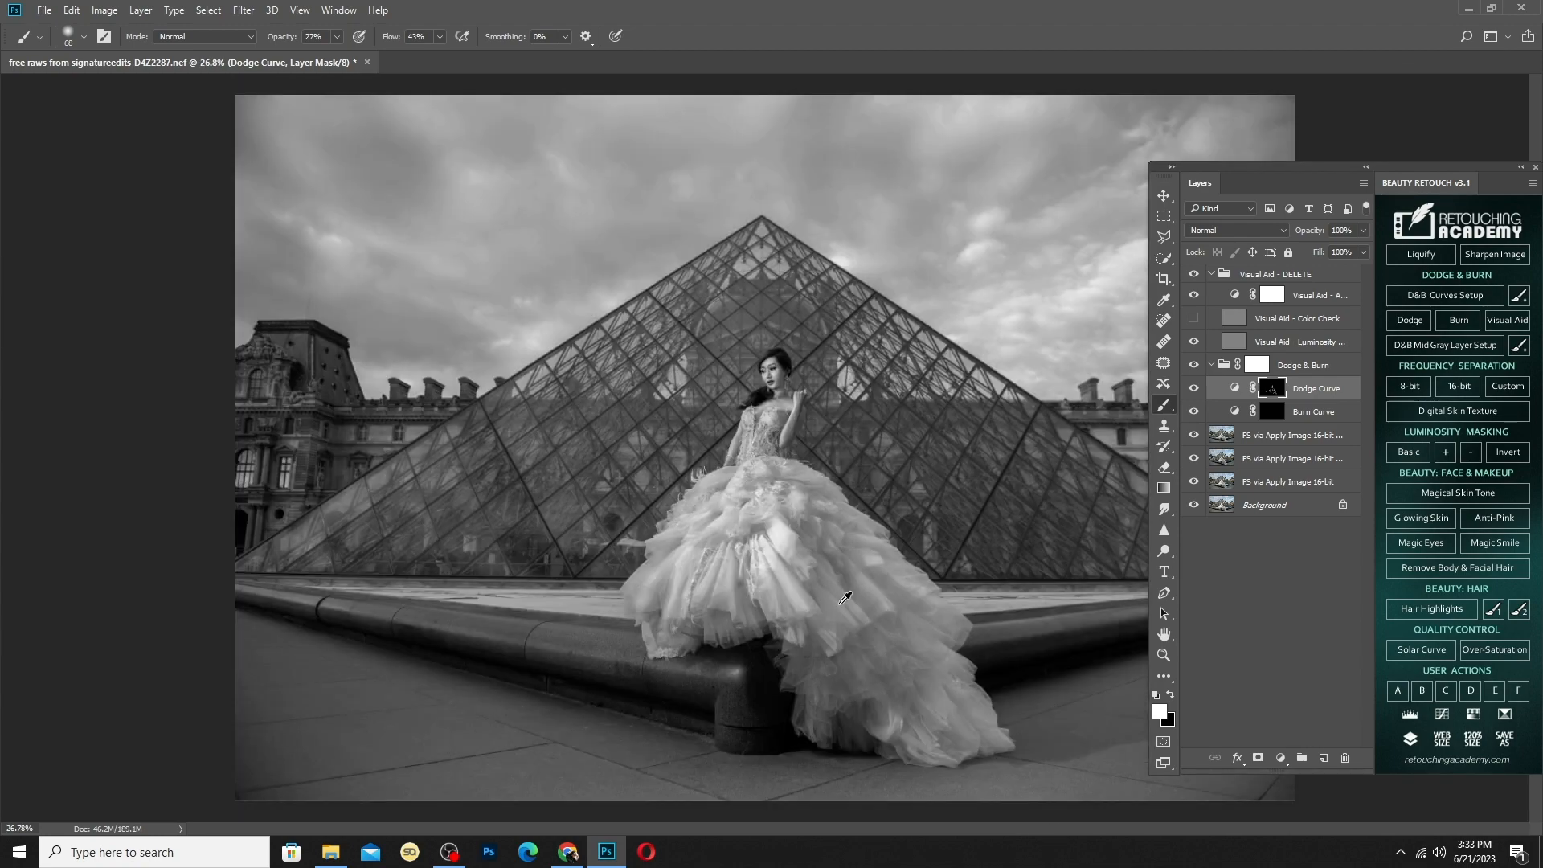
Enlarge the brush and dodge the left part of the background around the pyramid and the palace
{"action": "scroll", "coordinate": [293, 536], "scroll_direction": "up", "scroll_amount": 3}
{"action": "right_click", "coordinate": [289, 556], "text": "alt"}
{"action": "mouse_move", "coordinate": [551, 400]}
{"action": "left_mouse_down"}
{"action": "mouse_move", "coordinate": [490, 434]}
{"action": "mouse_move", "coordinate": [609, 540]}
{"action": "mouse_move", "coordinate": [539, 432]}
{"action": "mouse_move", "coordinate": [565, 538]}
{"action": "mouse_move", "coordinate": [543, 579]}
{"action": "mouse_move", "coordinate": [688, 516]}
{"action": "mouse_move", "coordinate": [354, 468]}
{"action": "left_mouse_up"}
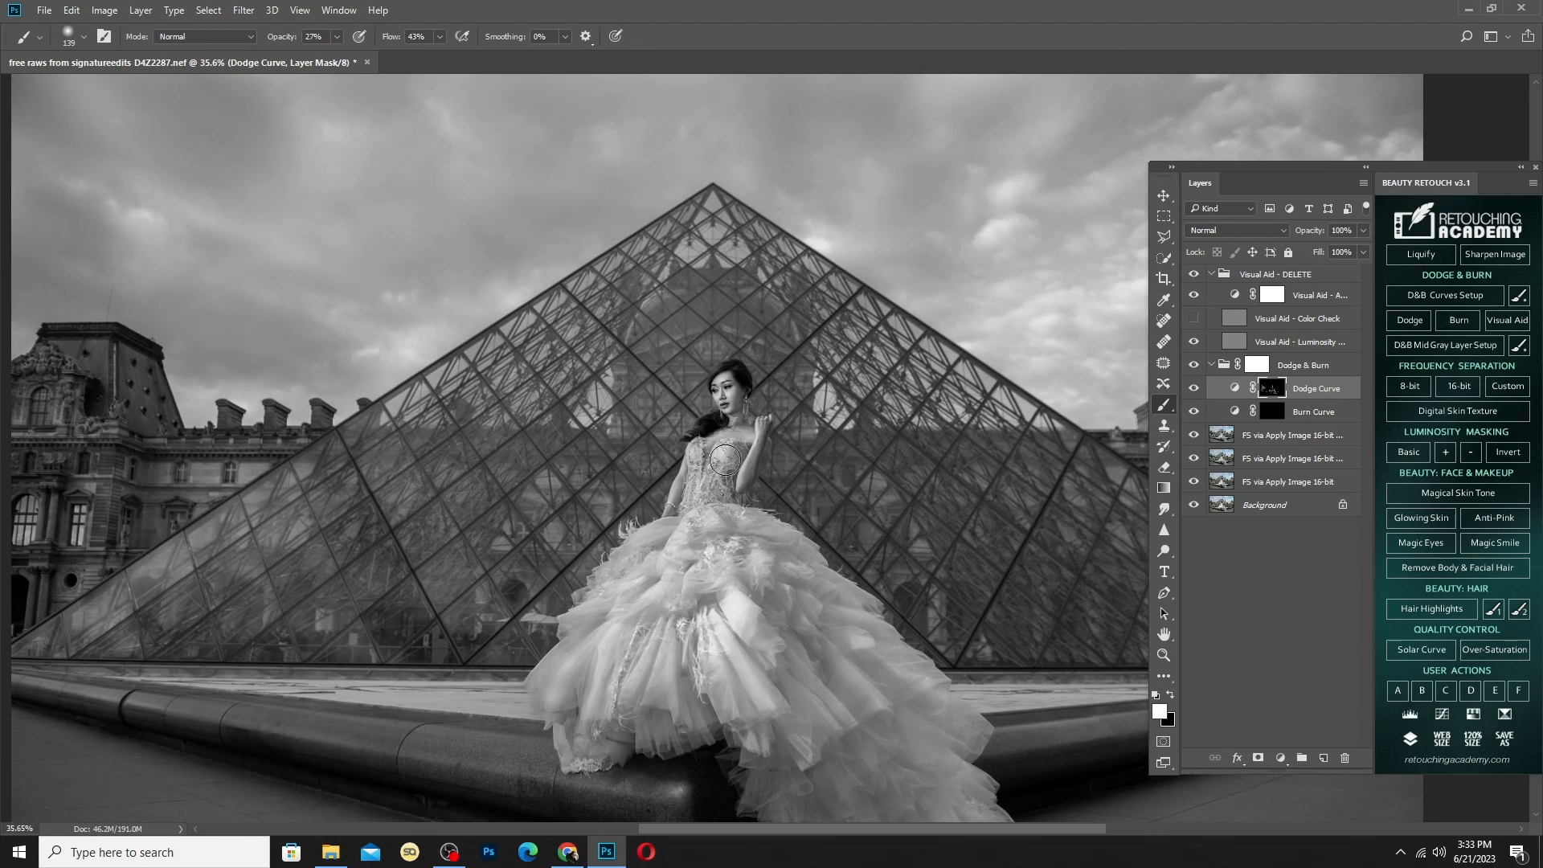
Touch up the dodging on the bride's forehead, then resize the brush for the right side of the background
{"action": "scroll", "coordinate": [725, 459], "scroll_direction": "up", "scroll_amount": 5}
{"action": "right_click", "coordinate": [655, 450], "text": "alt"}
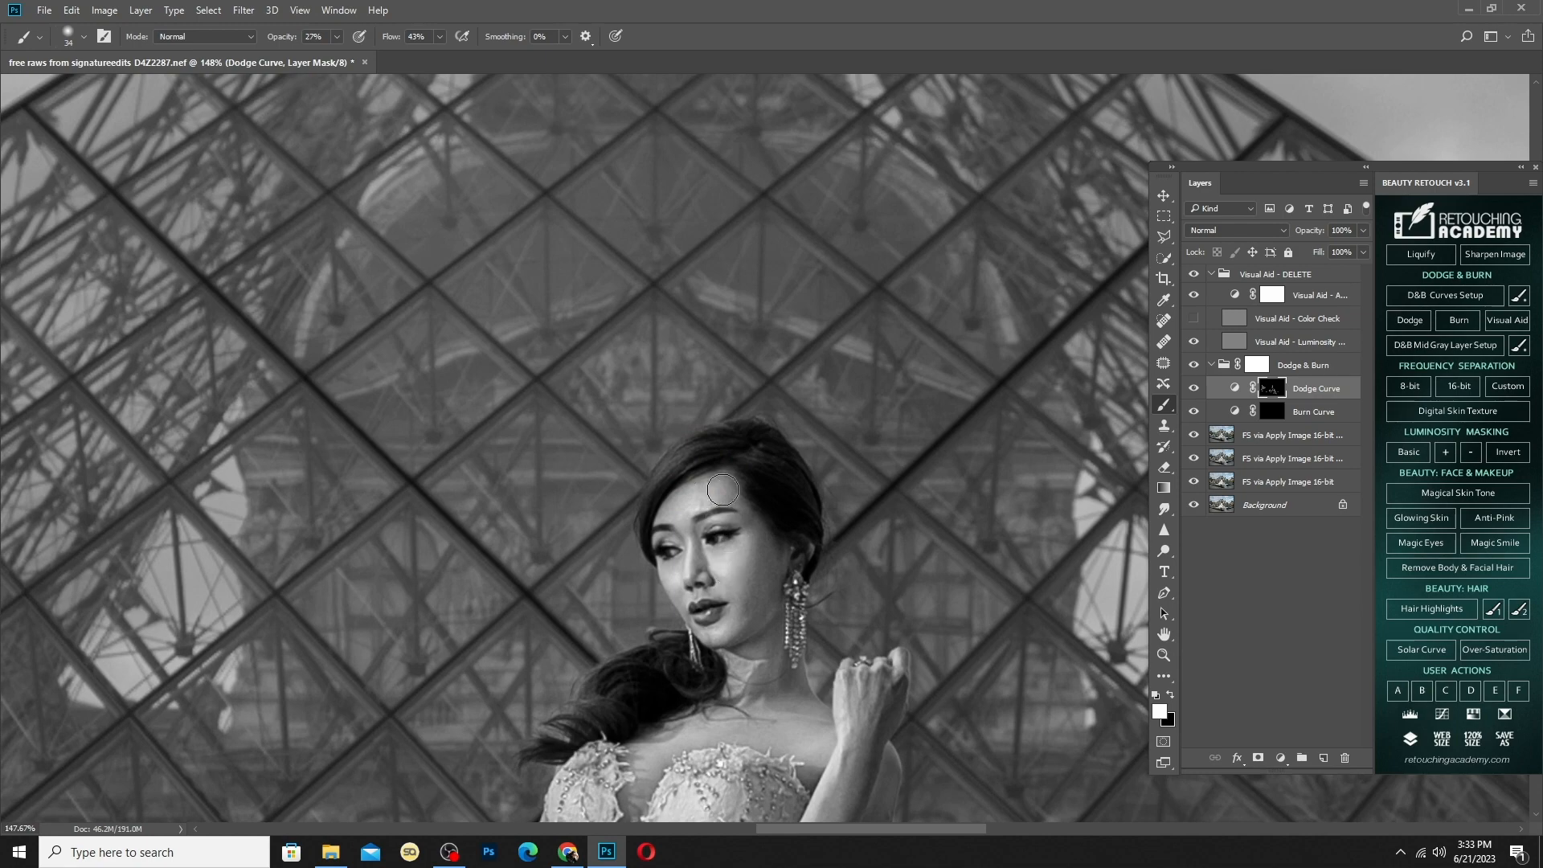
{"action": "scroll", "coordinate": [723, 562], "scroll_direction": "down", "scroll_amount": 5}
{"action": "right_click", "coordinate": [874, 498], "text": "alt"}
{"action": "scroll", "coordinate": [930, 508], "scroll_direction": "down", "scroll_amount": 2}
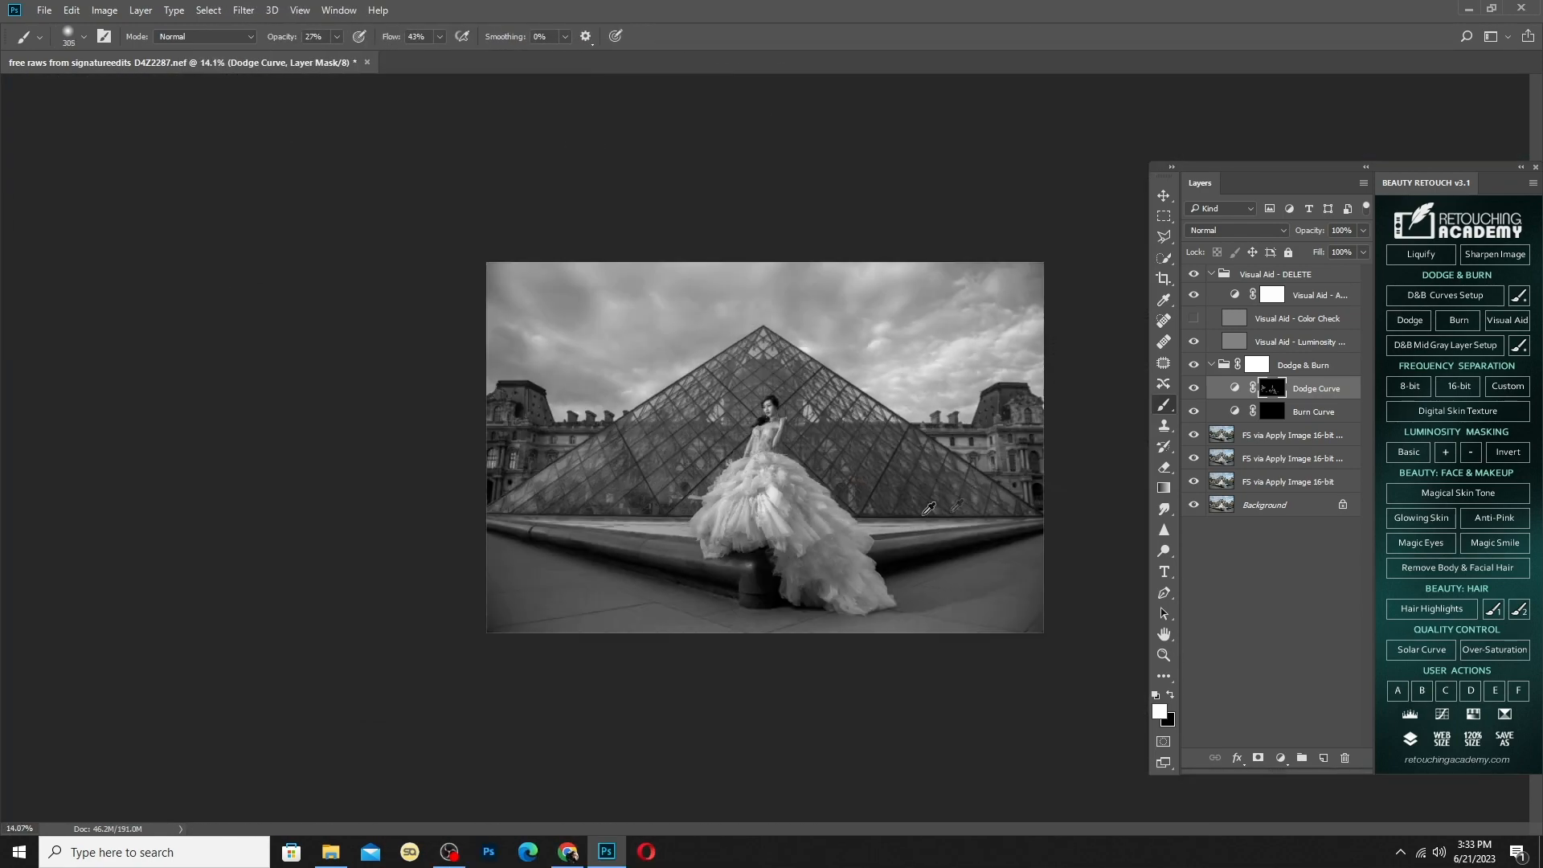
Finish dodging the background with a very large brush and hide the Visual Aid group to show the photo in colour
{"action": "right_click", "coordinate": [1003, 459], "text": "alt"}
{"action": "scroll", "coordinate": [953, 492], "scroll_direction": "down", "scroll_amount": 1}
{"action": "left_click", "coordinate": [1250, 277]}
{"action": "left_click", "coordinate": [1194, 274]}
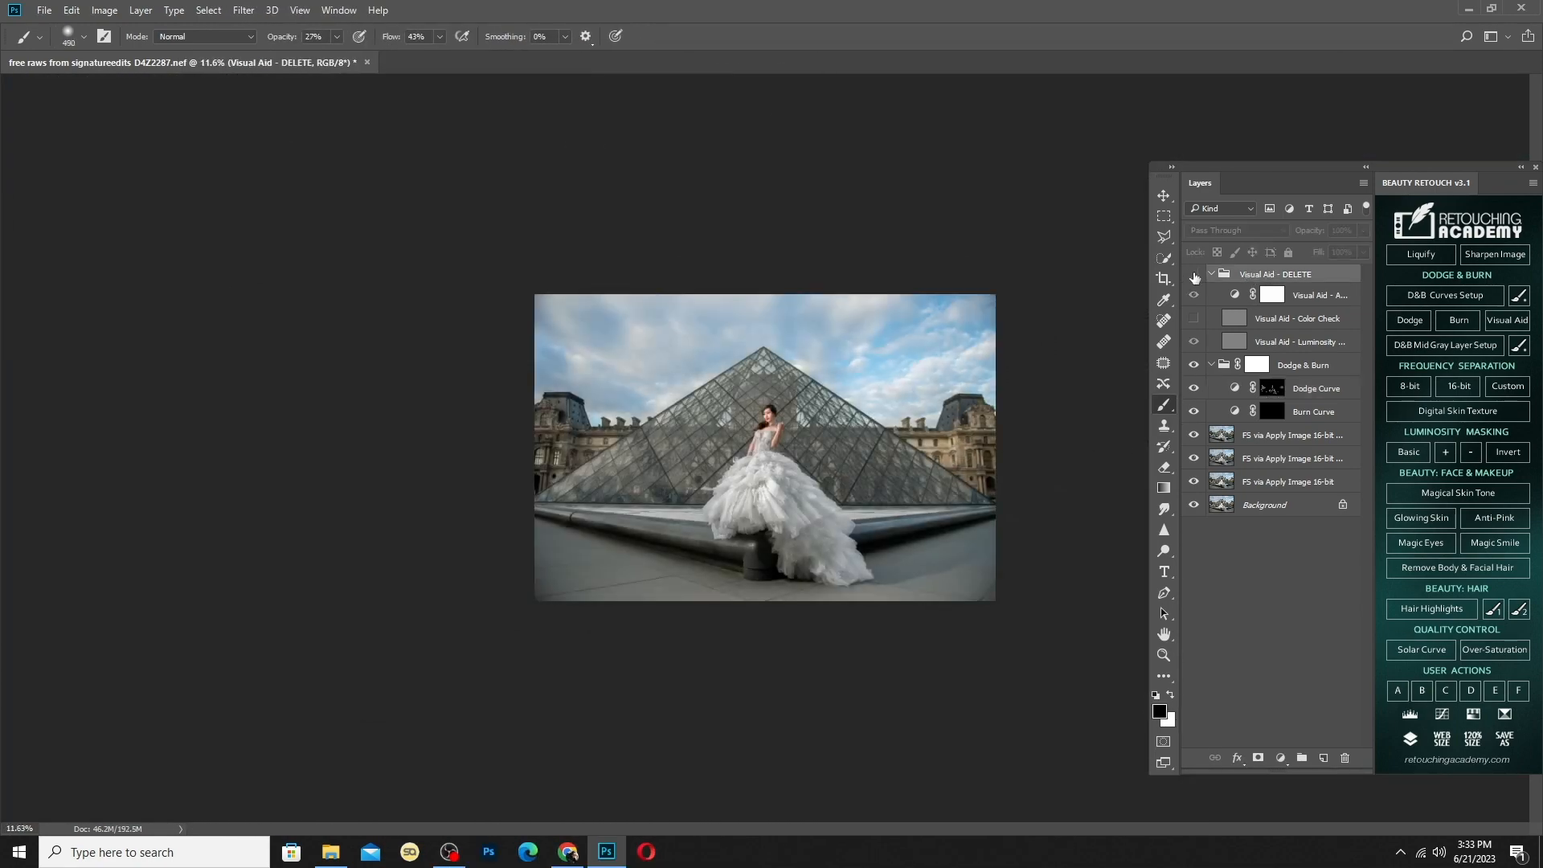
Delete the Visual Aid group and merge the Dodge & Burn group with the frequency separation layer directly beneath it
{"action": "key", "text": "Delete"}
{"action": "left_click", "coordinate": [1264, 363], "text": "shift"}
{"action": "left_click", "coordinate": [1261, 371], "text": "ctrl"}
{"action": "key", "text": "ctrl+e"}
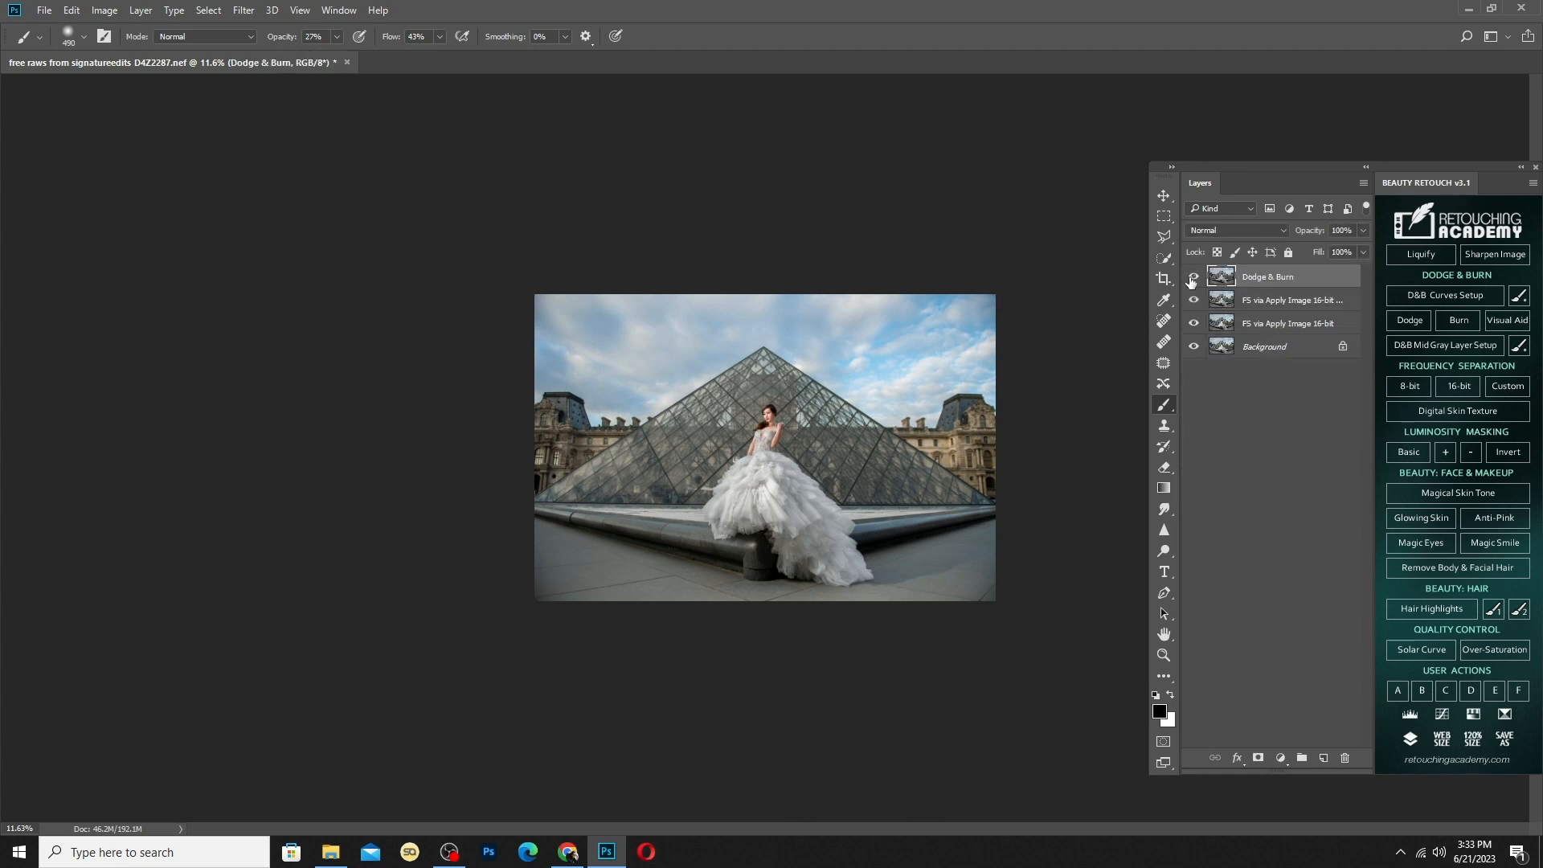
Make a quick selection of the pavement and the stone ledge around the bride, leaving the dress out
{"action": "key", "text": "ctrl+0"}
{"action": "scroll", "coordinate": [780, 452], "scroll_direction": "down", "scroll_amount": 2}
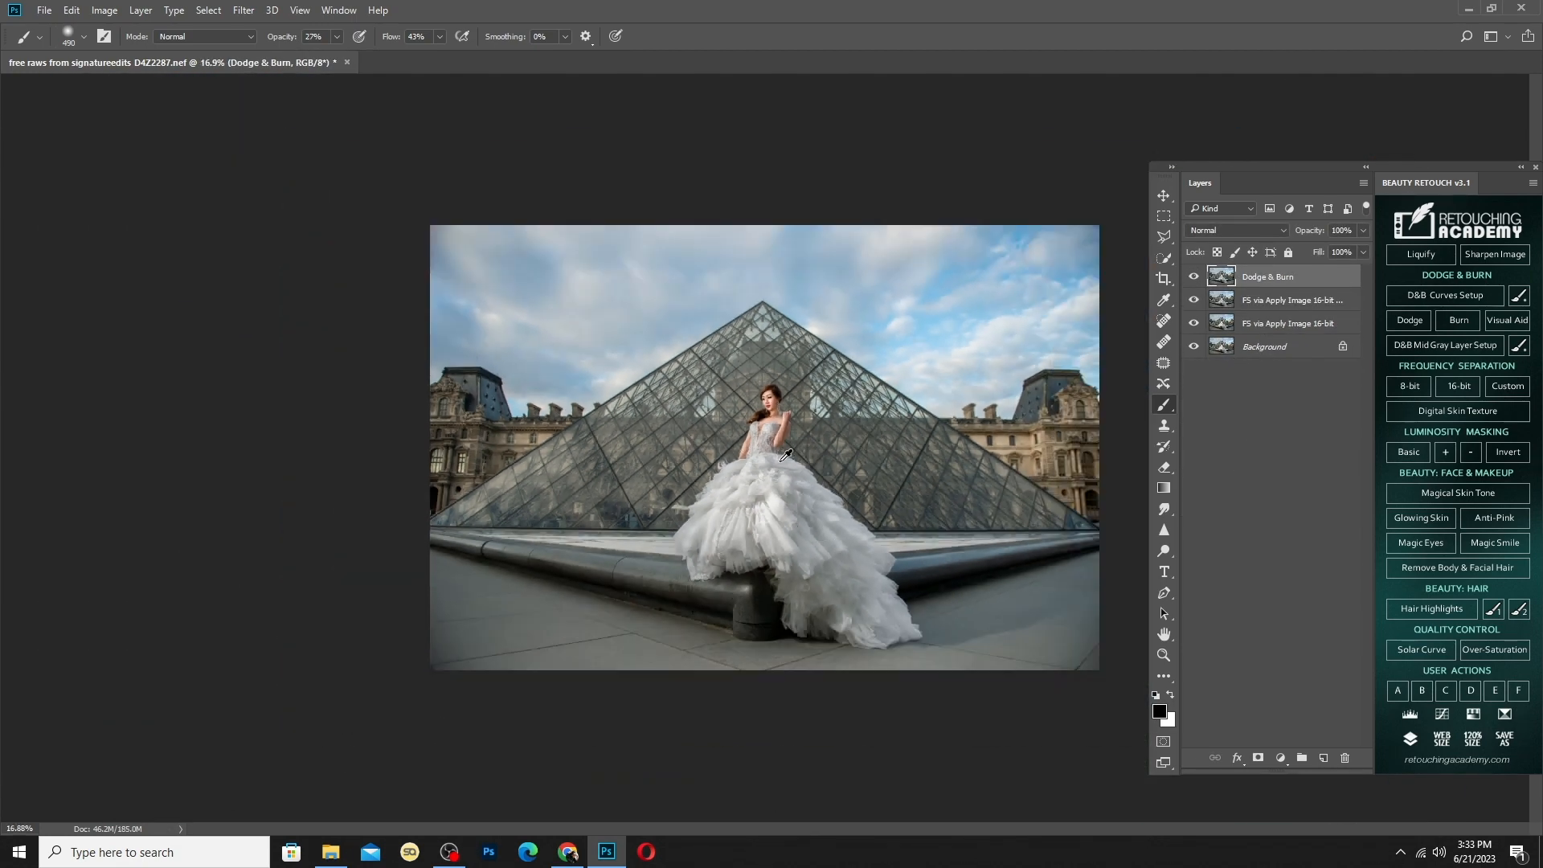
{"action": "key", "text": "w"}
{"action": "mouse_move", "coordinate": [621, 595]}
{"action": "left_mouse_down"}
{"action": "mouse_move", "coordinate": [622, 674]}
{"action": "mouse_move", "coordinate": [911, 687]}
{"action": "mouse_move", "coordinate": [1013, 571]}
{"action": "left_mouse_up"}
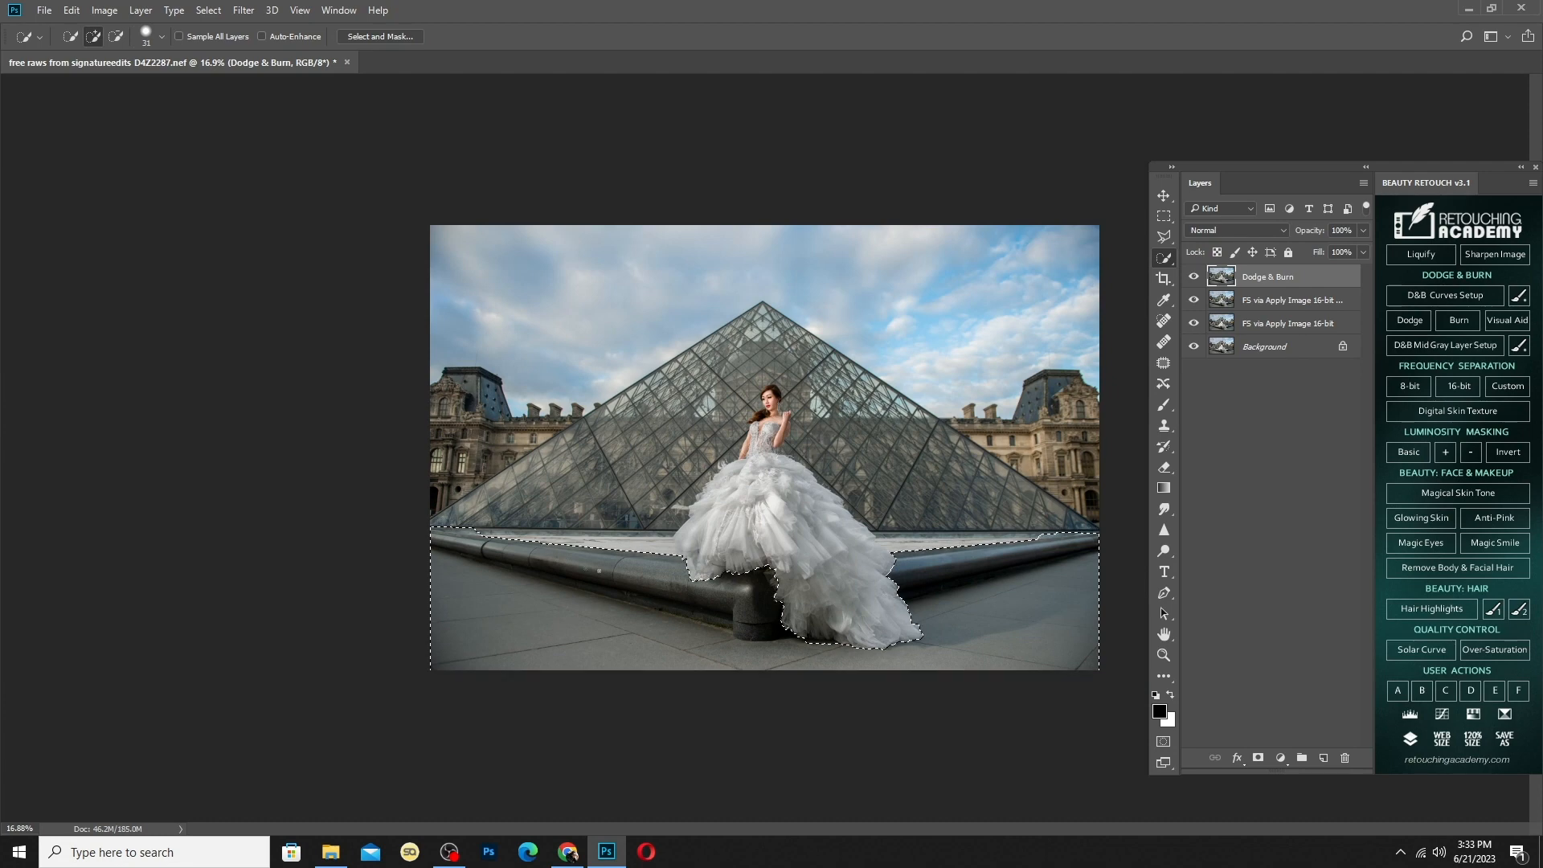
{"action": "left_click", "coordinate": [661, 545]}
{"action": "left_click", "coordinate": [761, 573], "text": "alt"}
{"action": "left_click", "coordinate": [761, 581]}
{"action": "left_click", "coordinate": [768, 572], "text": "alt"}
{"action": "left_click_drag", "start_coordinate": [915, 547], "coordinate": [968, 548]}
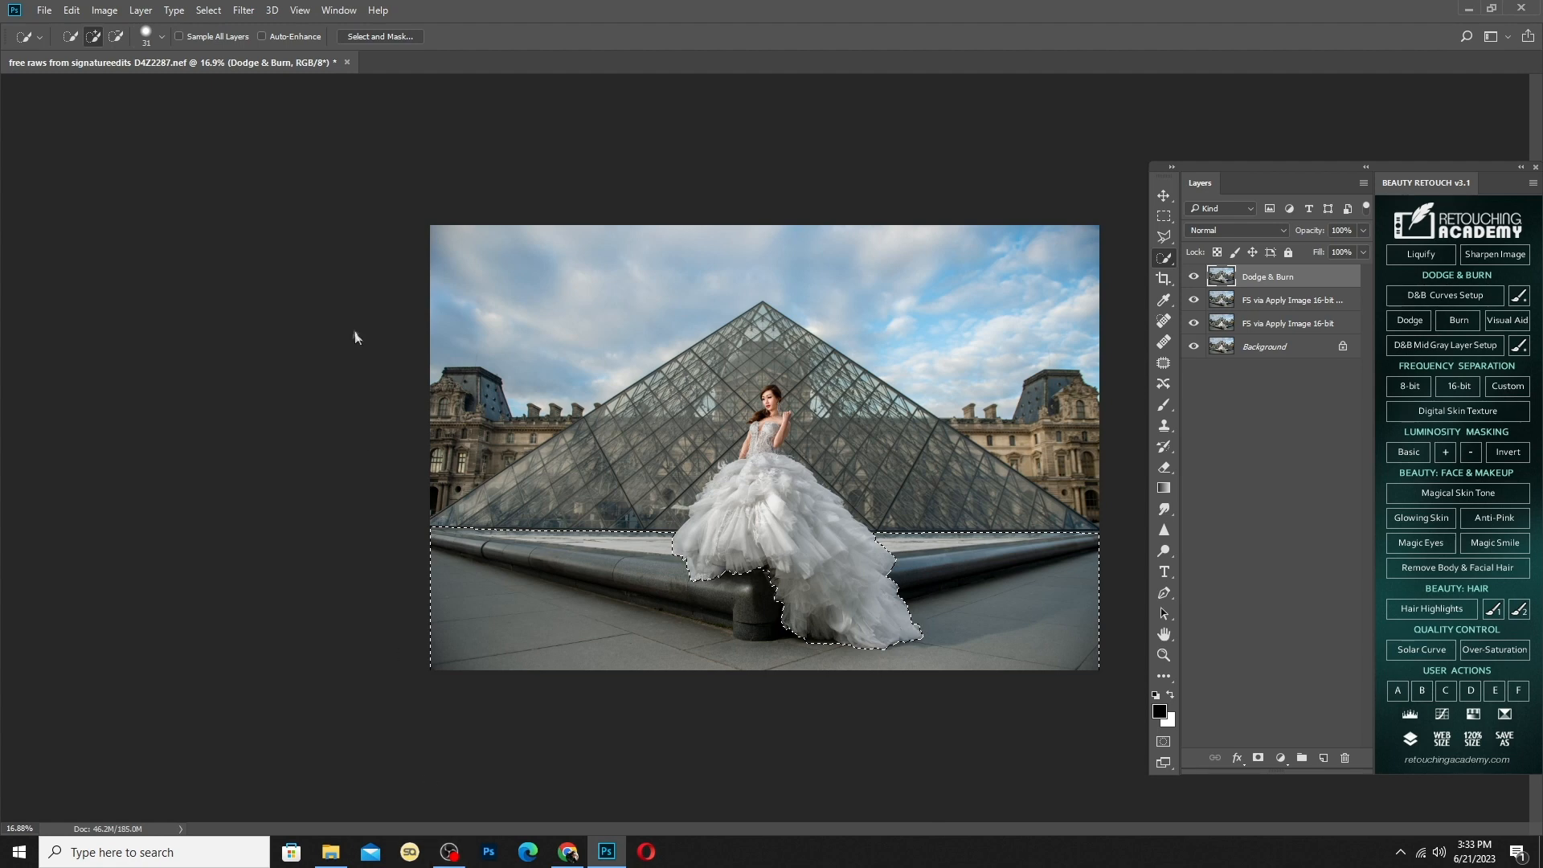
Desaturate the selected ground in Camera Raw's HSL mixer and set luminance to greens -32, aquas -32 and blues -44
{"action": "key", "text": "ctrl+shift+a"}
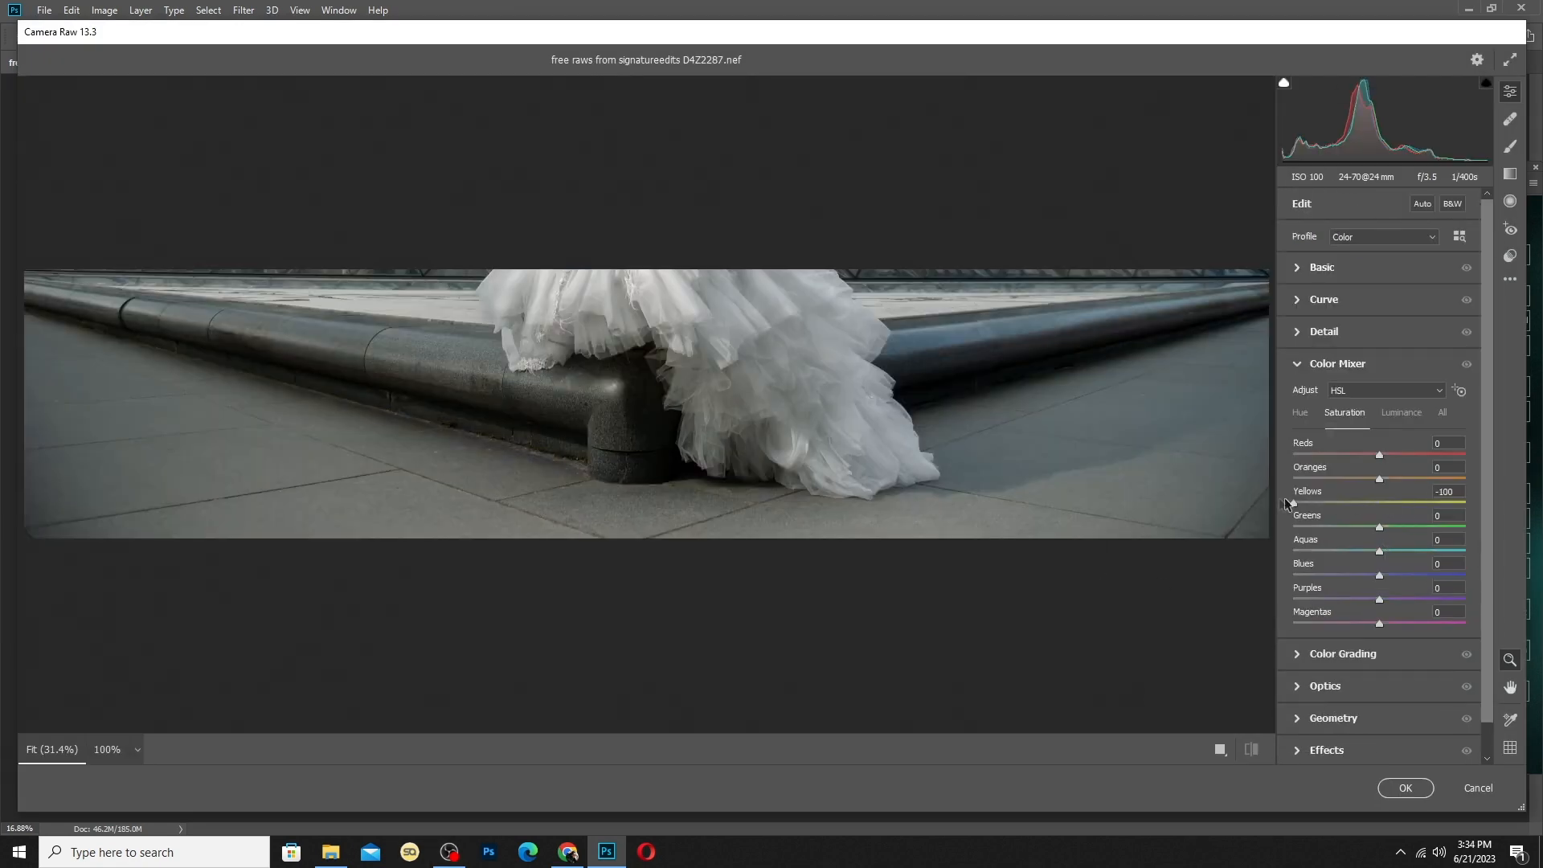
{"action": "left_click_drag", "start_coordinate": [1290, 503], "coordinate": [1303, 575]}
{"action": "left_click", "coordinate": [1384, 411]}
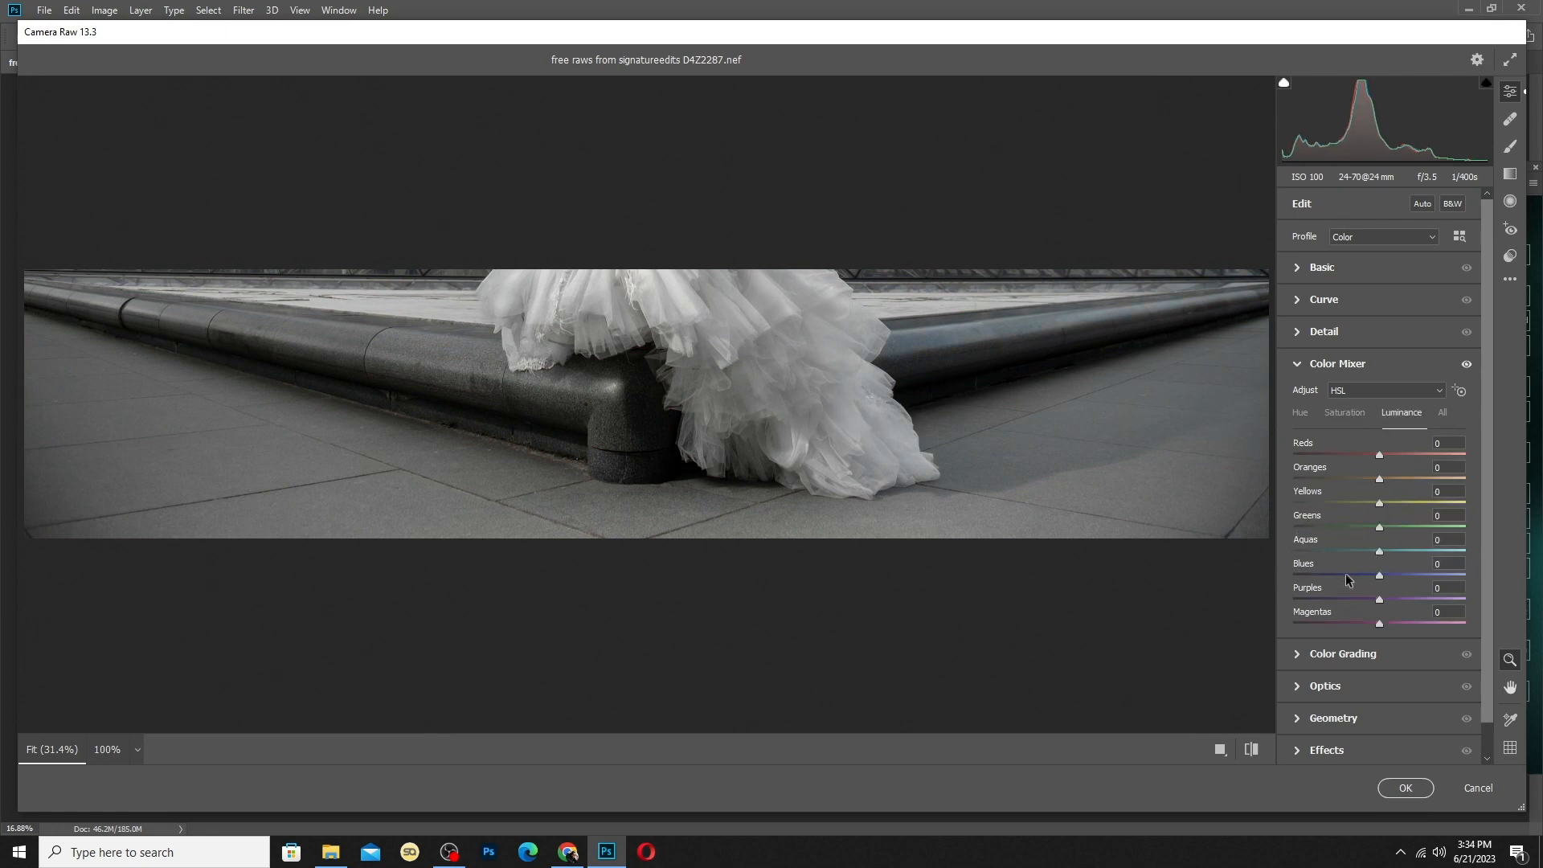
{"action": "left_click", "coordinate": [1342, 575]}
{"action": "left_click", "coordinate": [1352, 550]}
{"action": "left_click", "coordinate": [1351, 527]}
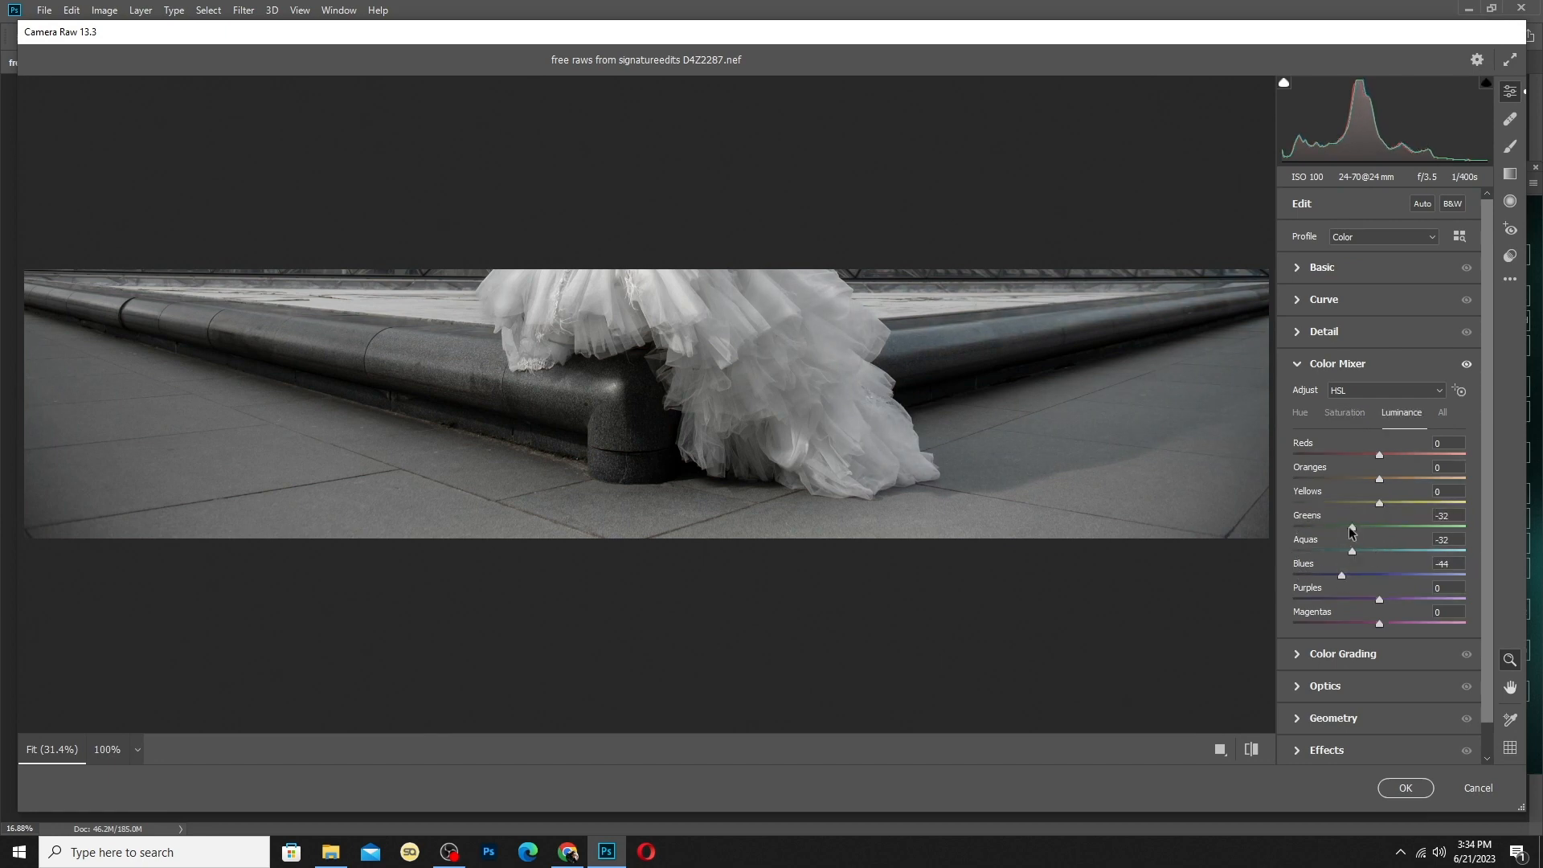
Lower the ground's highlights to -34 and its temperature to -4 in Camera Raw, and apply the adjustments
{"action": "left_click", "coordinate": [1356, 272]}
{"action": "left_click", "coordinate": [1351, 441]}
{"action": "left_click_drag", "start_coordinate": [1379, 334], "coordinate": [1377, 337]}
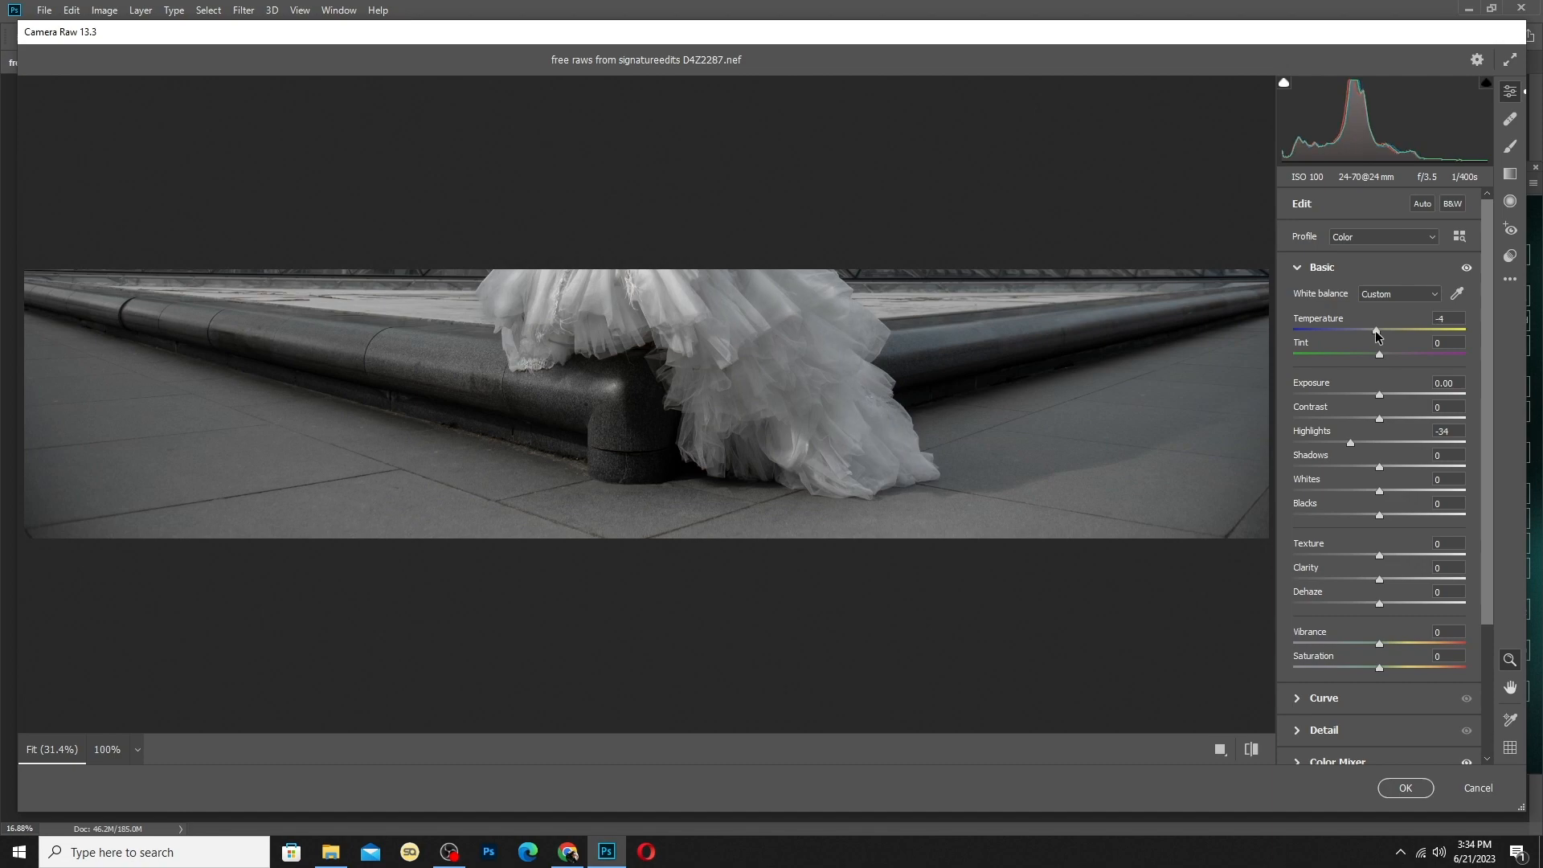
{"action": "left_click_drag", "start_coordinate": [1373, 432], "coordinate": [1286, 461]}
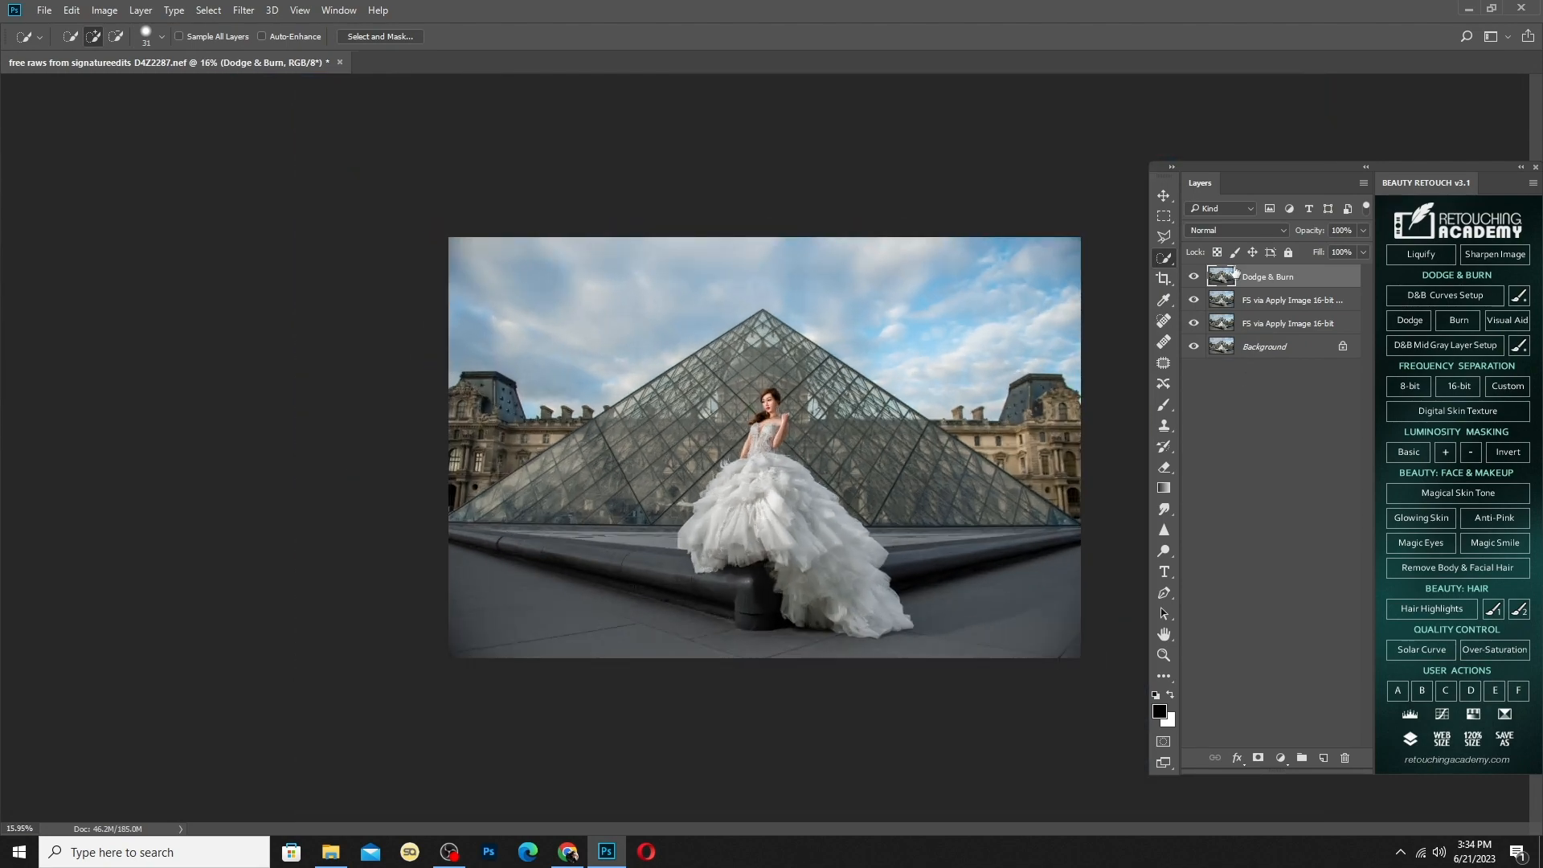
Compare the photo repeatedly with and without the Dodge & Burn layer
{"action": "left_click", "coordinate": [1195, 279]}
{"action": "left_click", "coordinate": [1195, 279]}
{"action": "left_click", "coordinate": [1195, 279]}
{"action": "left_click", "coordinate": [1195, 279]}
{"action": "left_click", "coordinate": [1195, 279]}
{"action": "left_click", "coordinate": [1195, 279]}
{"action": "left_click", "coordinate": [1195, 279]}
{"action": "left_click", "coordinate": [1195, 278]}
Duplicate the Dodge & Burn layer and make a quick selection of the whole sky on the copy
{"action": "scroll", "coordinate": [546, 440], "scroll_direction": "up", "scroll_amount": 4}
{"action": "scroll", "coordinate": [547, 440], "scroll_direction": "down", "scroll_amount": 2}
{"action": "scroll", "coordinate": [481, 472], "scroll_direction": "up", "scroll_amount": 1}
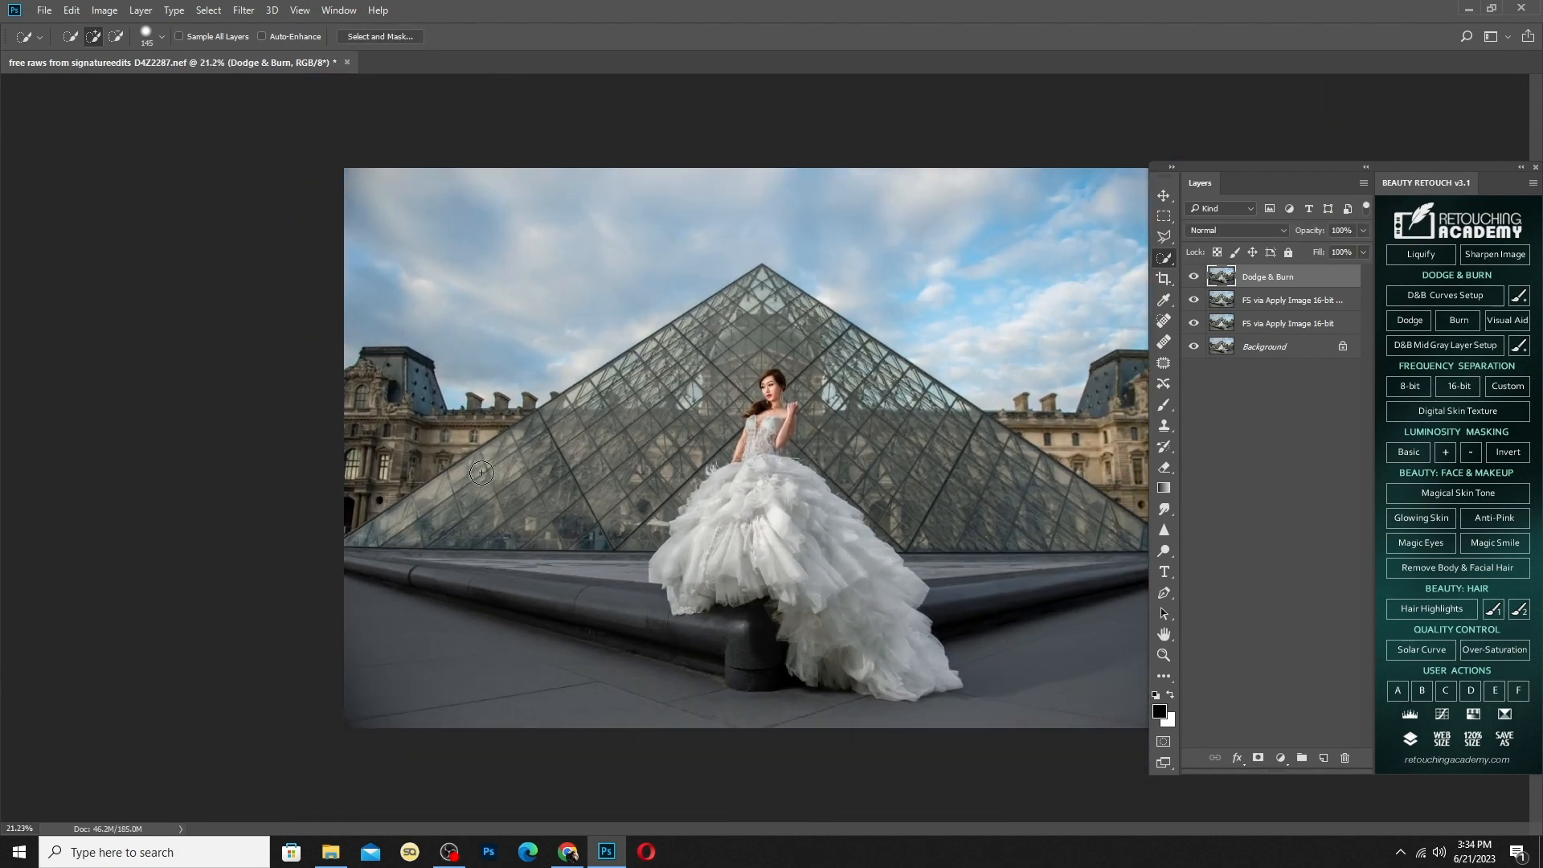
{"action": "scroll", "coordinate": [482, 473], "scroll_direction": "down", "scroll_amount": 1}
{"action": "mouse_move", "coordinate": [495, 314]}
{"action": "left_mouse_down"}
{"action": "mouse_move", "coordinate": [505, 270]}
{"action": "mouse_move", "coordinate": [697, 258]}
{"action": "mouse_move", "coordinate": [986, 298]}
{"action": "mouse_move", "coordinate": [884, 335]}
{"action": "left_mouse_up"}
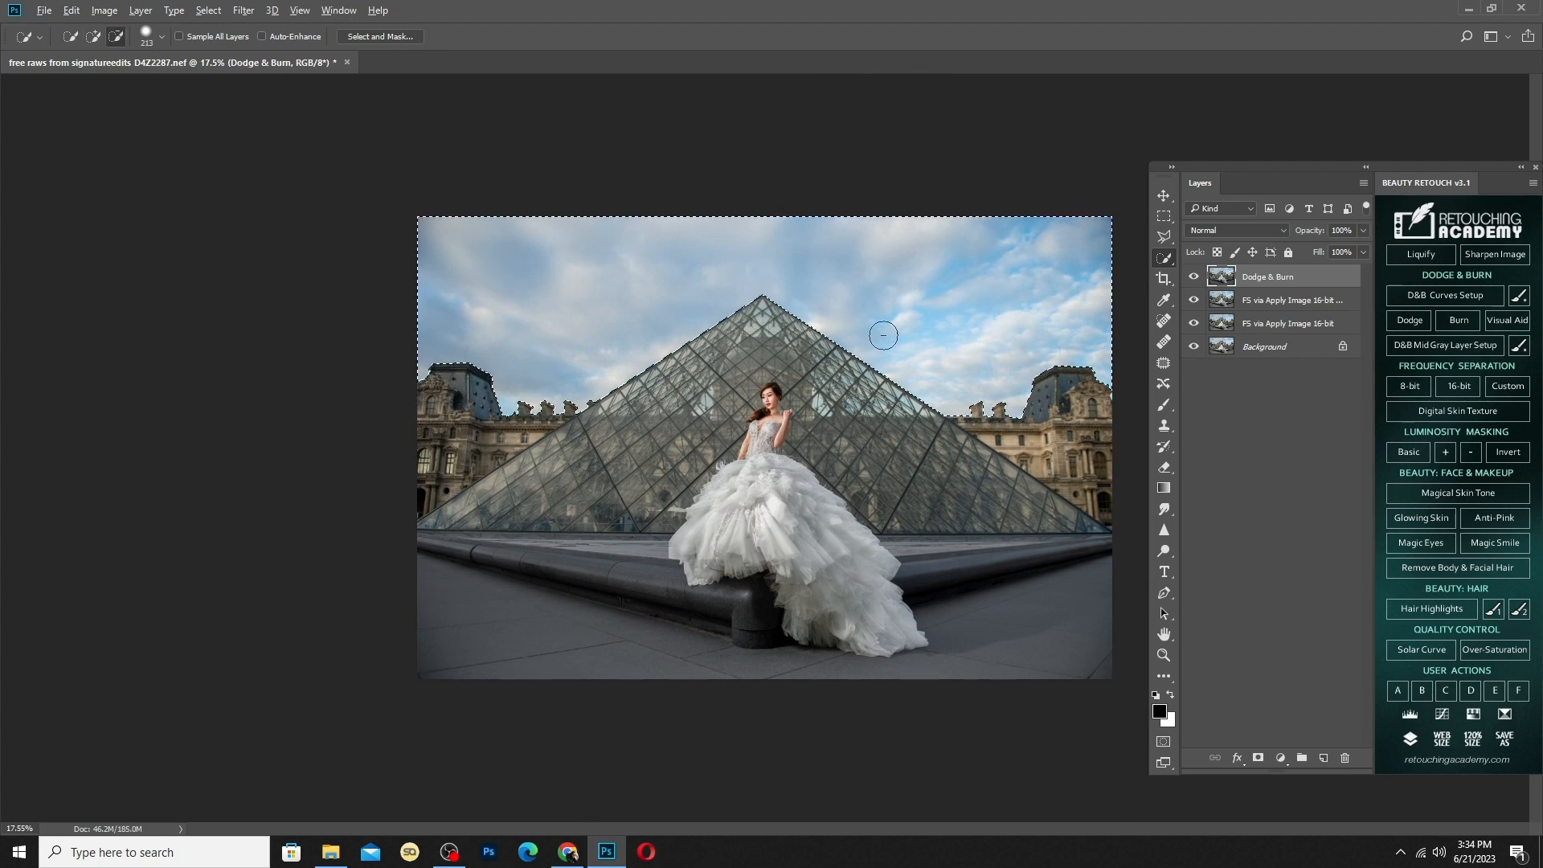
{"action": "scroll", "coordinate": [753, 443], "scroll_direction": "up", "scroll_amount": 1}
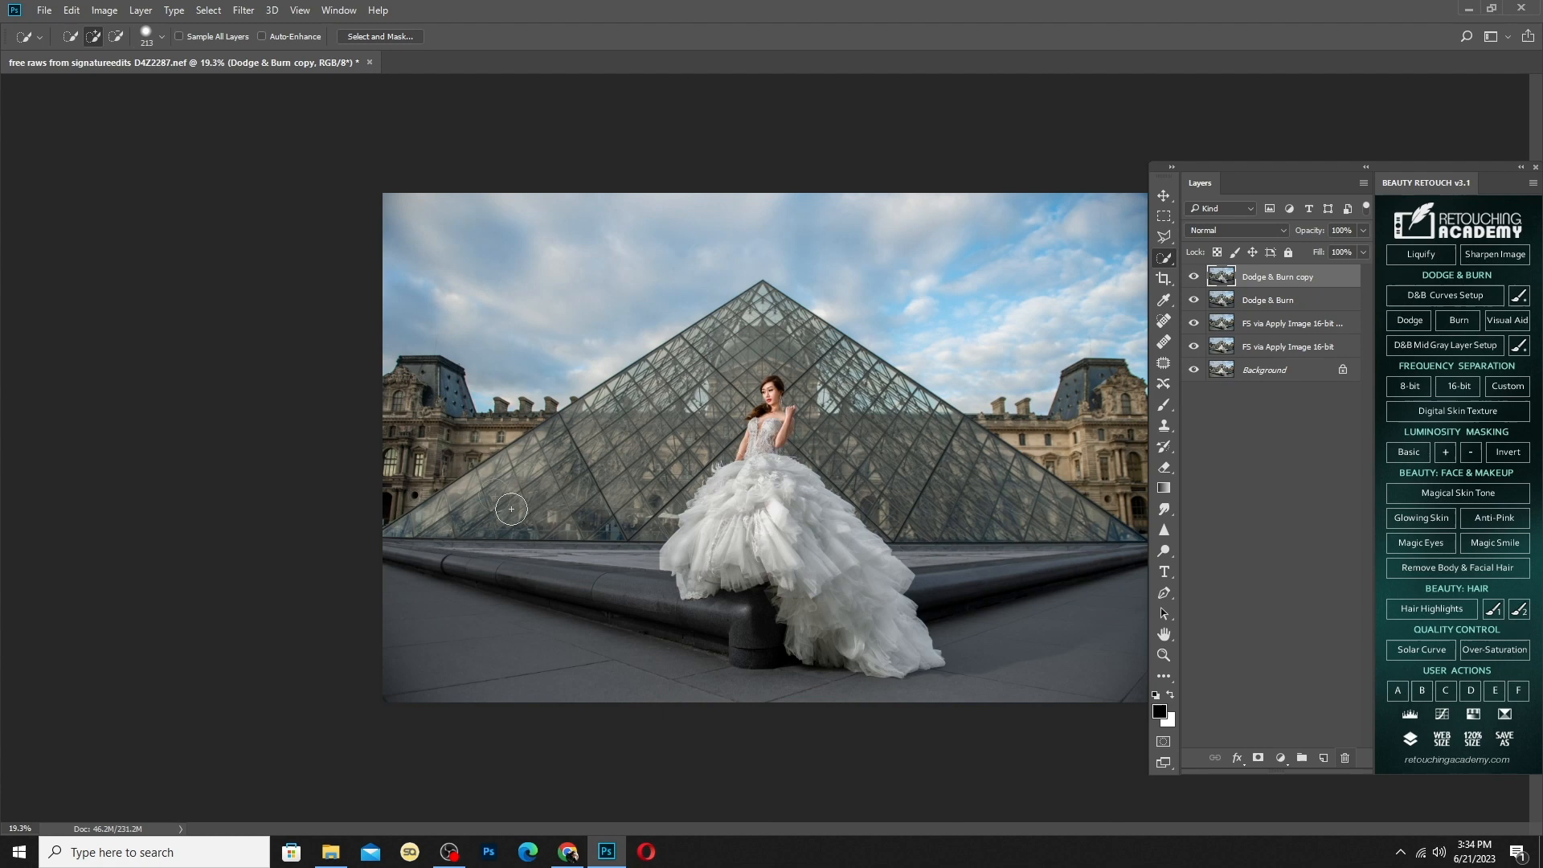
{"action": "mouse_move", "coordinate": [477, 321]}
{"action": "left_mouse_down"}
{"action": "mouse_move", "coordinate": [750, 232]}
{"action": "mouse_move", "coordinate": [1021, 286]}
{"action": "left_mouse_up"}
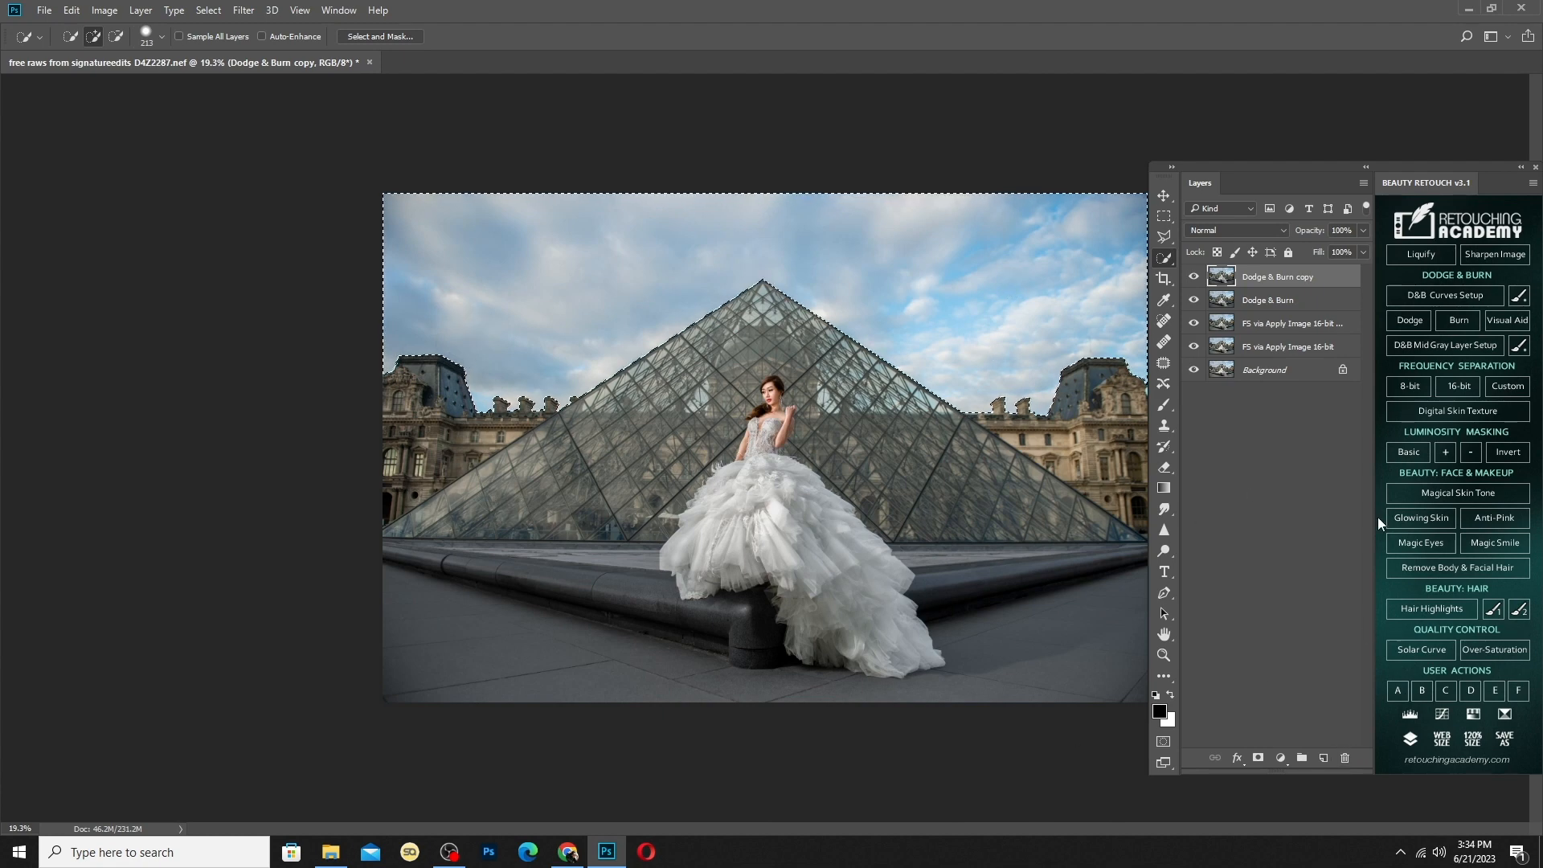
Raise the sky's vibrance to +35 in Camera Raw and shift its tint slightly towards magenta
{"action": "key", "text": "ctrl+shift+a"}
{"action": "left_click_drag", "start_coordinate": [1379, 604], "coordinate": [1408, 603]}
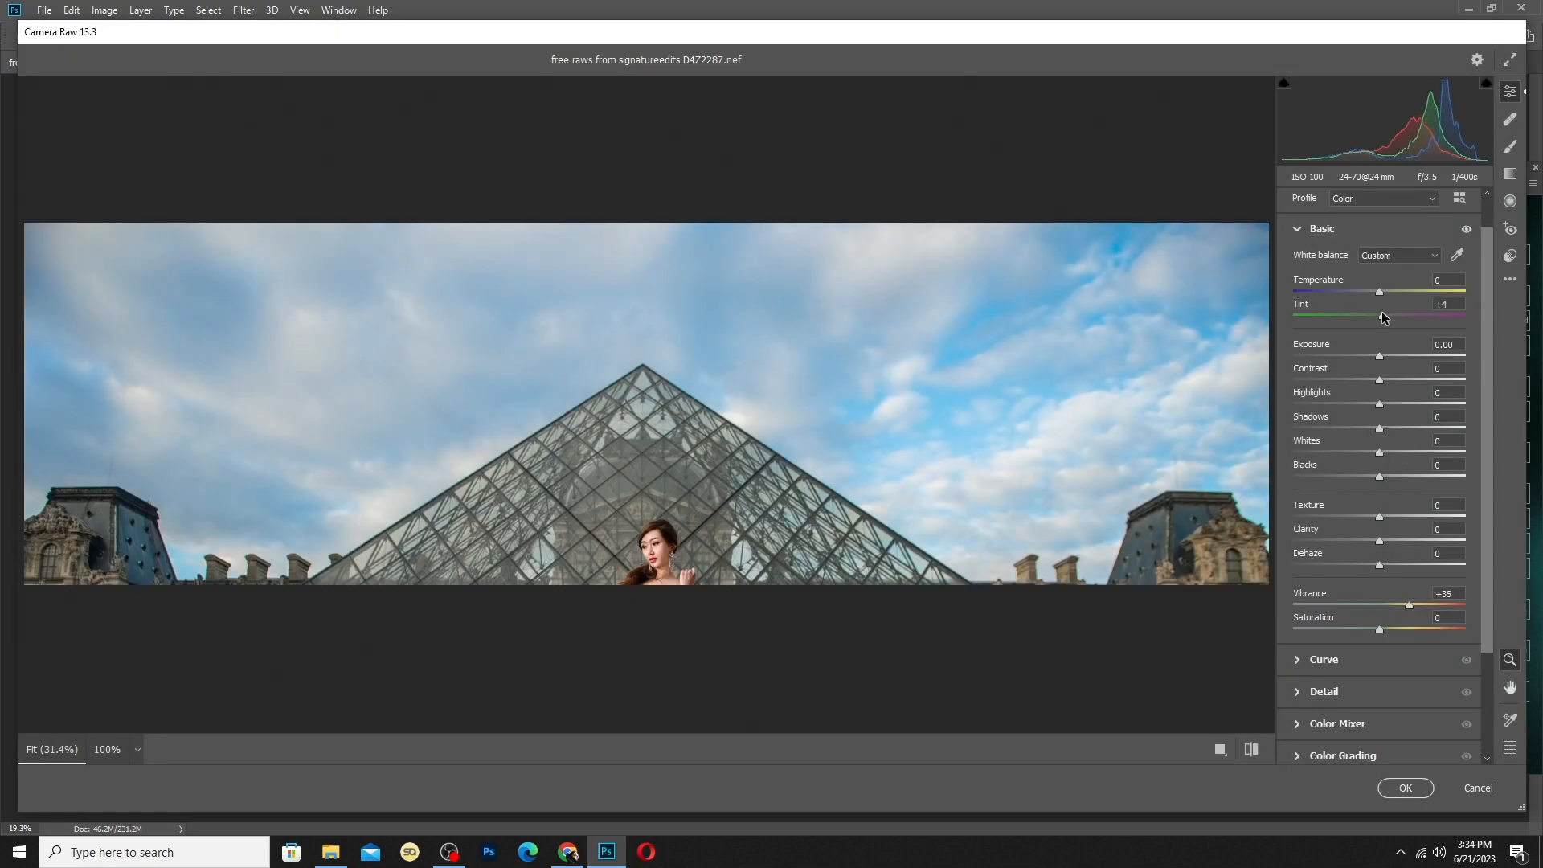
{"action": "left_click_drag", "start_coordinate": [1383, 316], "coordinate": [1387, 319]}
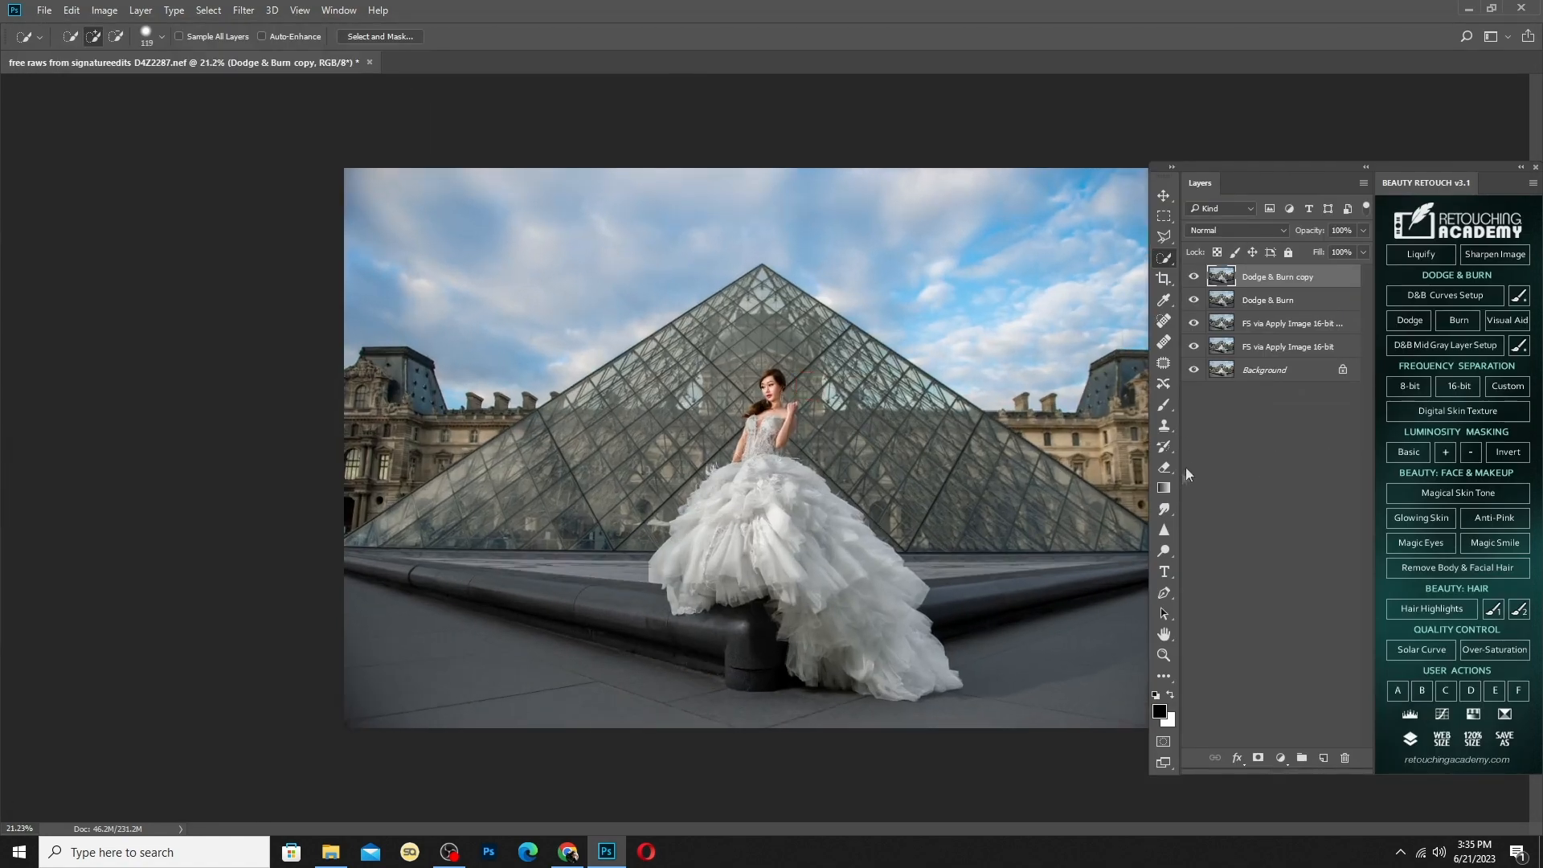
Use the Dodge tool on midtones at 4% exposure to brighten the stone ledge below the pyramid
{"action": "left_click", "coordinate": [1163, 550]}
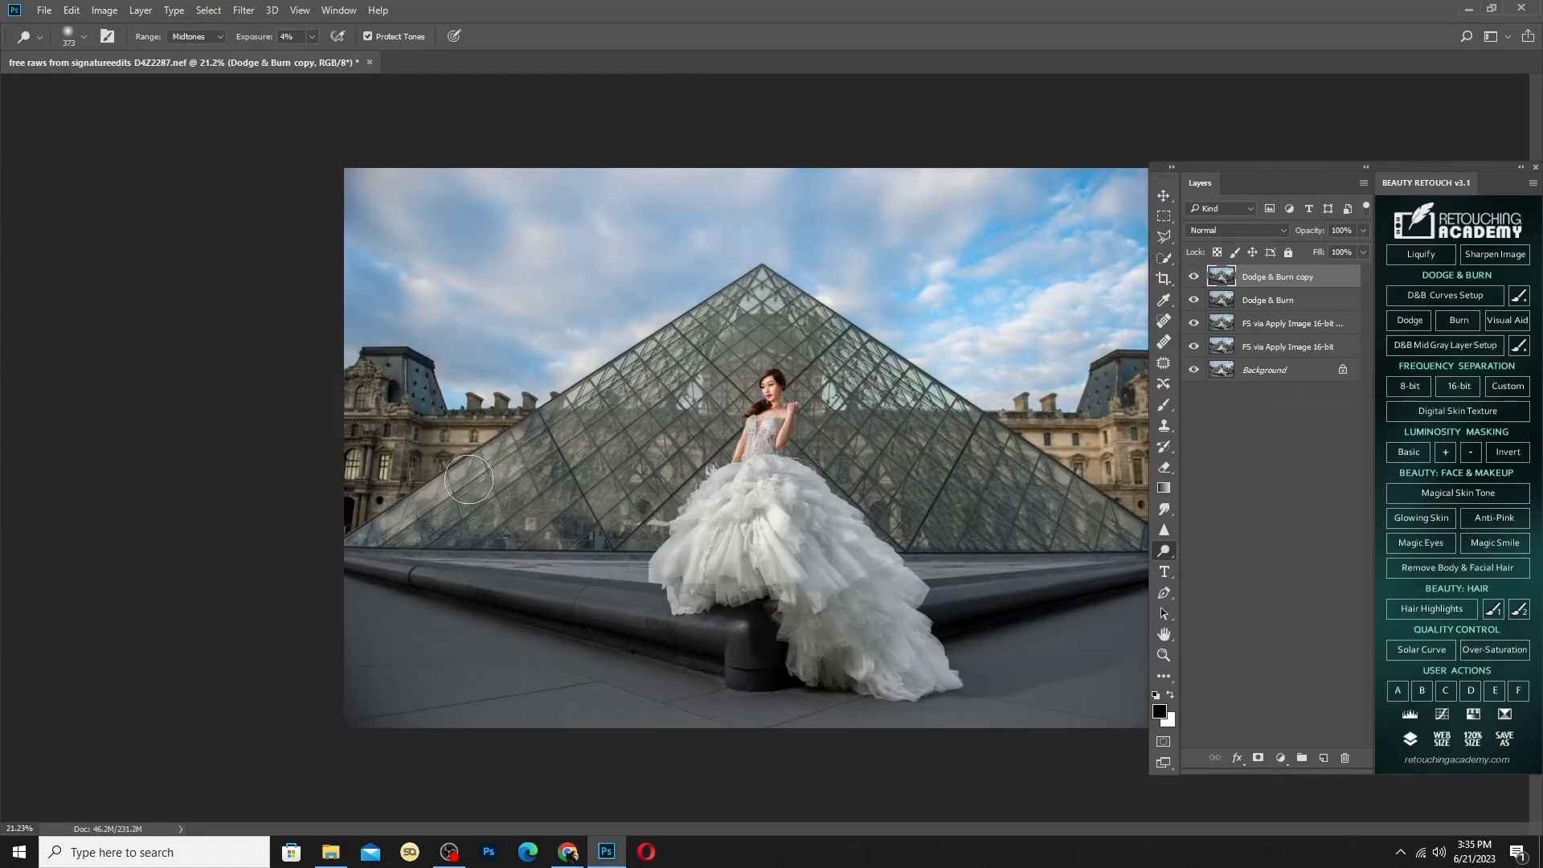
{"action": "scroll", "coordinate": [700, 453], "scroll_direction": "up", "scroll_amount": 4}
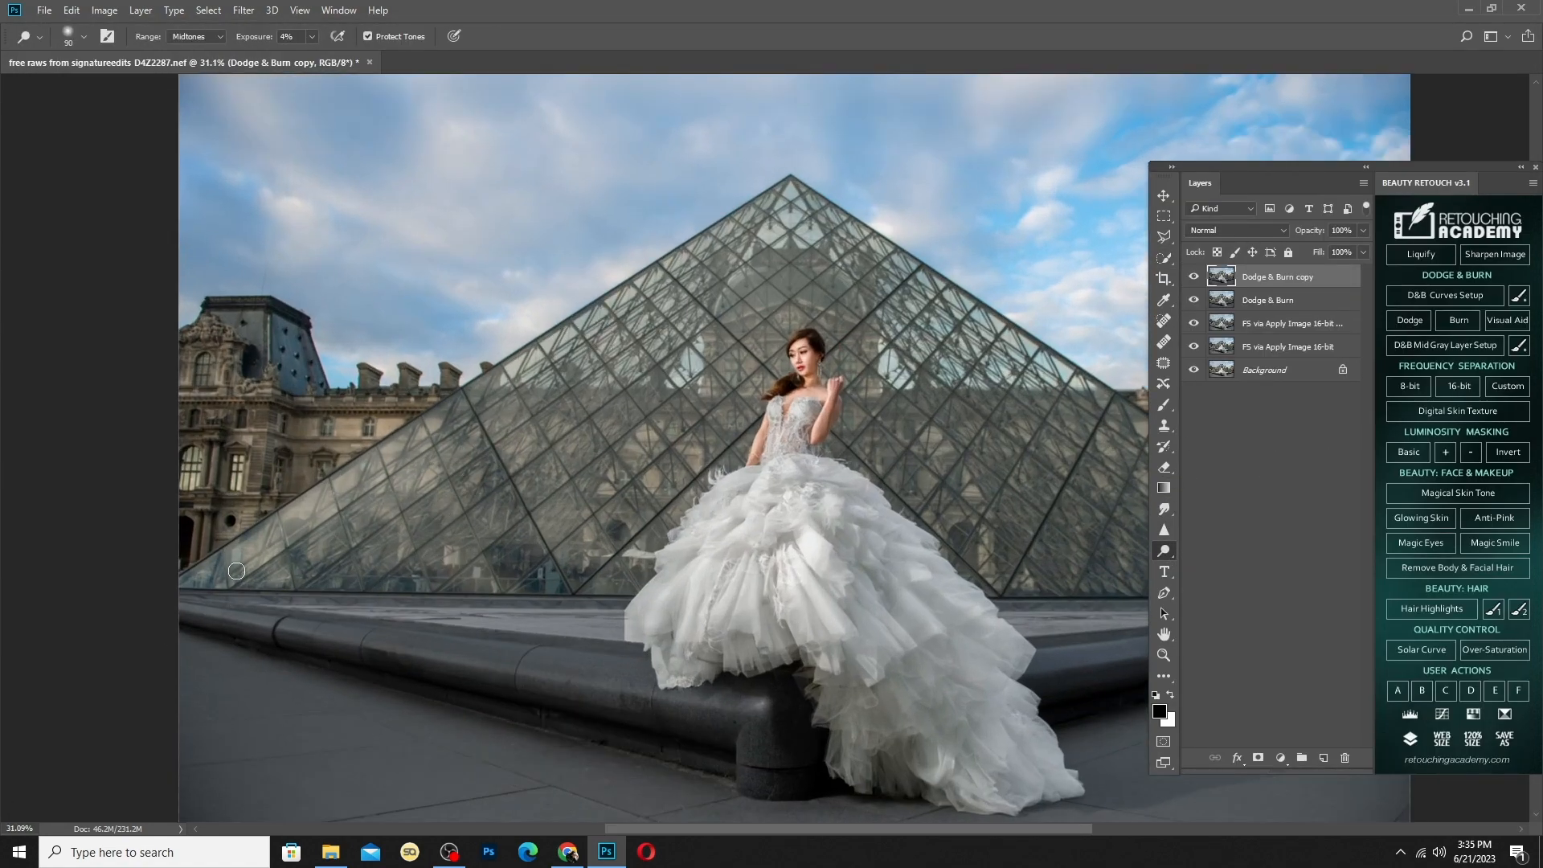
{"action": "left_click_drag", "start_coordinate": [1066, 550], "coordinate": [793, 492]}
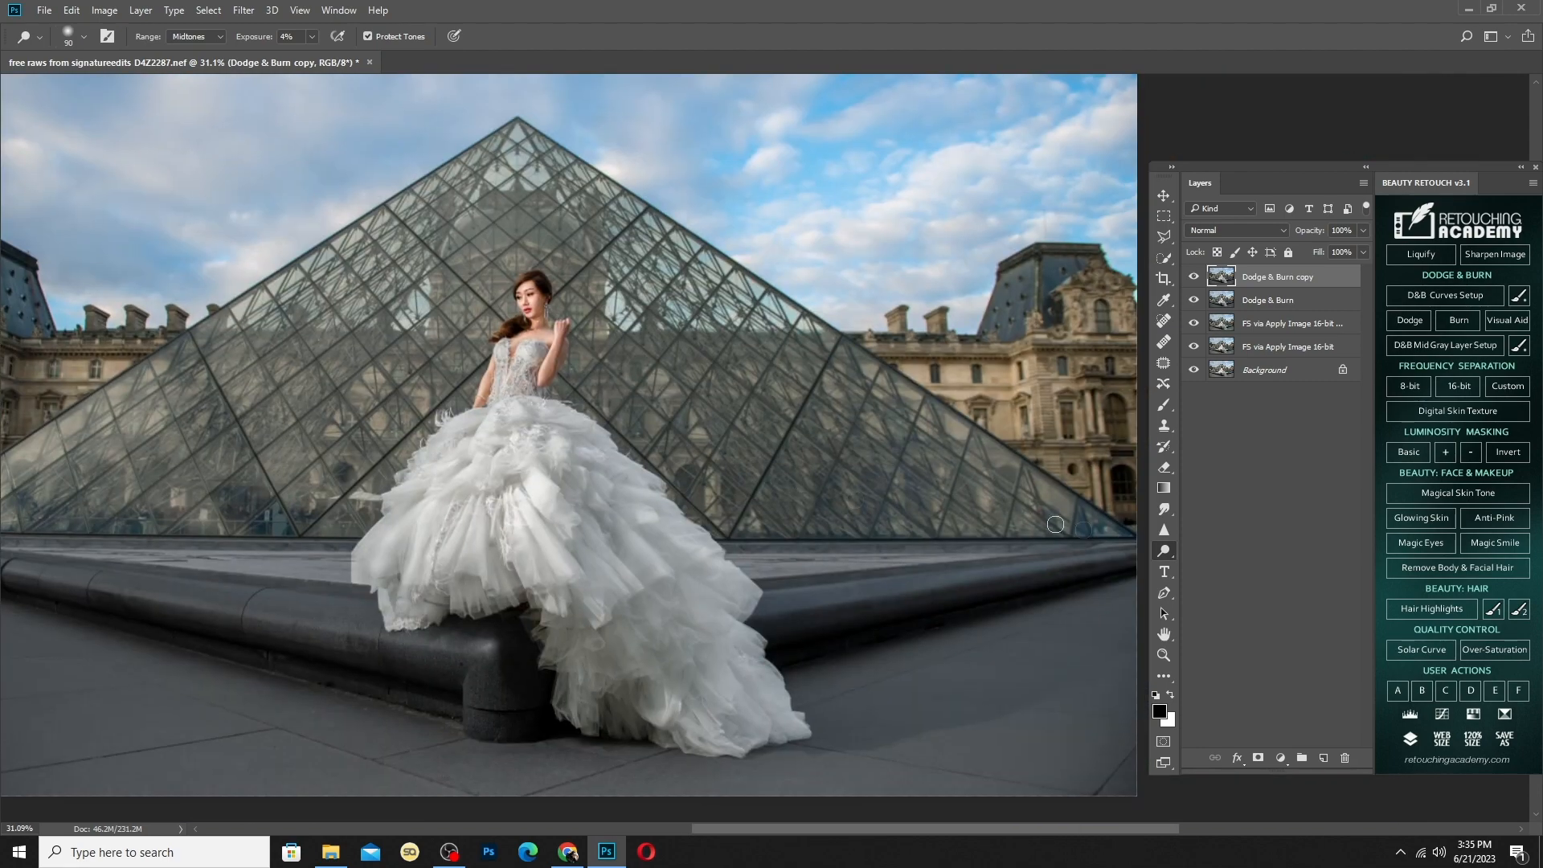
{"action": "left_click_drag", "start_coordinate": [578, 629], "coordinate": [816, 614]}
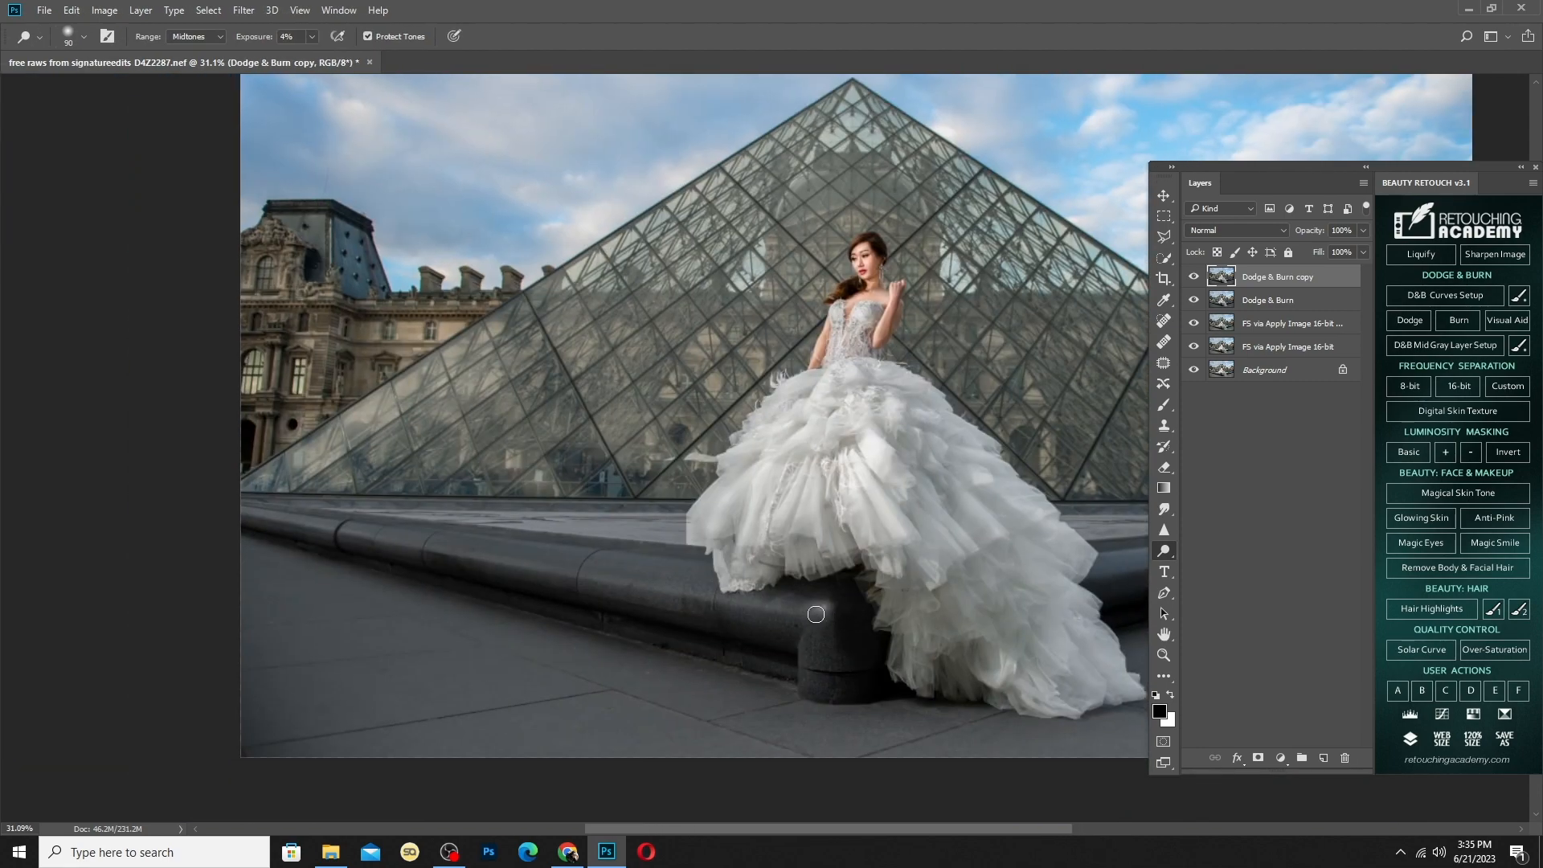
{"action": "mouse_move", "coordinate": [627, 607]}
{"action": "left_mouse_down"}
{"action": "mouse_move", "coordinate": [834, 635]}
{"action": "mouse_move", "coordinate": [463, 564]}
{"action": "mouse_move", "coordinate": [539, 580]}
{"action": "left_mouse_up"}
{"action": "scroll", "coordinate": [712, 586], "scroll_direction": "down", "scroll_amount": 4}
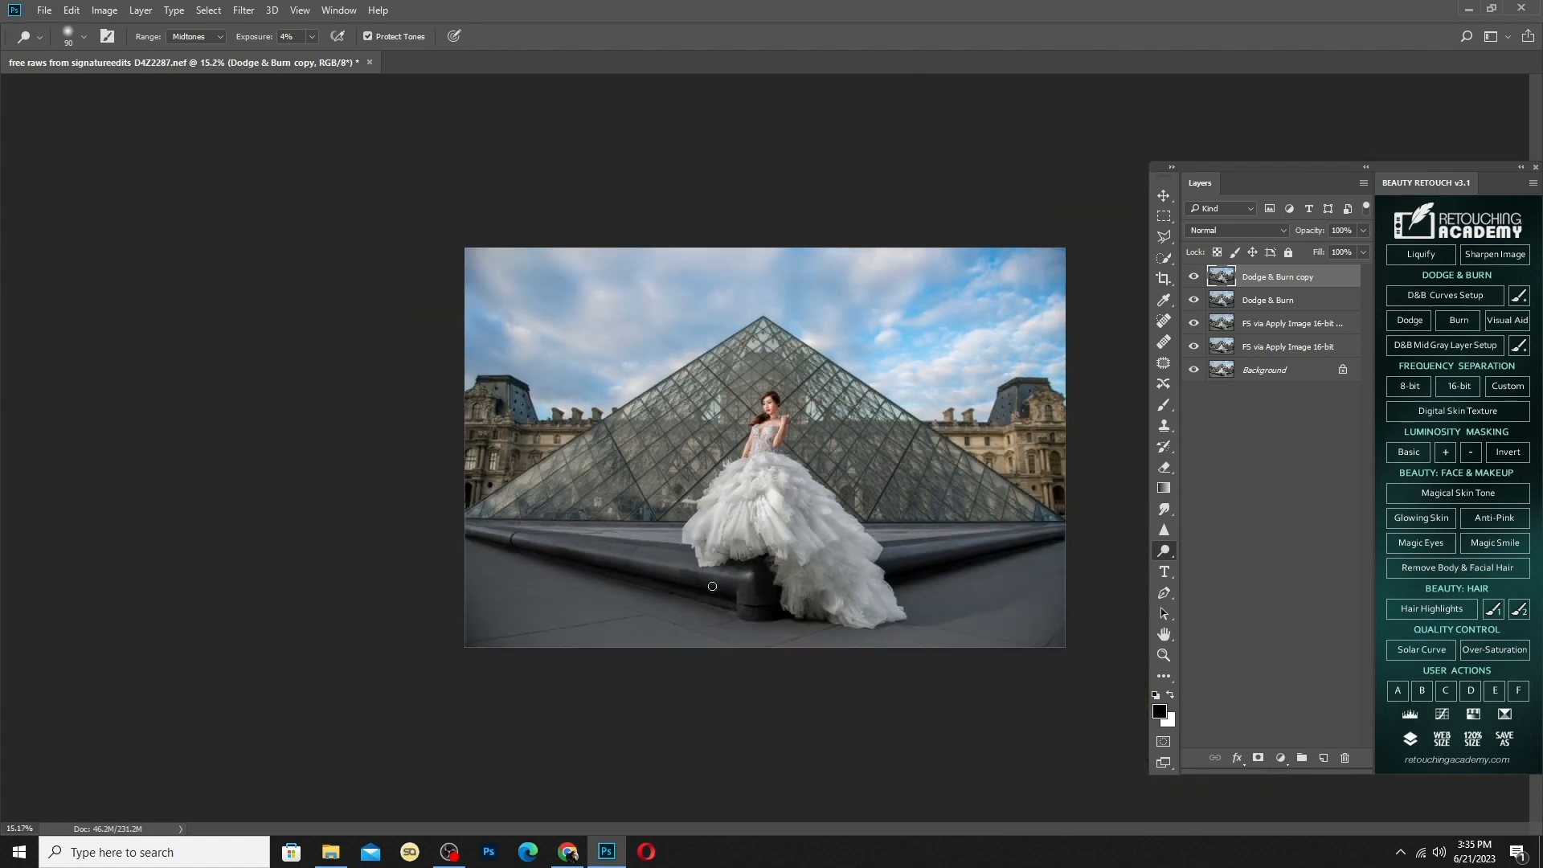
Dodge a highlight along the front stone ledge from its far left end to the corner beneath the dress
{"action": "scroll", "coordinate": [549, 548], "scroll_direction": "up", "scroll_amount": 4}
{"action": "key", "text": "bracketleft"}
{"action": "key", "text": "bracketleft"}
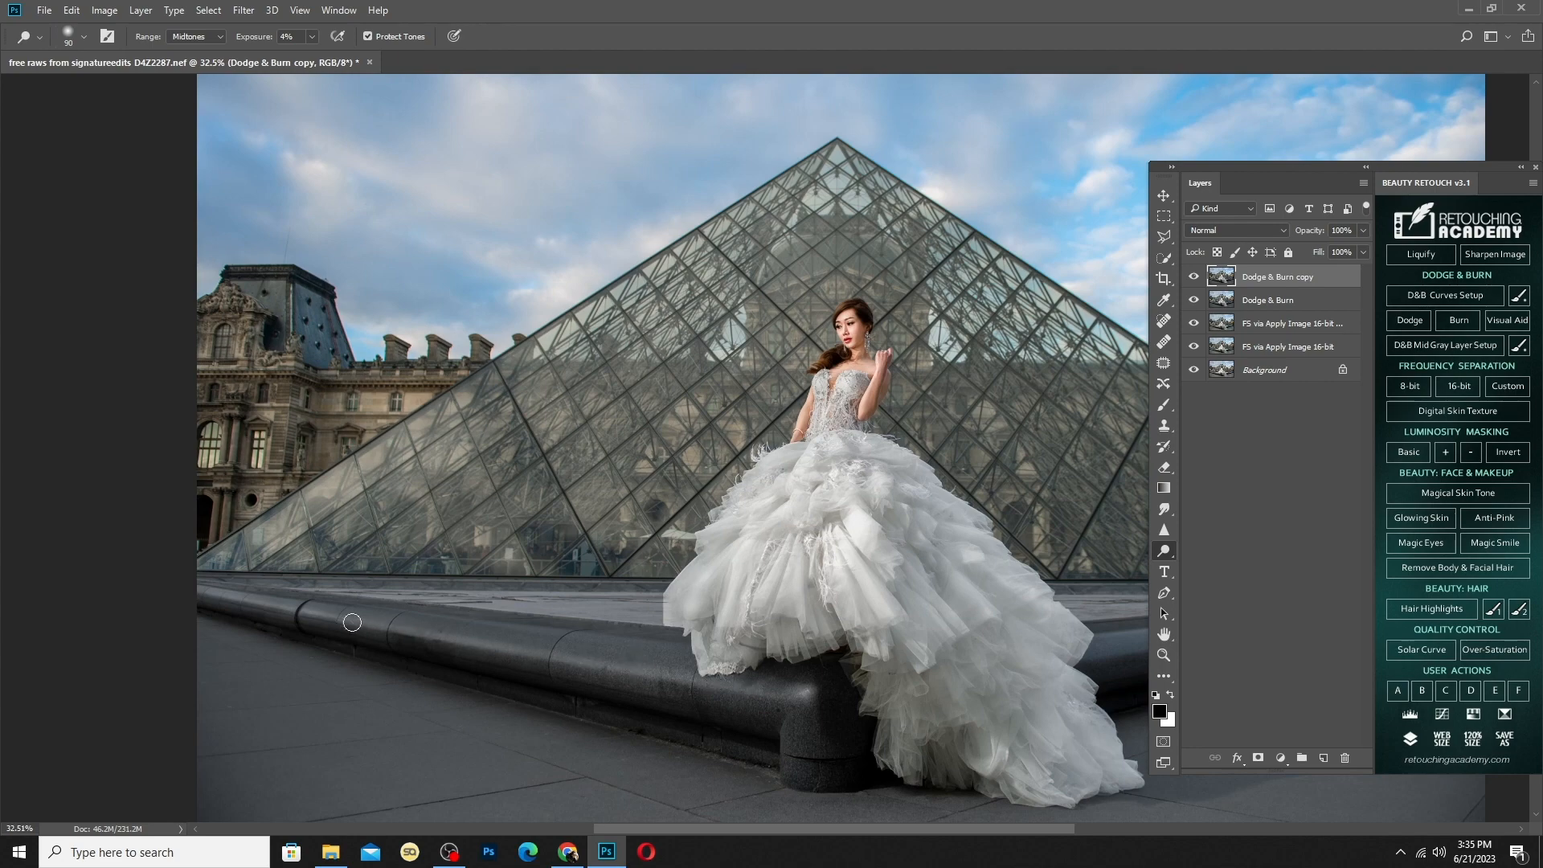
{"action": "left_click_drag", "start_coordinate": [352, 622], "coordinate": [745, 675]}
{"action": "scroll", "coordinate": [800, 689], "scroll_direction": "down", "scroll_amount": 3}
Enlarge the Dodge brush and brighten the lower part of the dress near the ledge corner
{"action": "key", "text": "bracketright"}
{"action": "key", "text": "bracketright"}
{"action": "key", "text": "bracketright"}
{"action": "key", "text": "bracketright"}
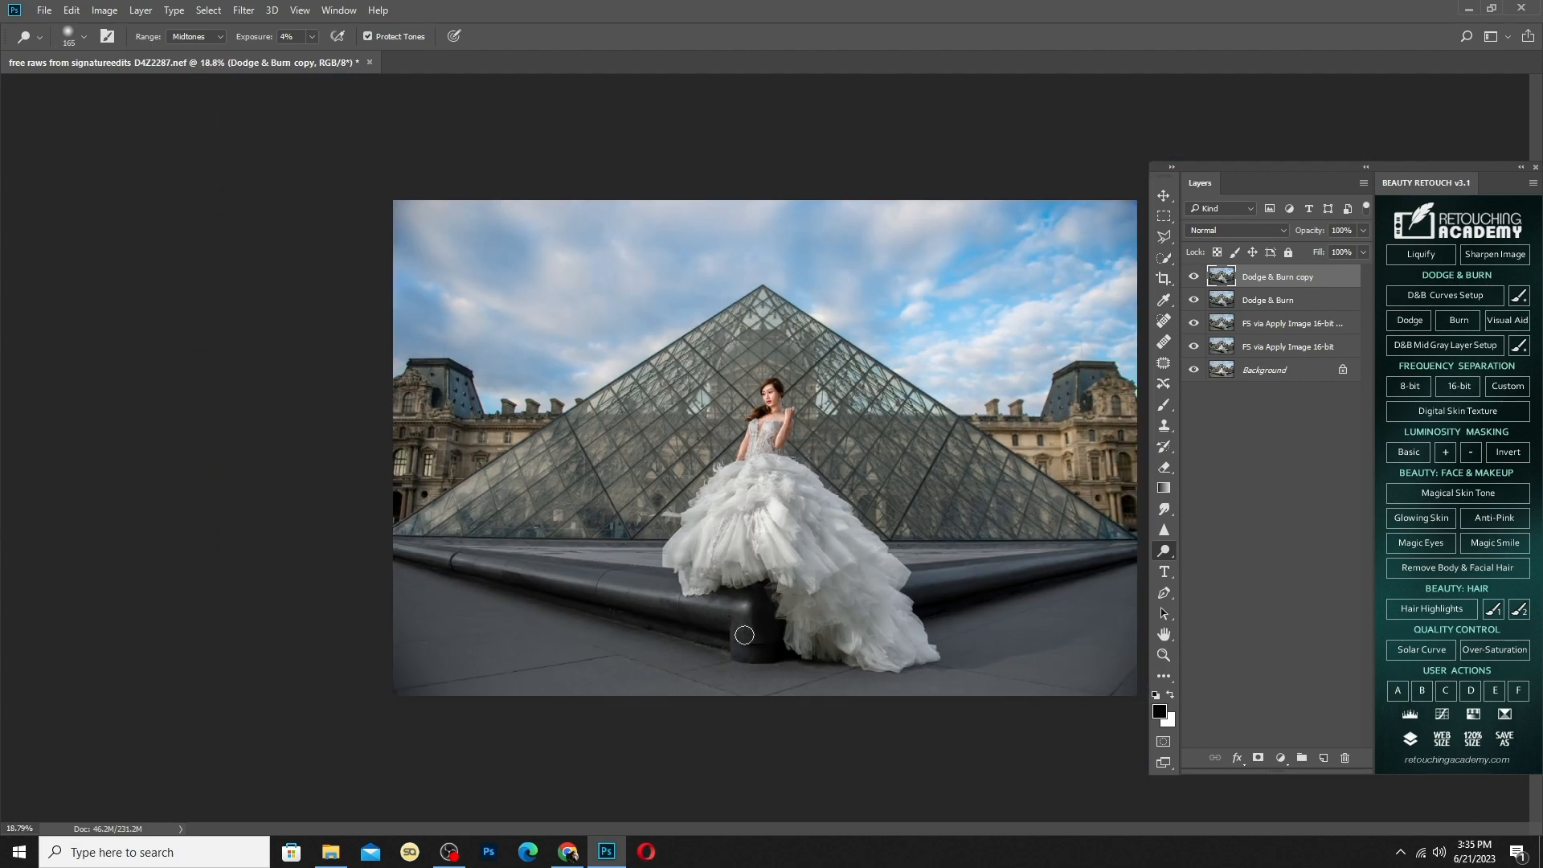
{"action": "mouse_move", "coordinate": [849, 592]}
{"action": "left_mouse_down"}
{"action": "mouse_move", "coordinate": [970, 580]}
{"action": "mouse_move", "coordinate": [957, 560]}
{"action": "mouse_move", "coordinate": [826, 593]}
{"action": "left_mouse_up"}
Enlarge the Dodge brush to a very large size and brighten the clouds across the sky
{"action": "key", "text": "bracketright"}
{"action": "key", "text": "bracketright"}
{"action": "key", "text": "bracketright"}
{"action": "key", "text": "bracketright"}
{"action": "key", "text": "bracketright"}
{"action": "scroll", "coordinate": [547, 488], "scroll_direction": "down", "scroll_amount": 3}
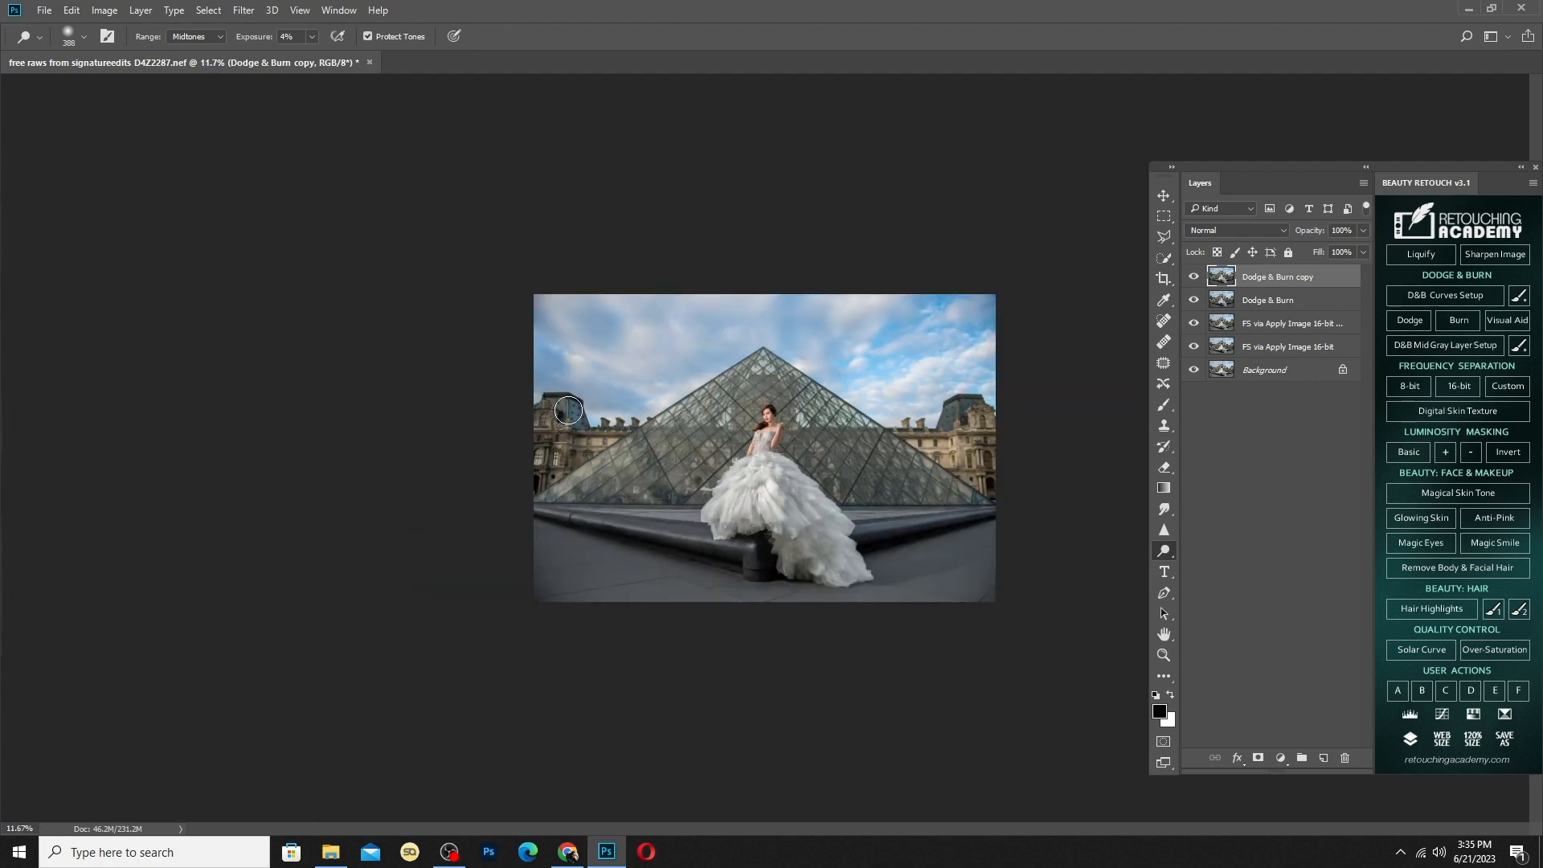
{"action": "key", "text": "bracketright"}
{"action": "key", "text": "bracketright"}
{"action": "key", "text": "bracketright"}
{"action": "key", "text": "bracketright"}
{"action": "key", "text": "bracketright"}
{"action": "key", "text": "bracketright"}
{"action": "key", "text": "bracketright"}
{"action": "key", "text": "bracketright"}
{"action": "key", "text": "bracketright"}
{"action": "key", "text": "bracketright"}
{"action": "left_click_drag", "start_coordinate": [958, 310], "coordinate": [710, 333]}
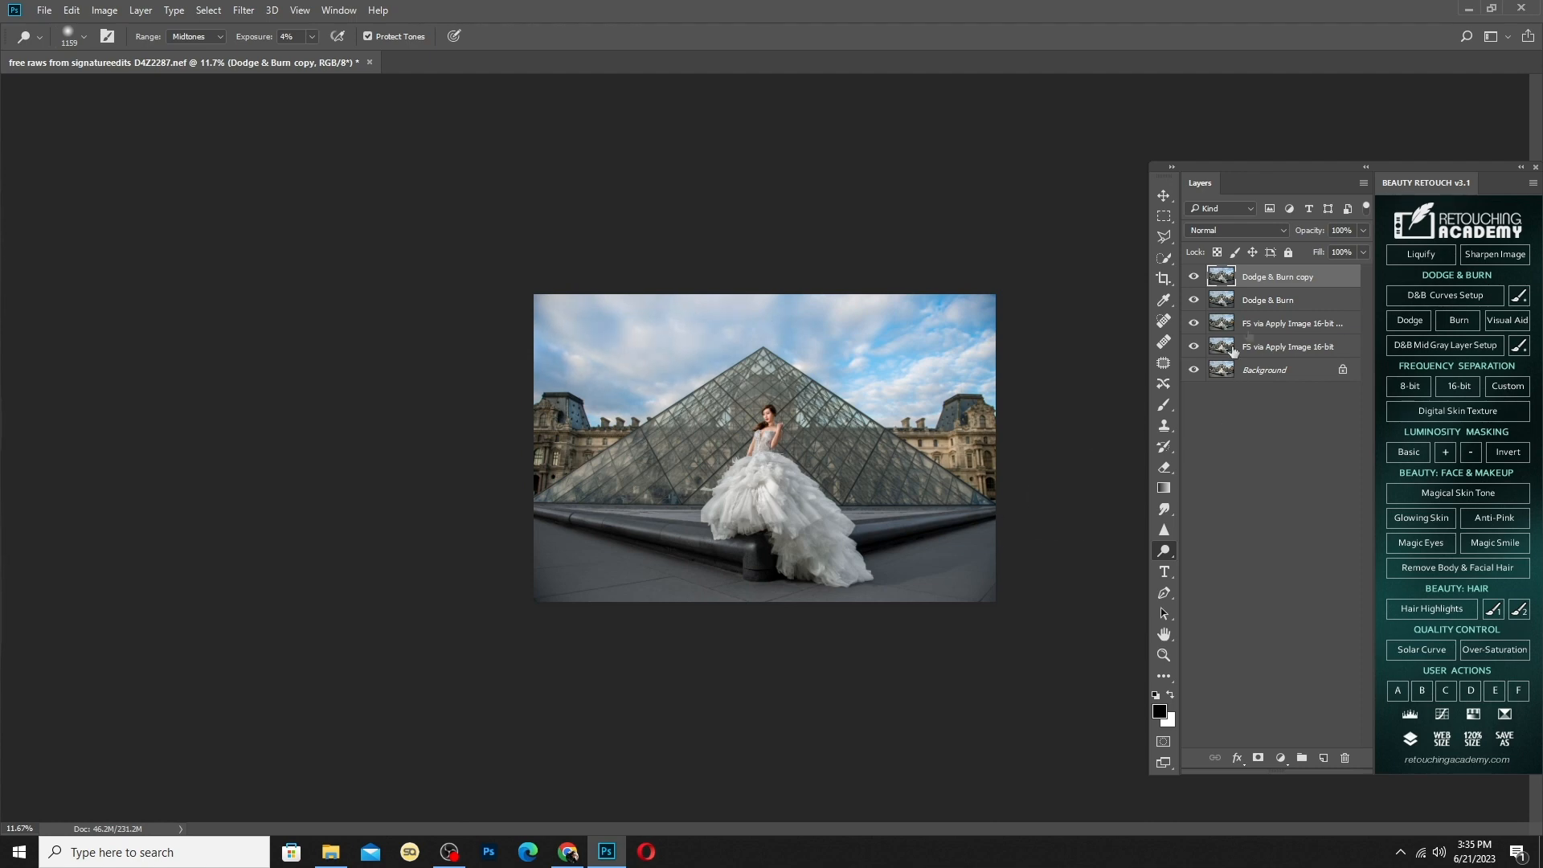
Hide the layers between the Background and Dodge & Burn copy, and compare the retouched copy with the original photo
{"action": "left_click_drag", "start_coordinate": [1193, 346], "coordinate": [1195, 291]}
{"action": "left_click", "coordinate": [1194, 277]}
{"action": "scroll", "coordinate": [755, 502], "scroll_direction": "up", "scroll_amount": 2}
{"action": "scroll", "coordinate": [778, 498], "scroll_direction": "up", "scroll_amount": 4}
Dodge the ruffles of the wedding skirt and its train, resizing the brush to suit the folds
{"action": "left_click_drag", "start_coordinate": [827, 567], "coordinate": [745, 566]}
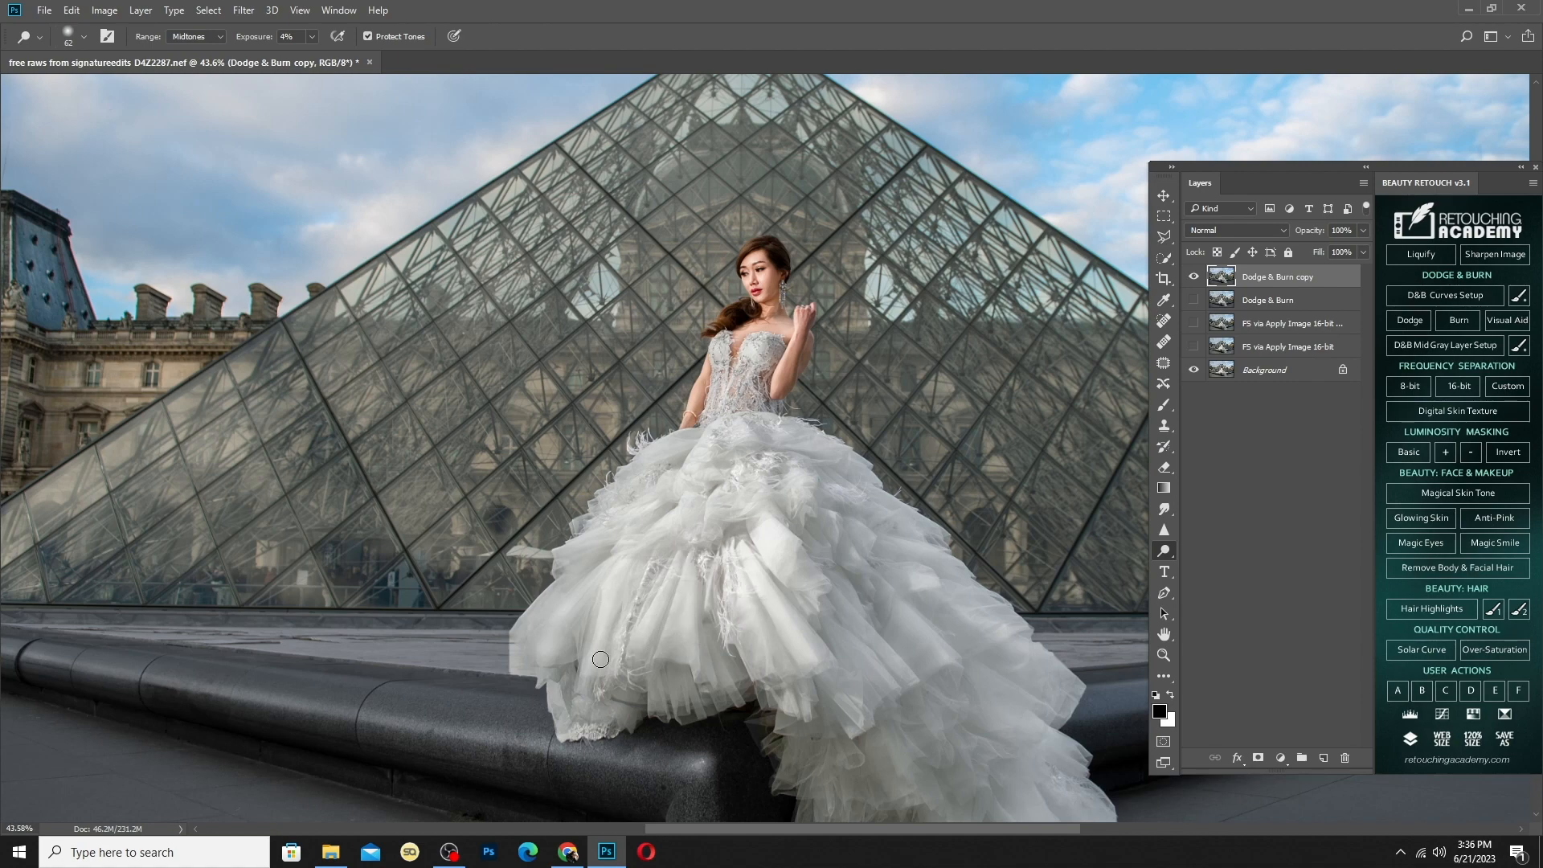
{"action": "left_click_drag", "start_coordinate": [537, 631], "coordinate": [458, 706]}
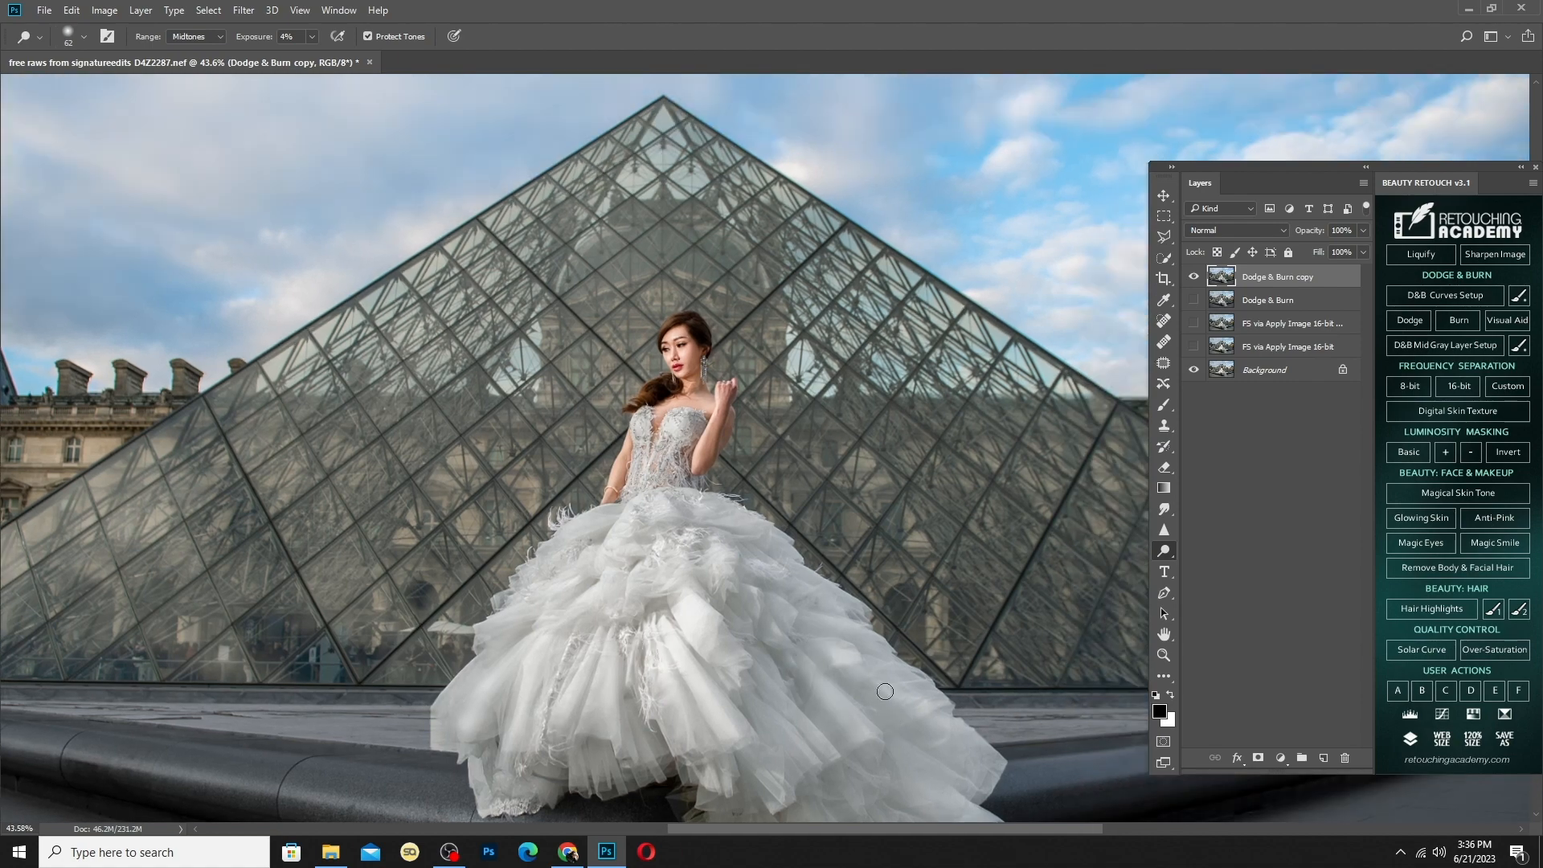
{"action": "left_click_drag", "start_coordinate": [896, 767], "coordinate": [784, 650]}
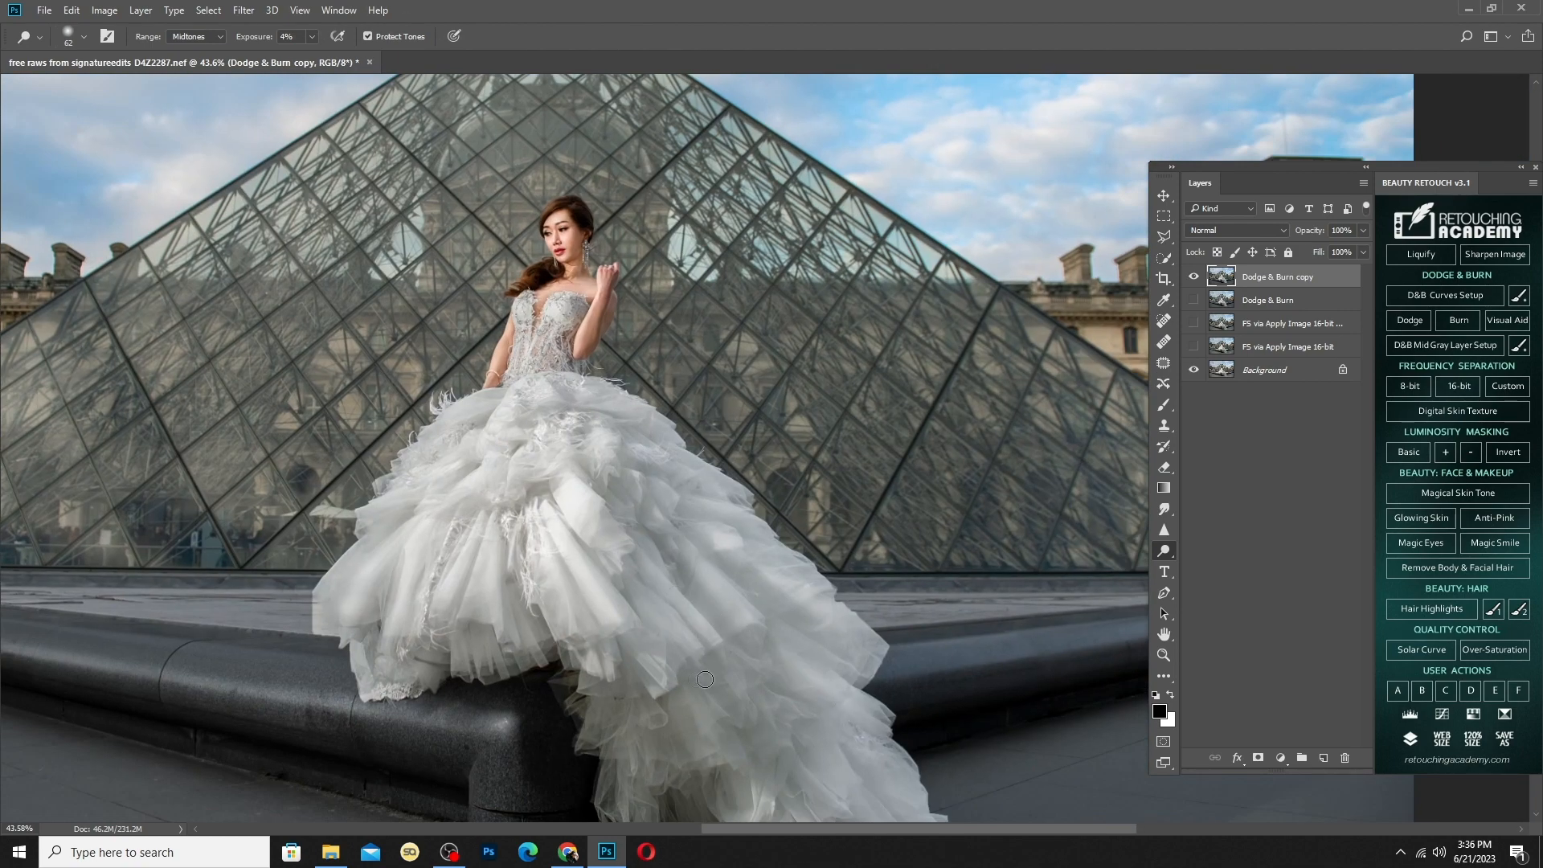
{"action": "left_click_drag", "start_coordinate": [693, 727], "coordinate": [691, 641]}
{"action": "right_click", "coordinate": [654, 711], "text": "alt"}
Resize the Dodge brush and brighten the beaded bodice and the top of the skirt
{"action": "left_click_drag", "start_coordinate": [639, 596], "coordinate": [800, 815]}
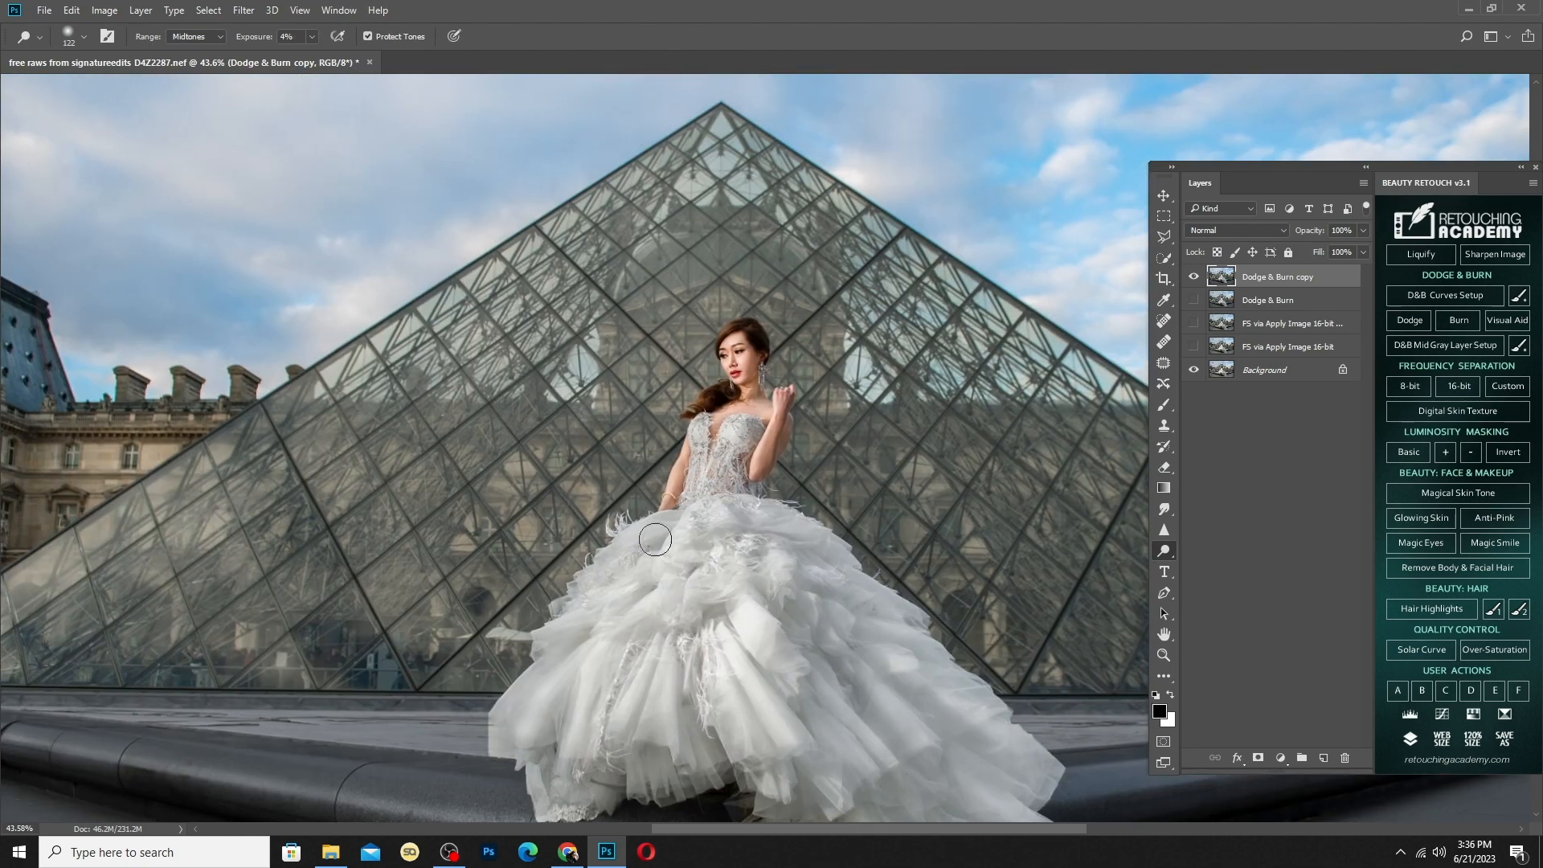
{"action": "scroll", "coordinate": [735, 450], "scroll_direction": "up", "scroll_amount": 10}
{"action": "scroll", "coordinate": [695, 565], "scroll_direction": "up", "scroll_amount": 1}
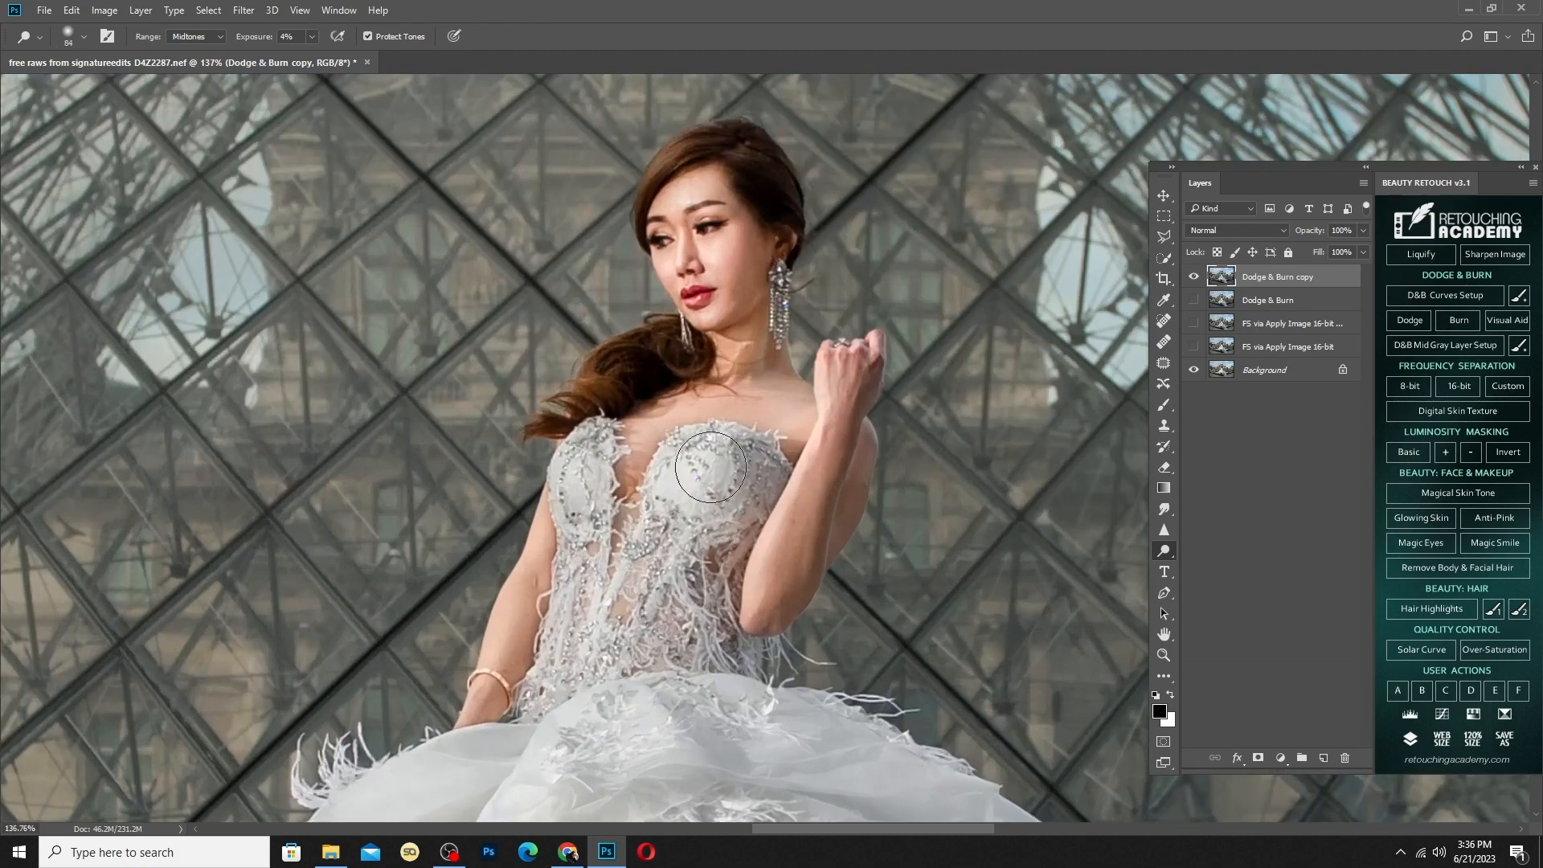
{"action": "right_click", "coordinate": [591, 466], "text": "alt"}
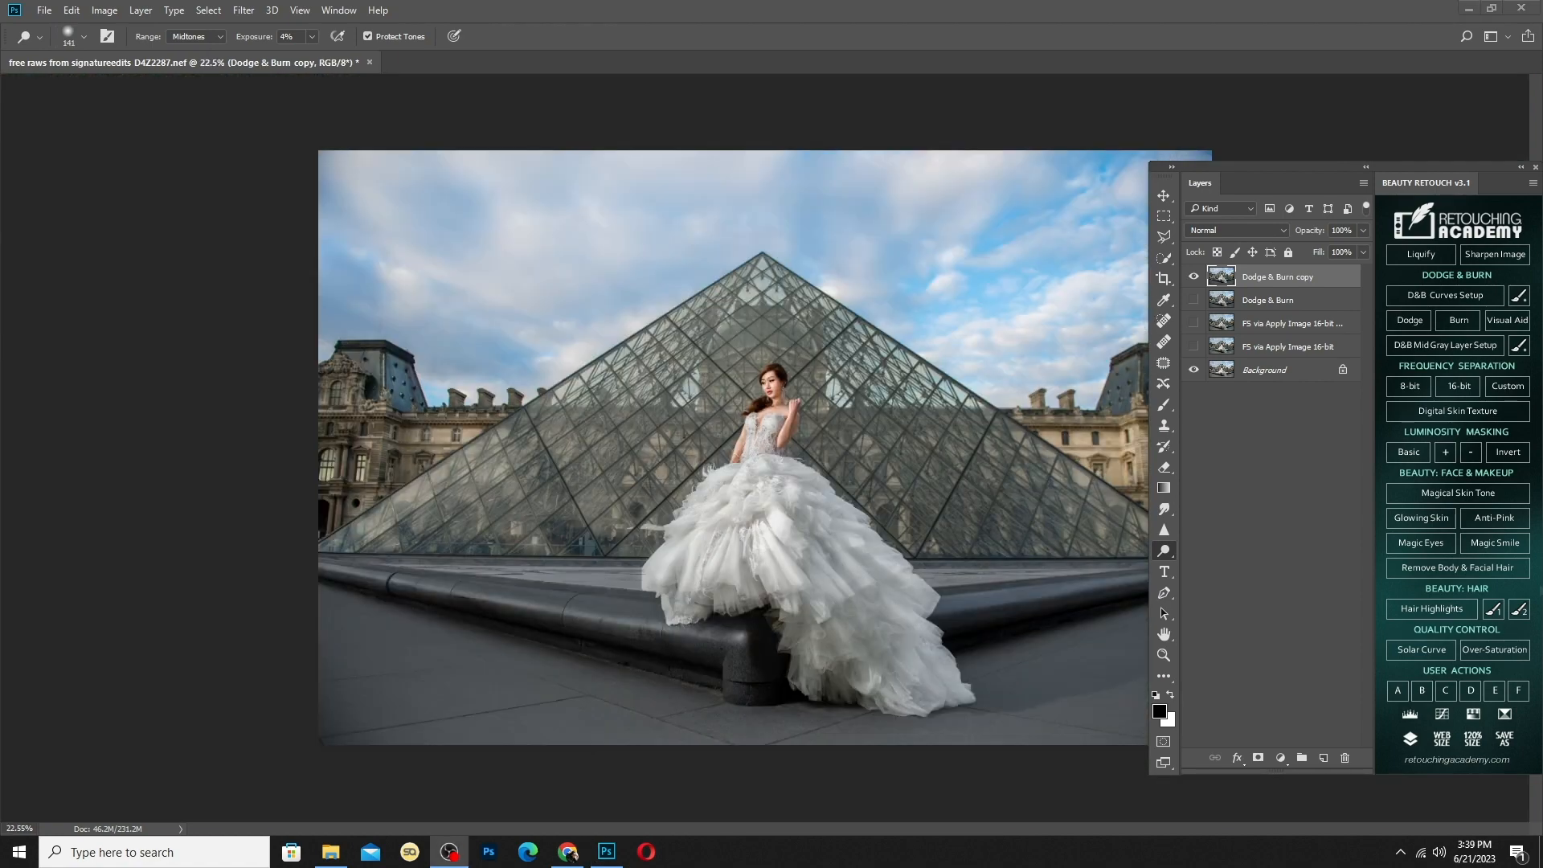
{"action": "scroll", "coordinate": [763, 350], "scroll_direction": "up", "scroll_amount": 12}
{"action": "left_click", "coordinate": [748, 506]}
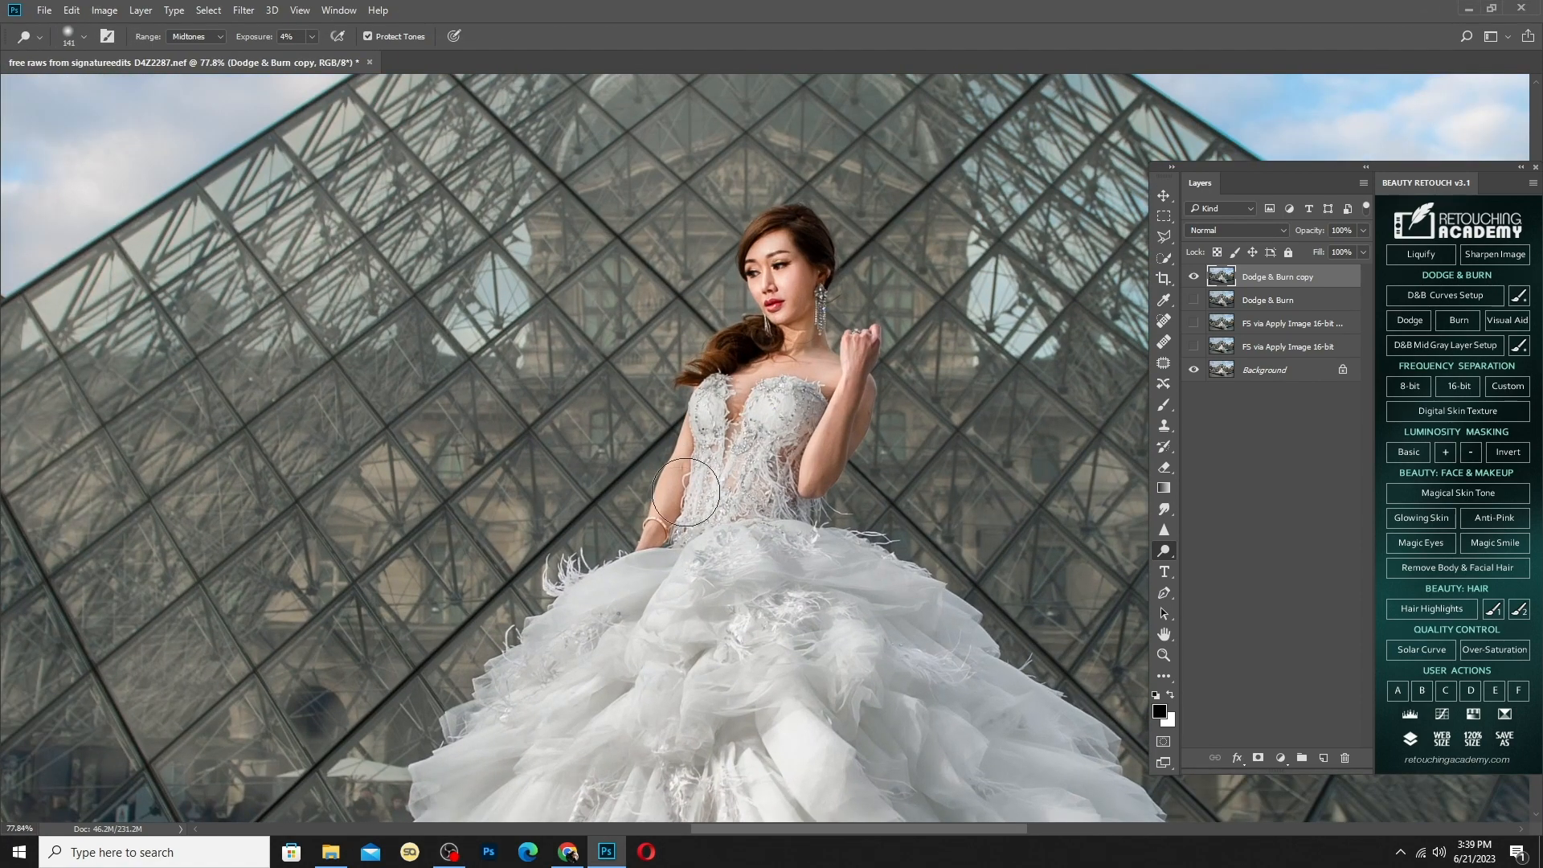
{"action": "scroll", "coordinate": [691, 474], "scroll_direction": "down", "scroll_amount": 7}
Desaturate the whites of the bride's eyes with the Sponge tool at 33% flow
{"action": "scroll", "coordinate": [725, 432], "scroll_direction": "up", "scroll_amount": 10}
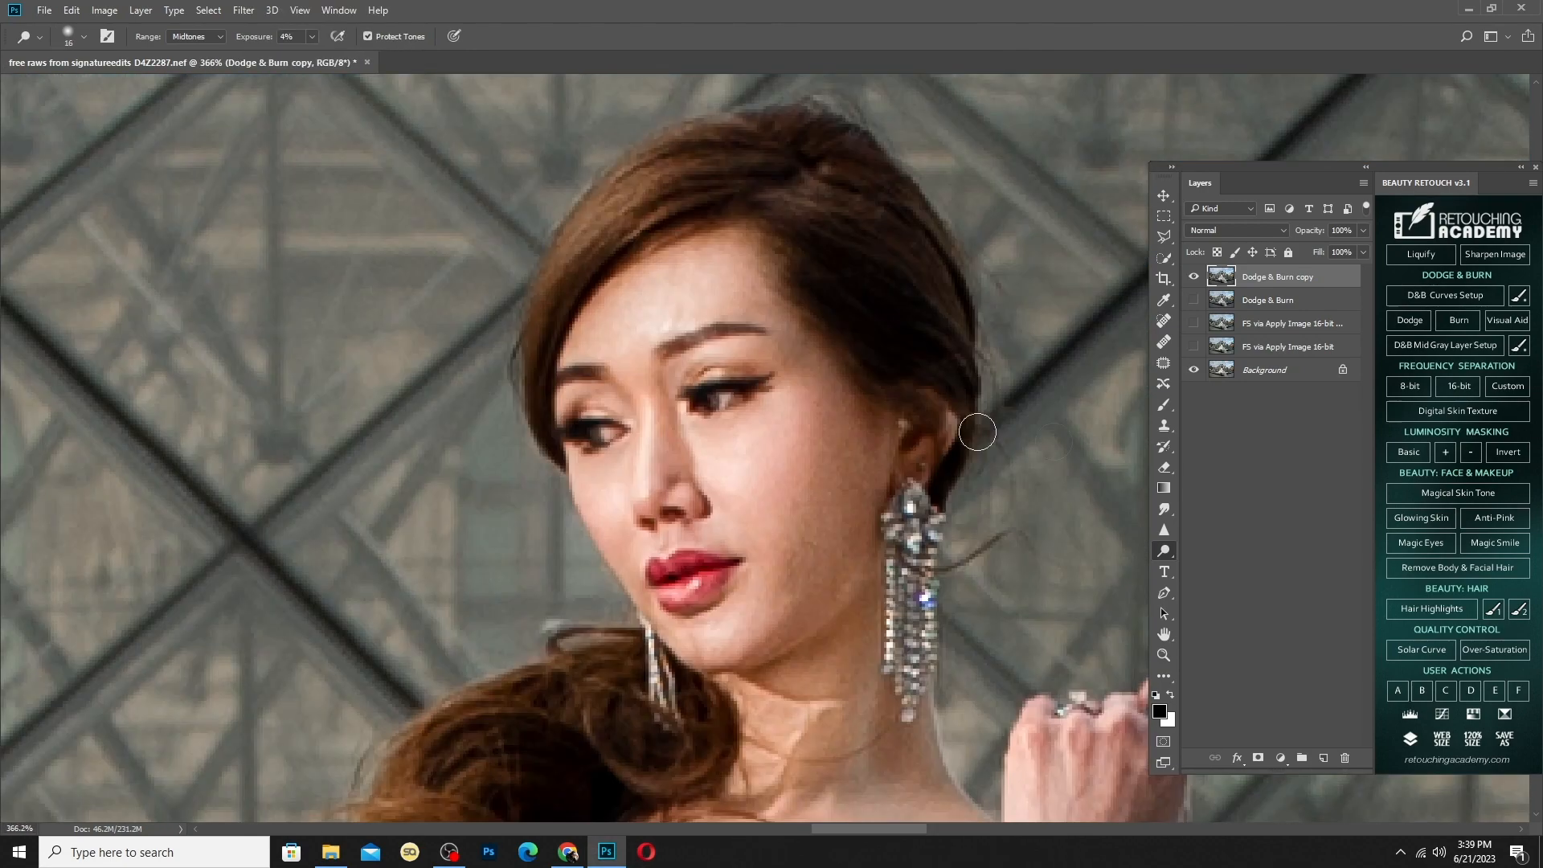
{"action": "left_click", "coordinate": [1164, 550]}
{"action": "left_click", "coordinate": [1164, 551], "text": "alt"}
{"action": "left_click_drag", "start_coordinate": [802, 405], "coordinate": [721, 400]}
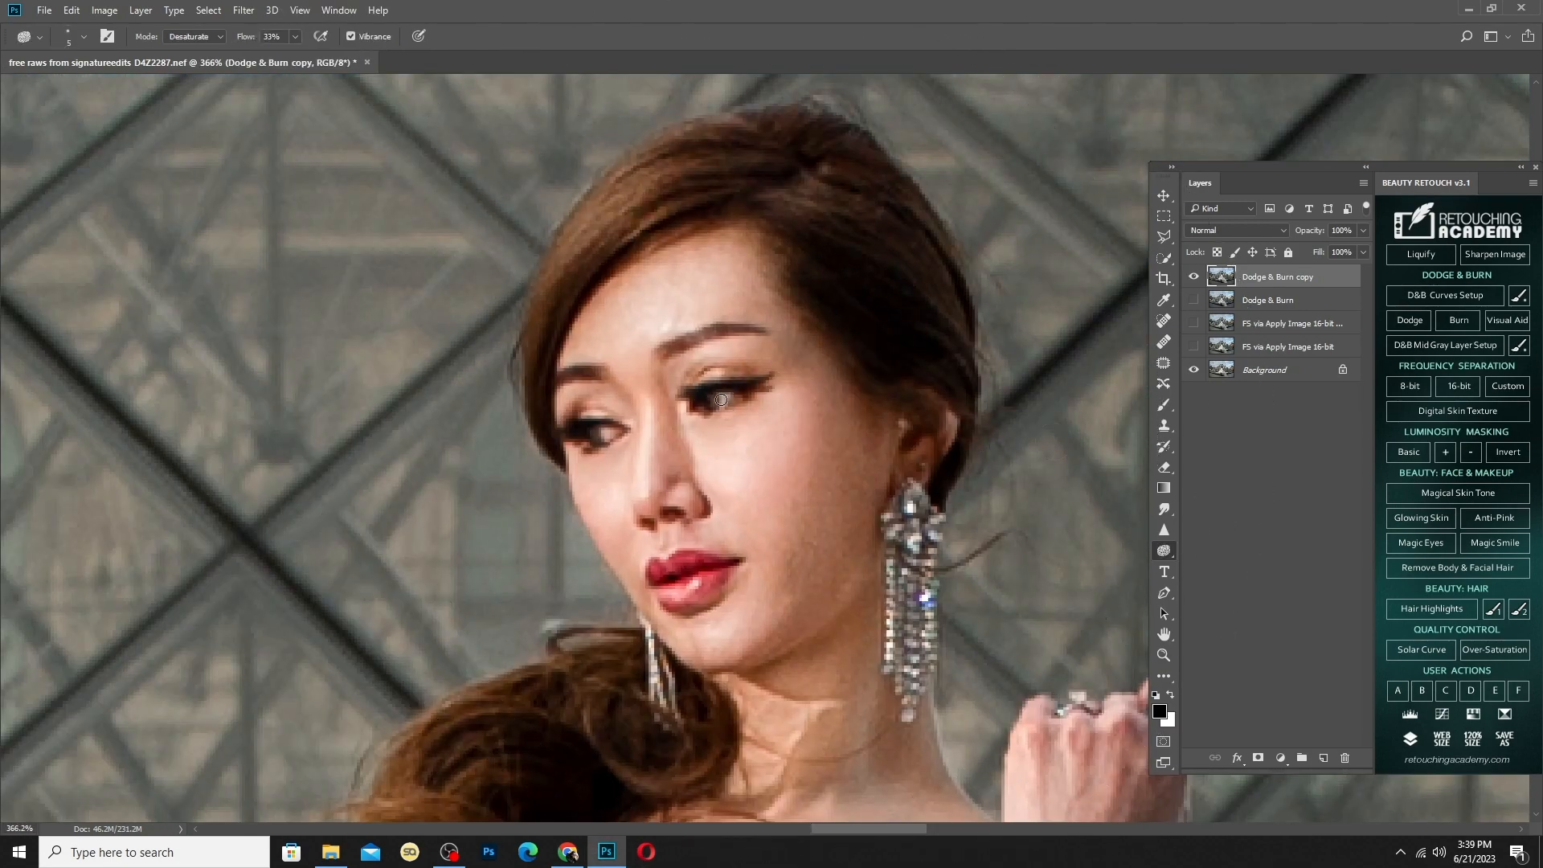
{"action": "left_click", "coordinate": [606, 436]}
Return to the Dodge tool with a very small brush and brighten the white of the eye and the nose
{"action": "key", "text": "shift+o"}
{"action": "left_click_drag", "start_coordinate": [615, 429], "coordinate": [603, 430]}
{"action": "left_click_drag", "start_coordinate": [645, 497], "coordinate": [650, 497]}
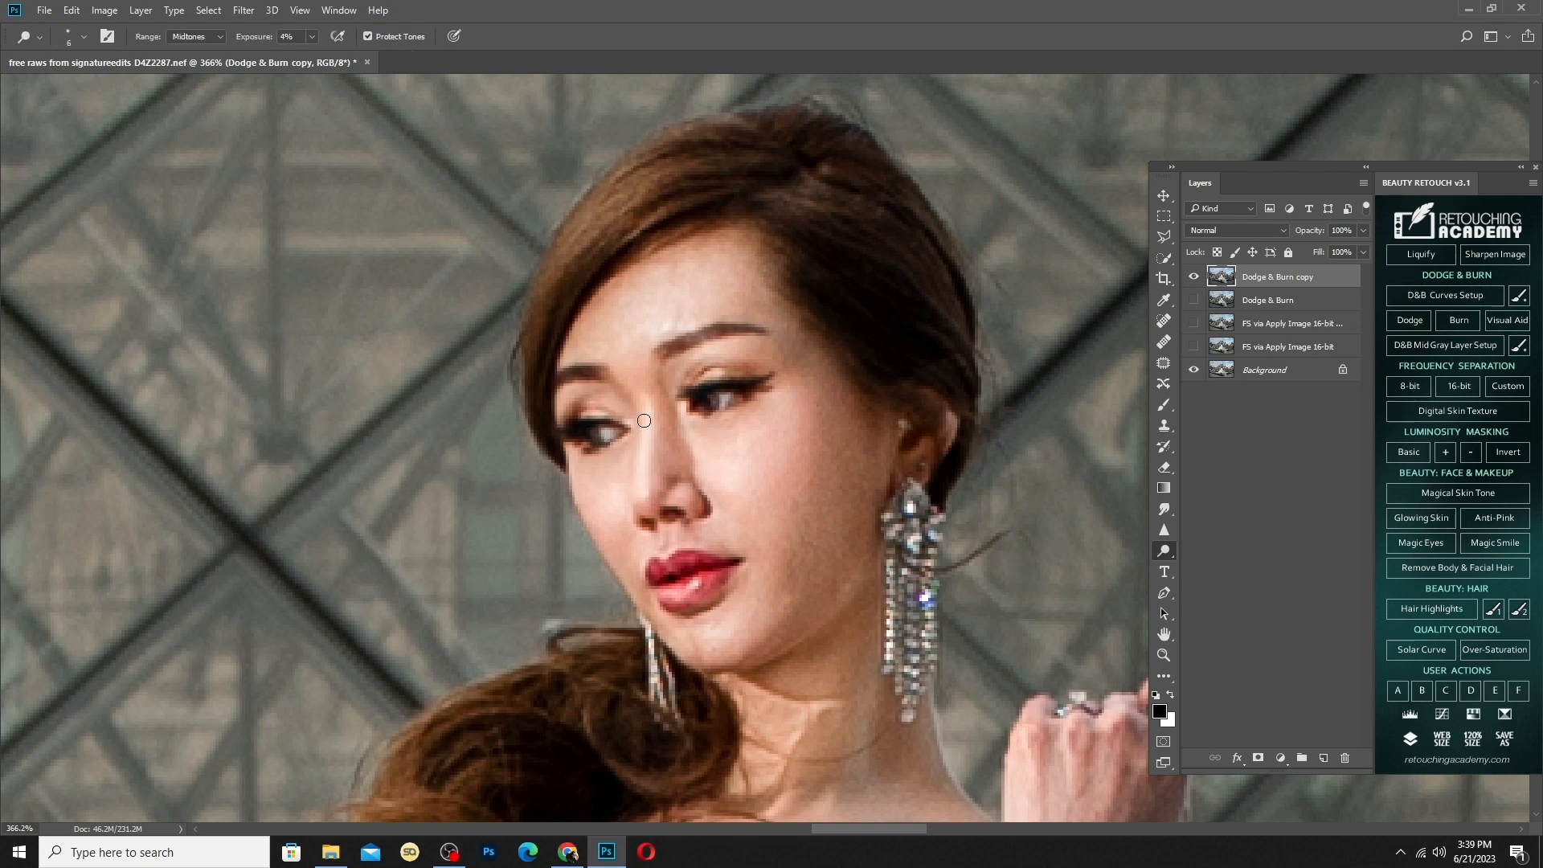
Enlarge the Dodge brush and brighten the bride's forehead
{"action": "key", "text": "bracketright"}
{"action": "key", "text": "bracketright"}
{"action": "key", "text": "bracketright"}
{"action": "key", "text": "bracketright"}
{"action": "key", "text": "bracketright"}
{"action": "key", "text": "bracketright"}
{"action": "left_click", "coordinate": [652, 285]}
{"action": "key", "text": "bracketright"}
{"action": "scroll", "coordinate": [719, 623], "scroll_direction": "down", "scroll_amount": 2}
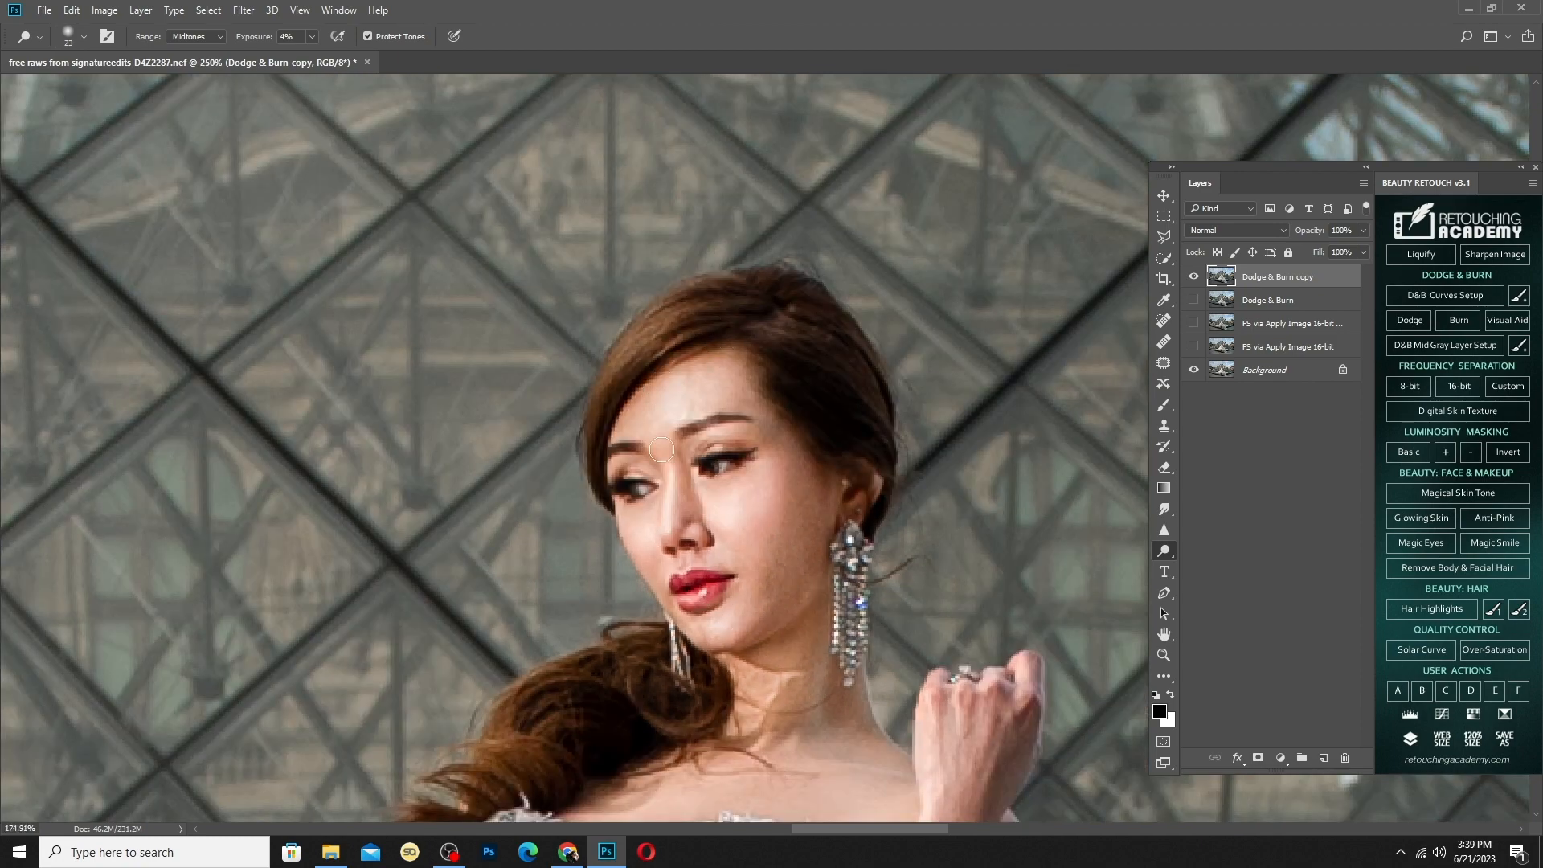
Compare the whole photo with and without the Dodge & Burn copy layer by toggling its visibility
{"action": "scroll", "coordinate": [721, 632], "scroll_direction": "down", "scroll_amount": 3}
{"action": "key", "text": "bracketright"}
{"action": "key", "text": "bracketright"}
{"action": "key", "text": "bracketright"}
{"action": "scroll", "coordinate": [762, 716], "scroll_direction": "down", "scroll_amount": 3}
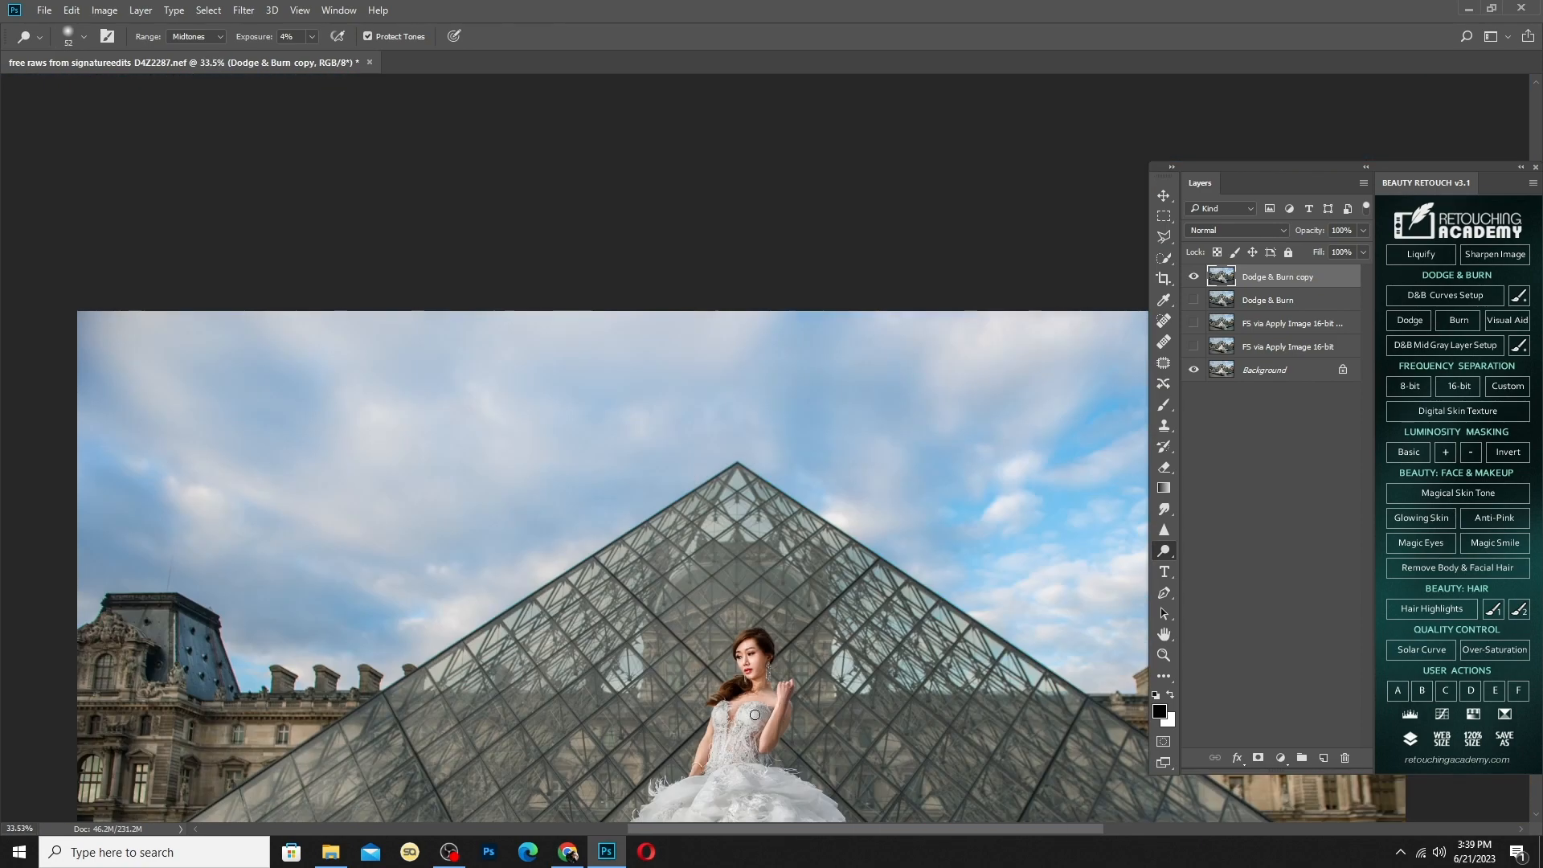
{"action": "scroll", "coordinate": [715, 722], "scroll_direction": "down", "scroll_amount": 4}
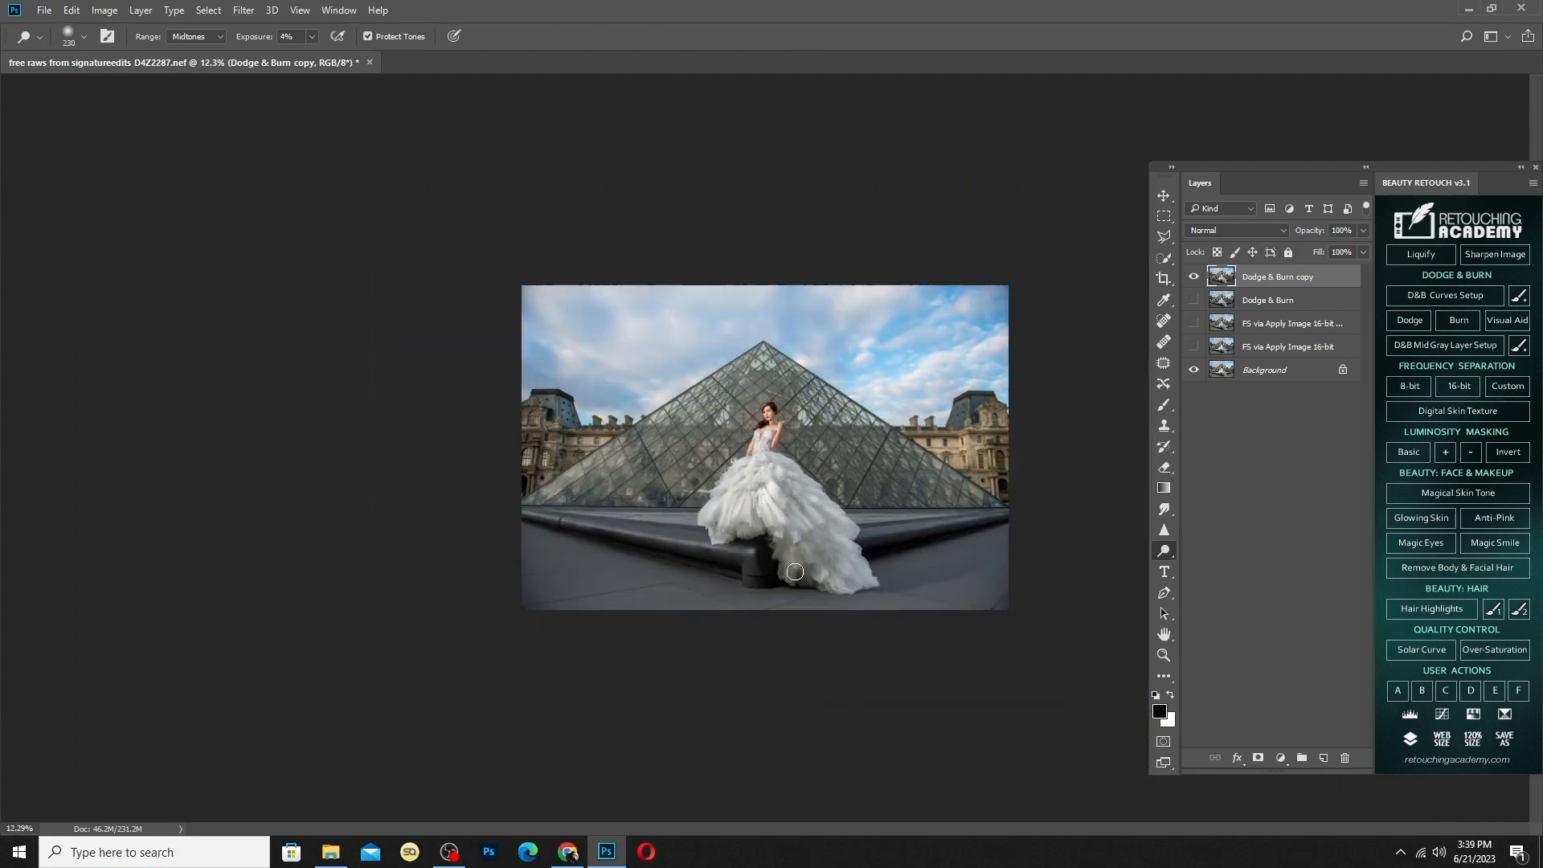
{"action": "scroll", "coordinate": [764, 450], "scroll_direction": "up", "scroll_amount": 2}
{"action": "left_click", "coordinate": [1192, 277]}
{"action": "left_click", "coordinate": [1191, 278]}
{"action": "left_click", "coordinate": [1191, 278]}
{"action": "left_click", "coordinate": [1191, 278]}
{"action": "scroll", "coordinate": [767, 482], "scroll_direction": "down", "scroll_amount": 2}
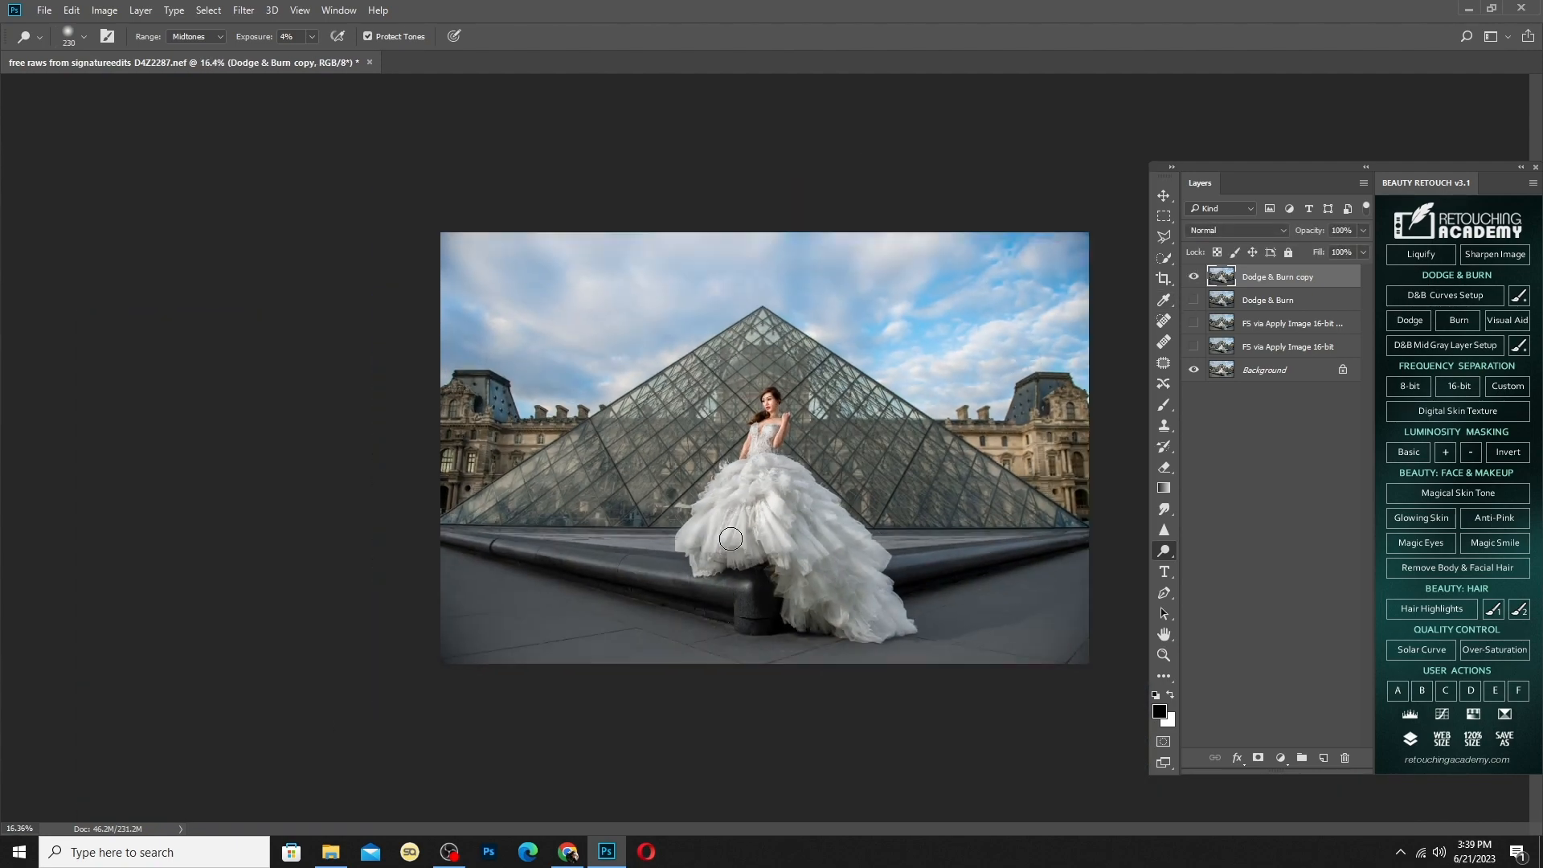
Select the skirt and train of the wedding dress with the Quick Selection tool
{"action": "scroll", "coordinate": [767, 499], "scroll_direction": "up", "scroll_amount": 3}
{"action": "key", "text": "w"}
{"action": "mouse_move", "coordinate": [743, 555]}
{"action": "left_mouse_down"}
{"action": "mouse_move", "coordinate": [713, 563]}
{"action": "mouse_move", "coordinate": [779, 411]}
{"action": "mouse_move", "coordinate": [768, 447]}
{"action": "mouse_move", "coordinate": [844, 584]}
{"action": "mouse_move", "coordinate": [912, 656]}
{"action": "left_mouse_up"}
Reduce the selection brush to 30 and extend the selection over the bride's bodice, arms and head
{"action": "scroll", "coordinate": [803, 447], "scroll_direction": "up", "scroll_amount": 3}
{"action": "key", "text": "bracketleft"}
{"action": "key", "text": "bracketleft"}
{"action": "key", "text": "bracketleft"}
{"action": "key", "text": "bracketleft"}
{"action": "key", "text": "bracketleft"}
{"action": "key", "text": "bracketleft"}
{"action": "key", "text": "bracketleft"}
{"action": "key", "text": "bracketleft"}
{"action": "mouse_move", "coordinate": [736, 402]}
{"action": "left_mouse_down"}
{"action": "mouse_move", "coordinate": [779, 358]}
{"action": "mouse_move", "coordinate": [753, 436]}
{"action": "mouse_move", "coordinate": [712, 307]}
{"action": "left_mouse_up"}
{"action": "key", "text": "alt"}
{"action": "key", "text": "alt"}
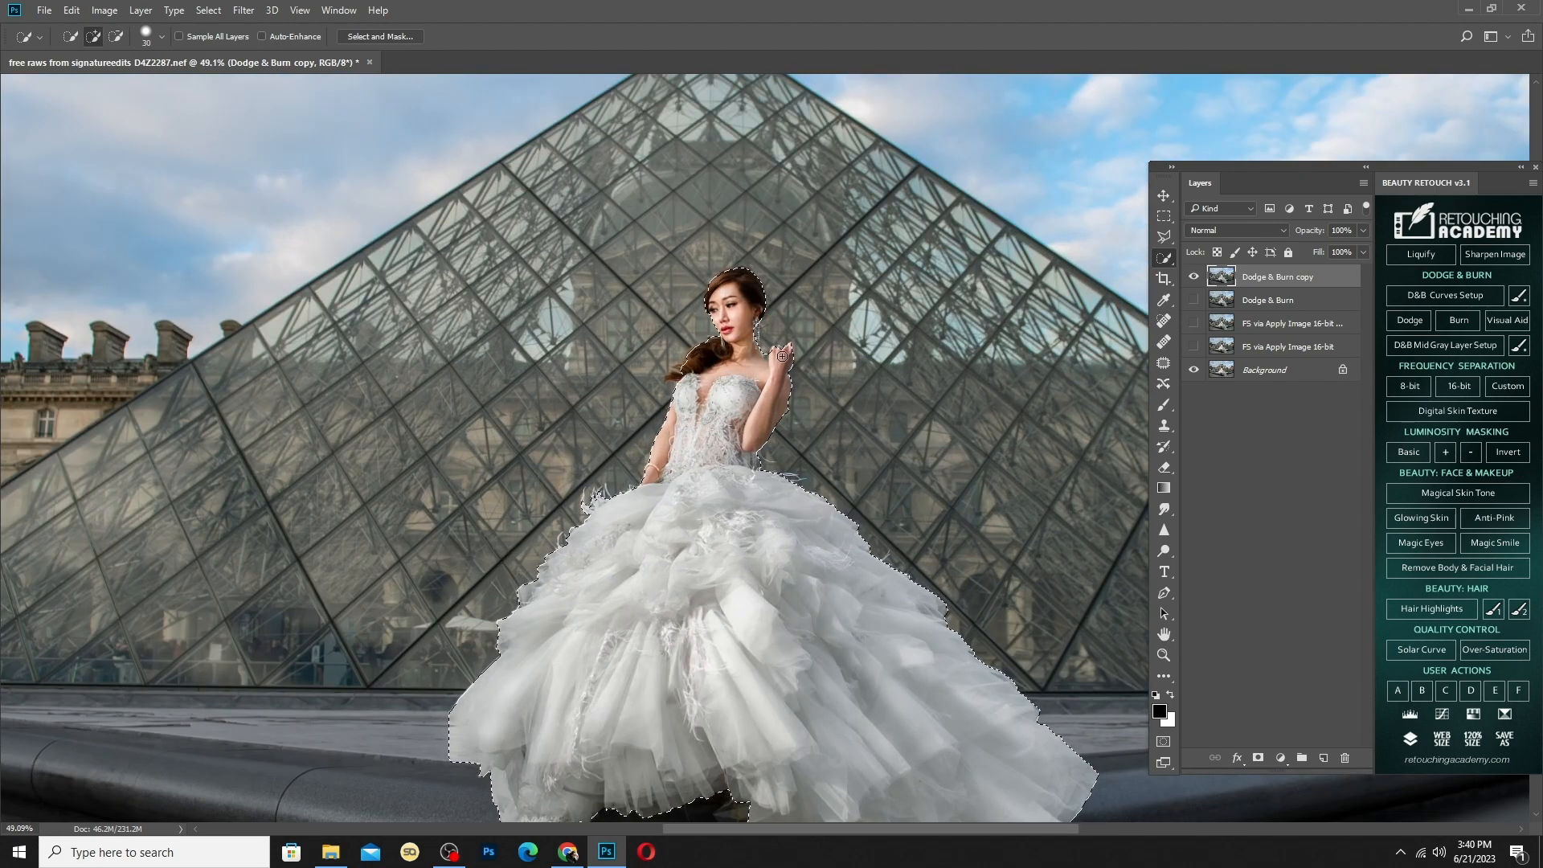
Open the selection's Feather option, brighten the selected bride with Levels at a white input level of 248, and deselect
{"action": "right_click", "coordinate": [734, 509]}
{"action": "left_click", "coordinate": [783, 205]}
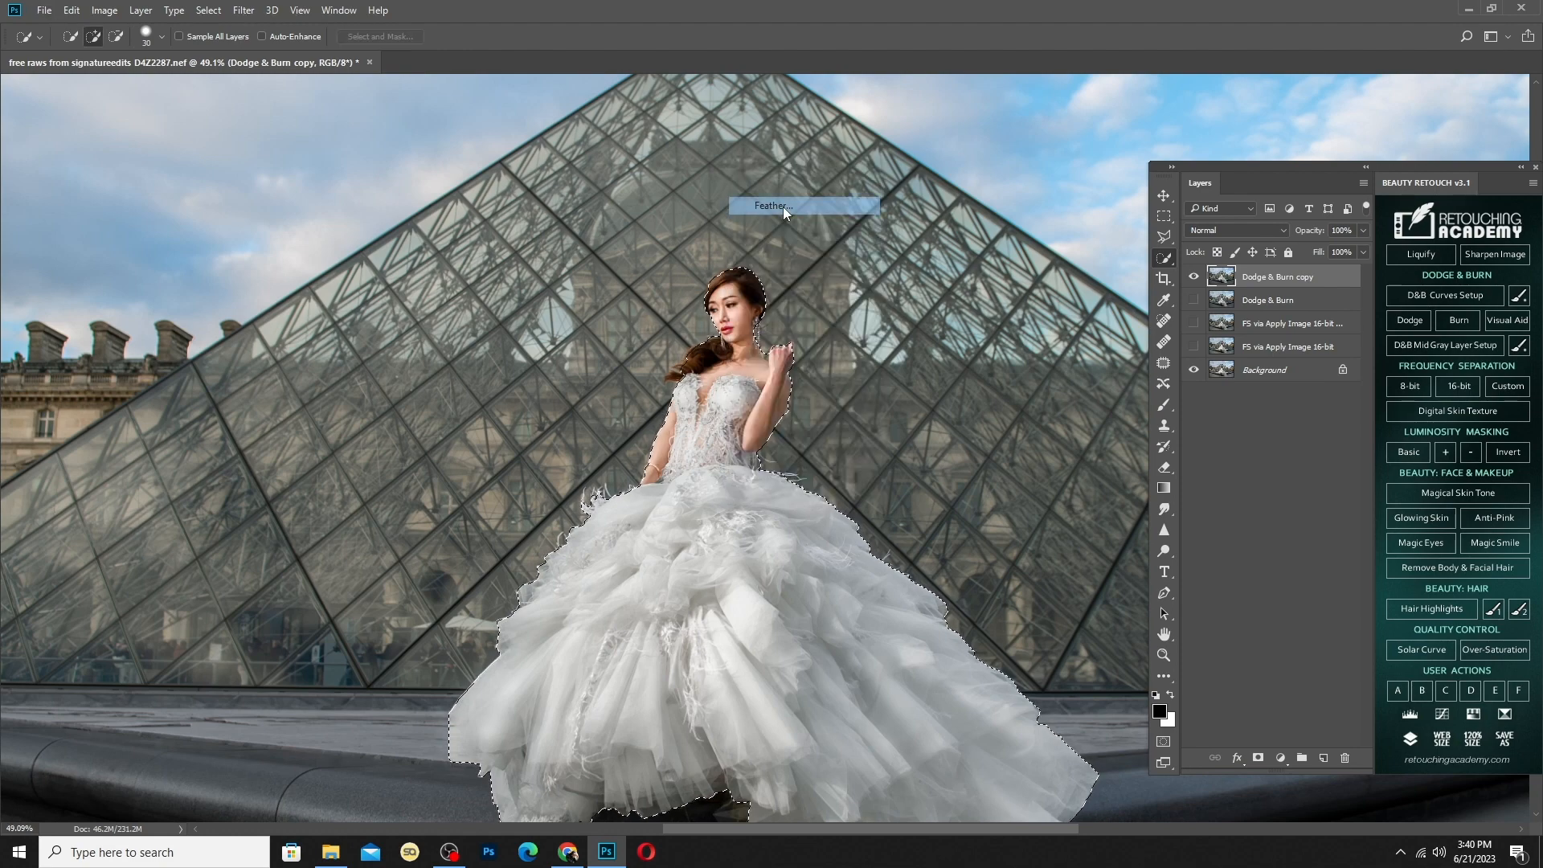
{"action": "key", "text": "Escape"}
{"action": "key", "text": "ctrl+l"}
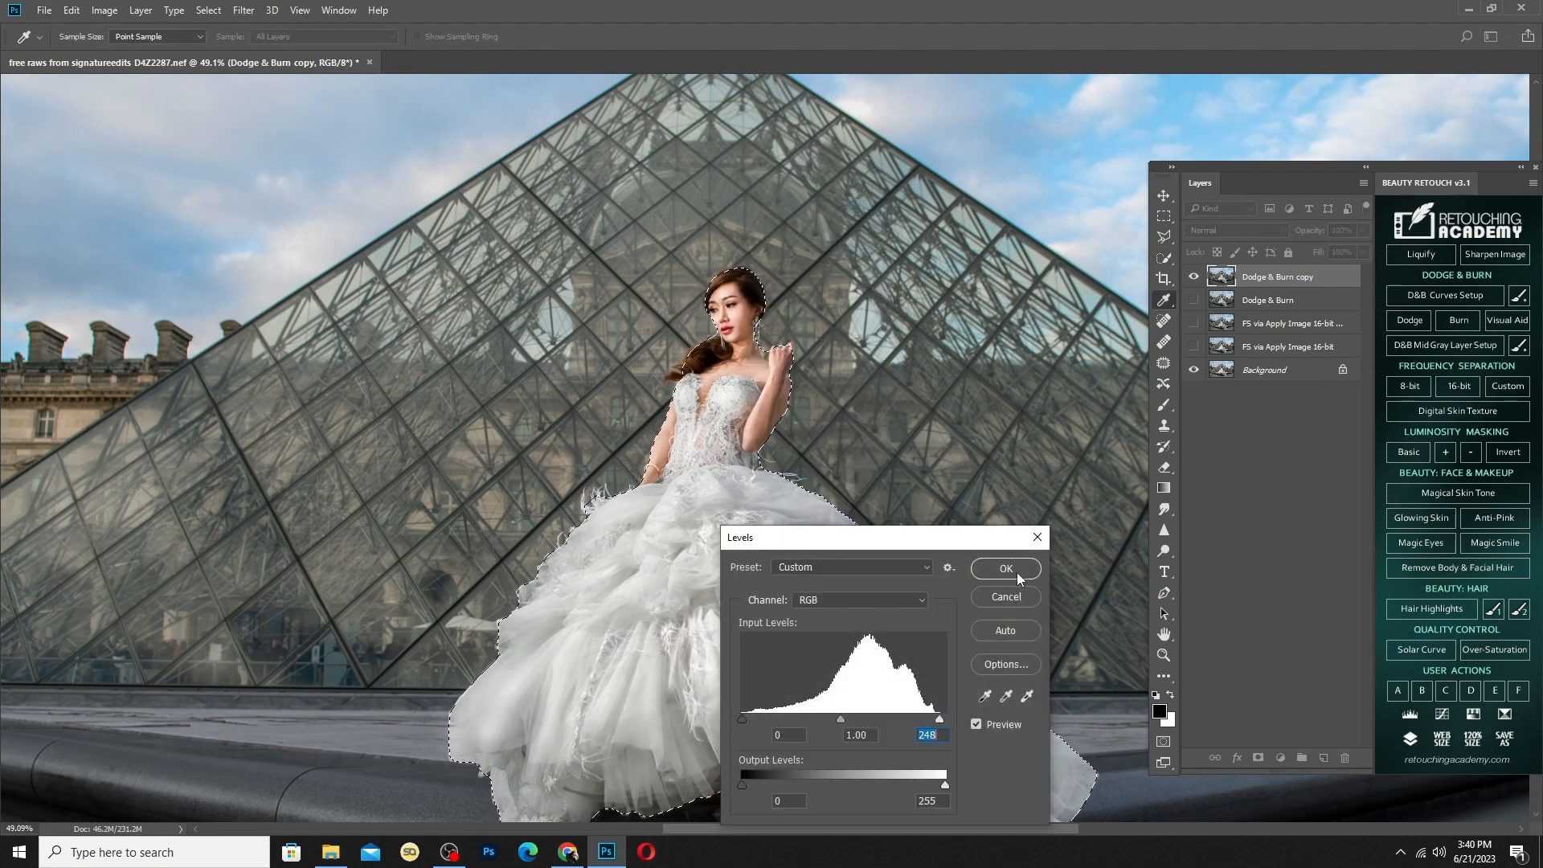
{"action": "left_click", "coordinate": [1008, 569]}
{"action": "key", "text": "ctrl+d"}
Check the Levels result on the full image by hiding and showing the Dodge & Burn copy layer
{"action": "key", "text": "ctrl+0"}
{"action": "scroll", "coordinate": [891, 500], "scroll_direction": "down", "scroll_amount": 3}
{"action": "left_click", "coordinate": [1193, 277]}
{"action": "left_click", "coordinate": [1193, 277]}
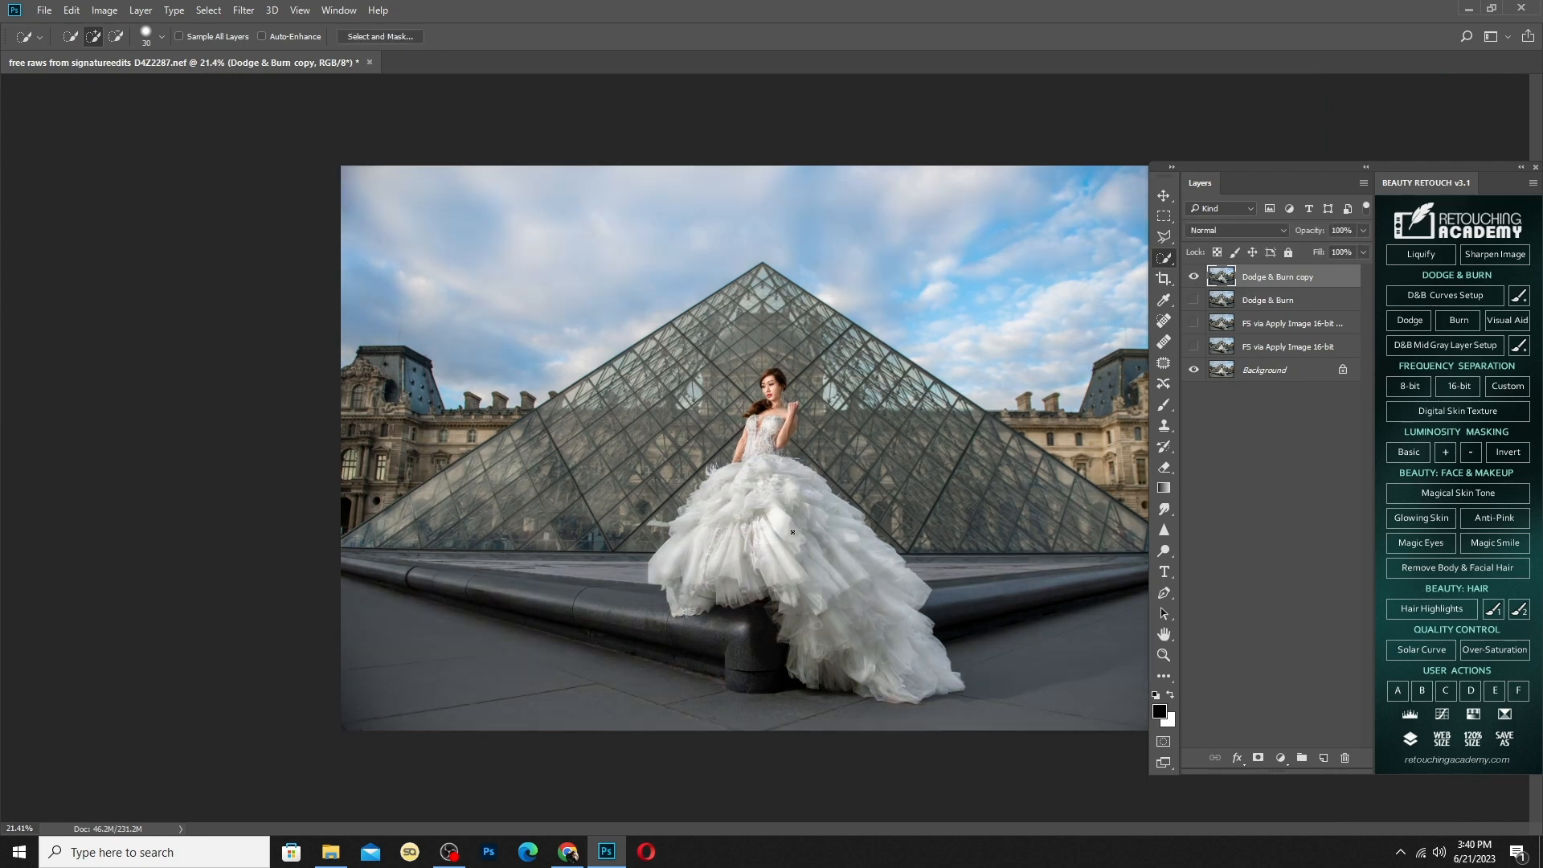
{"action": "scroll", "coordinate": [792, 532], "scroll_direction": "up", "scroll_amount": 2}
{"action": "left_click", "coordinate": [1193, 276]}
{"action": "scroll", "coordinate": [897, 431], "scroll_direction": "down", "scroll_amount": 5}
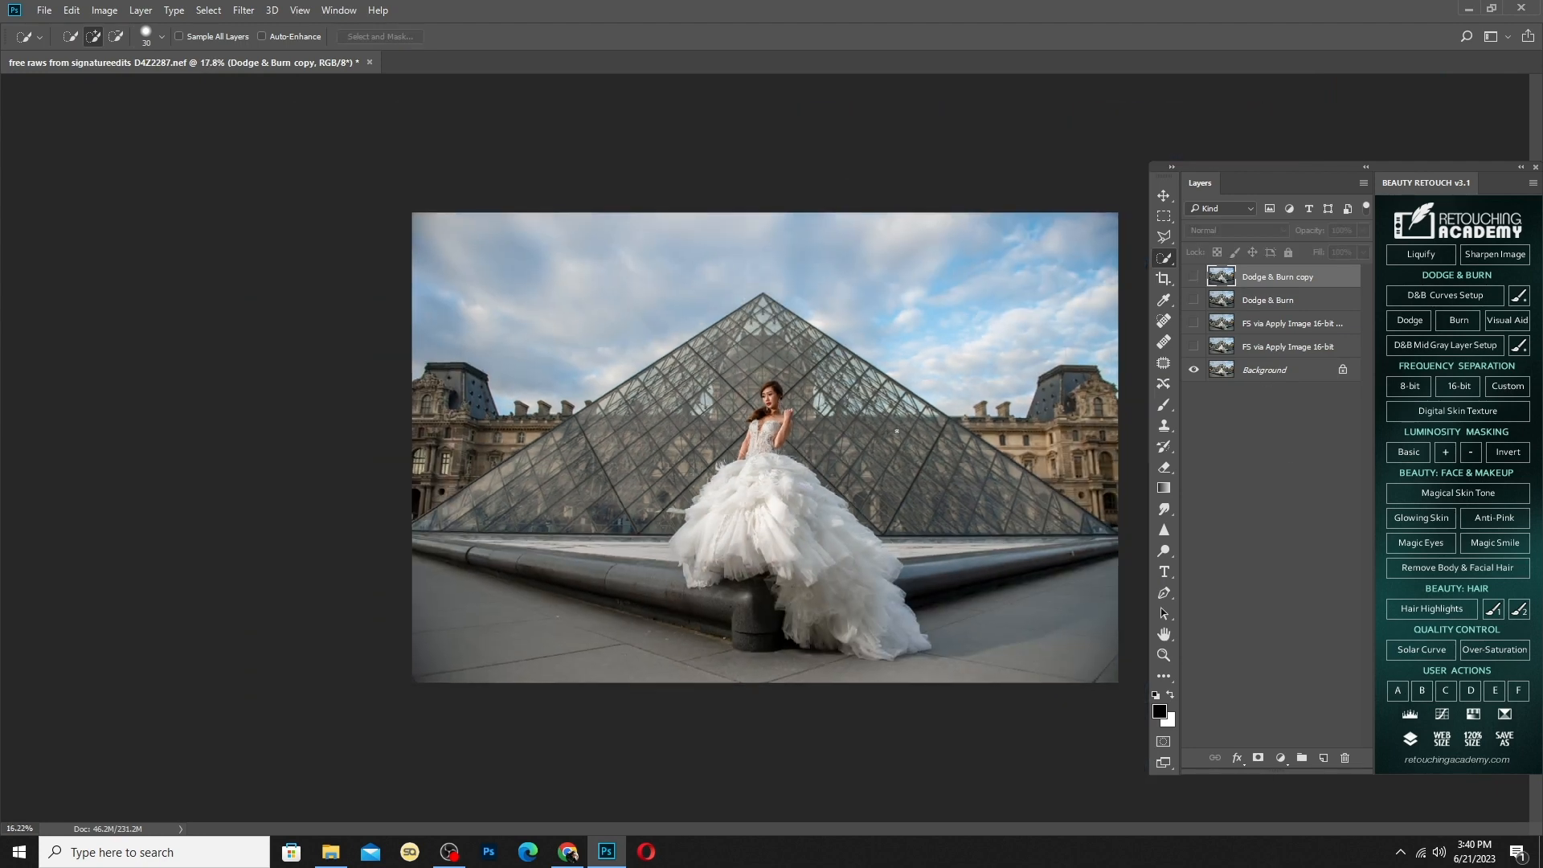
{"action": "left_click", "coordinate": [1193, 277]}
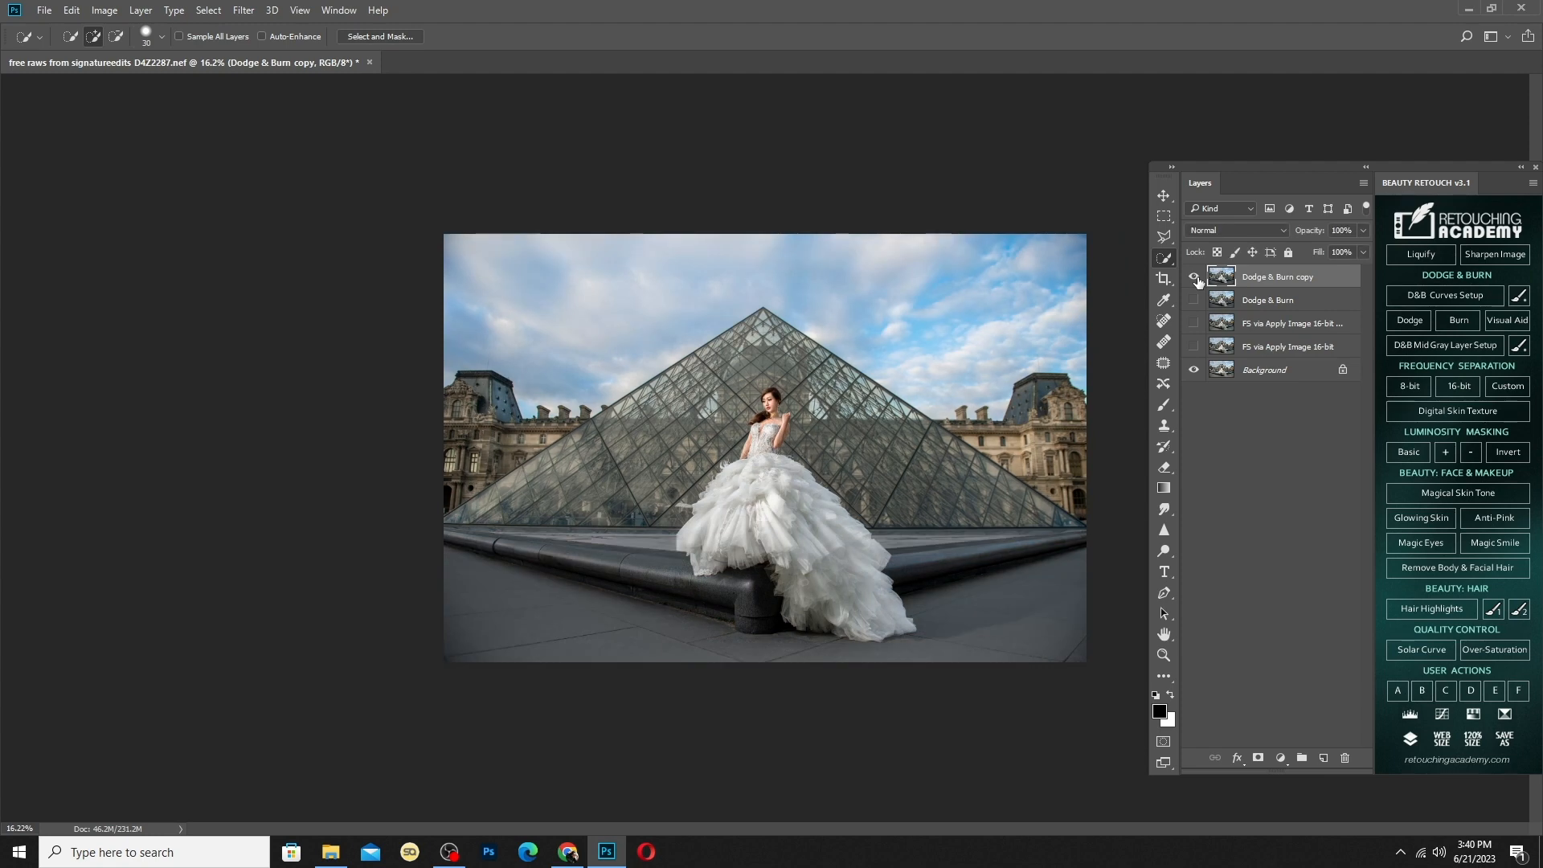
Review the retouching stages against the Background by toggling the Dodge & Burn and FS via Apply Image 16-bit layers individually
{"action": "left_click", "coordinate": [1193, 277]}
{"action": "left_click", "coordinate": [1194, 300]}
{"action": "left_click", "coordinate": [1194, 300]}
{"action": "left_click", "coordinate": [1193, 323]}
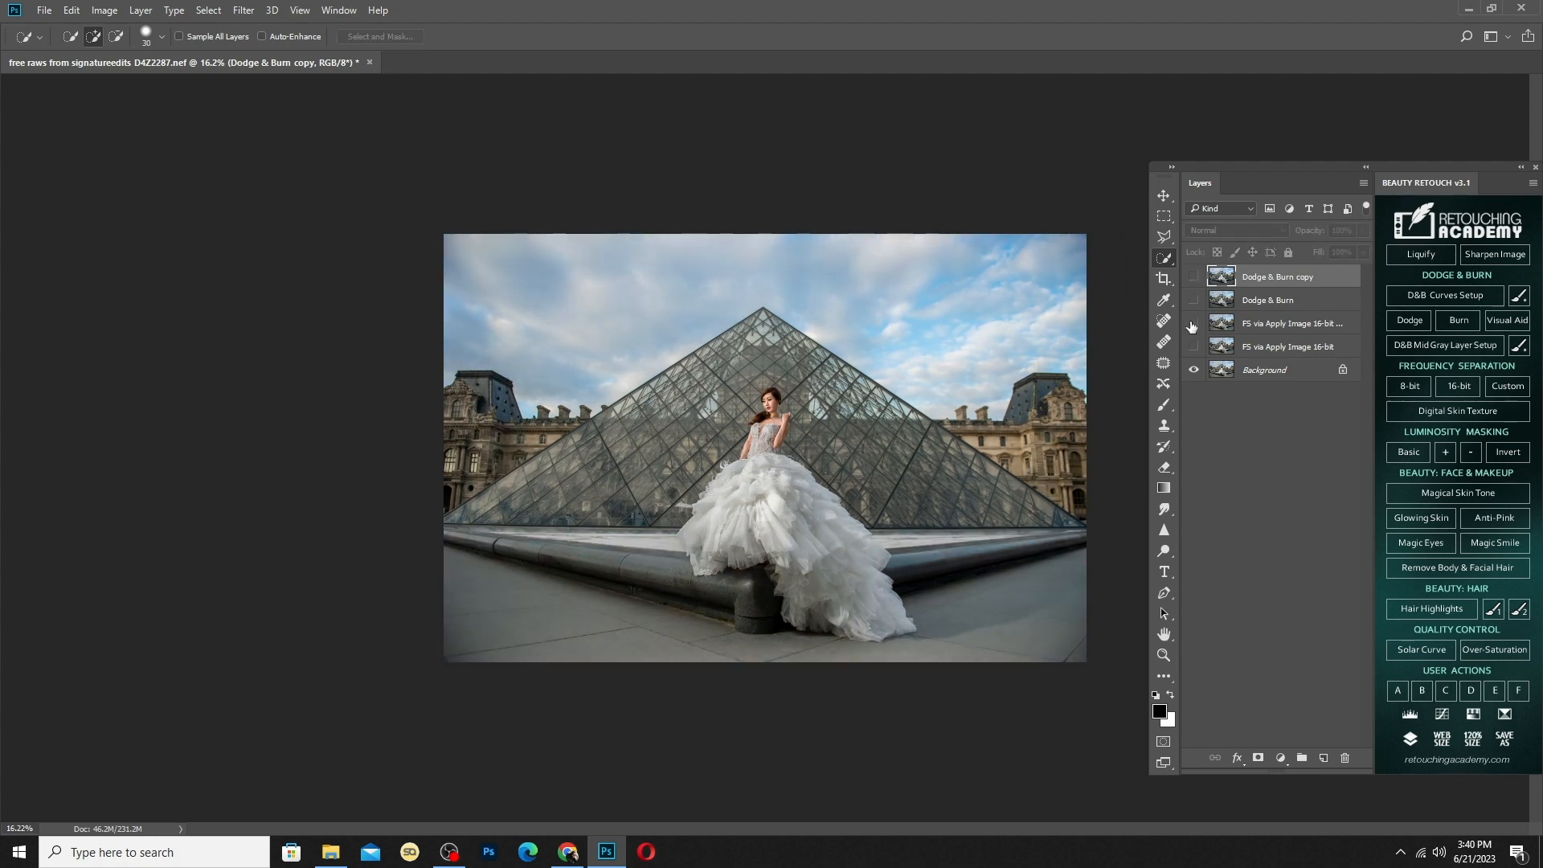
{"action": "left_click", "coordinate": [1192, 323]}
{"action": "left_click", "coordinate": [1193, 323]}
{"action": "left_click", "coordinate": [1193, 323]}
{"action": "left_click", "coordinate": [1191, 346]}
{"action": "left_click", "coordinate": [1191, 347]}
{"action": "left_click", "coordinate": [1194, 277]}
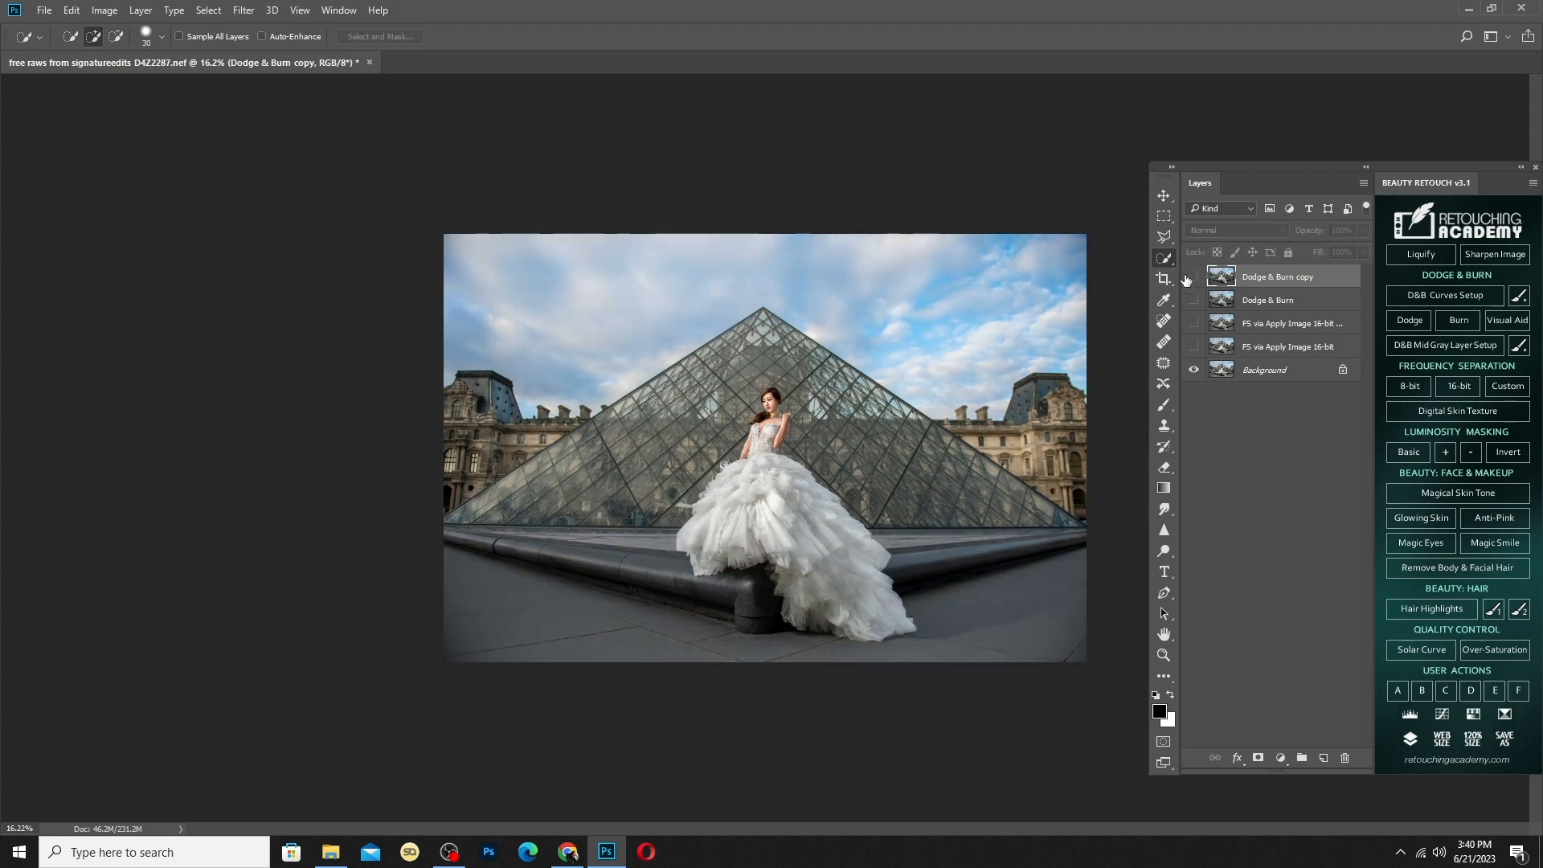